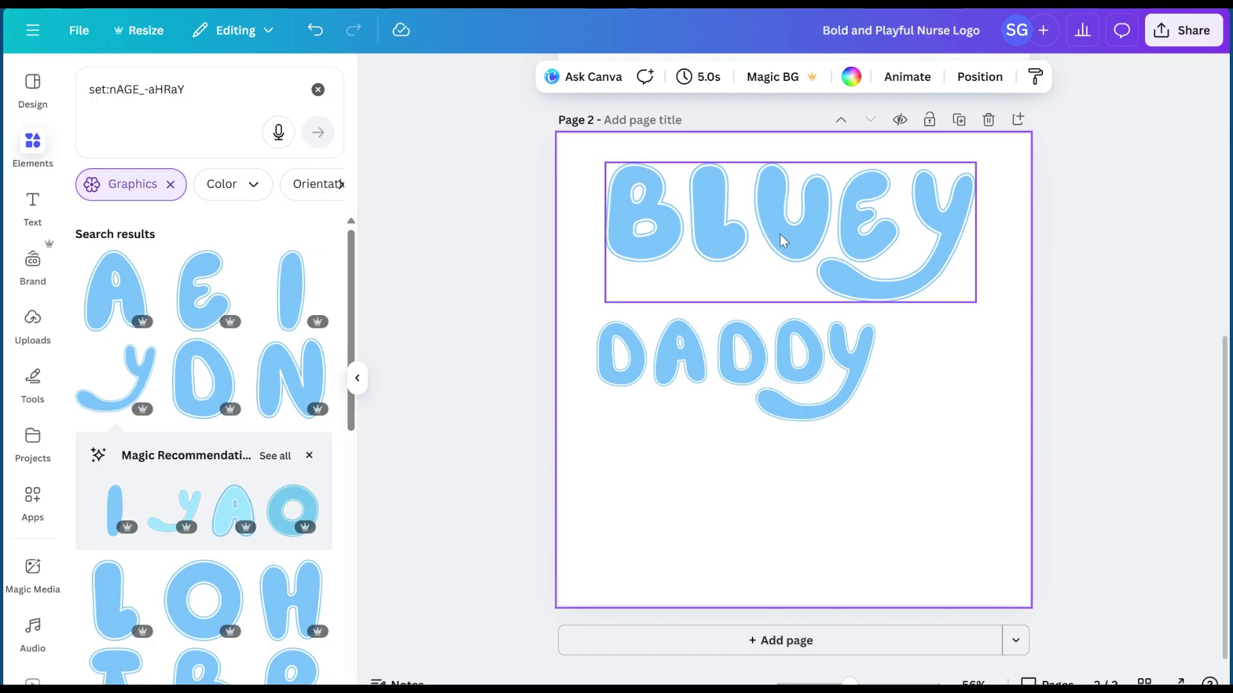
drag(949, 111, 969, 462)
click(1066, 124)
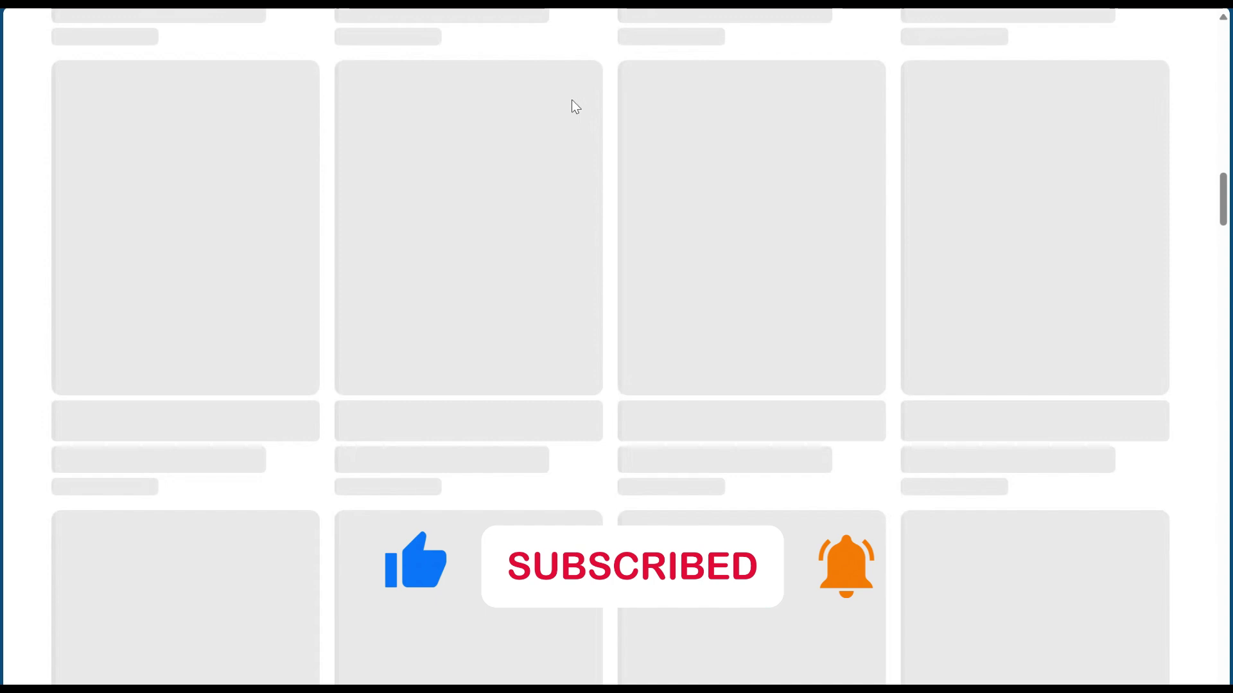
Examine the lettering styles on the Bluey-themed birthday shirt listings in the shop search results
scroll(531, 91, up, 5)
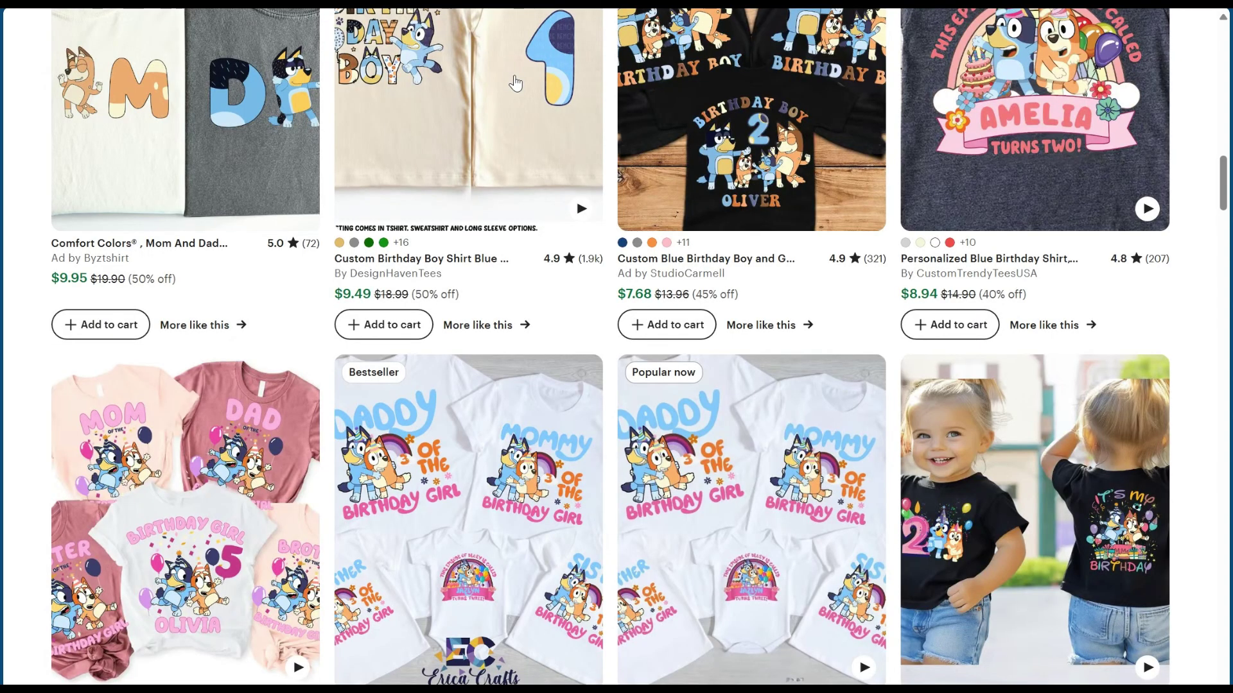
scroll(515, 75, up, 1)
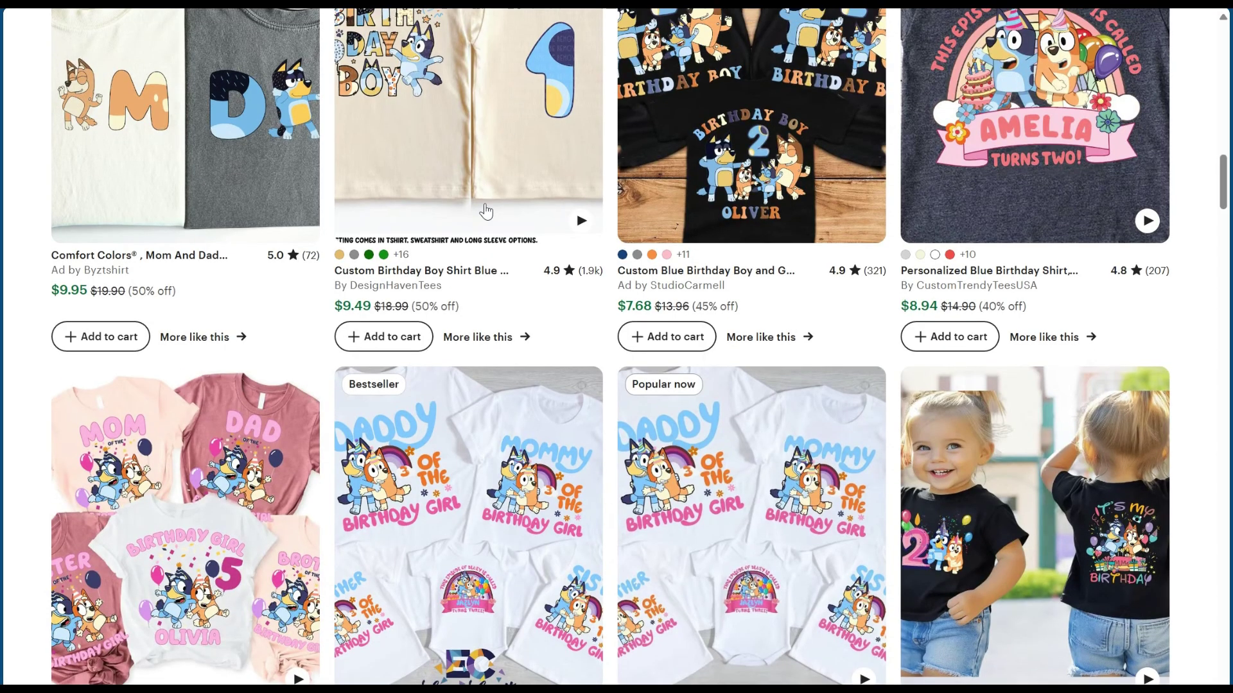
scroll(439, 356, up, 5)
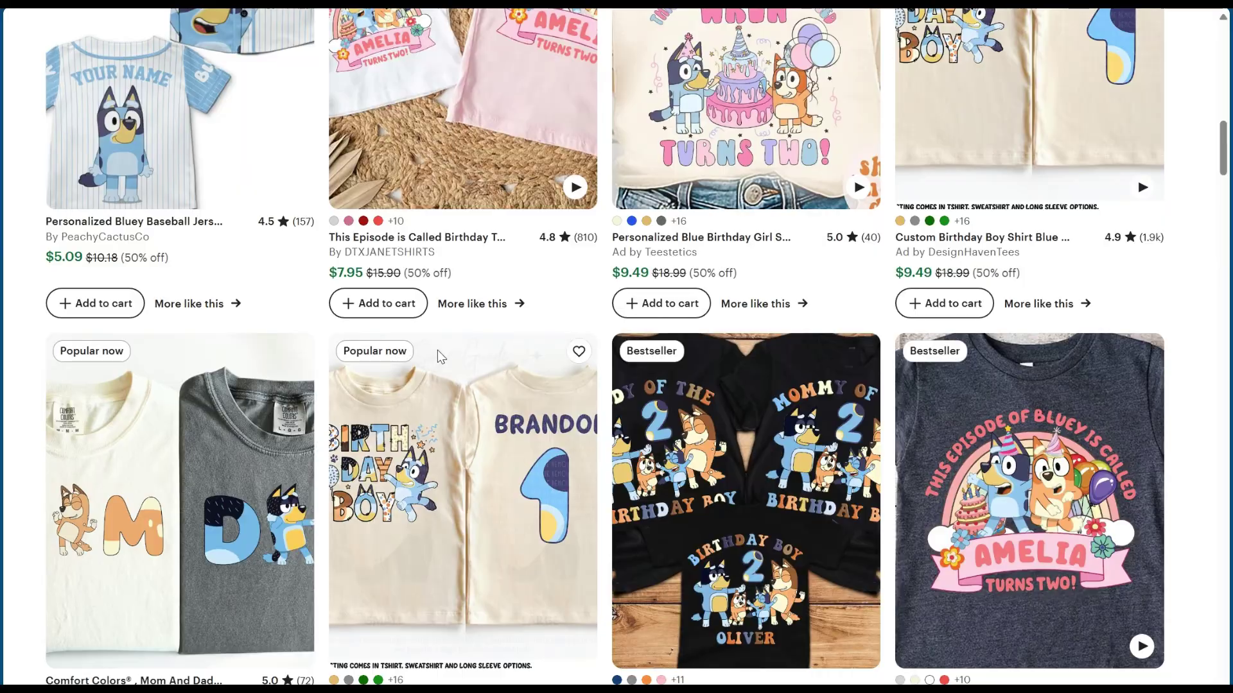
scroll(437, 350, up, 8)
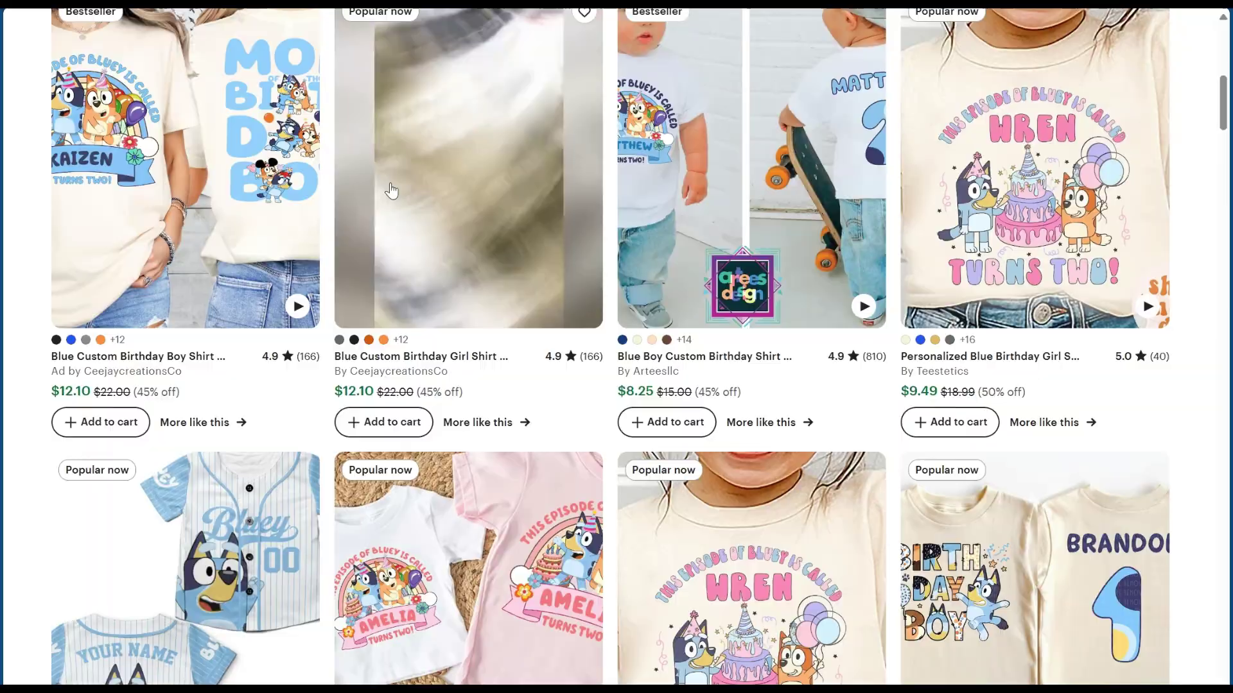
scroll(250, 319, up, 6)
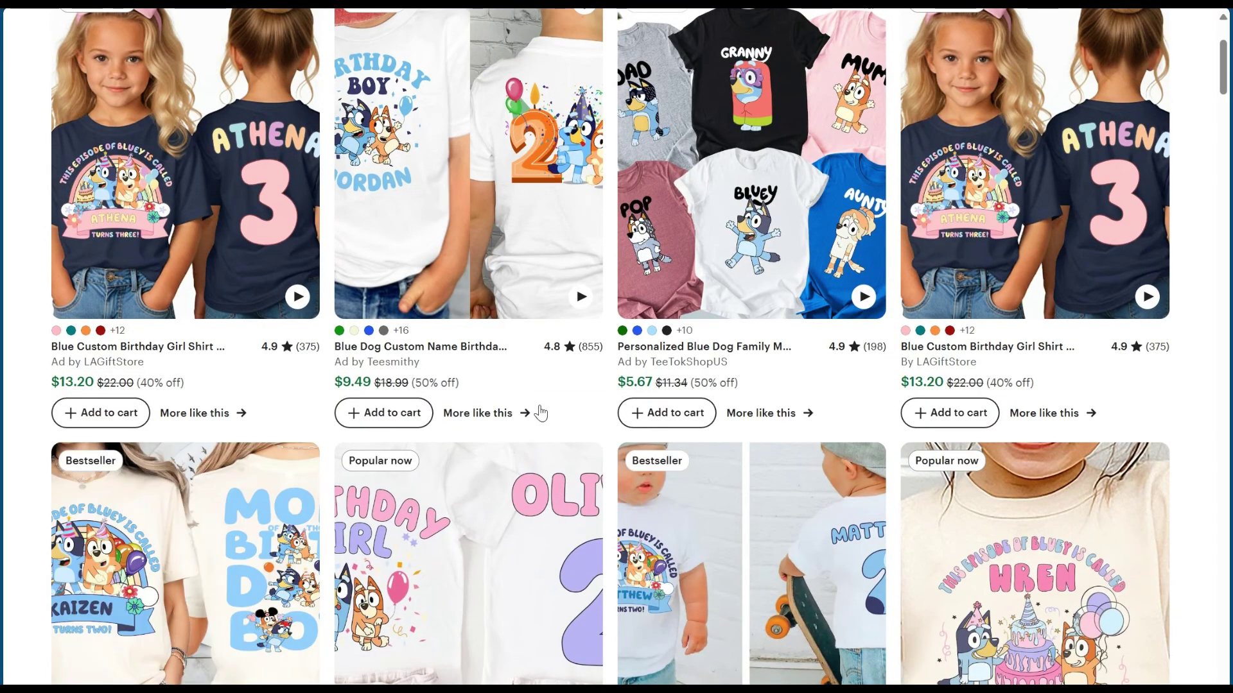
scroll(477, 425, down, 4)
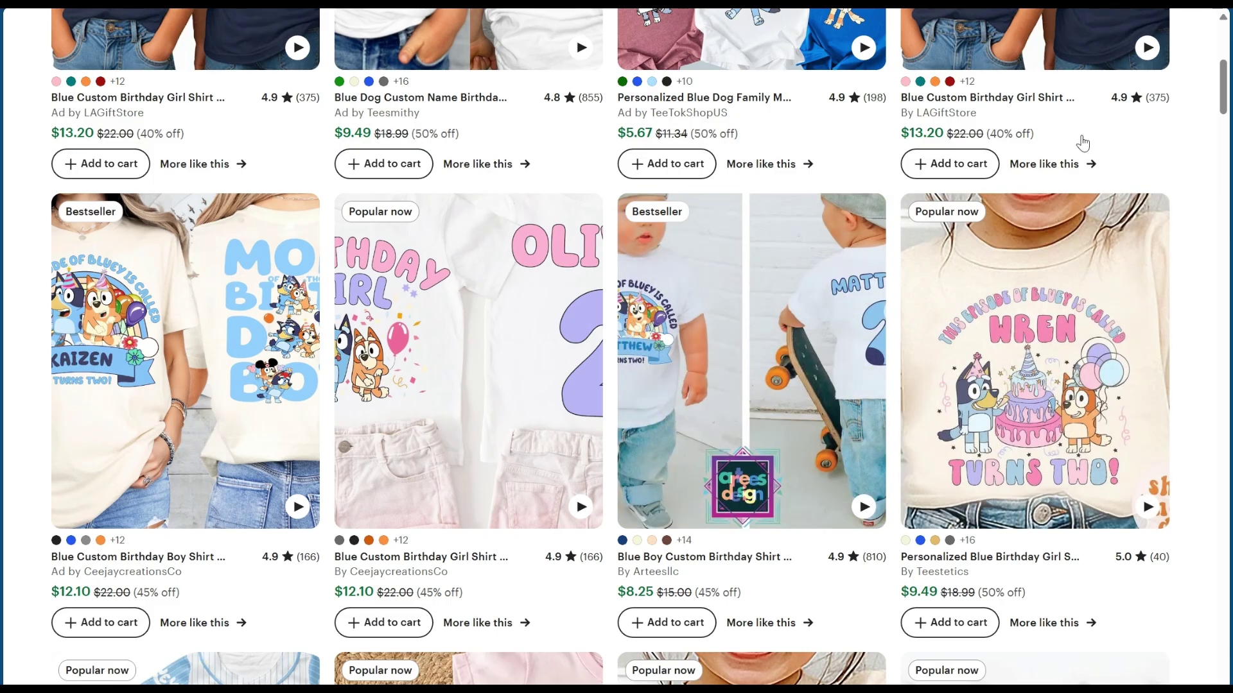
scroll(1081, 144, down, 1)
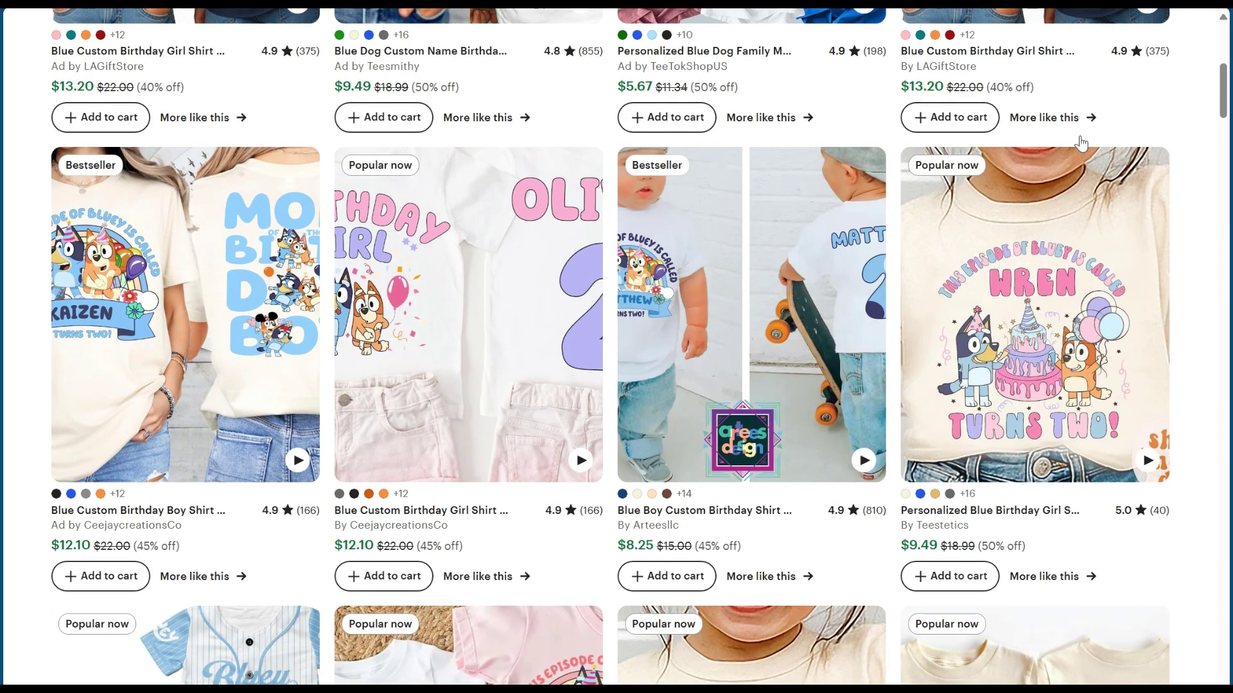
scroll(1081, 144, up, 6)
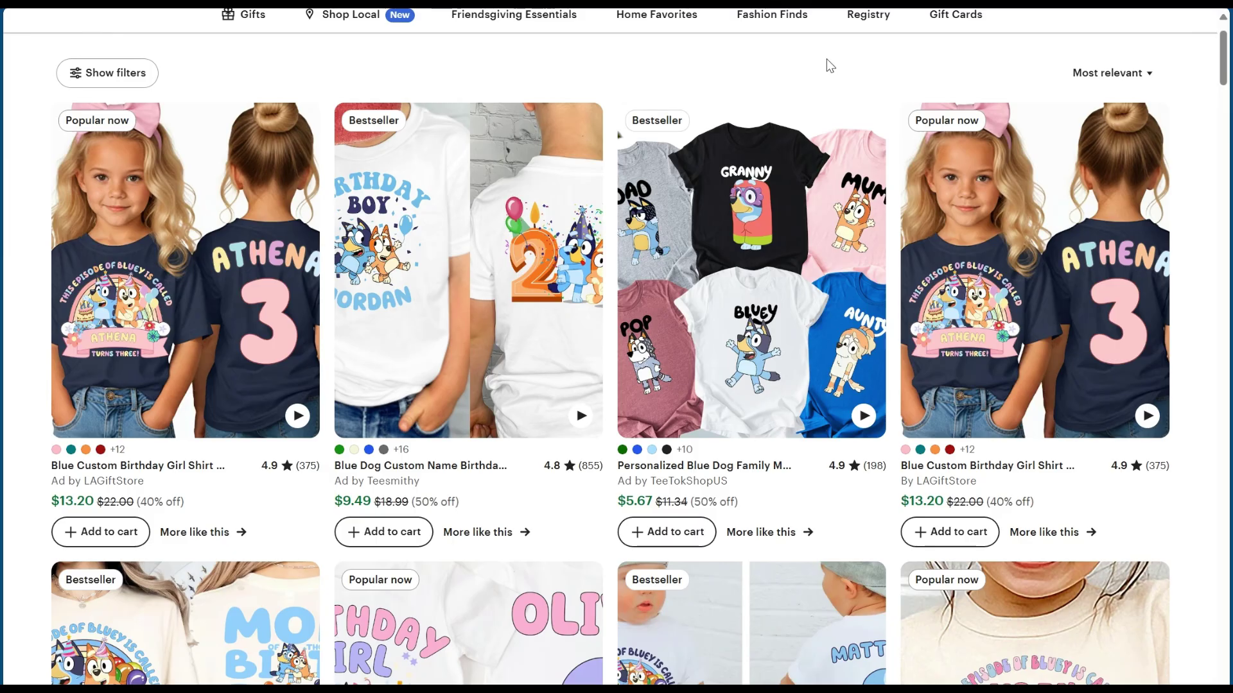
scroll(491, 269, down, 12)
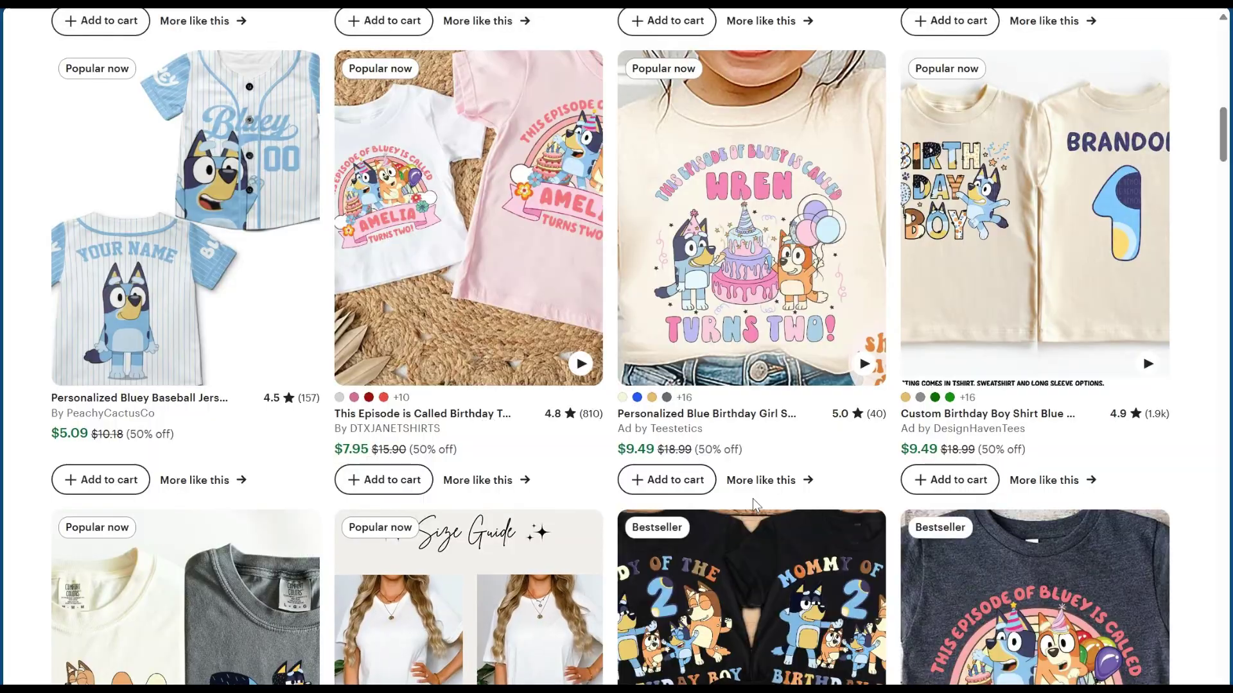
scroll(753, 498, down, 5)
scroll(754, 501, down, 6)
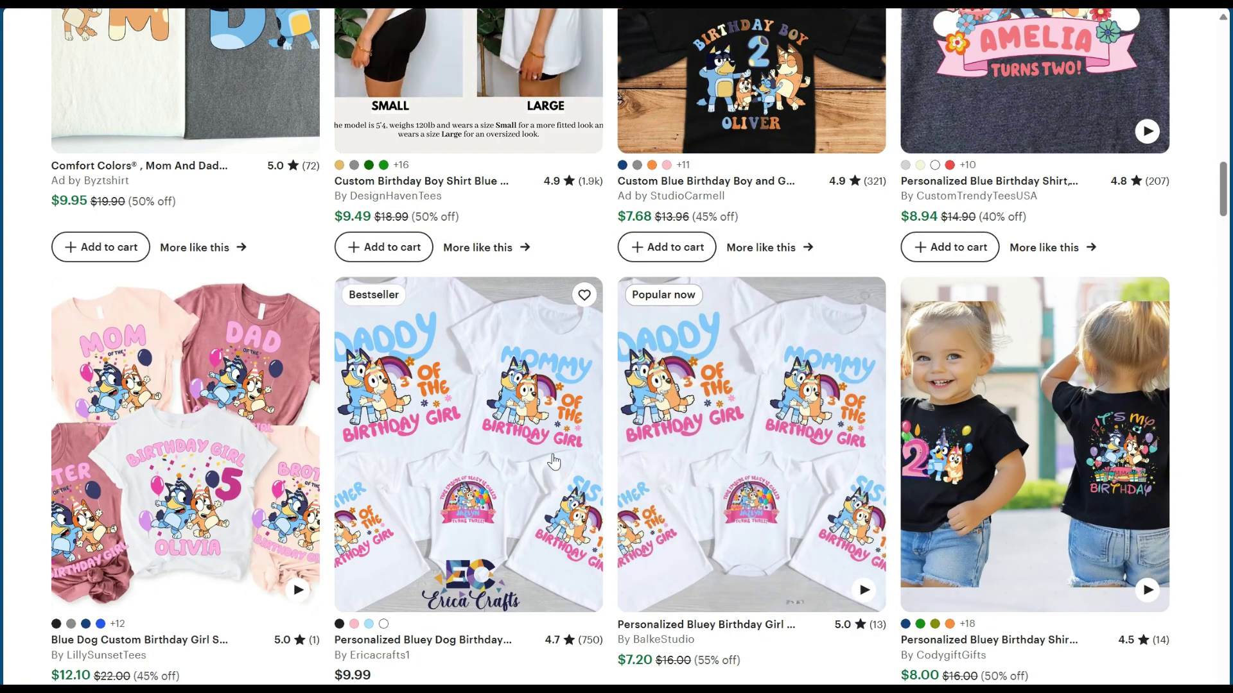
scroll(764, 199, down, 6)
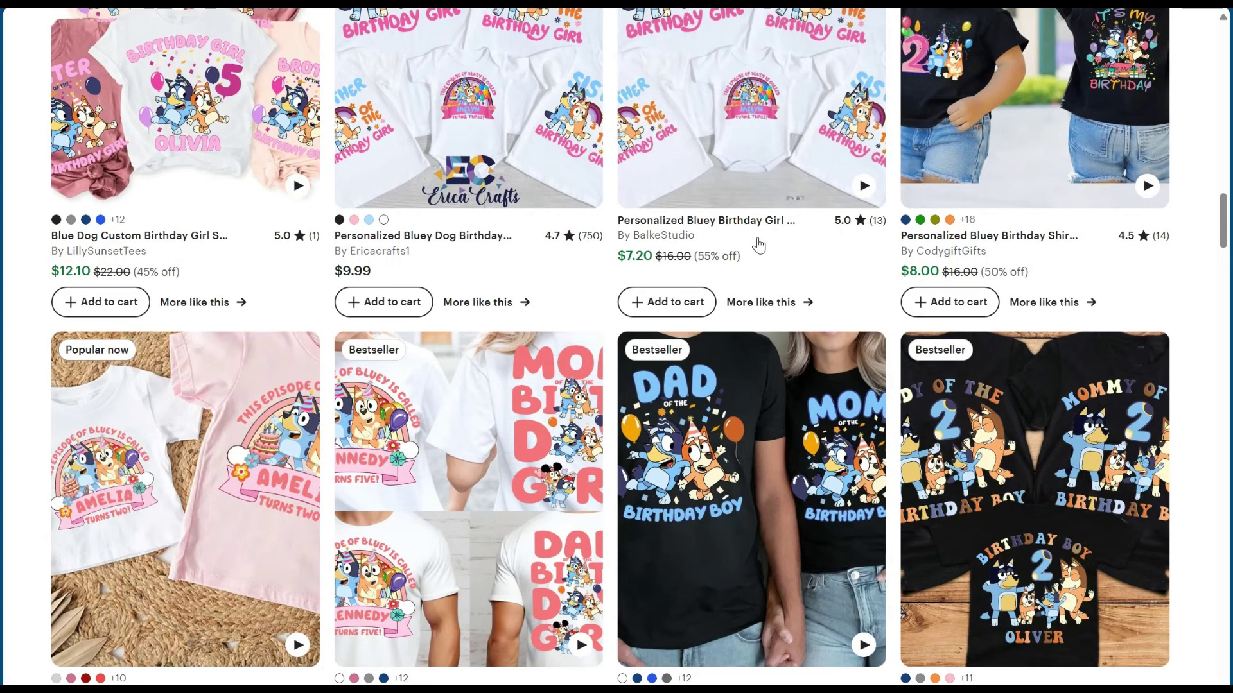
scroll(759, 245, down, 10)
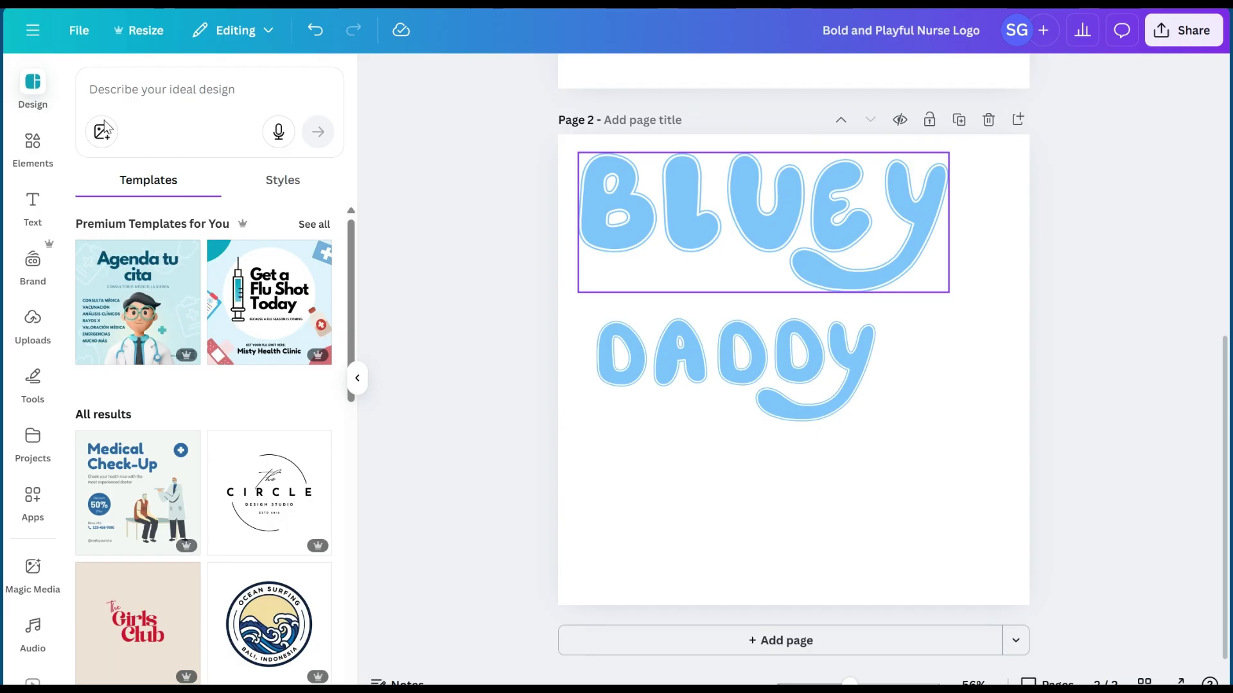
Switch to Canva and copy the collection code set:nAGE_-aHRaY from the elements search
click(34, 147)
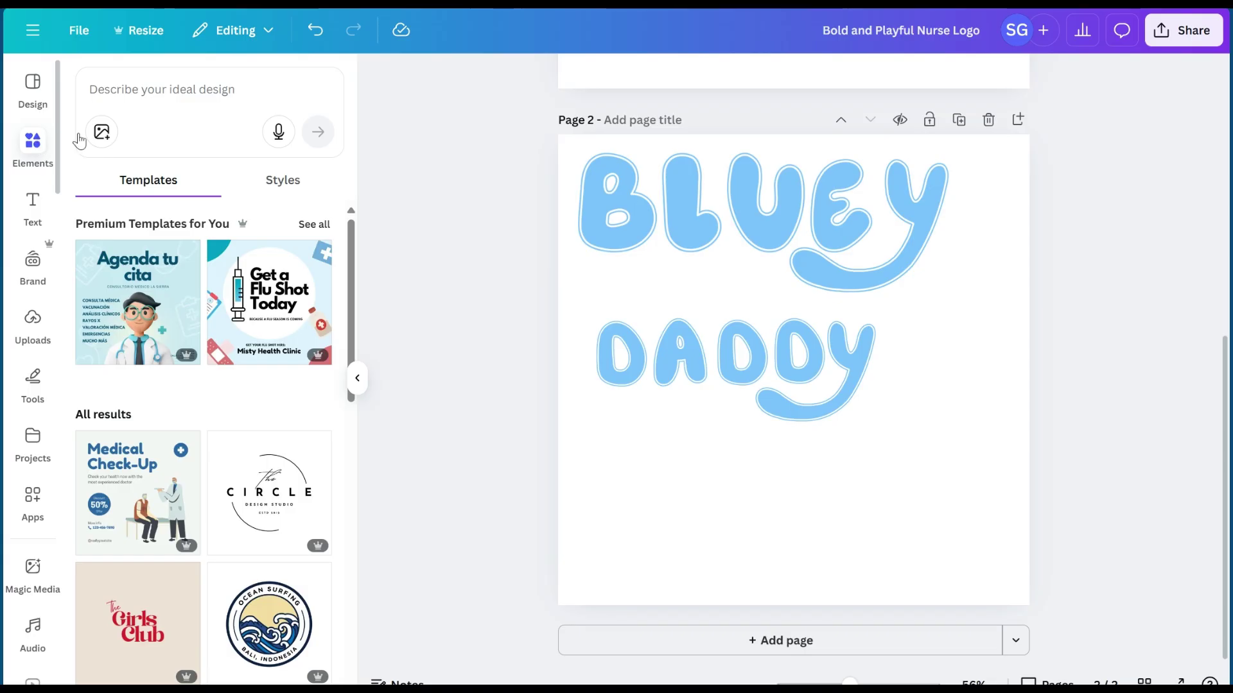
click(23, 142)
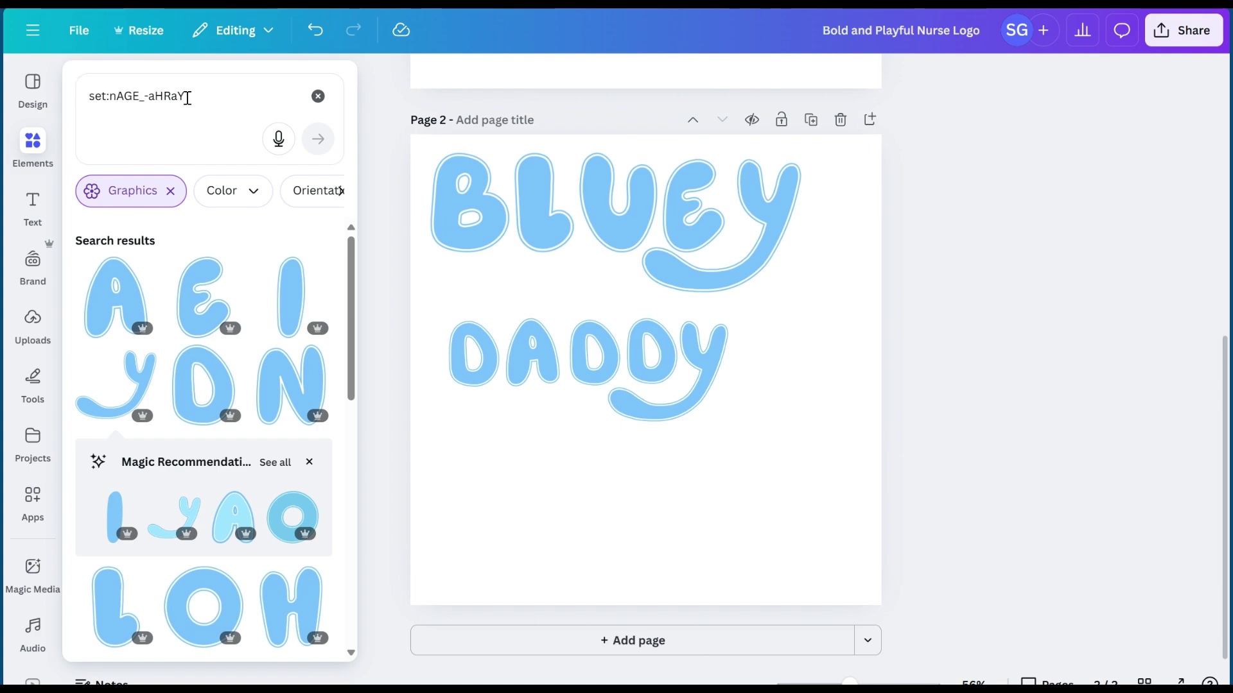
click(97, 90)
key(ctrl+c)
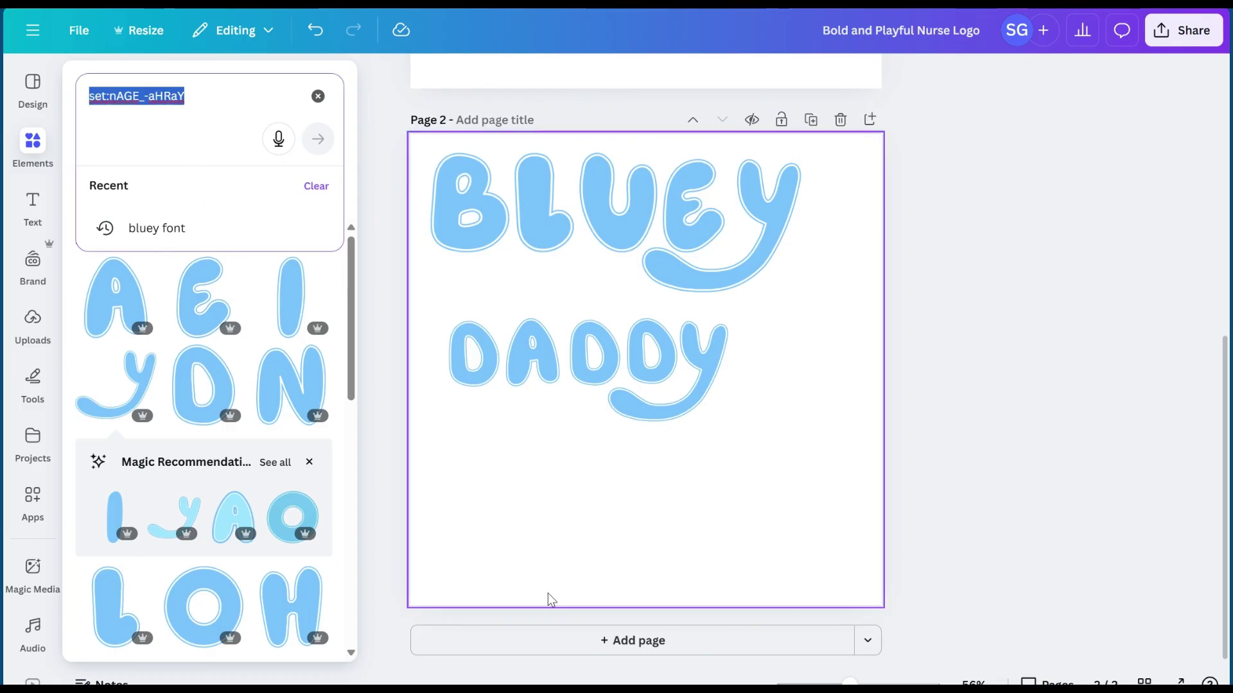
Paste the copied collection code as text on page 2 and place it below the DADDY lettering
click(454, 496)
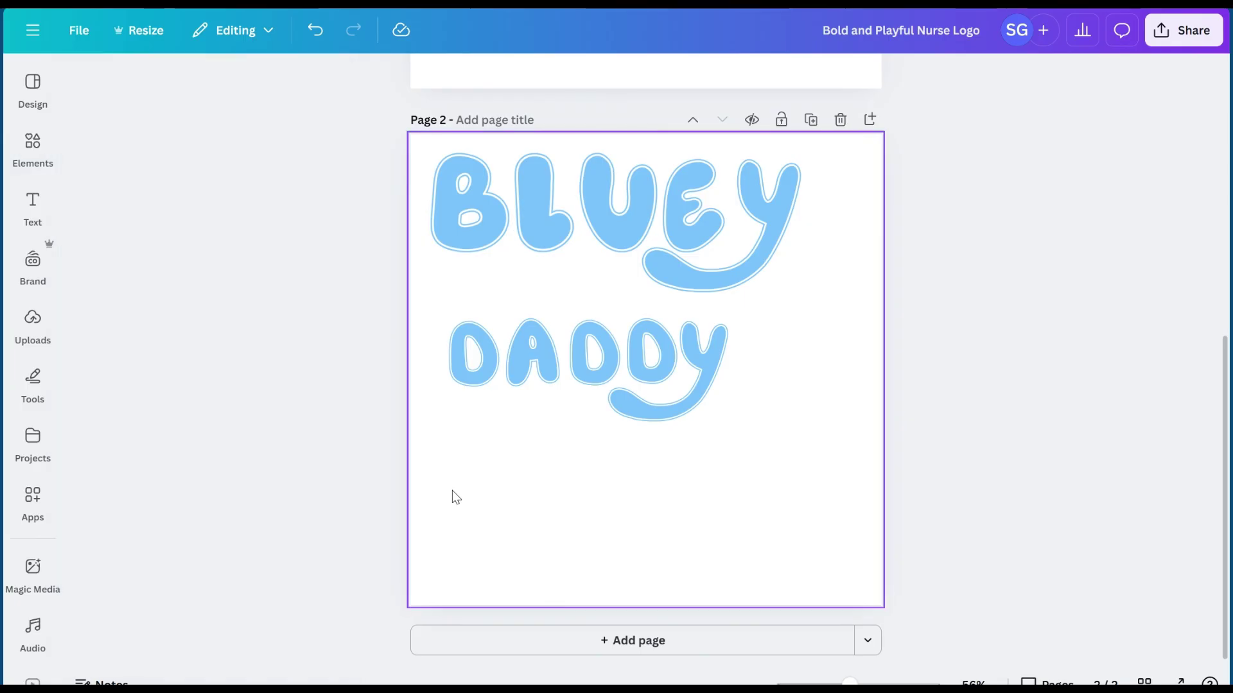
right_click(572, 426)
click(530, 471)
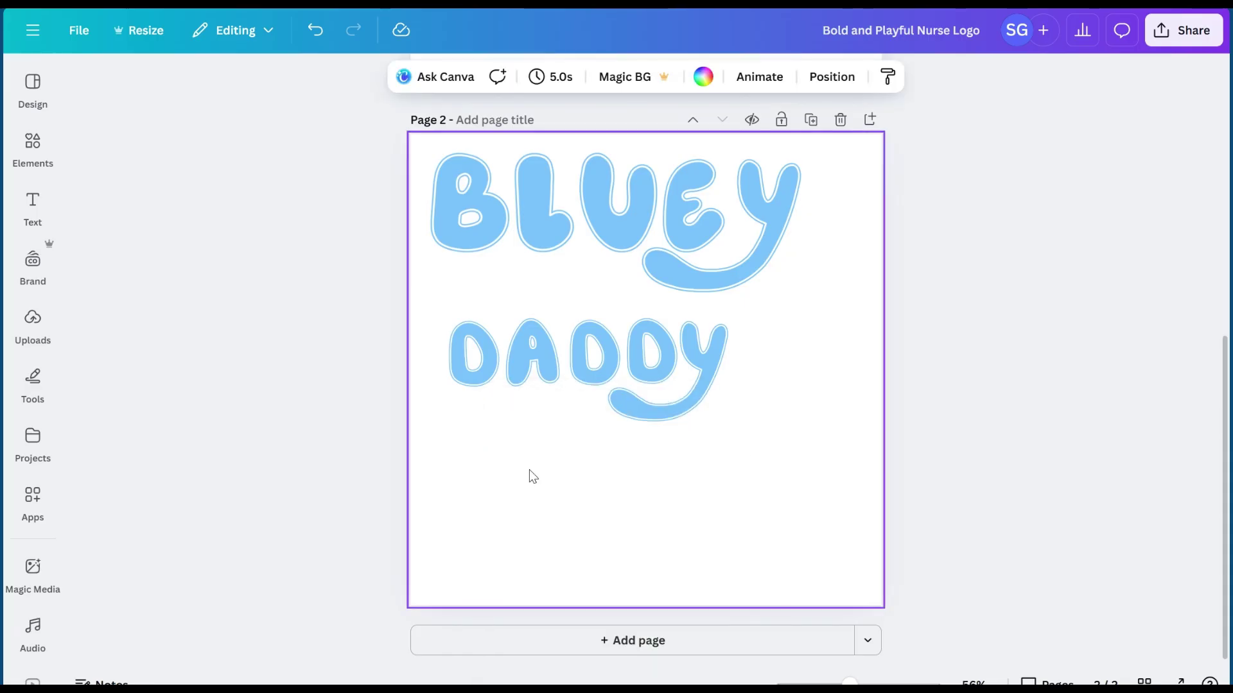
drag(718, 360, 848, 278)
drag(775, 374, 671, 493)
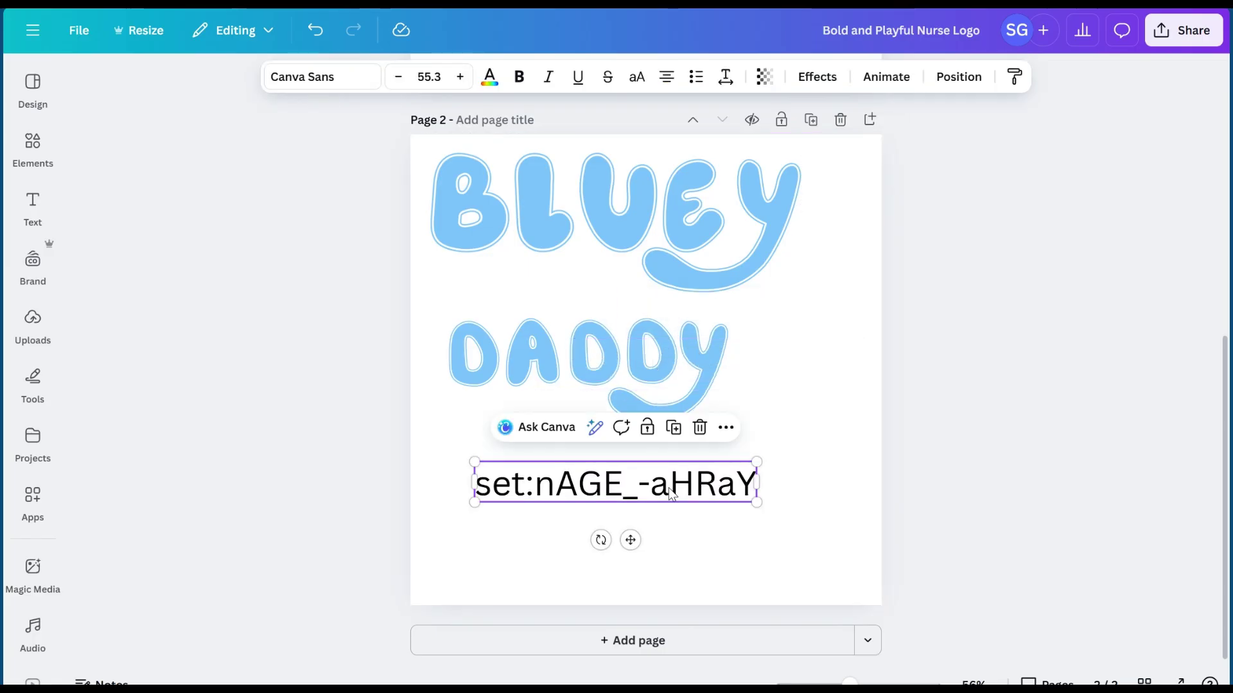
Clear the elements search and look up "bluey font" instead
click(33, 146)
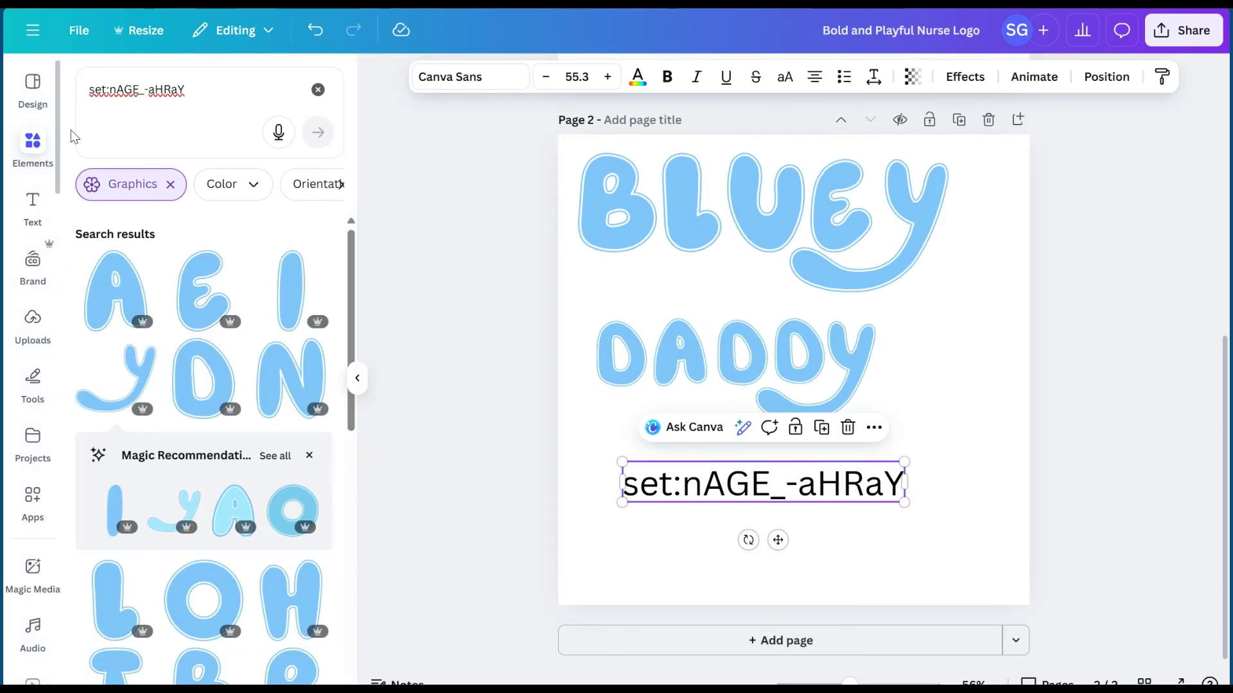
click(318, 90)
click(165, 91)
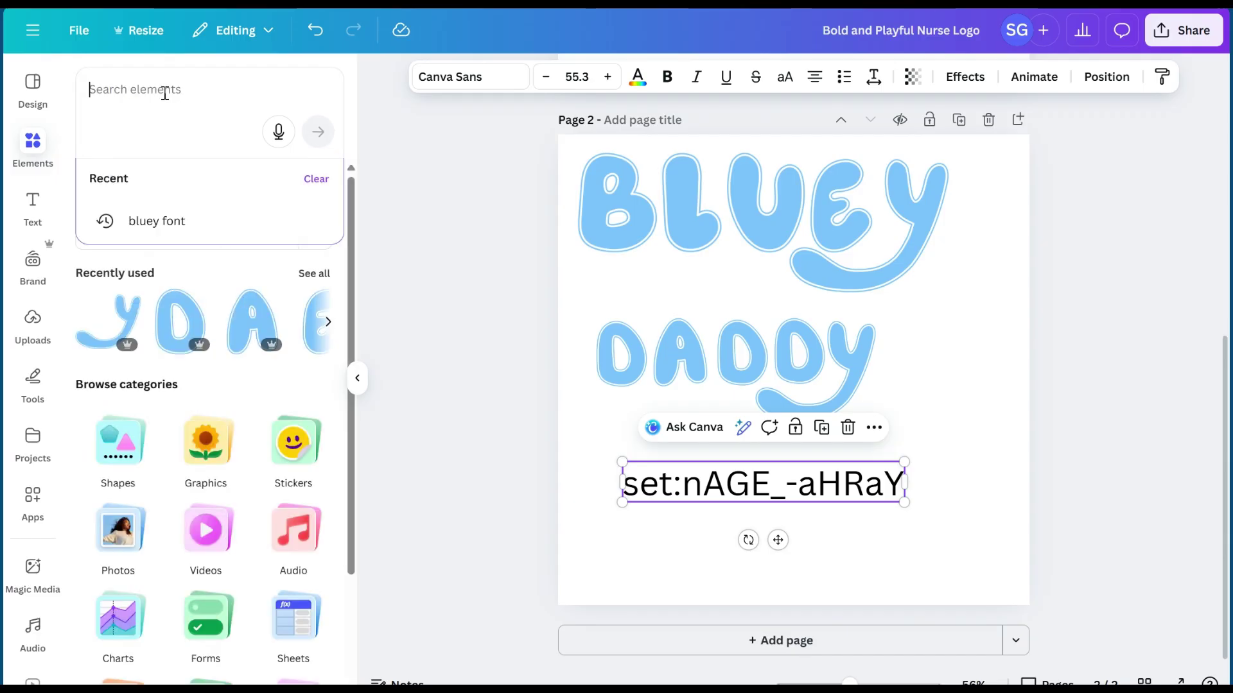
click(137, 235)
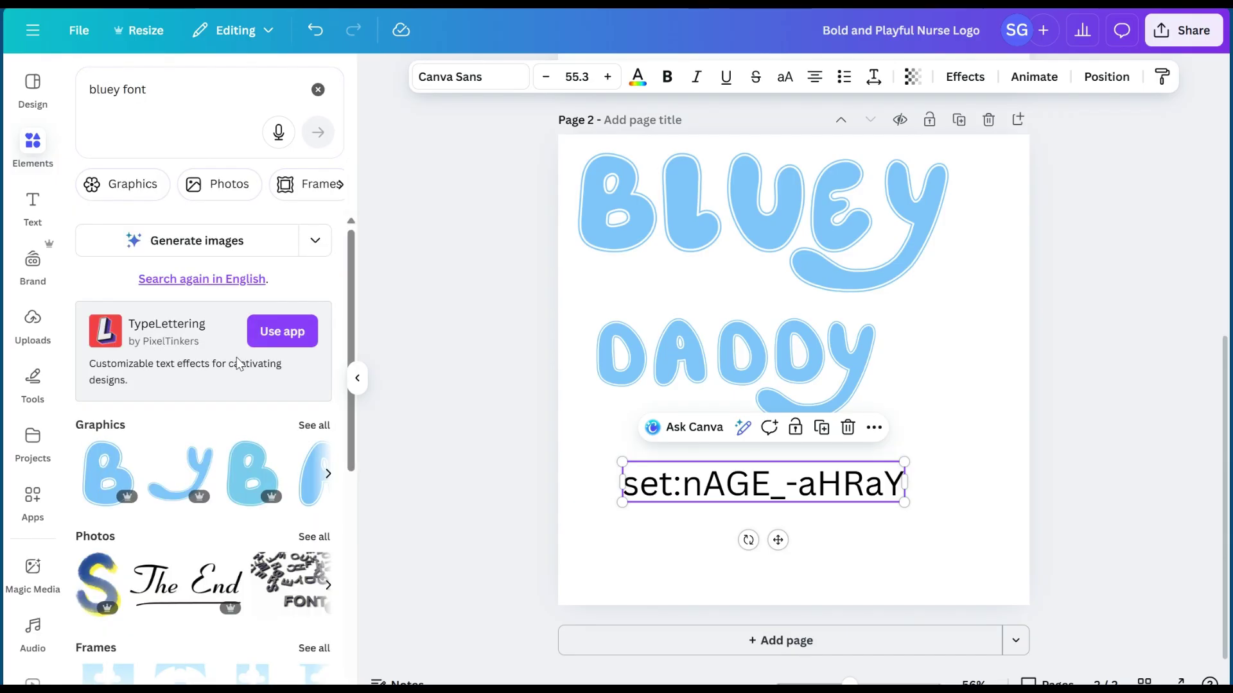
Open the full collection of the blue letter B graphic and look through its alphabet letters
mouse_move(128, 456)
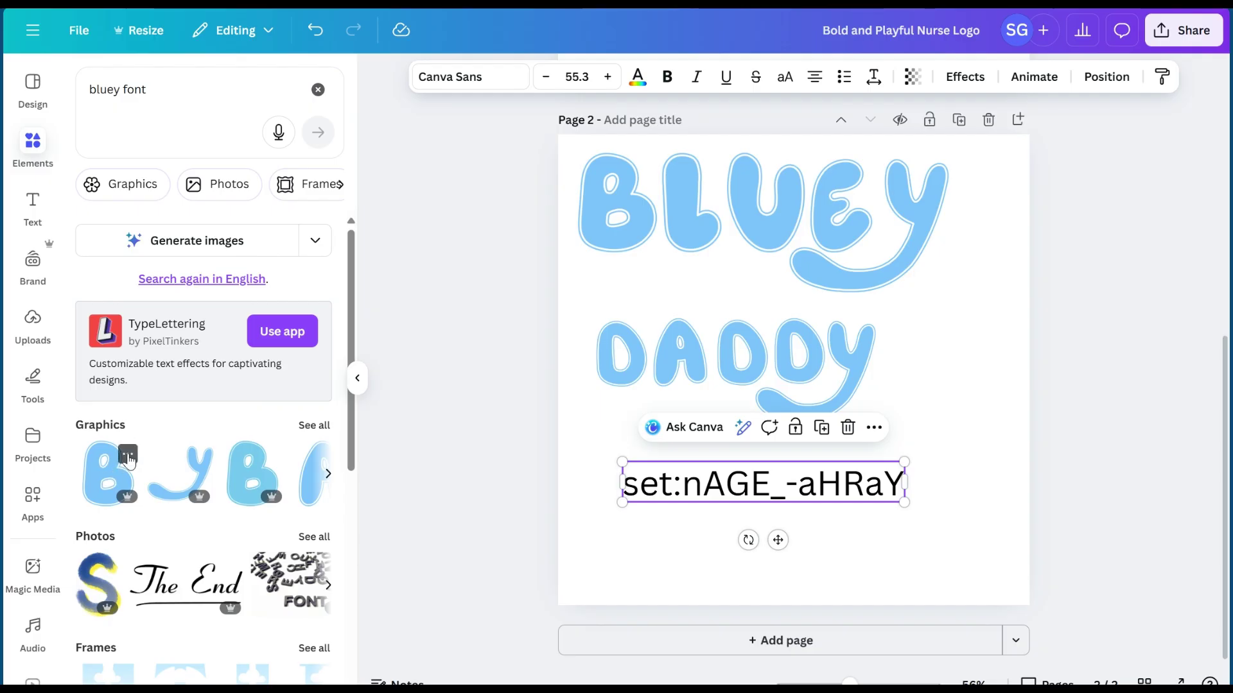
click(128, 456)
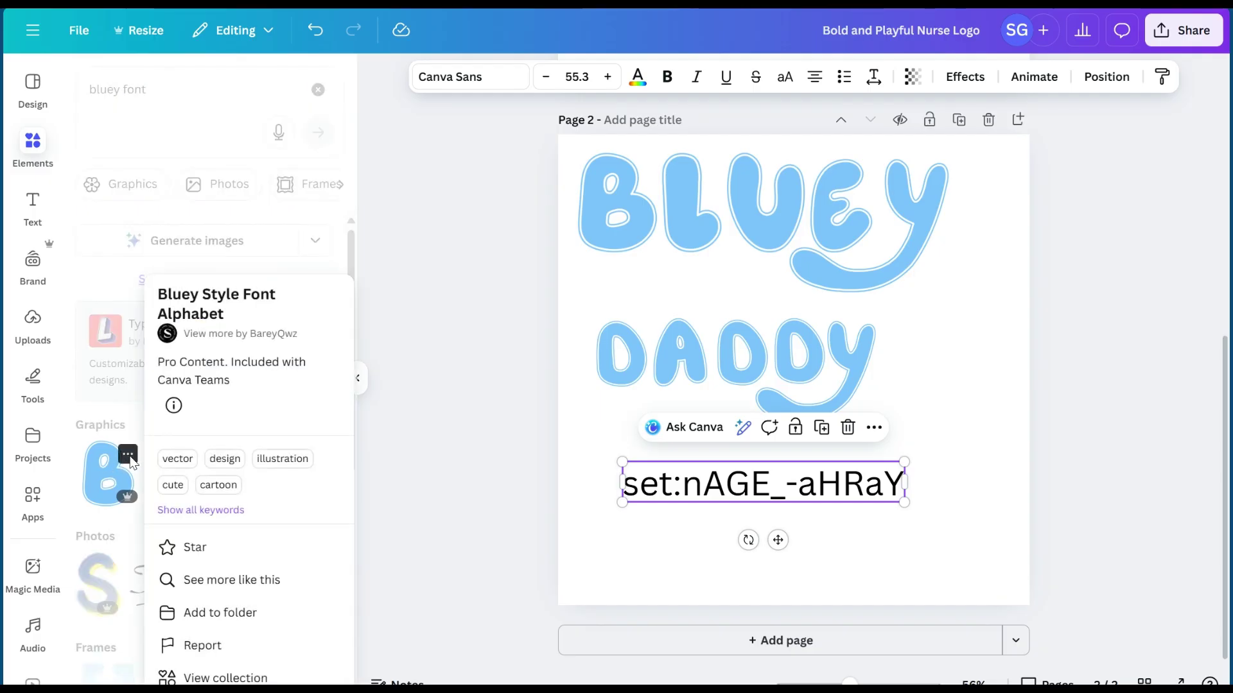
click(246, 677)
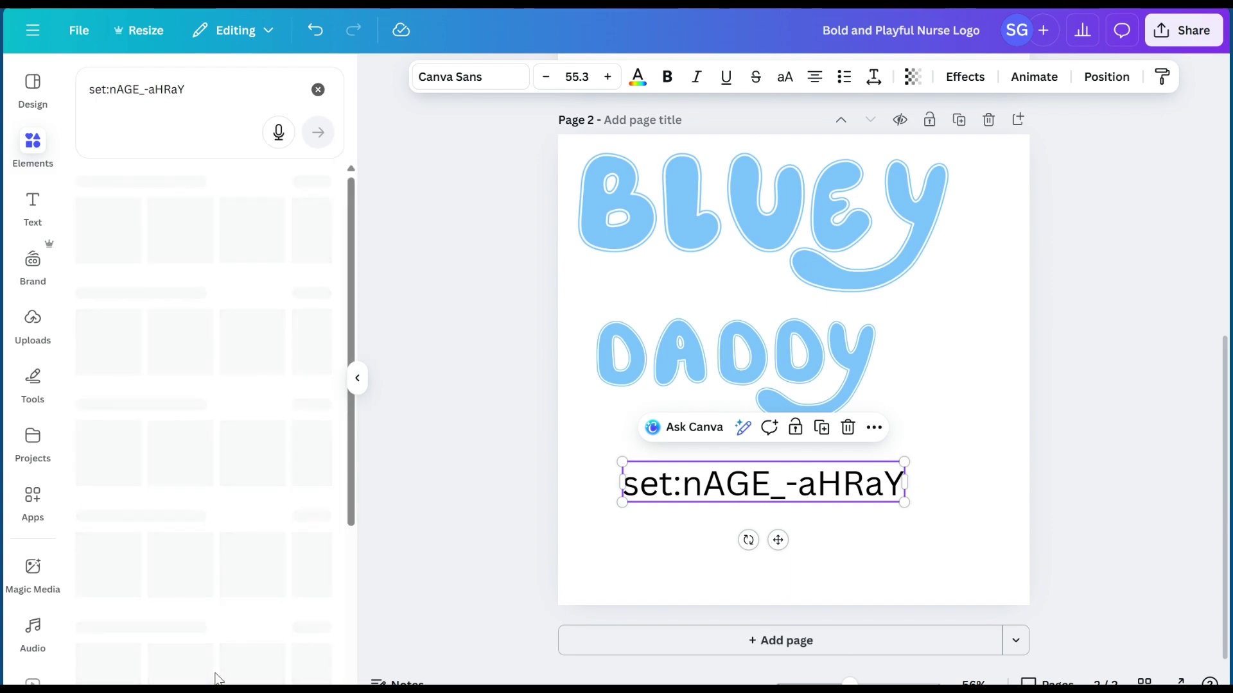
scroll(245, 440, down, 3)
scroll(245, 434, down, 3)
scroll(246, 433, up, 5)
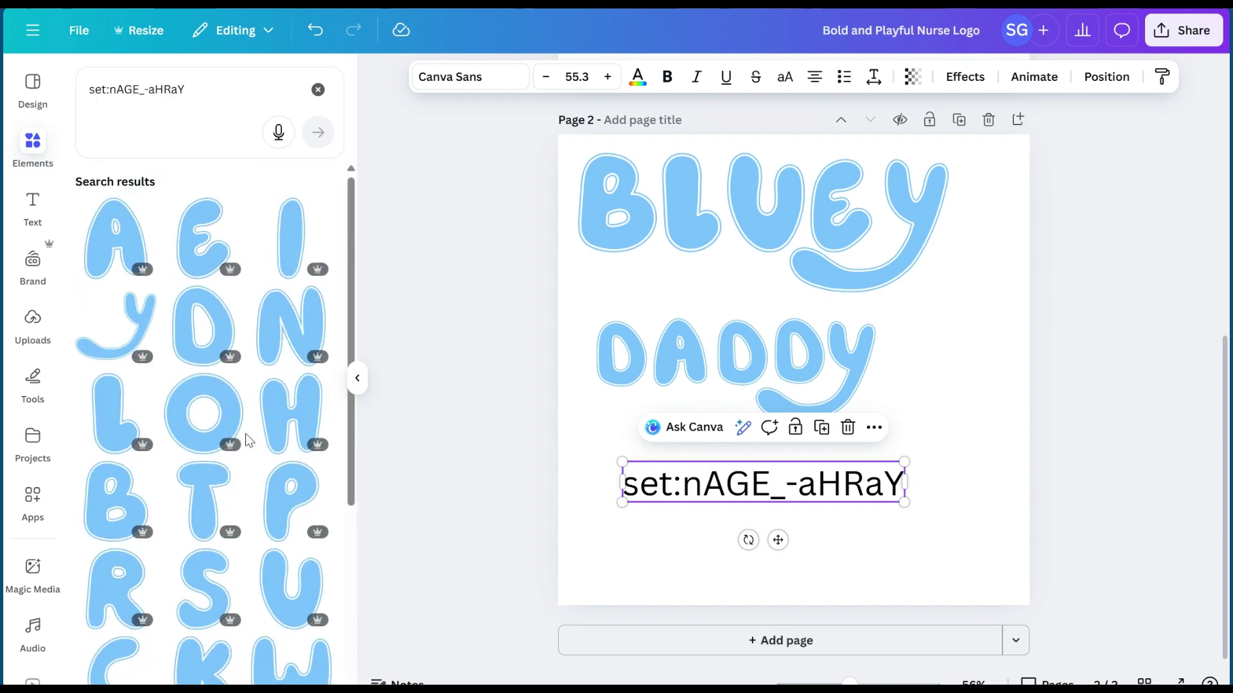
Resize the grouped BLUEY lettering from its corners so it spans most of the page width above DADDY
double_click(916, 261)
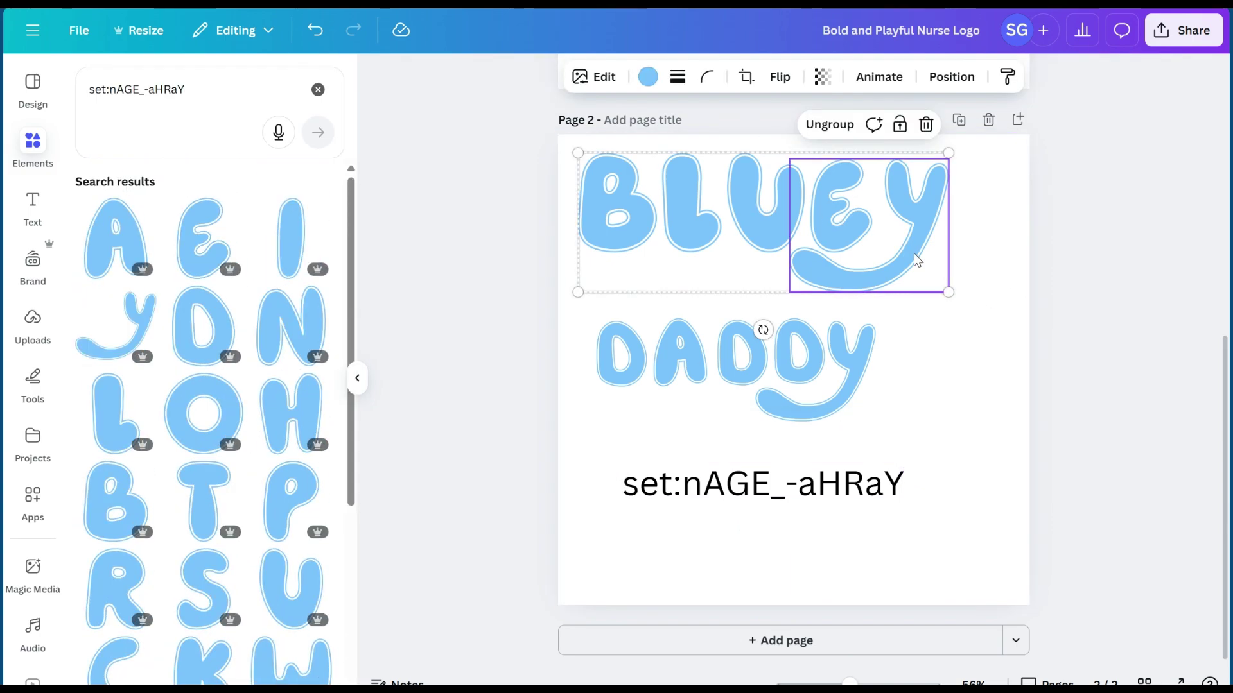
drag(938, 293, 834, 249)
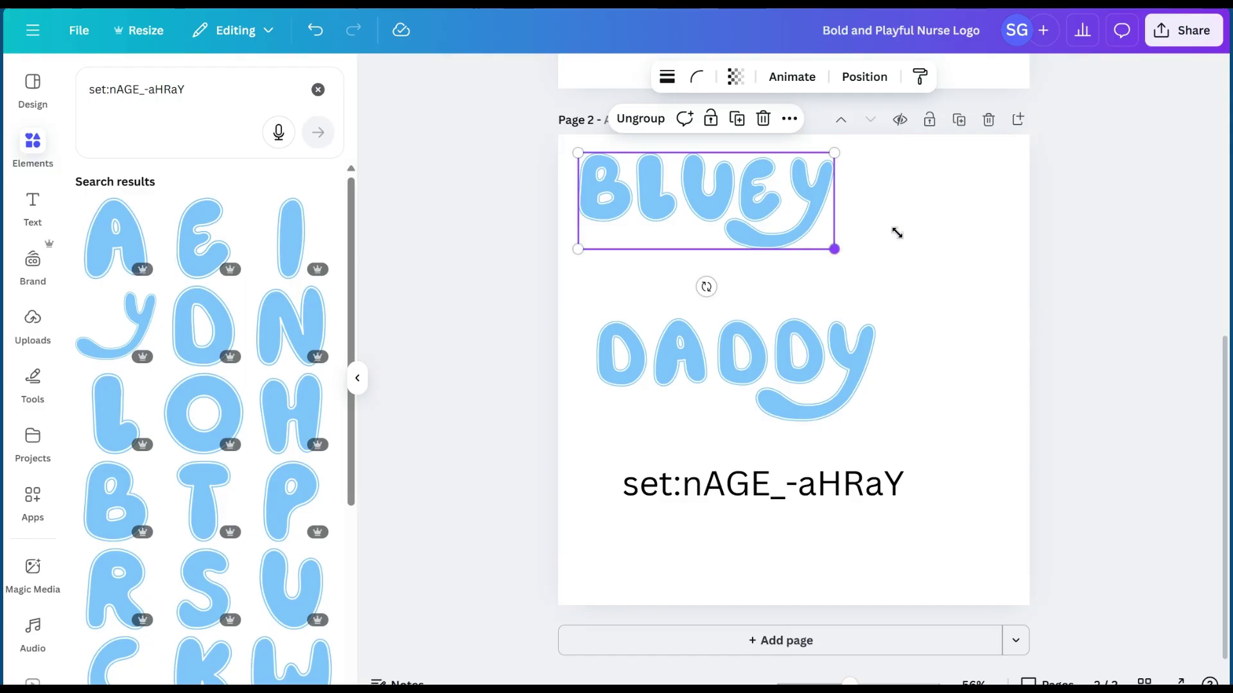
drag(897, 233, 972, 198)
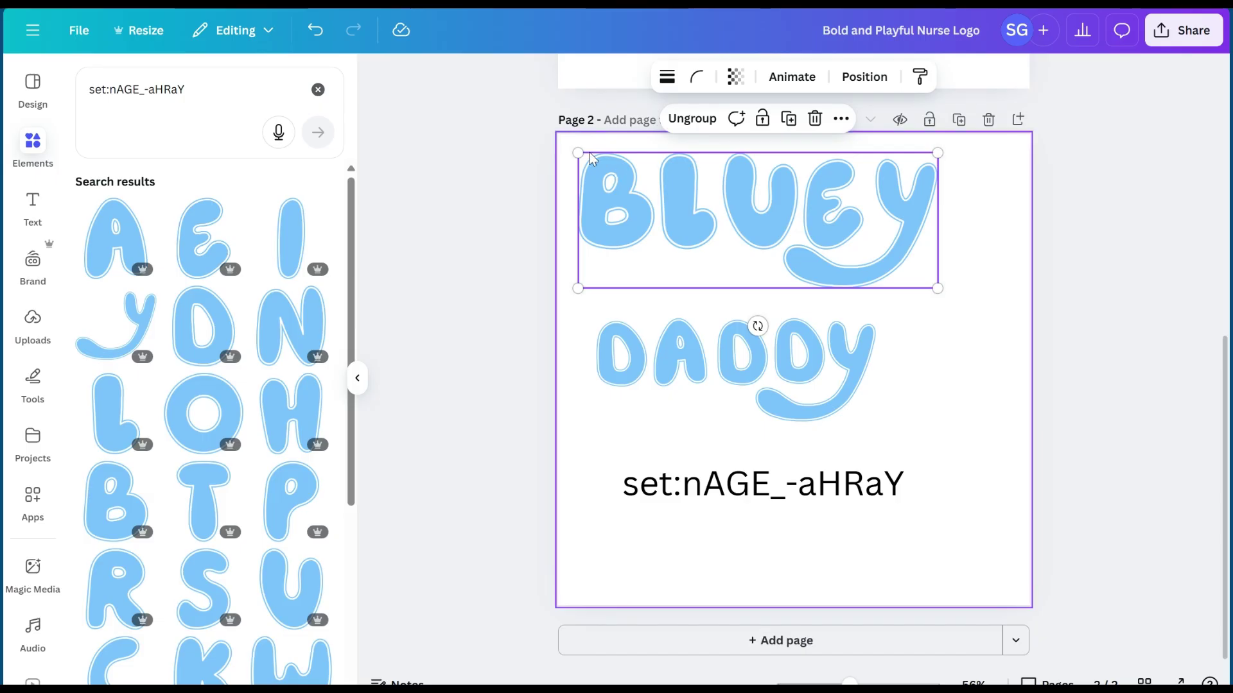
drag(580, 152, 631, 173)
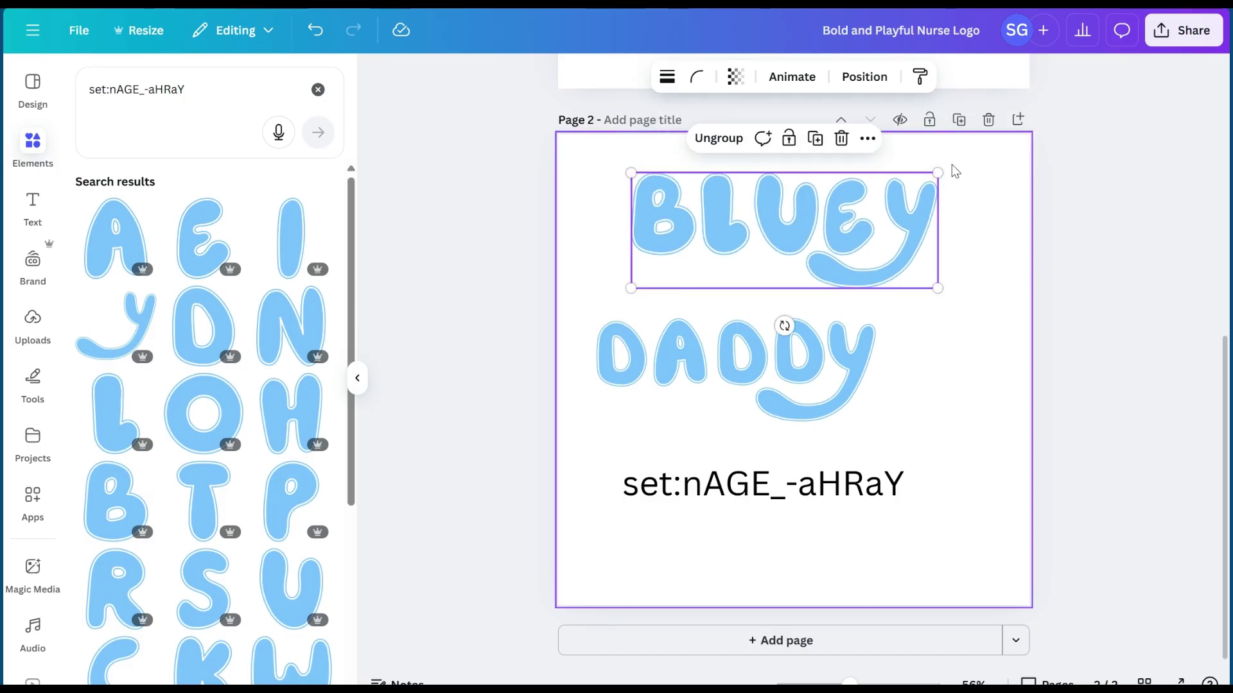
drag(938, 173, 970, 160)
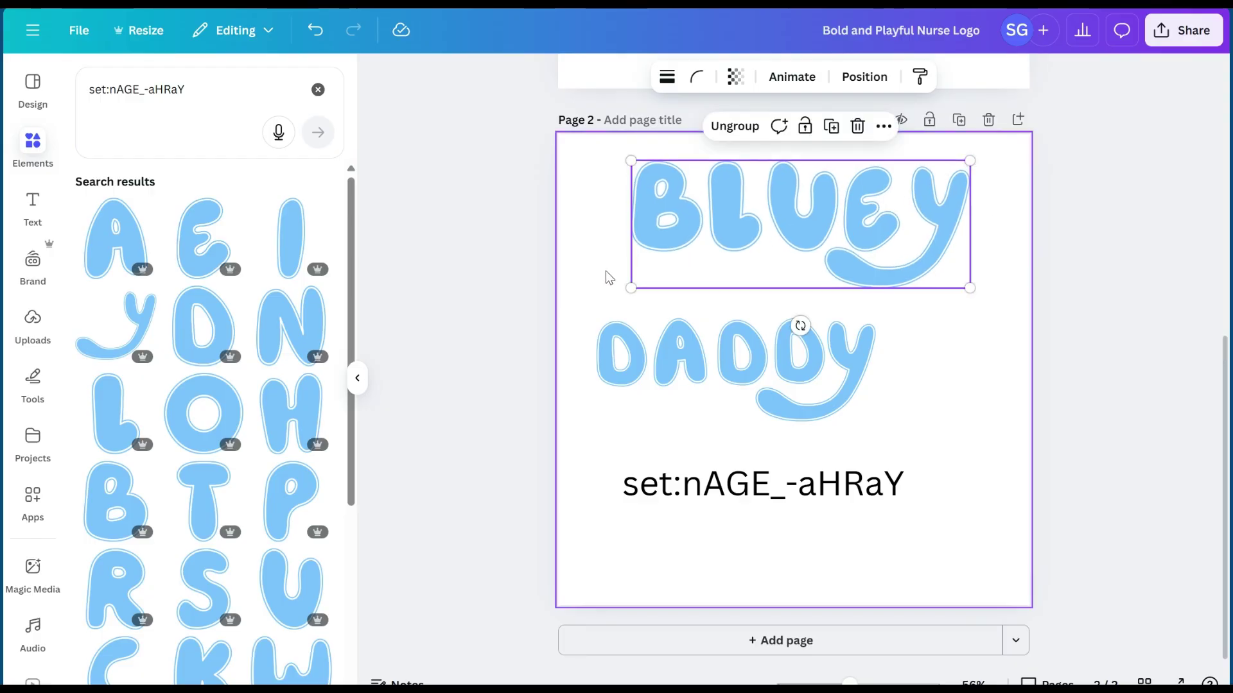
drag(632, 288, 604, 298)
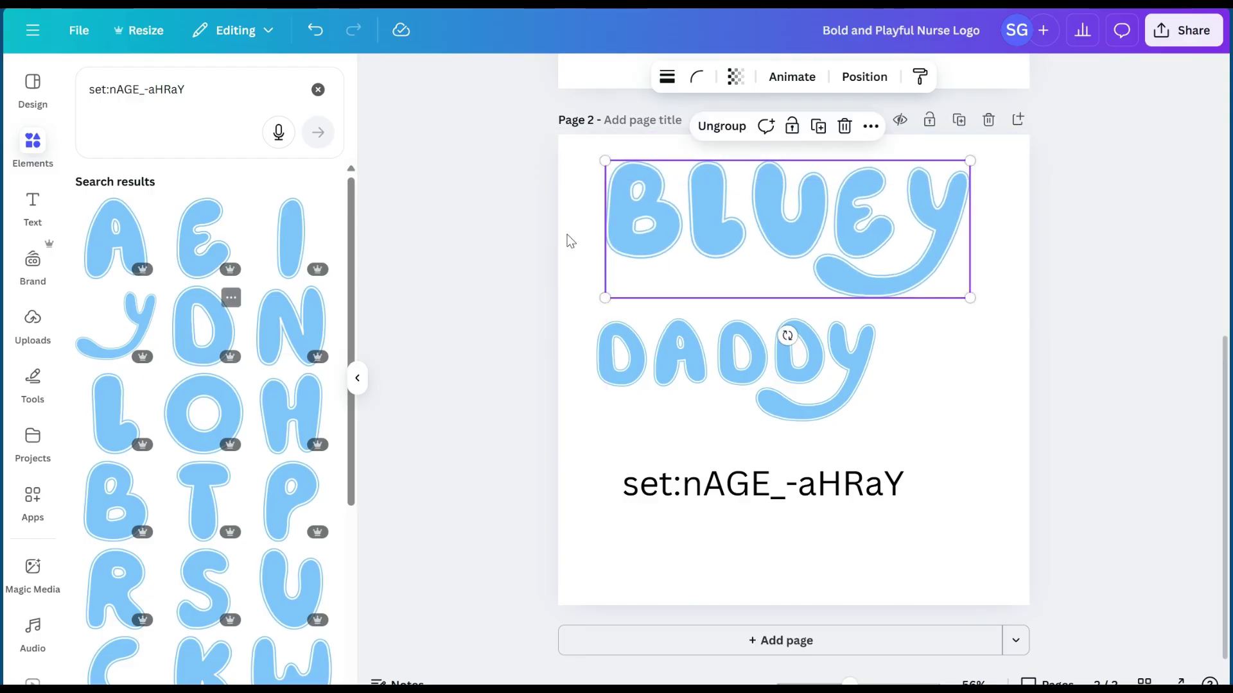
Ungroup the BLUEY lettering into separate letters and group all five letters together again
click(722, 126)
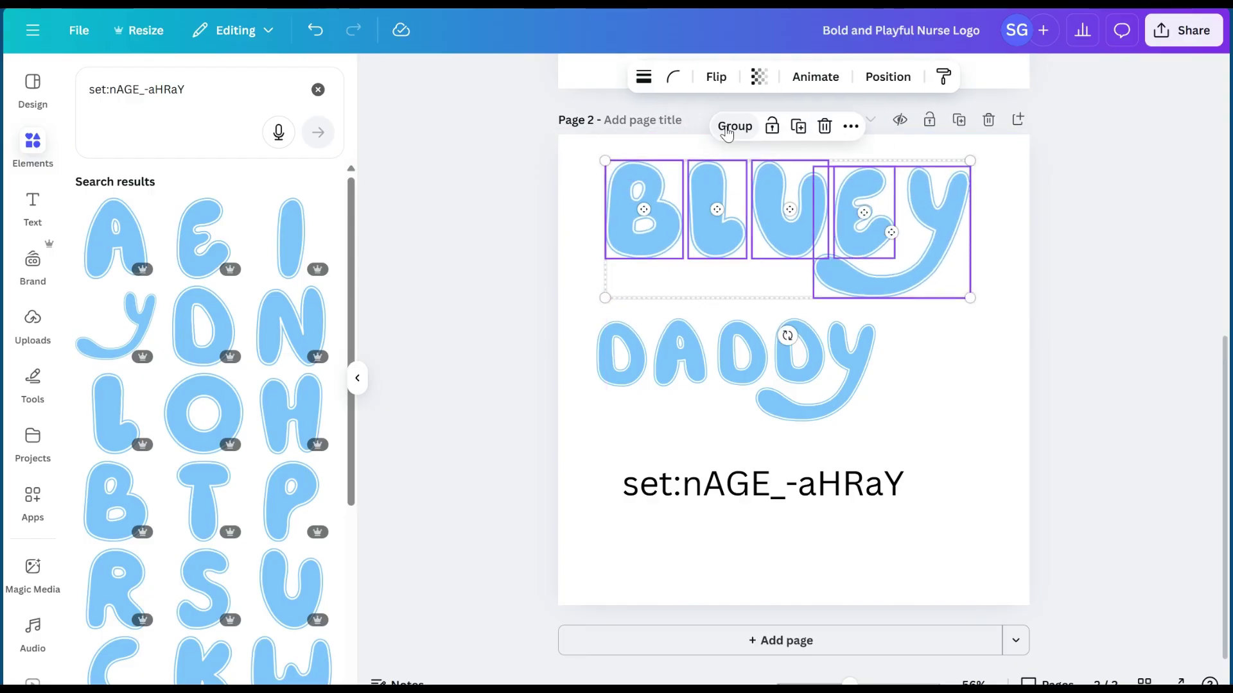
click(589, 174)
drag(589, 161, 917, 217)
click(732, 128)
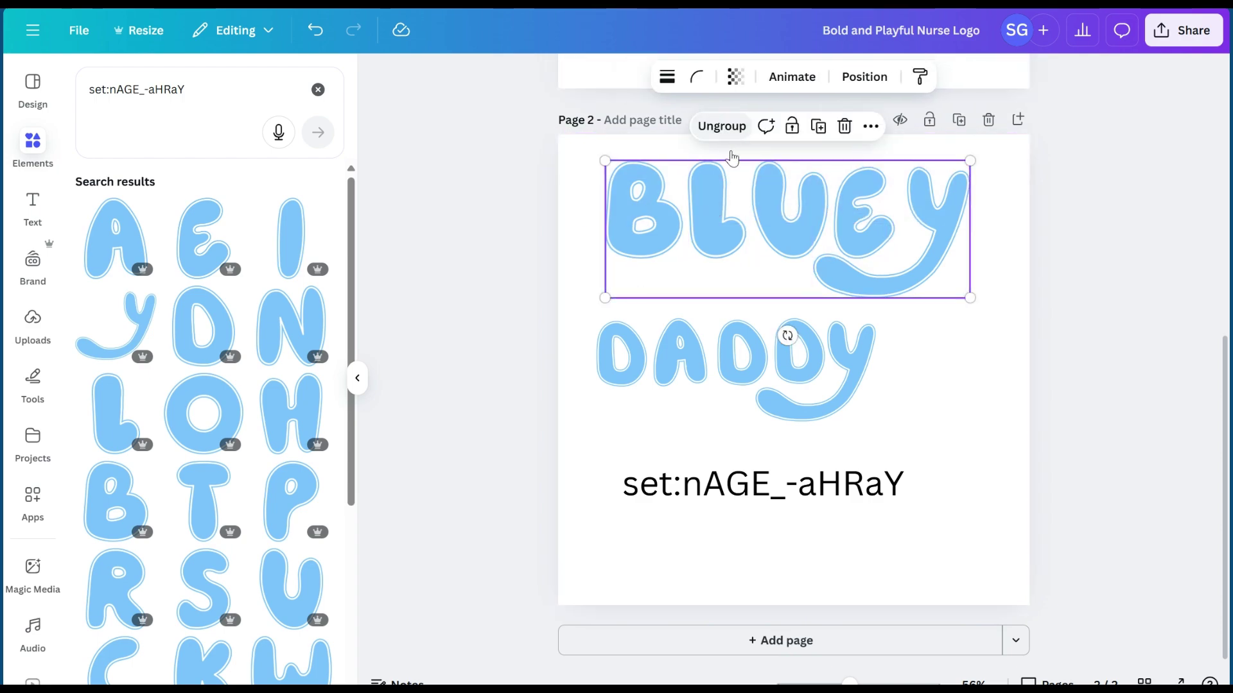
Shrink the grouped DADDY lettering slightly from its upper corner
click(784, 333)
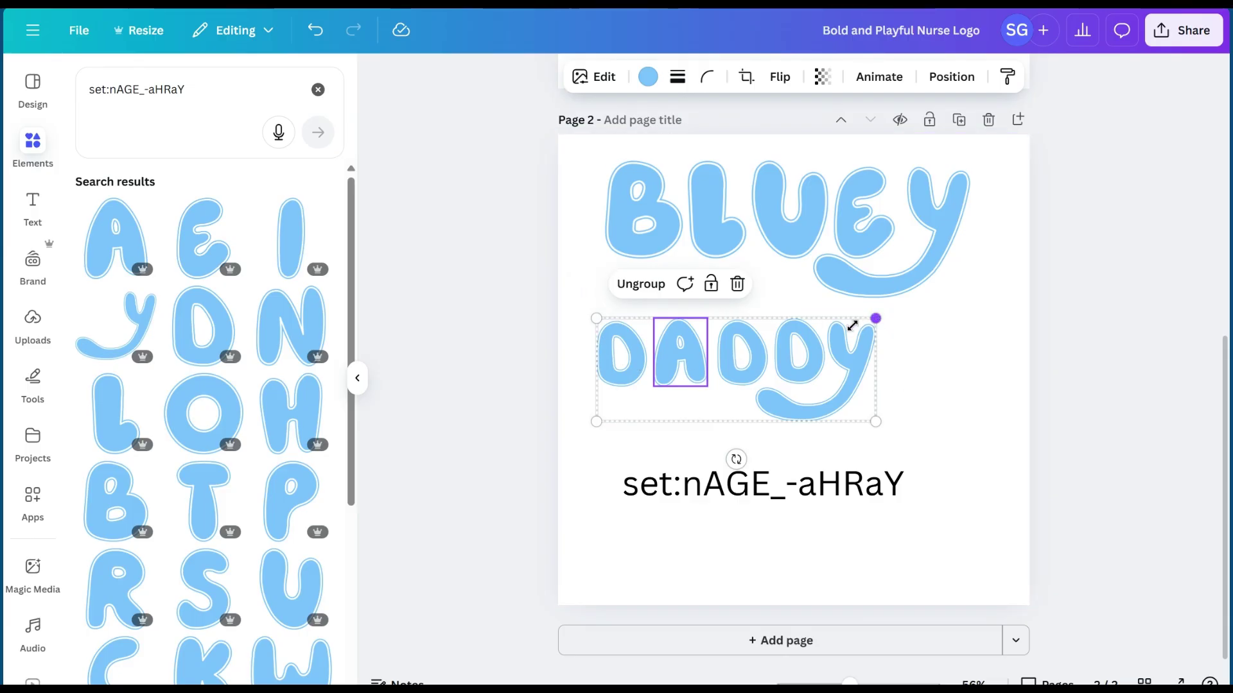
drag(852, 326, 849, 331)
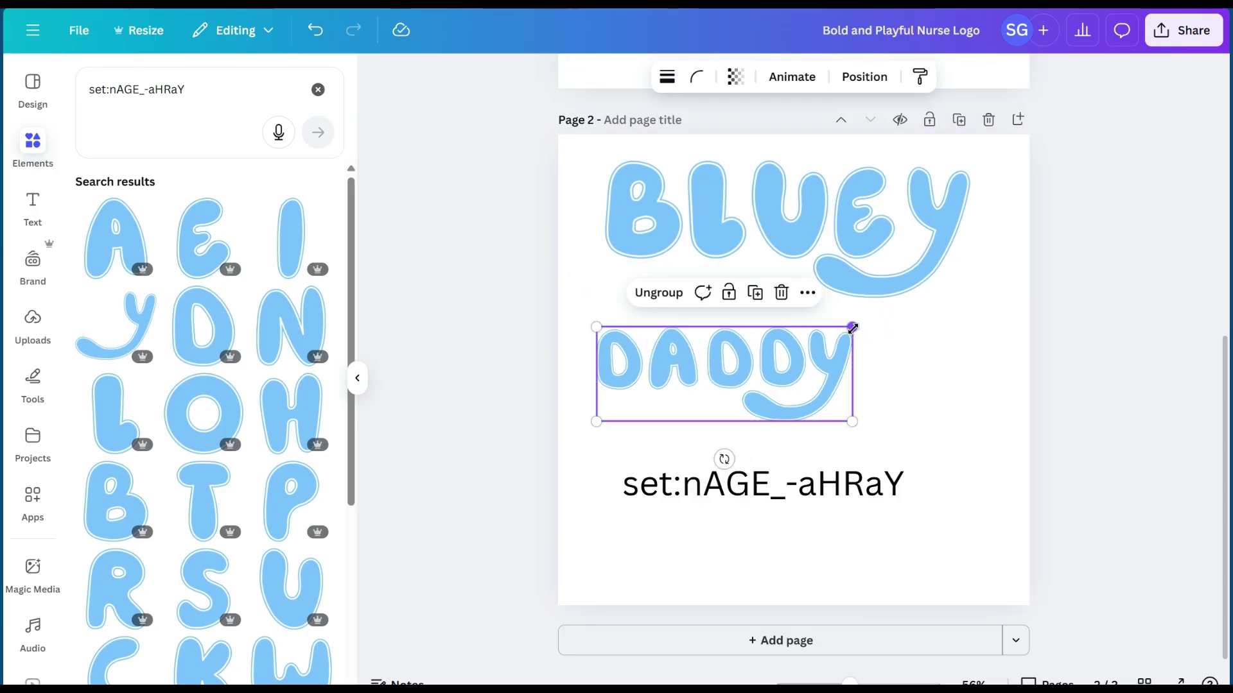
Recolour the B in BLUEY pink and apply the colour change to all matching blue letters
double_click(674, 246)
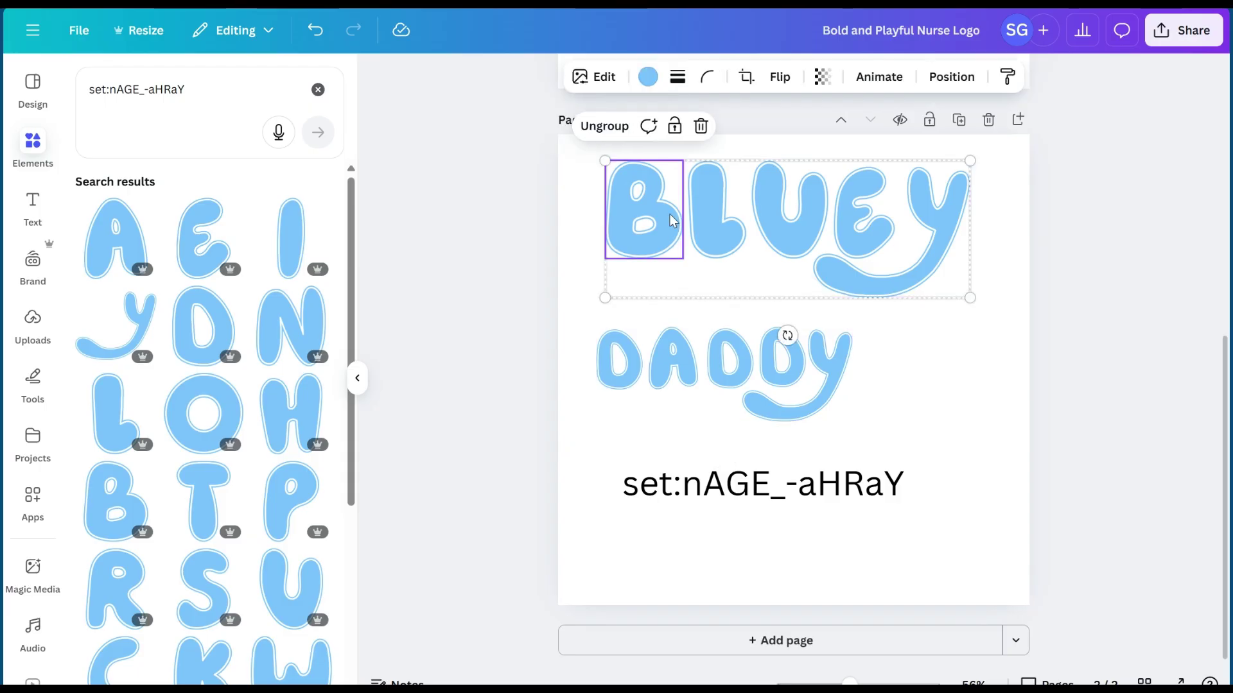
click(647, 77)
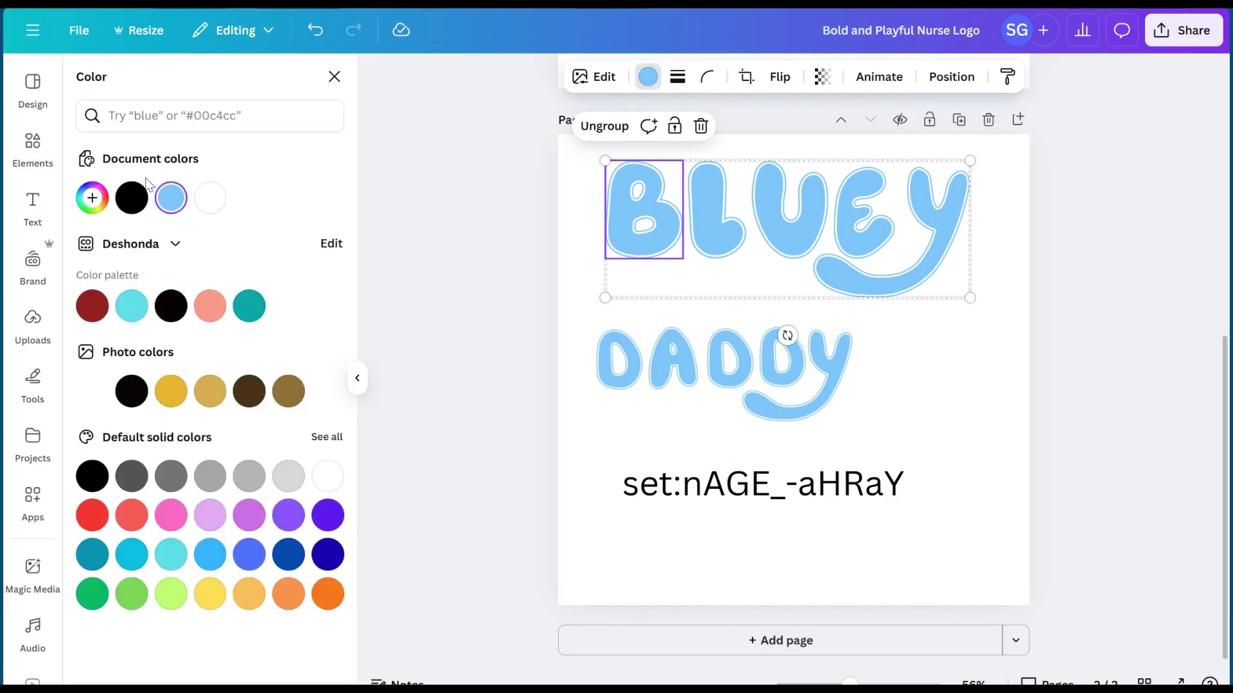
click(171, 523)
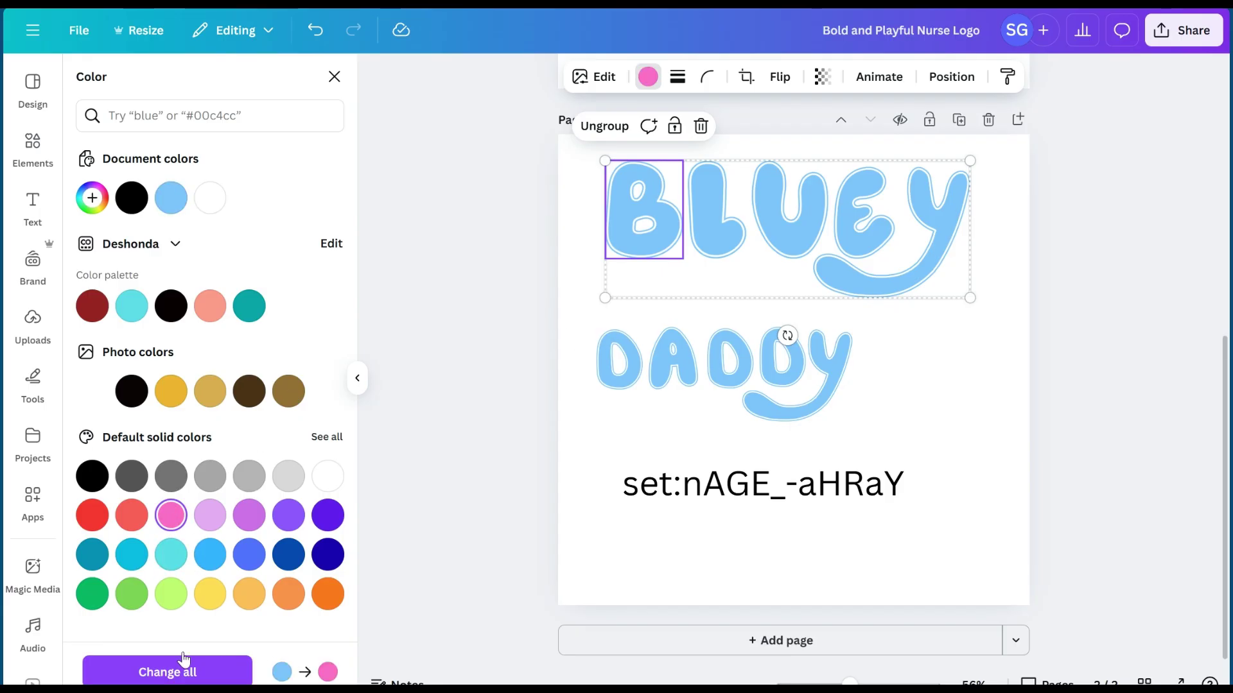
click(182, 677)
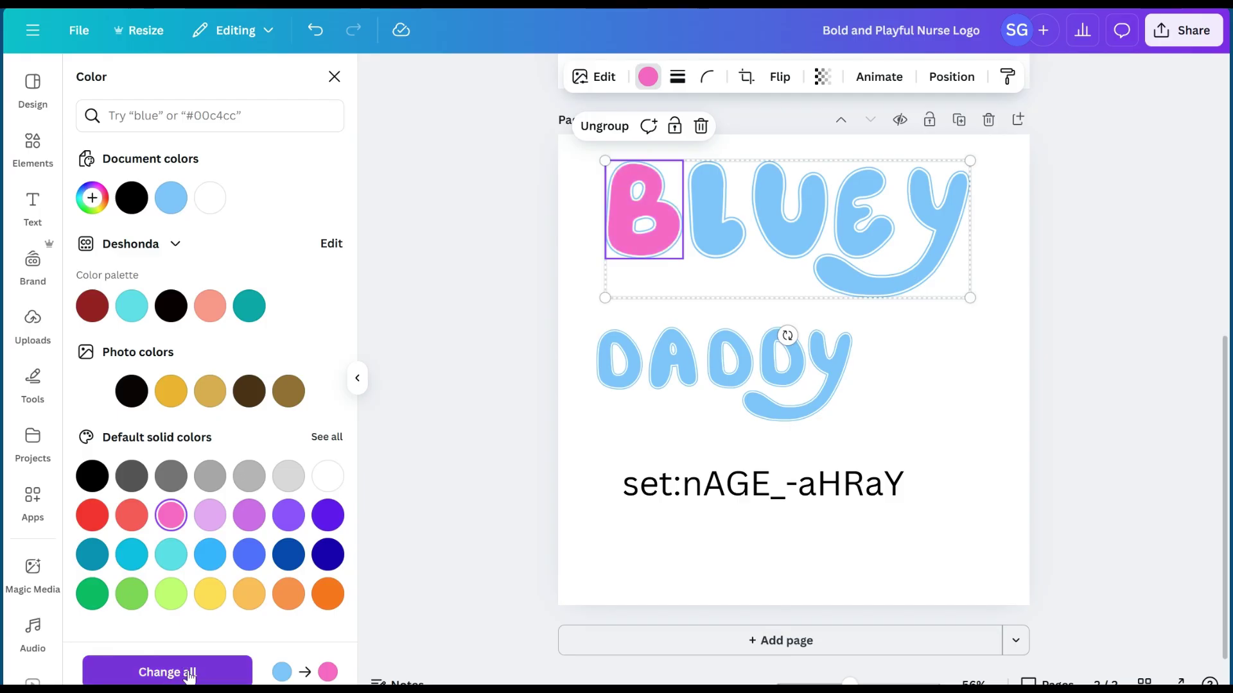
click(170, 674)
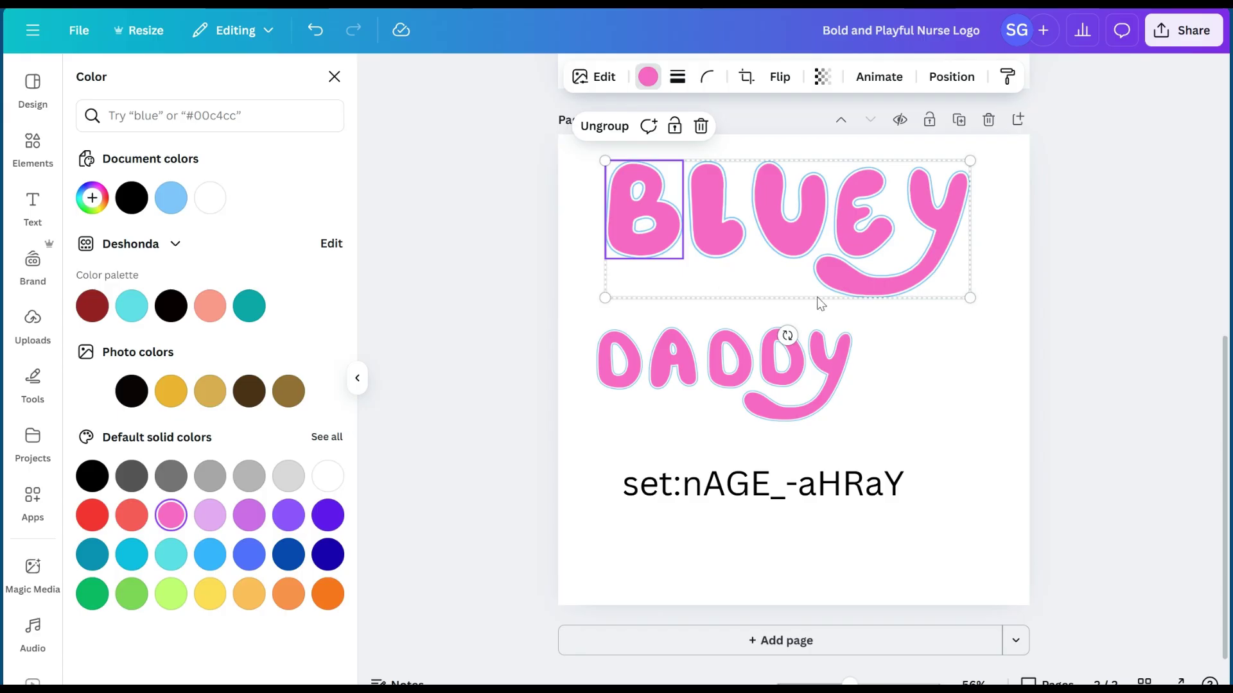
Undo both pink colour changes and select the Y in the DADDY group
click(315, 31)
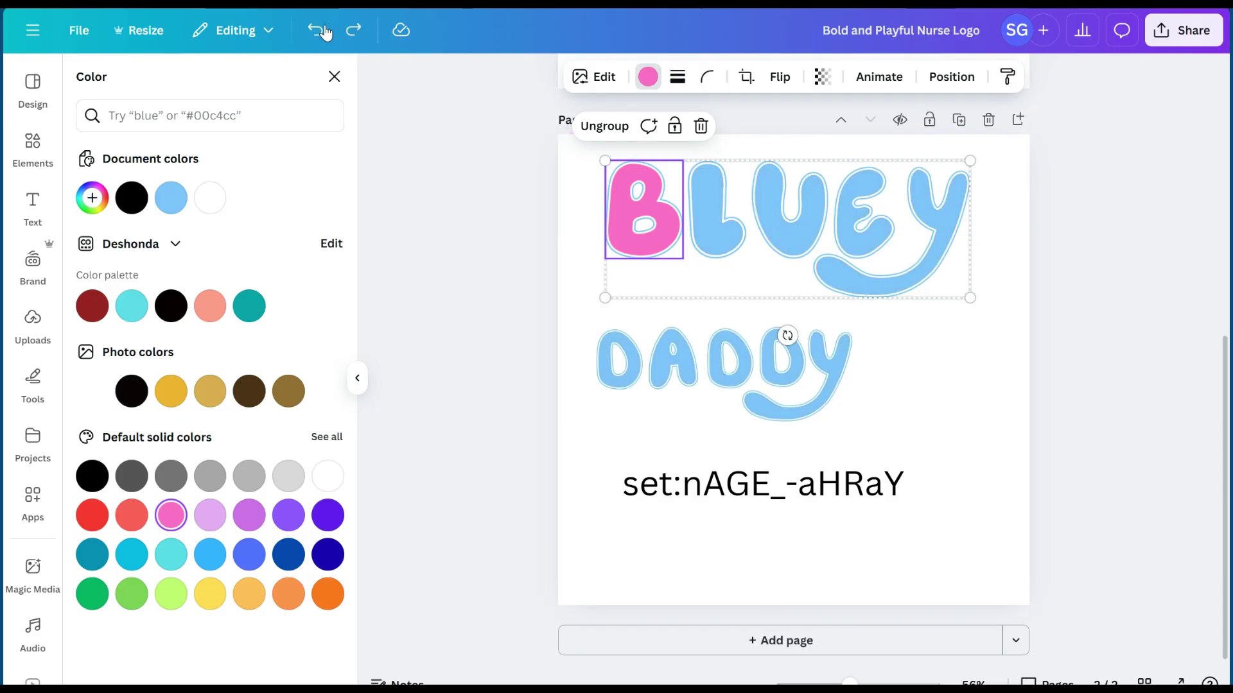
key(ctrl+z)
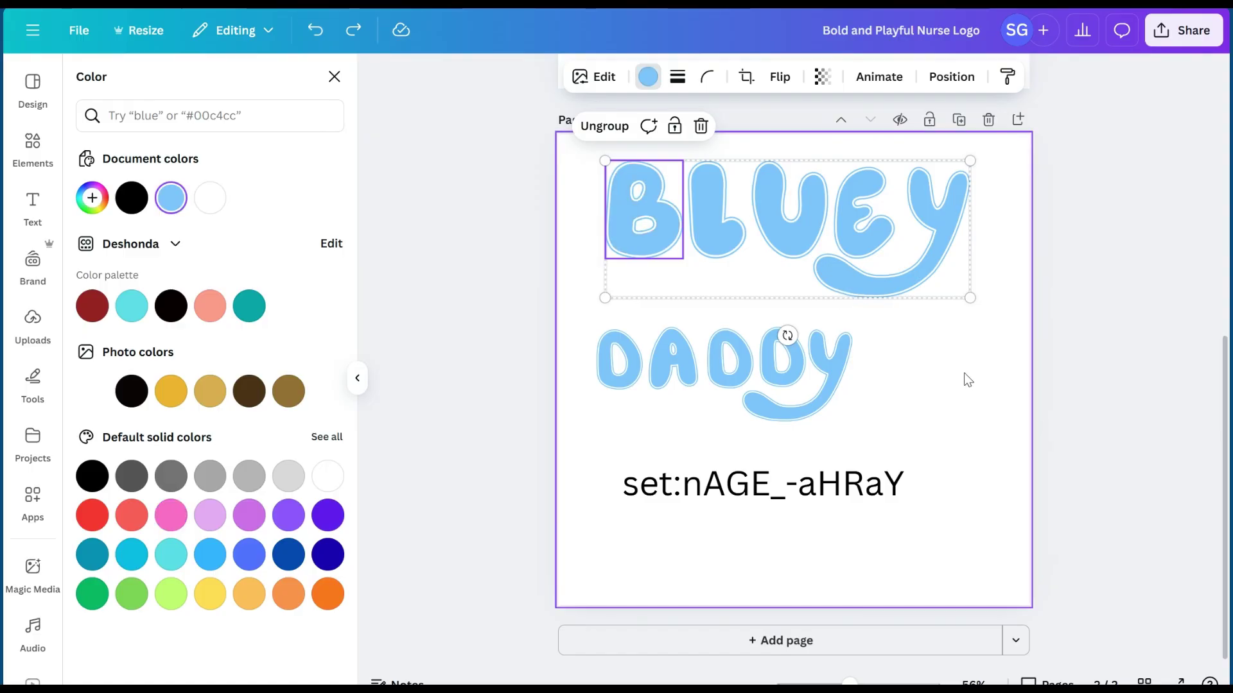
click(890, 368)
click(827, 353)
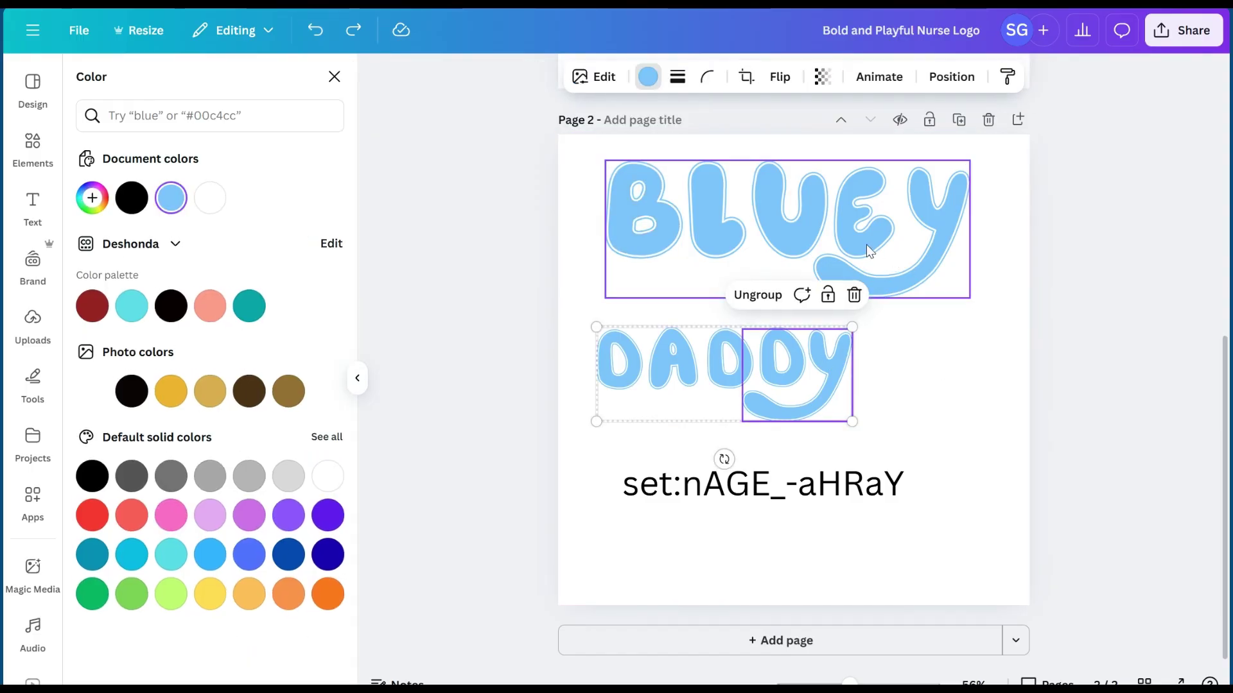
View all recently used elements, return to the elements overview and search for "bluey font" again
click(34, 154)
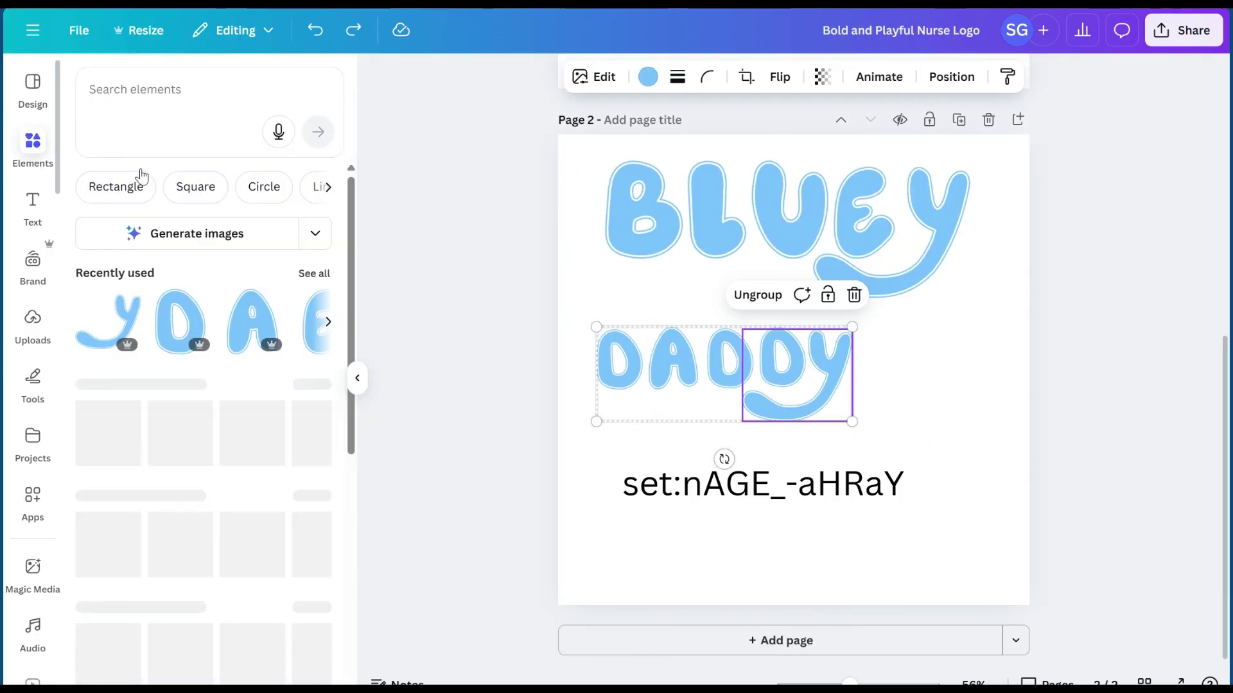
click(315, 275)
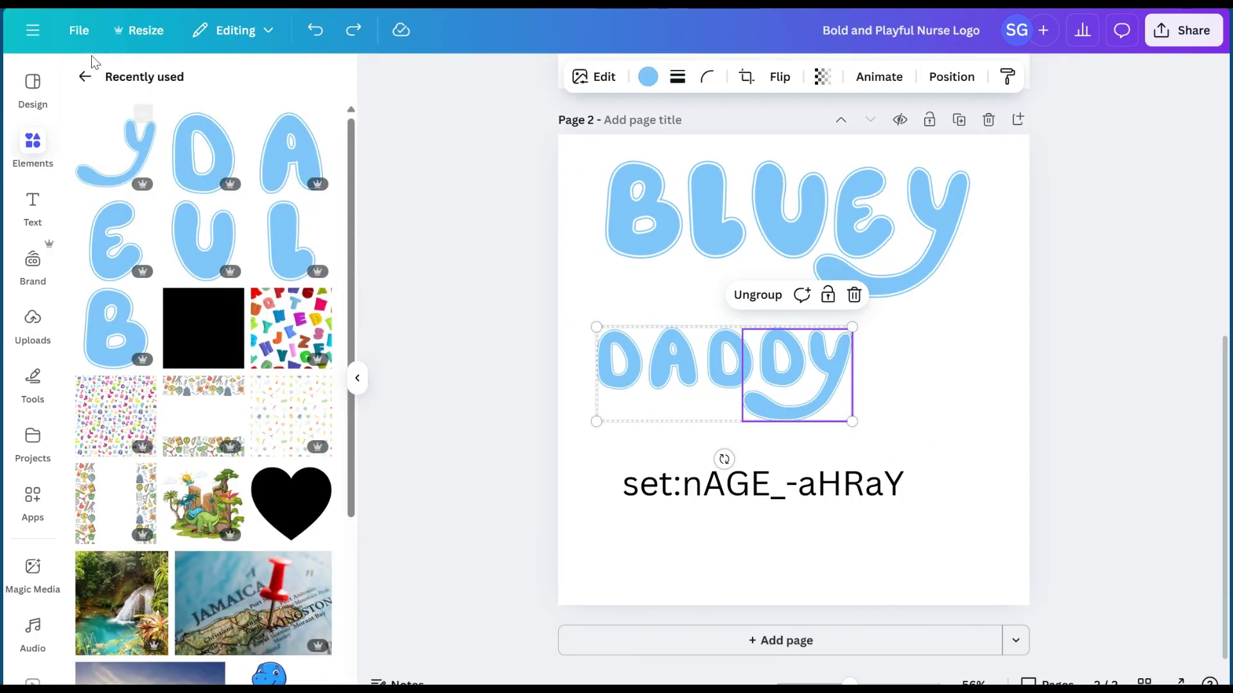
click(82, 76)
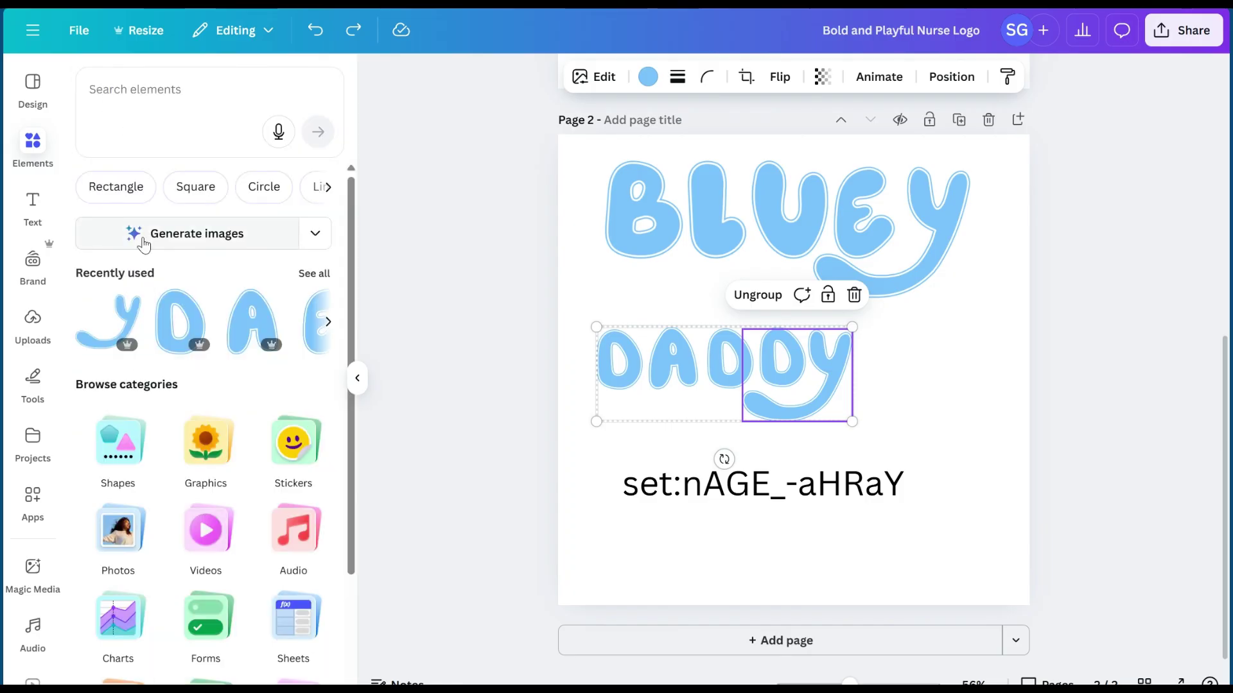
click(131, 90)
click(156, 220)
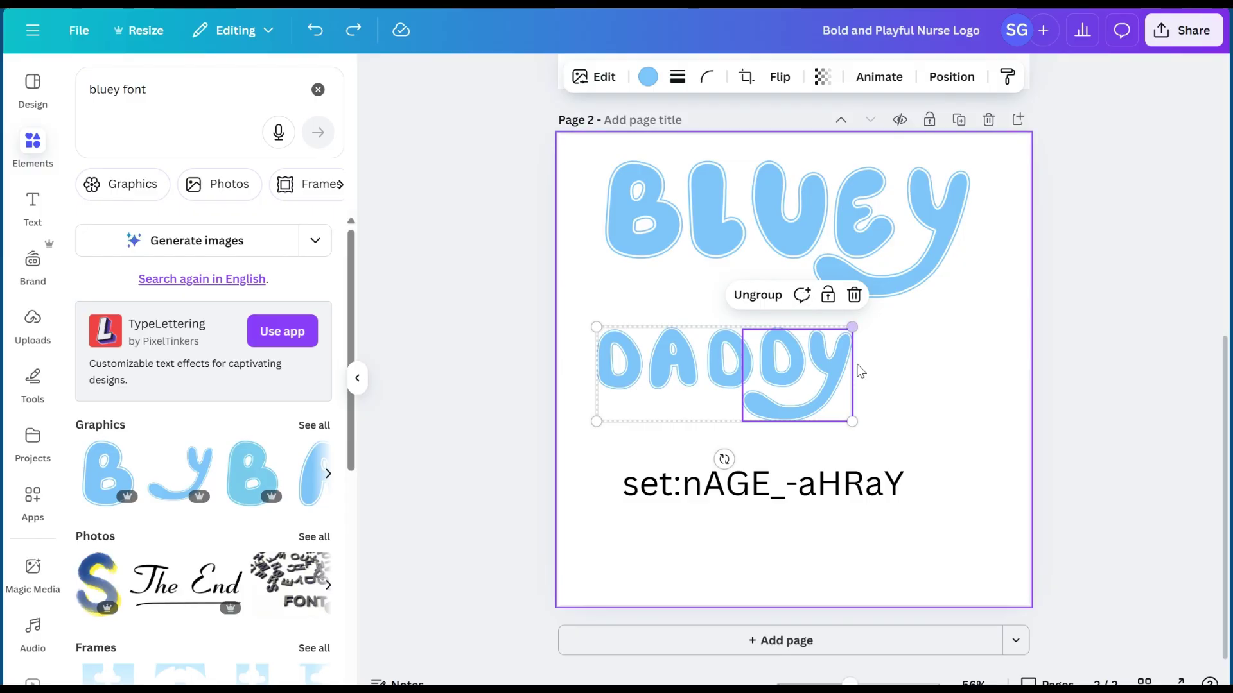
Tighten the layout by resizing DADDY and moving BLUEY, DADDY and the set:nAGE_-aHRaY text up the page
drag(811, 334, 808, 335)
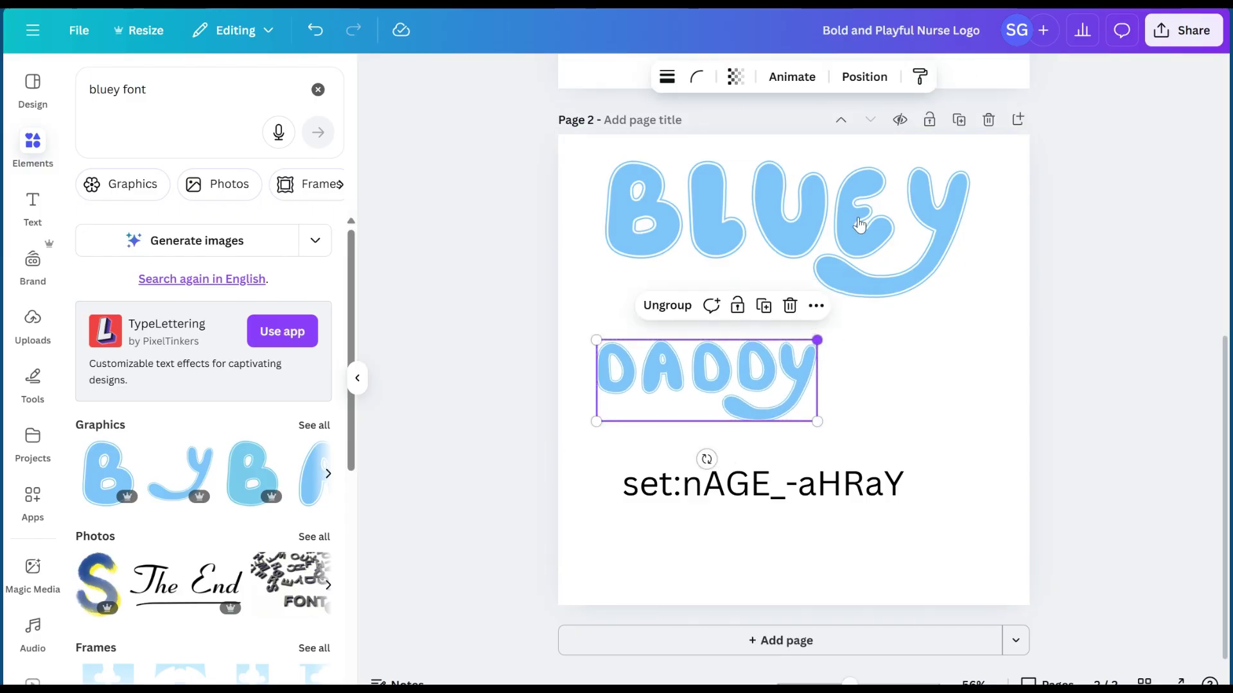
drag(855, 206, 845, 192)
click(750, 370)
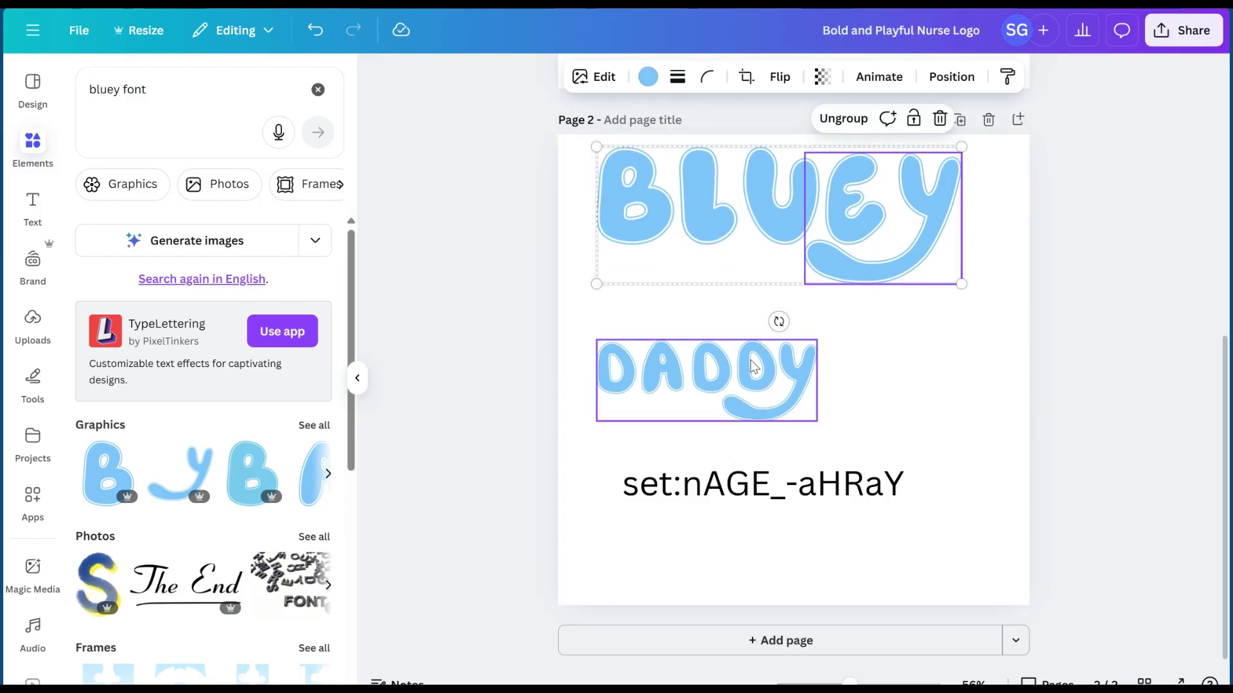
drag(750, 370, 738, 319)
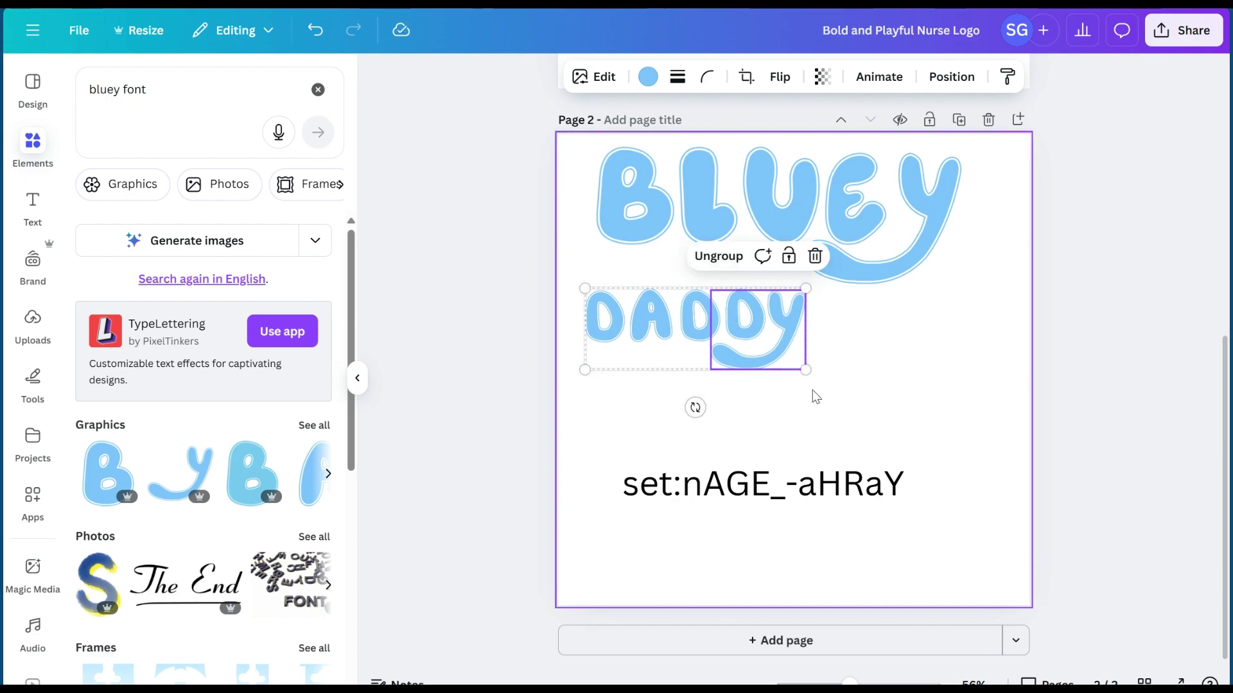
drag(891, 381, 820, 376)
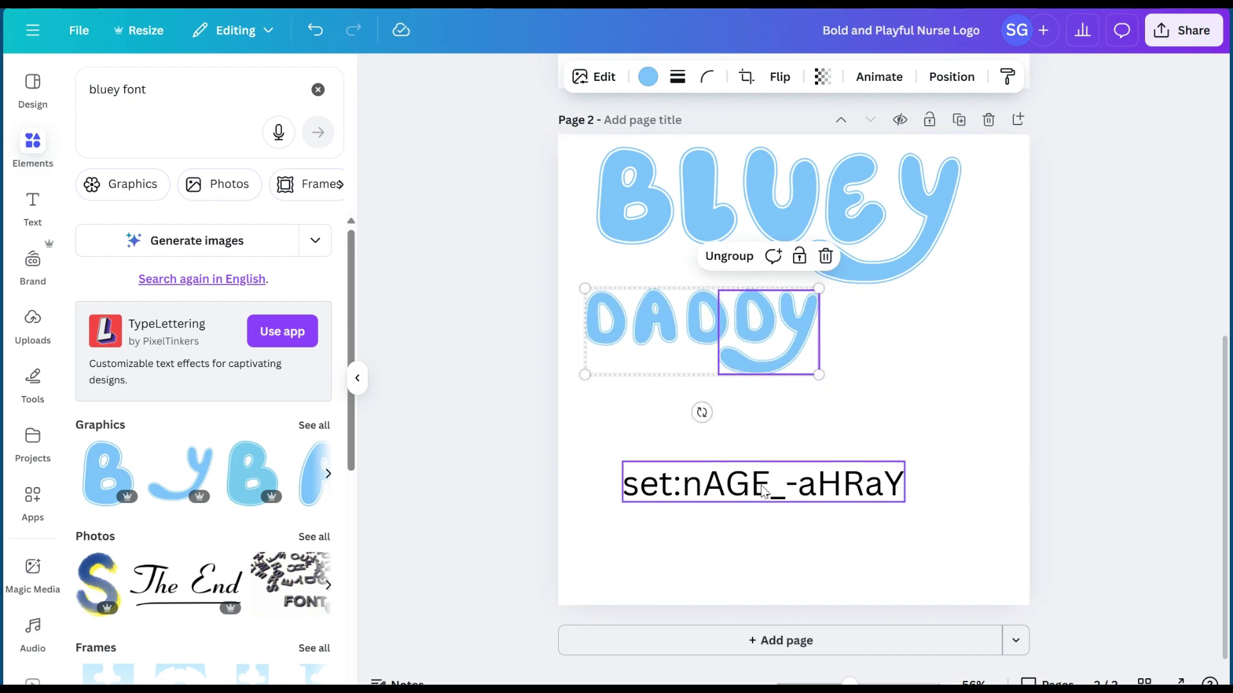
drag(714, 484, 697, 406)
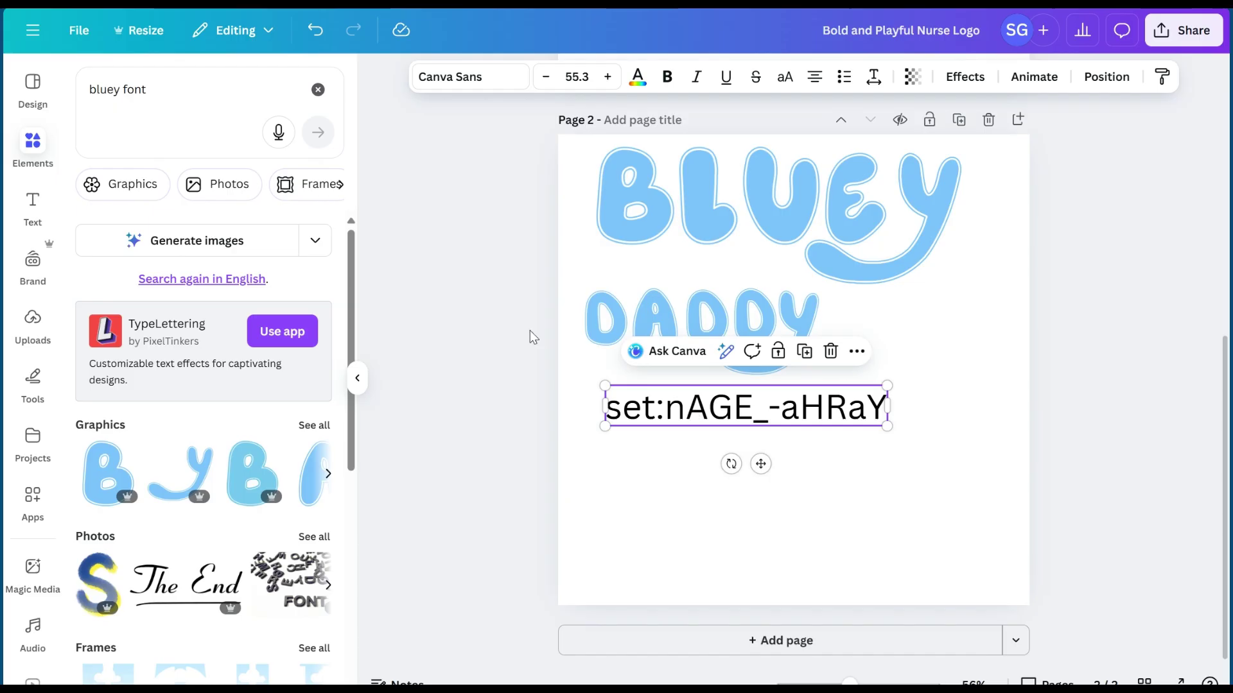
Search the elements for "super mario font" and show all graphics results
click(125, 95)
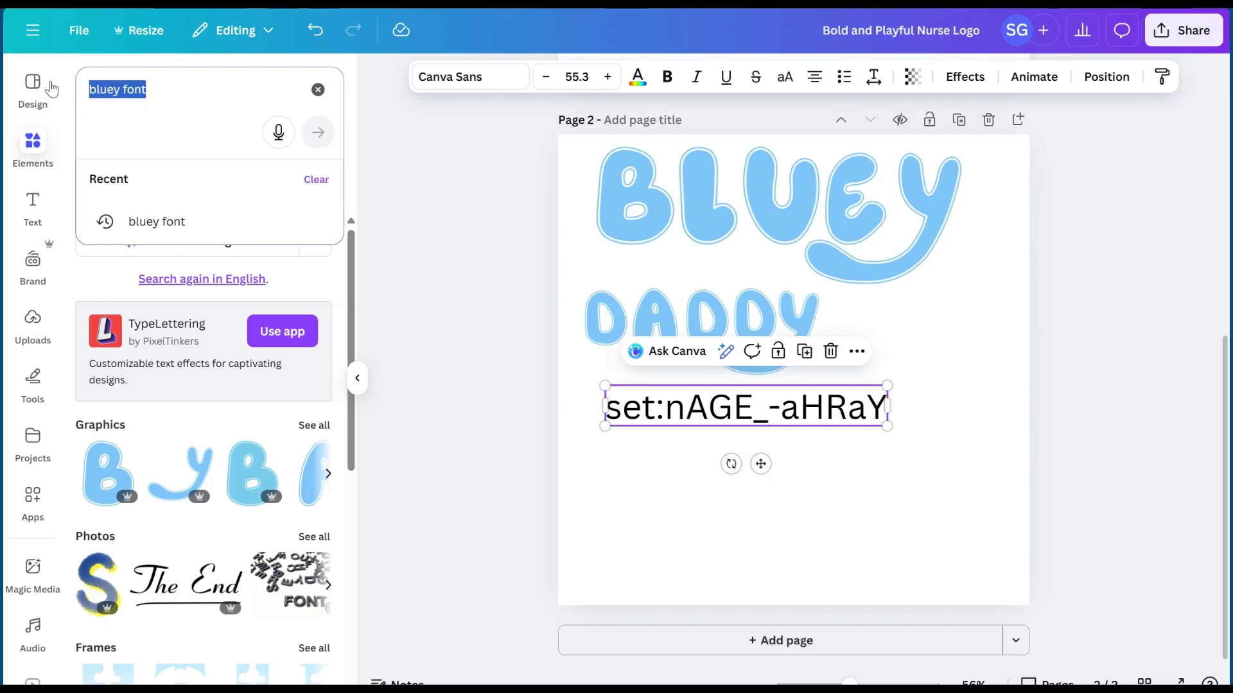
key(BackSpace)
text(su)
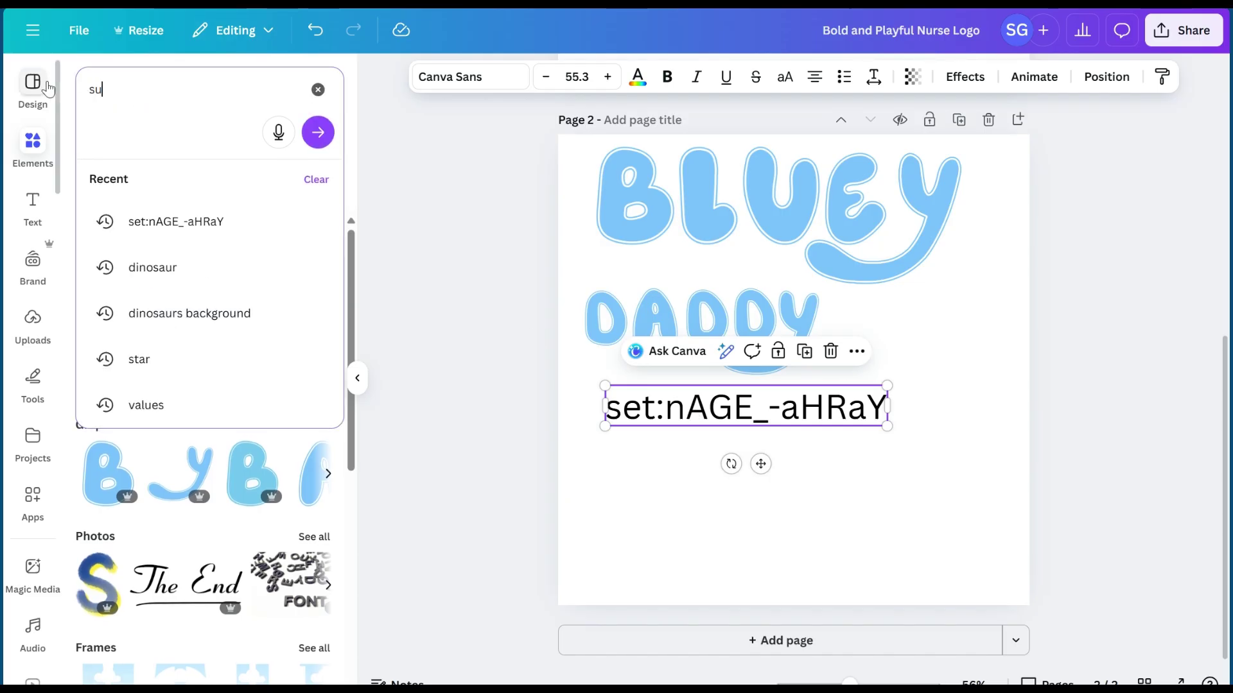
text(per mar)
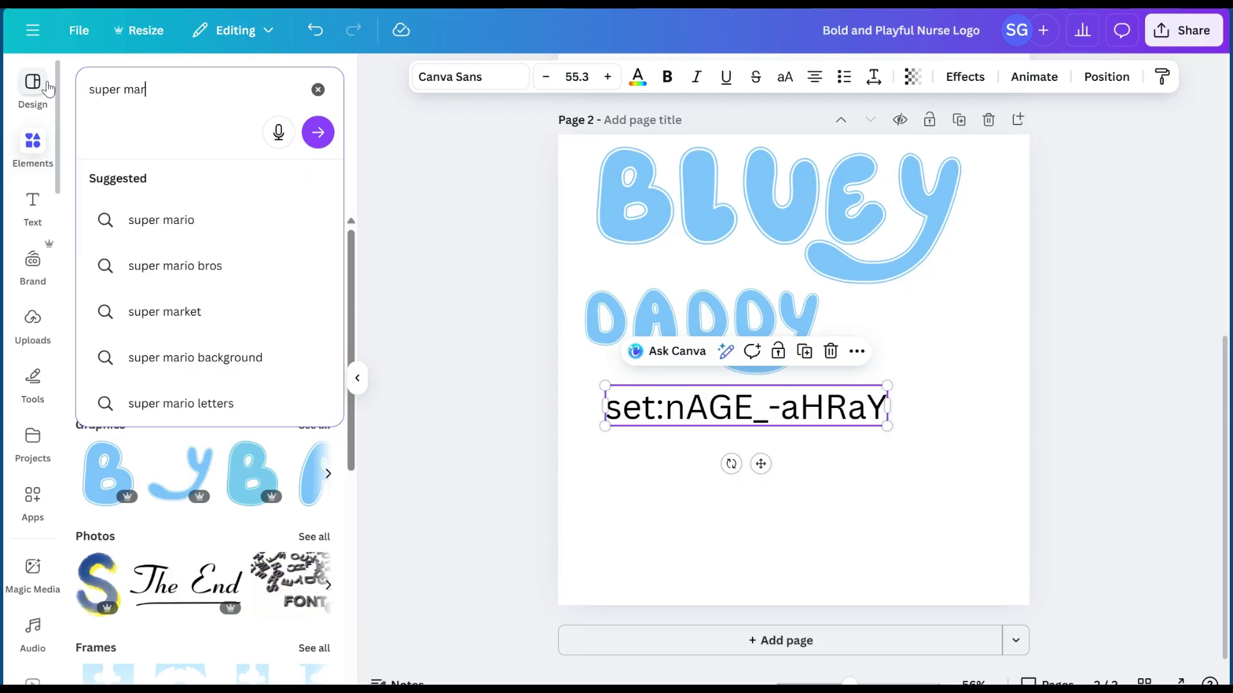
text(io font)
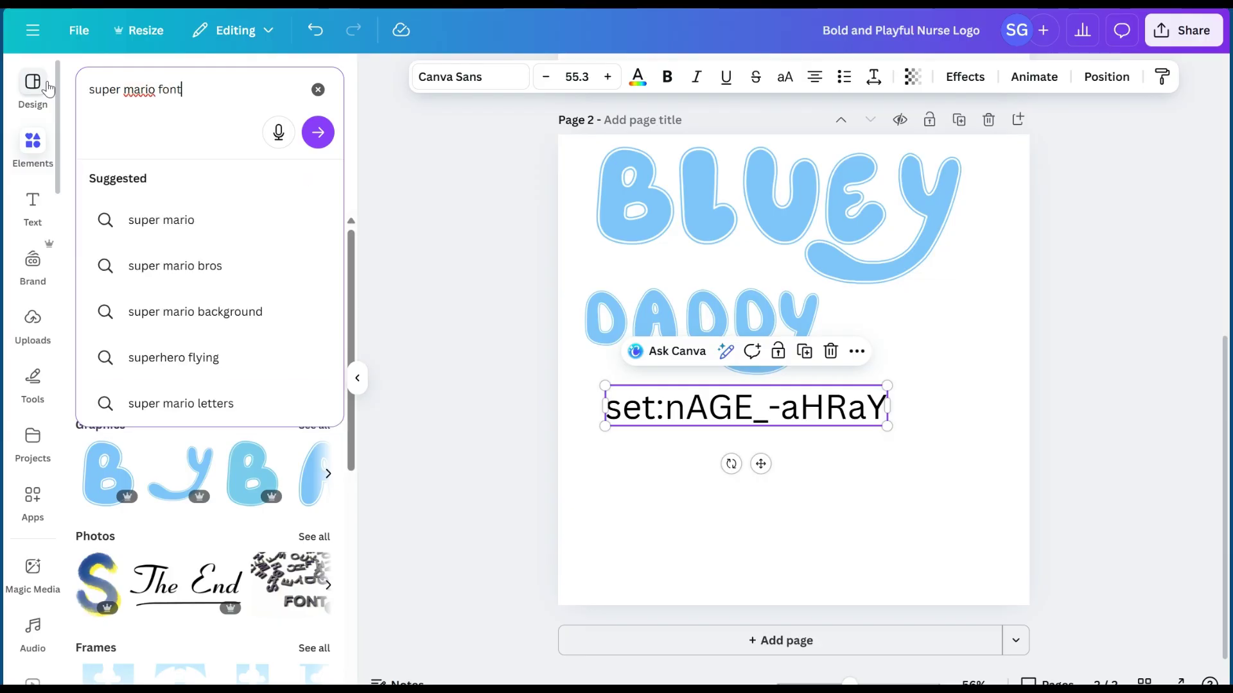
key(Return)
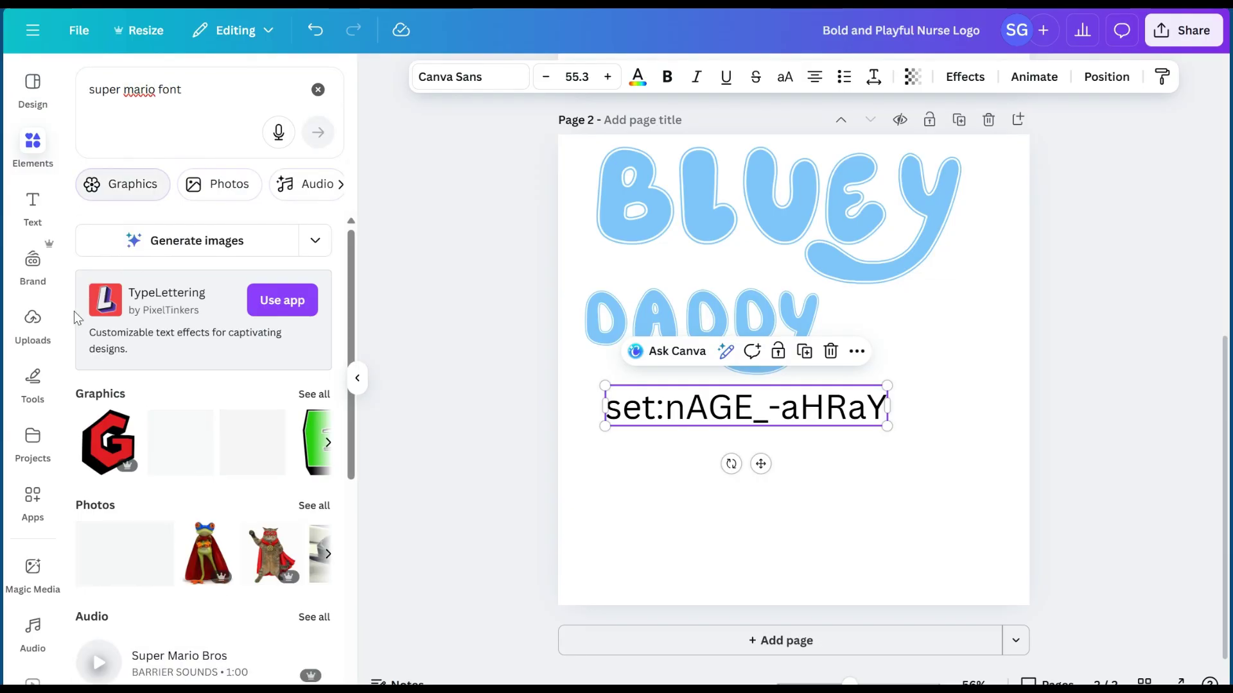
click(306, 395)
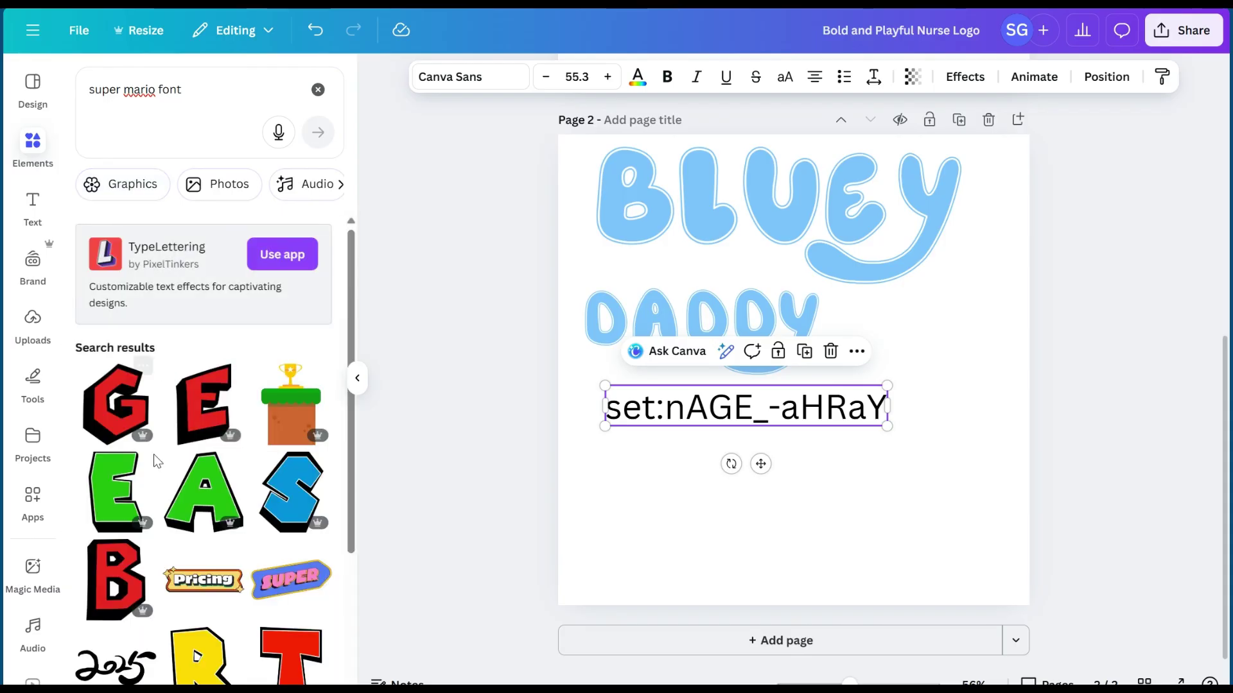
Look through the Mario-style letter graphics and open the full collection of the blue letter S
scroll(169, 382, down, 3)
scroll(169, 382, down, 2)
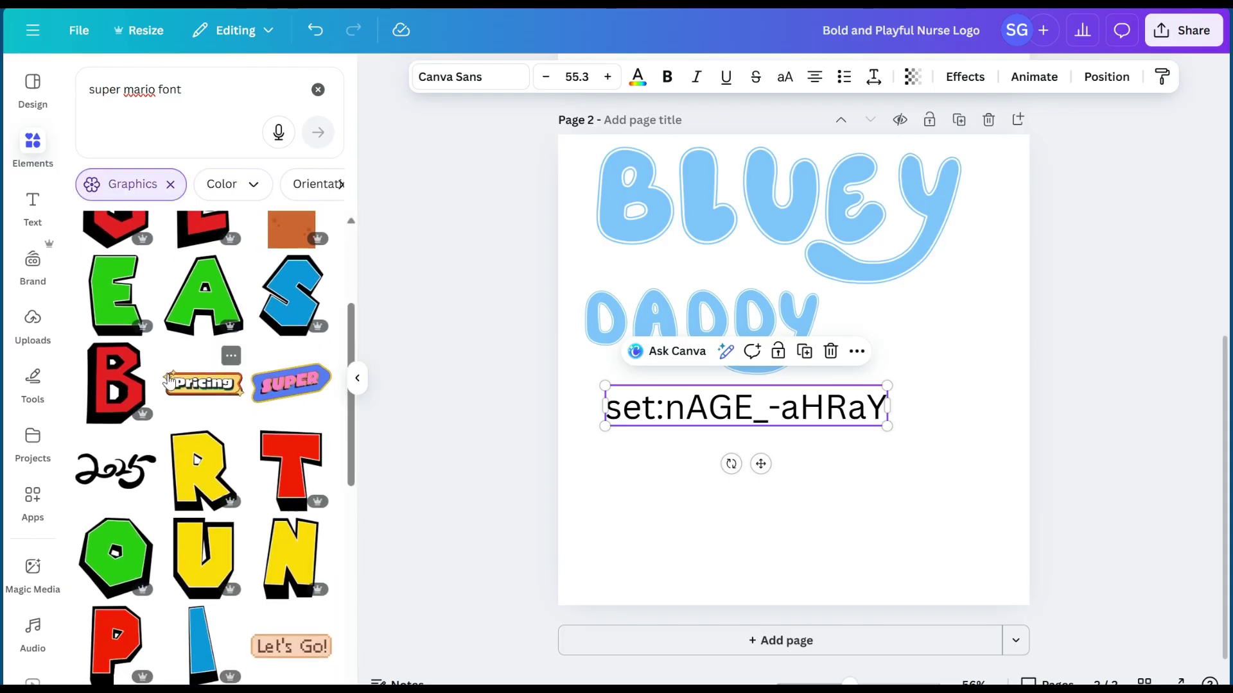
scroll(274, 406, up, 4)
scroll(276, 450, down, 3)
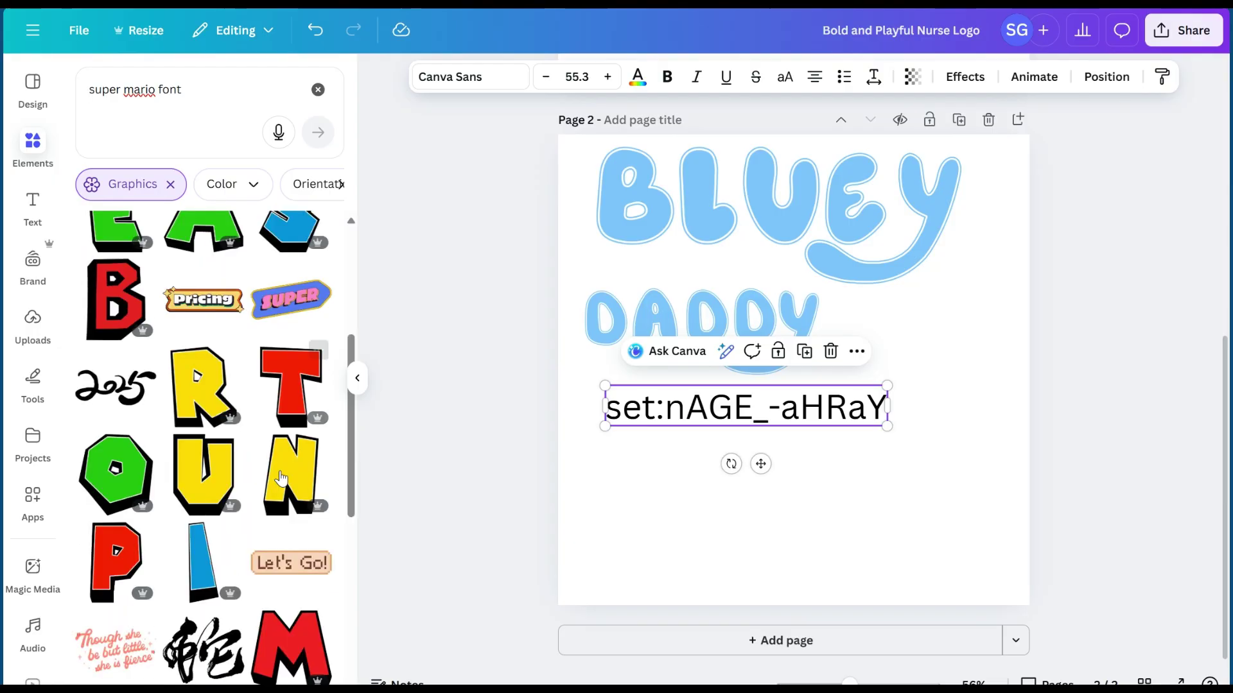
scroll(280, 479, up, 1)
scroll(282, 463, up, 3)
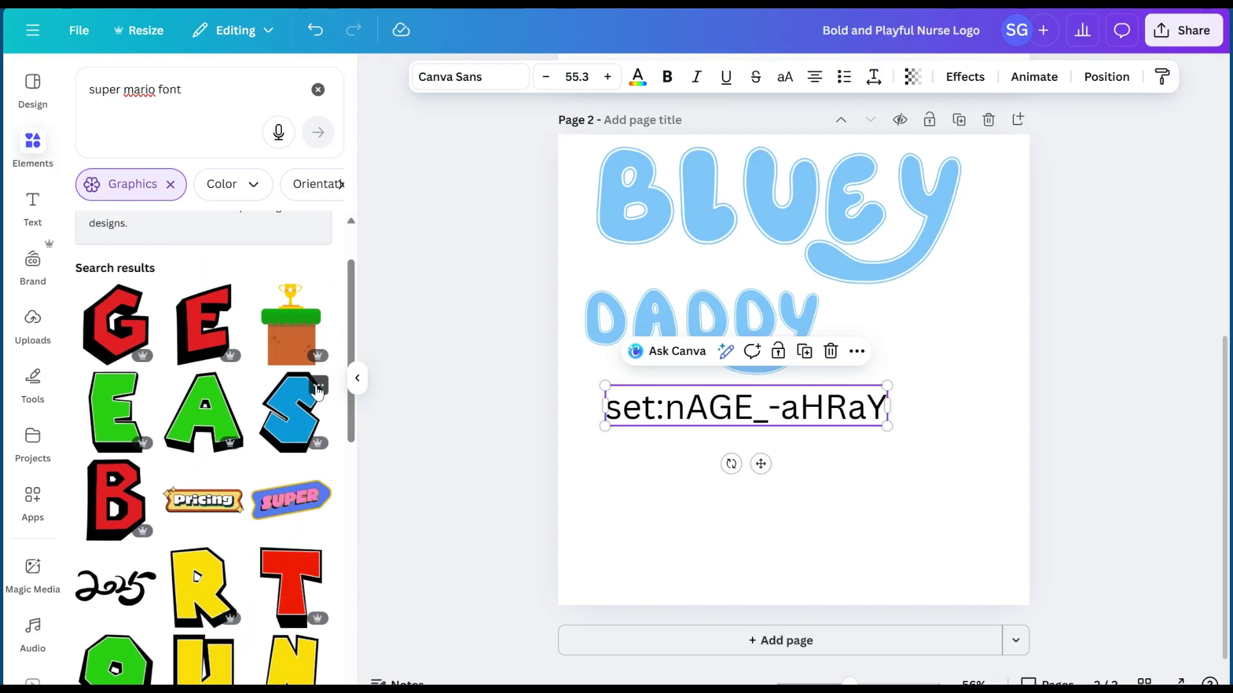
click(318, 387)
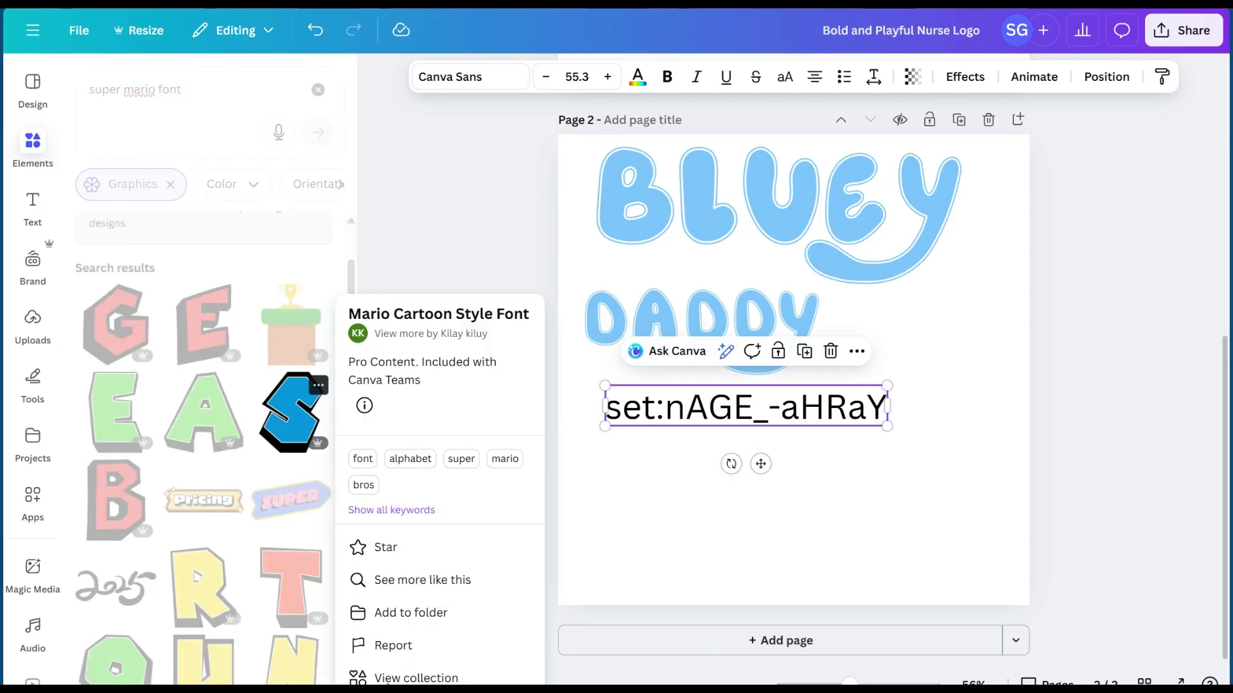
click(404, 676)
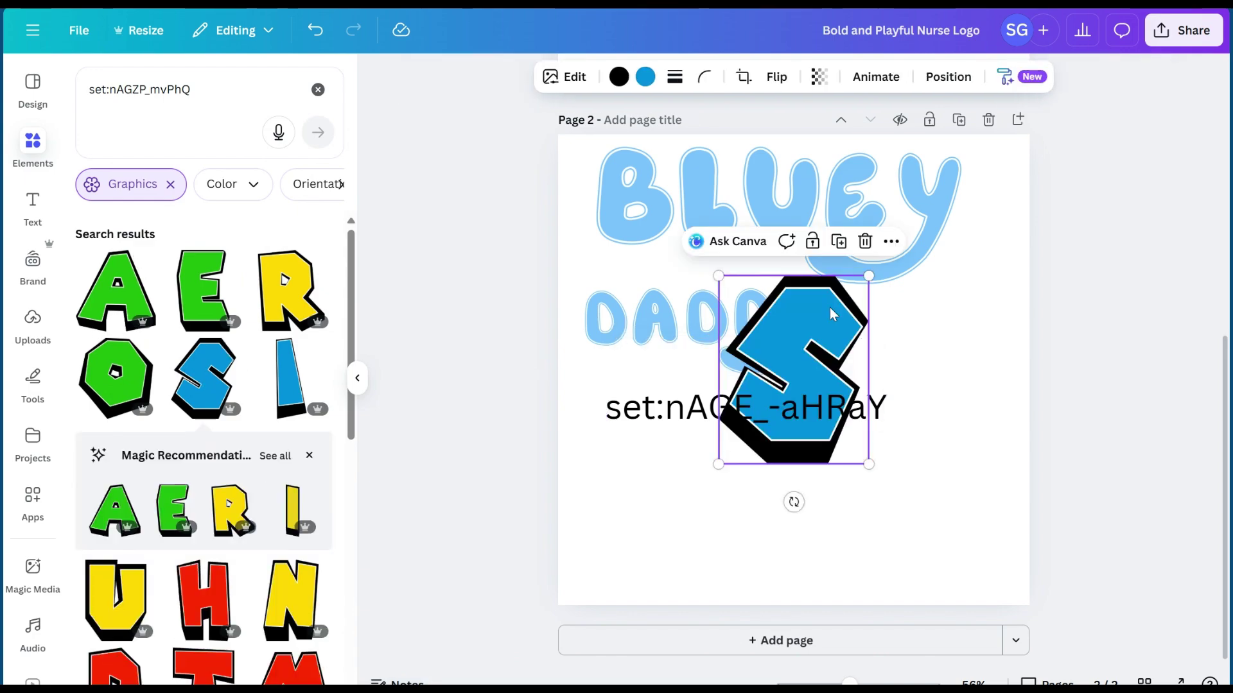
Place the blue letter S below the set:nAGE_-aHRaY text and shrink it to a little over half its size
drag(789, 378, 666, 487)
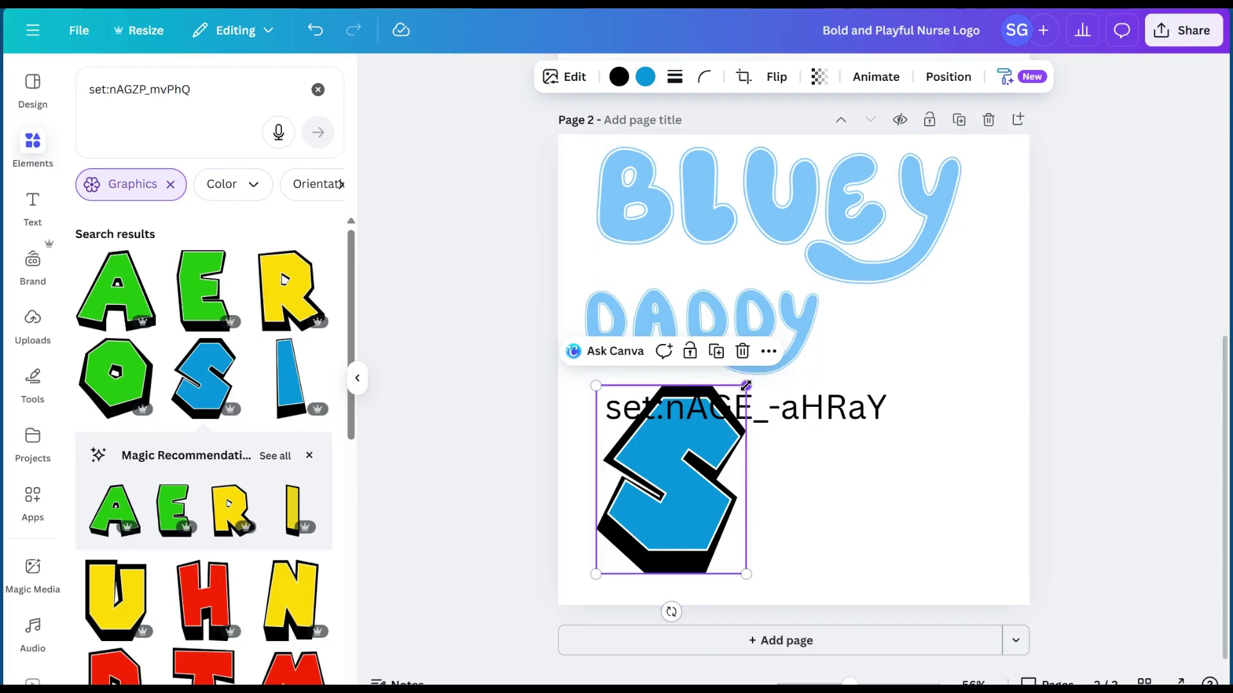
drag(746, 385, 687, 459)
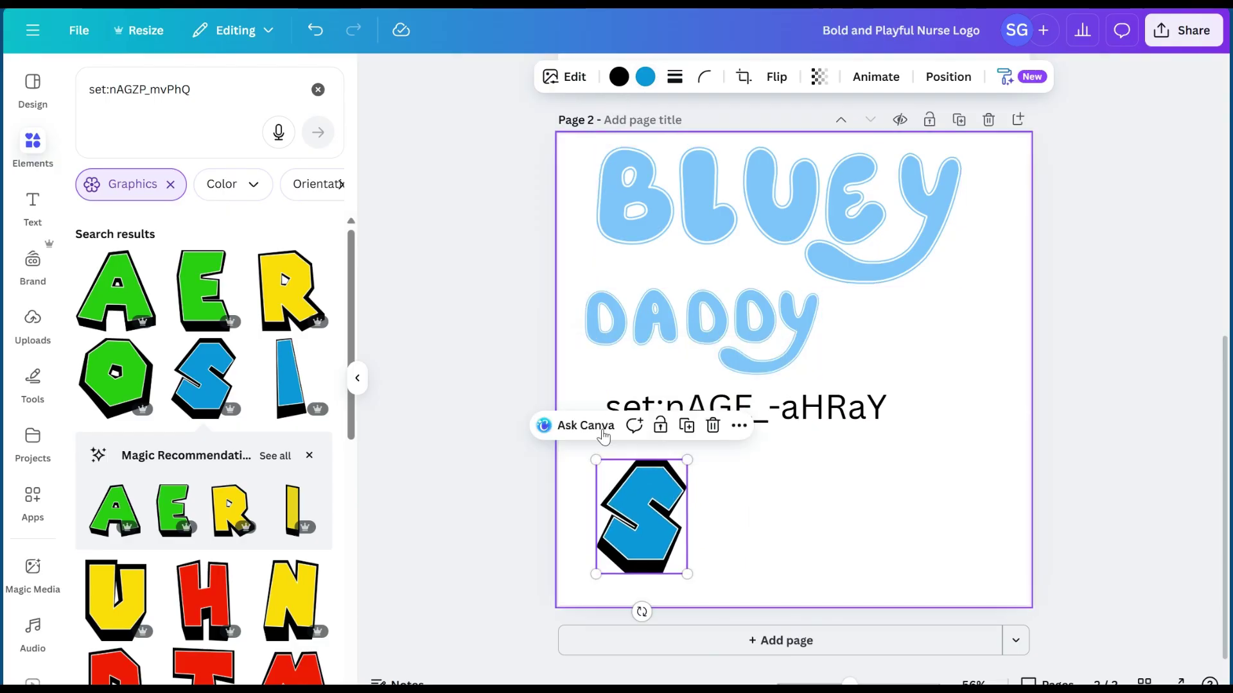
Add the yellow letter U from the collection, shrink it to match the S and place it directly beside it
scroll(124, 461, down, 2)
click(125, 462)
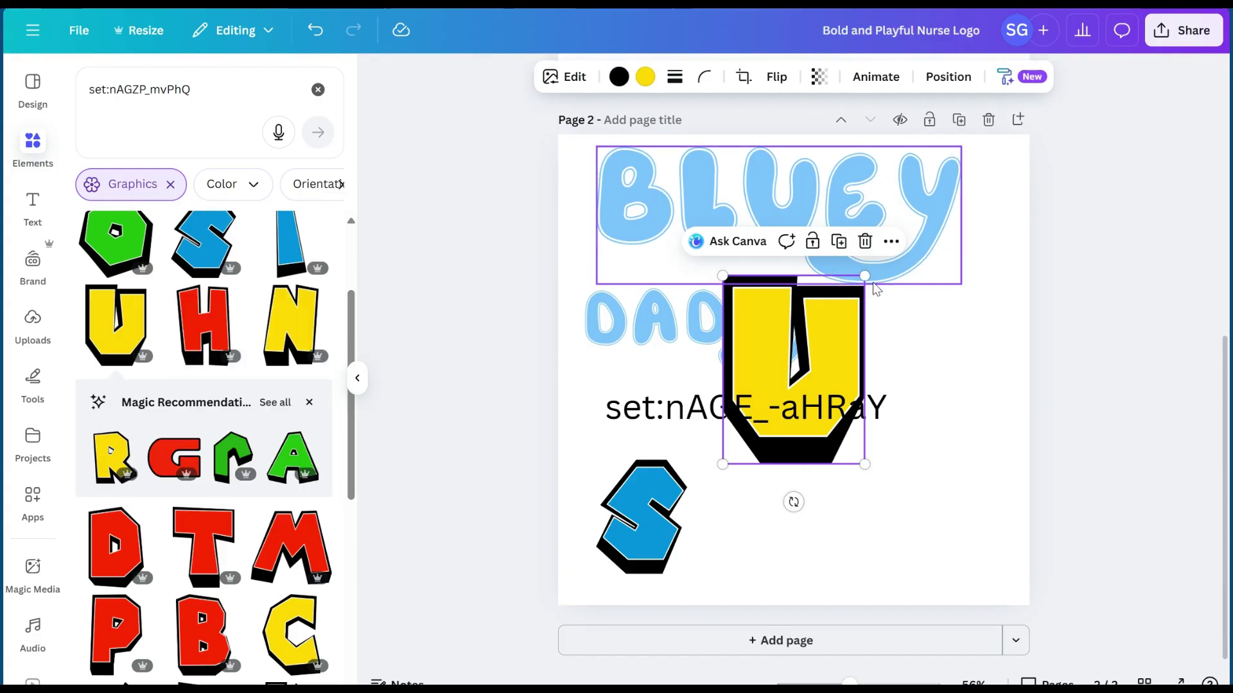
drag(867, 276, 806, 352)
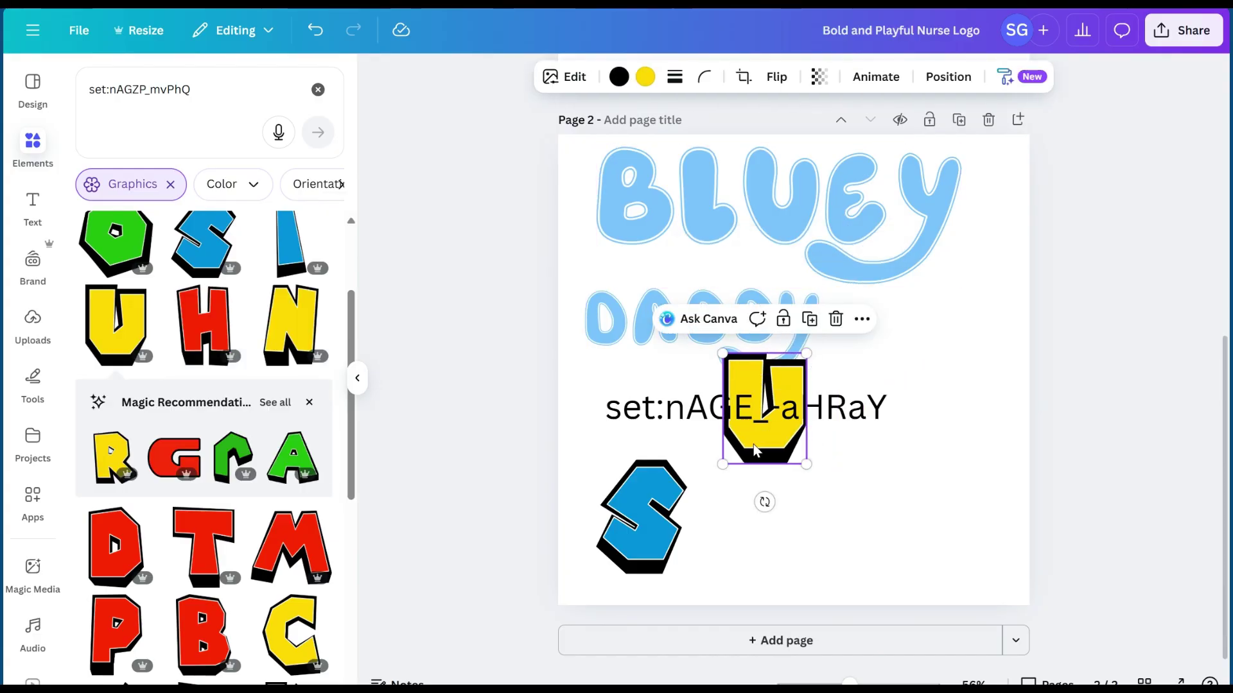
drag(768, 455, 740, 563)
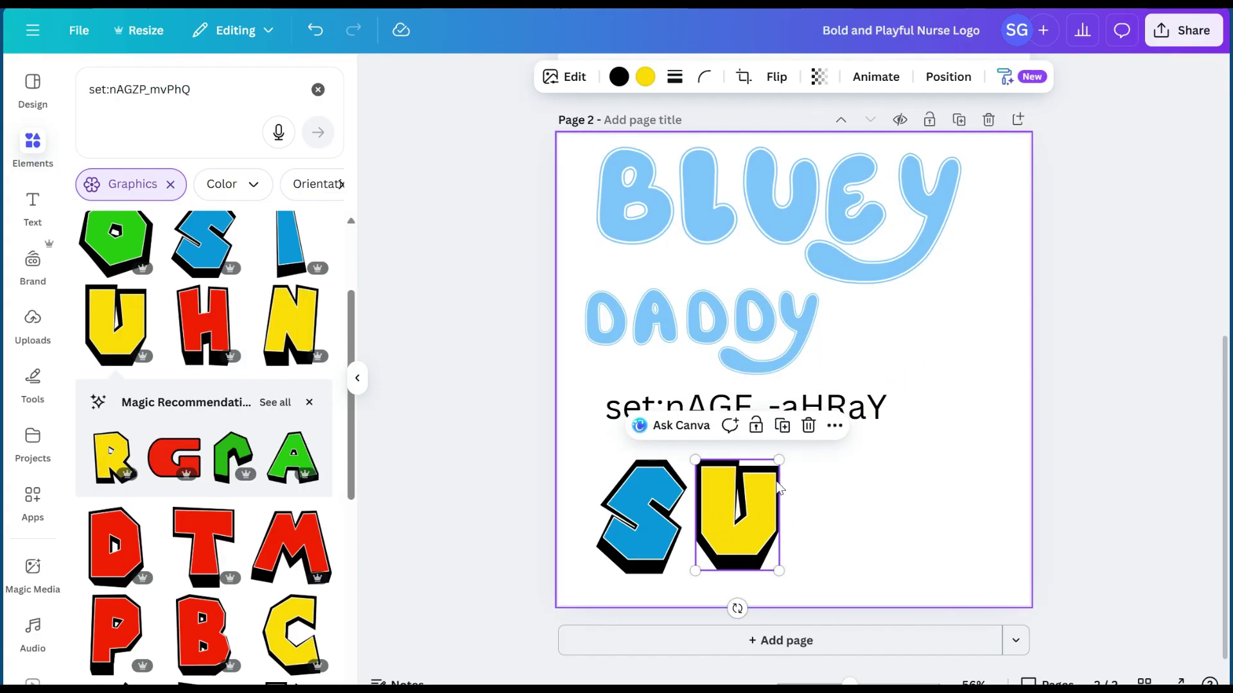
Move the yellow U up against the S and add the red letter P beside it, shrunk to about the same height
drag(760, 494, 751, 493)
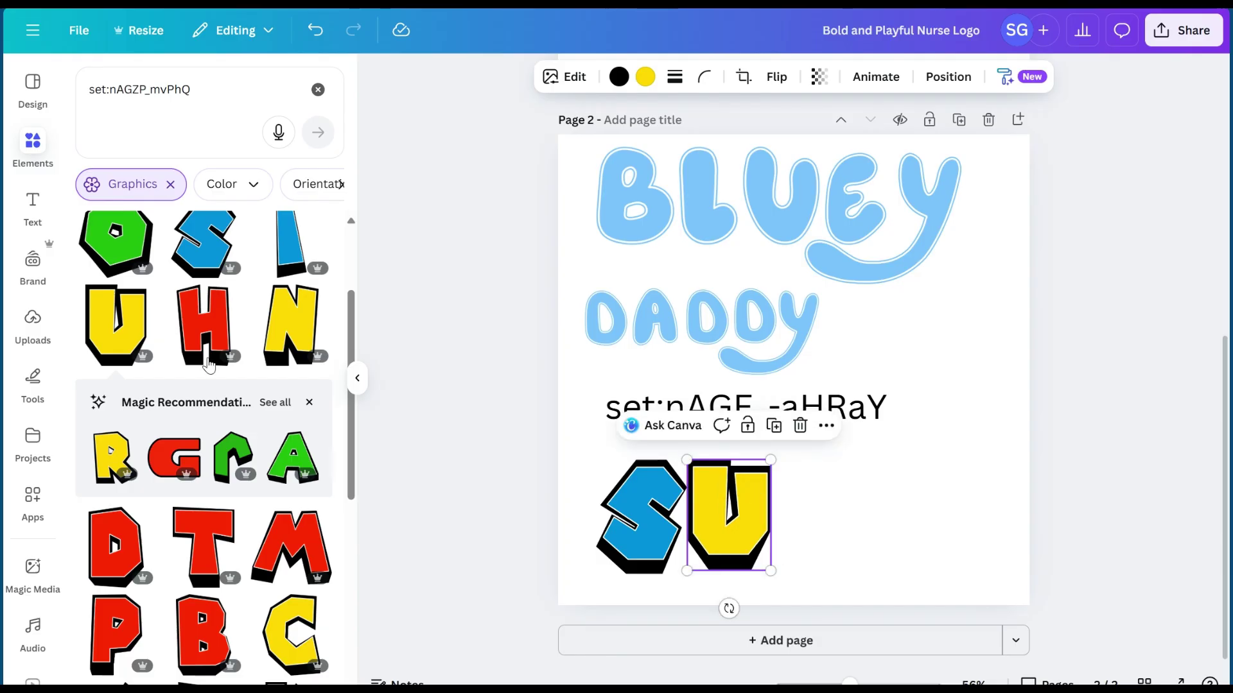
scroll(165, 492, down, 1)
scroll(166, 492, down, 1)
drag(116, 486, 793, 360)
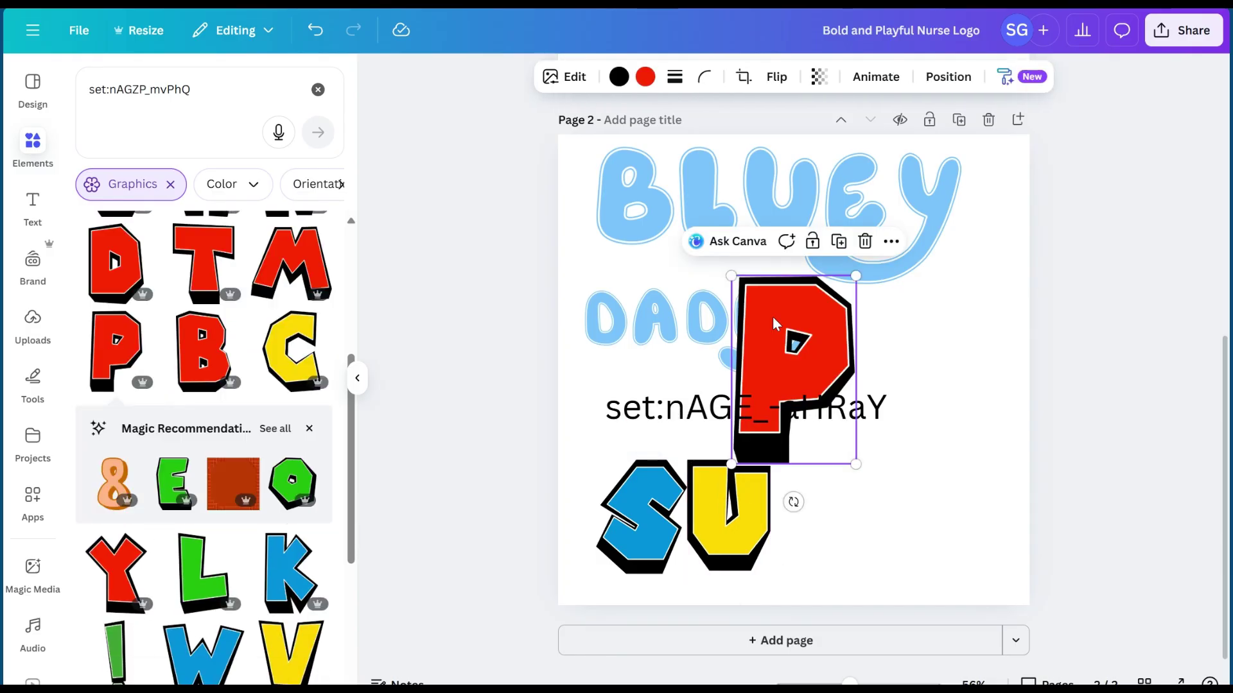
drag(769, 315, 816, 503)
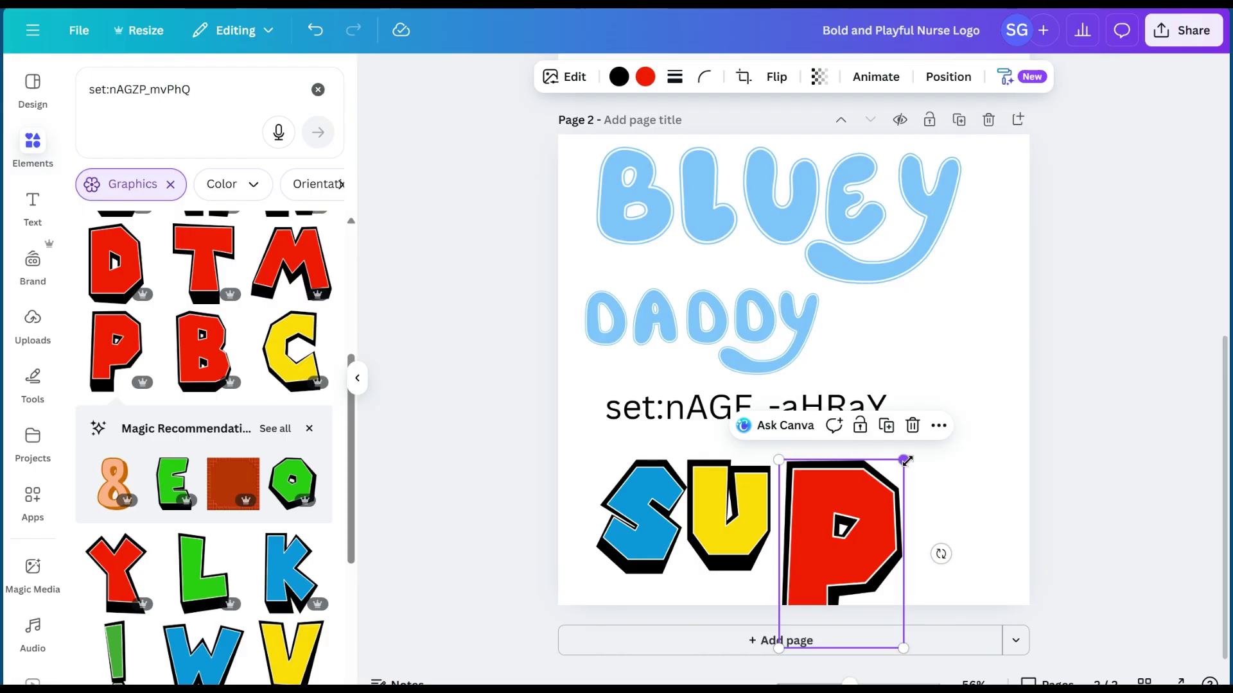
drag(906, 460, 817, 502)
drag(874, 599, 864, 580)
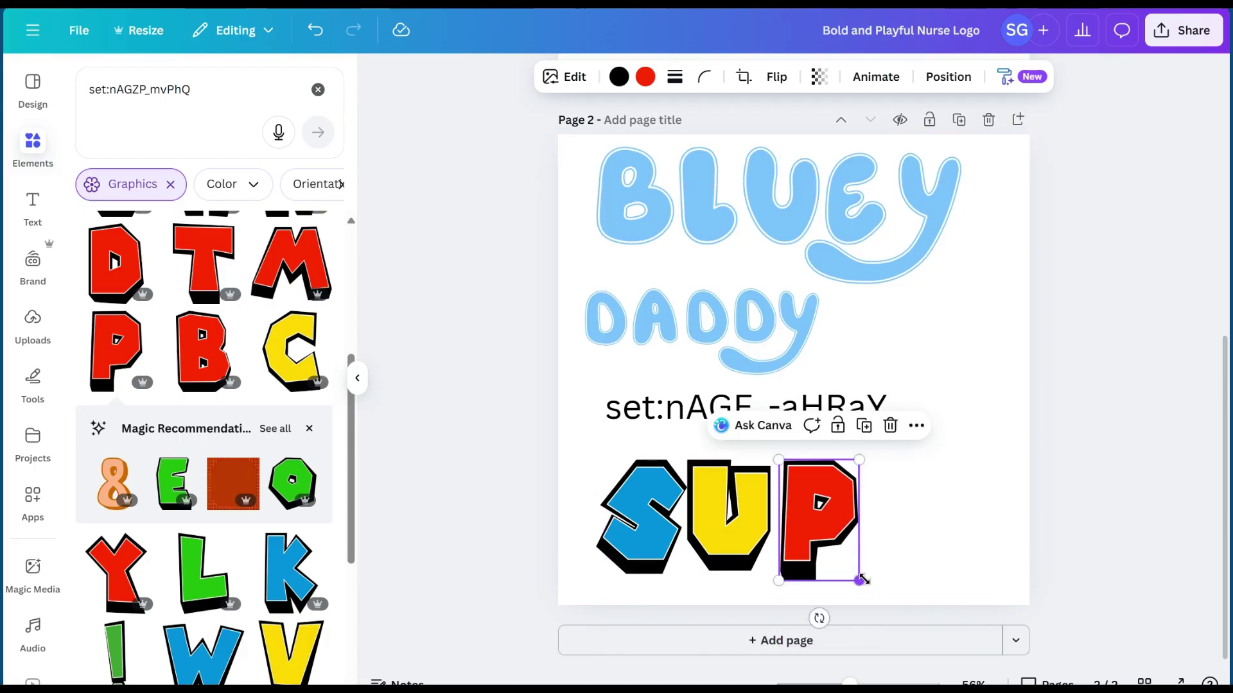
Add the green letter E from the collection, place it right after the P and shrink it to the P's height
scroll(183, 304, up, 4)
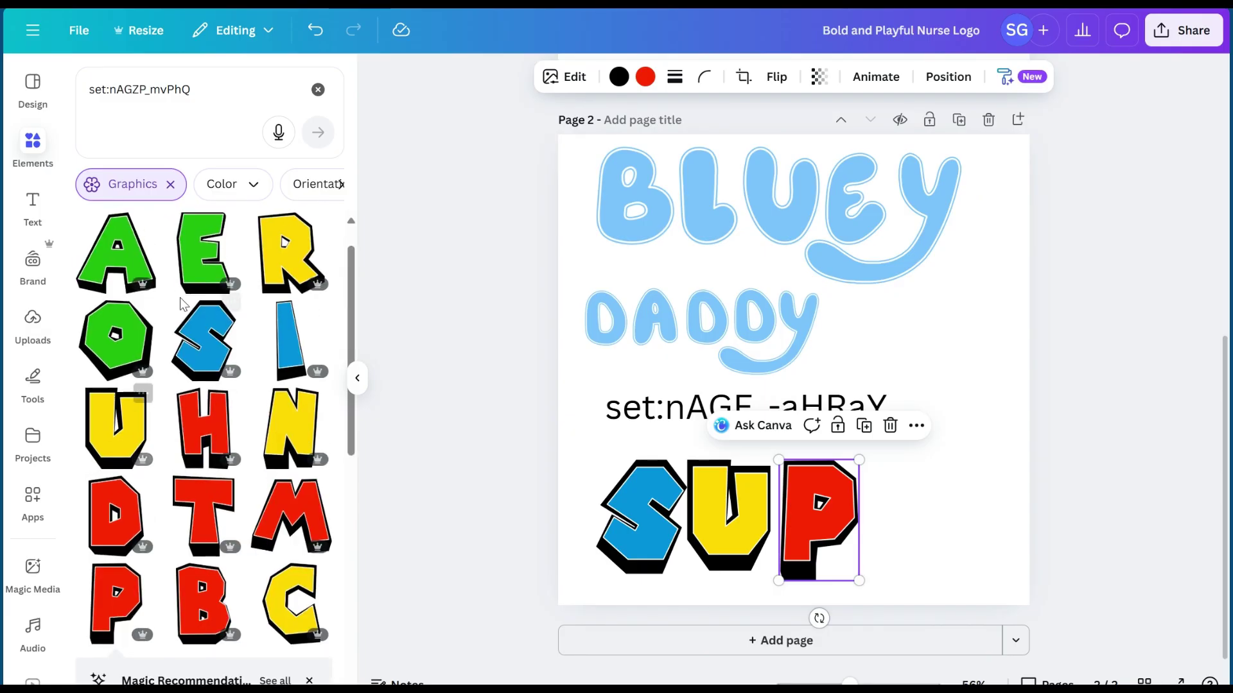
click(202, 252)
drag(854, 265, 816, 296)
drag(845, 240, 877, 207)
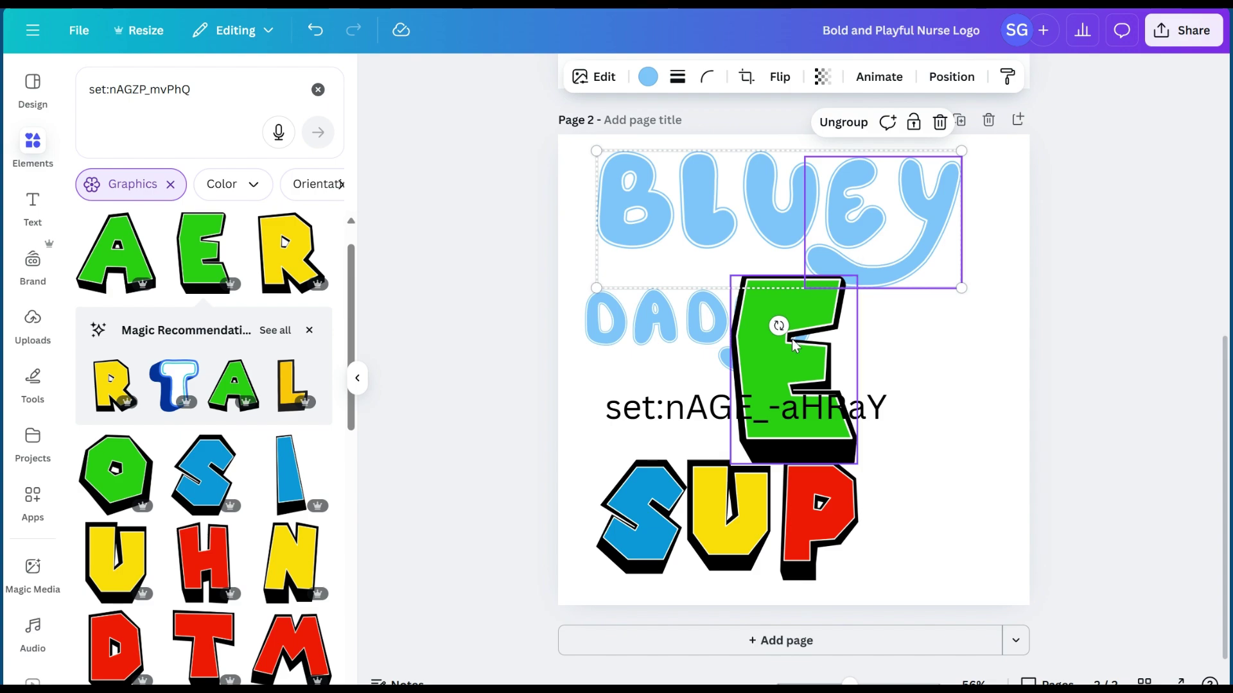
click(795, 345)
drag(795, 345, 908, 500)
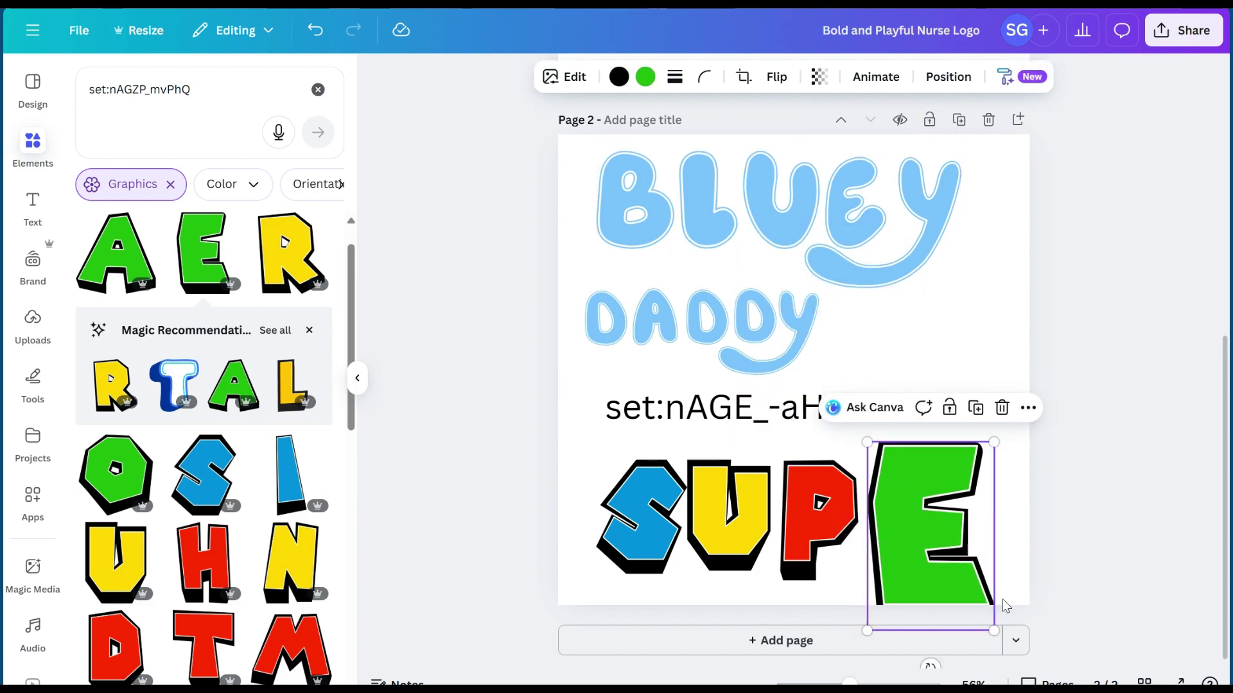
drag(993, 631, 961, 581)
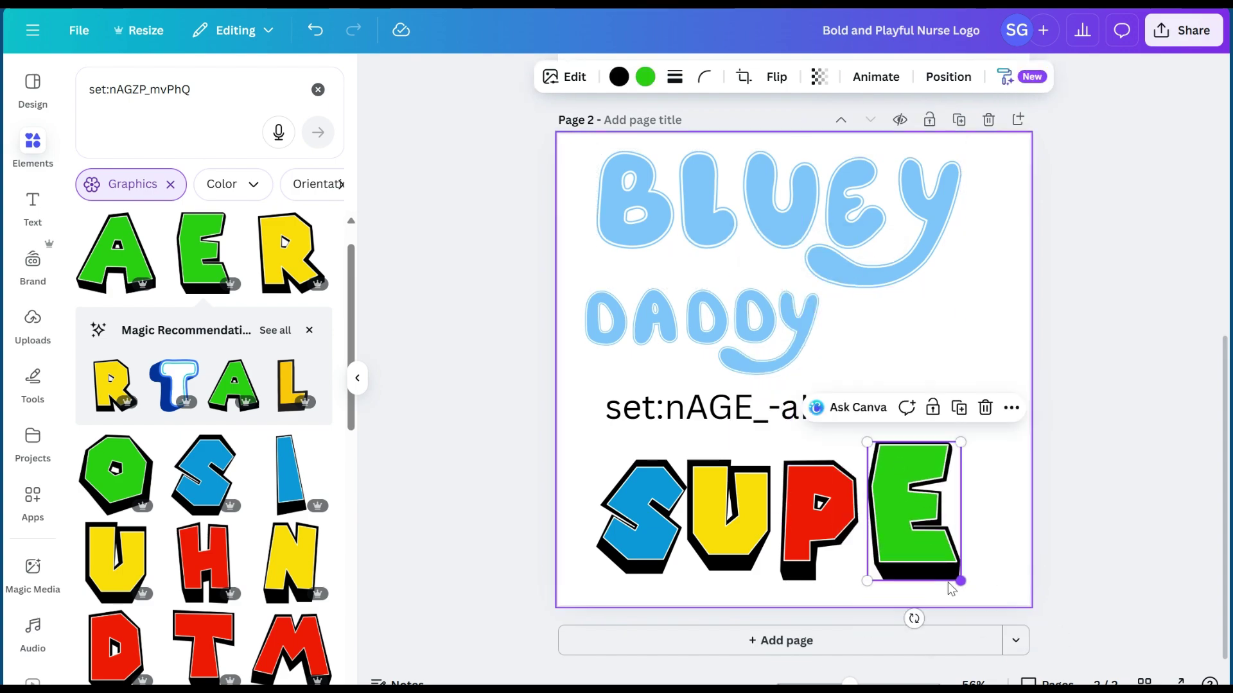
drag(953, 445, 949, 460)
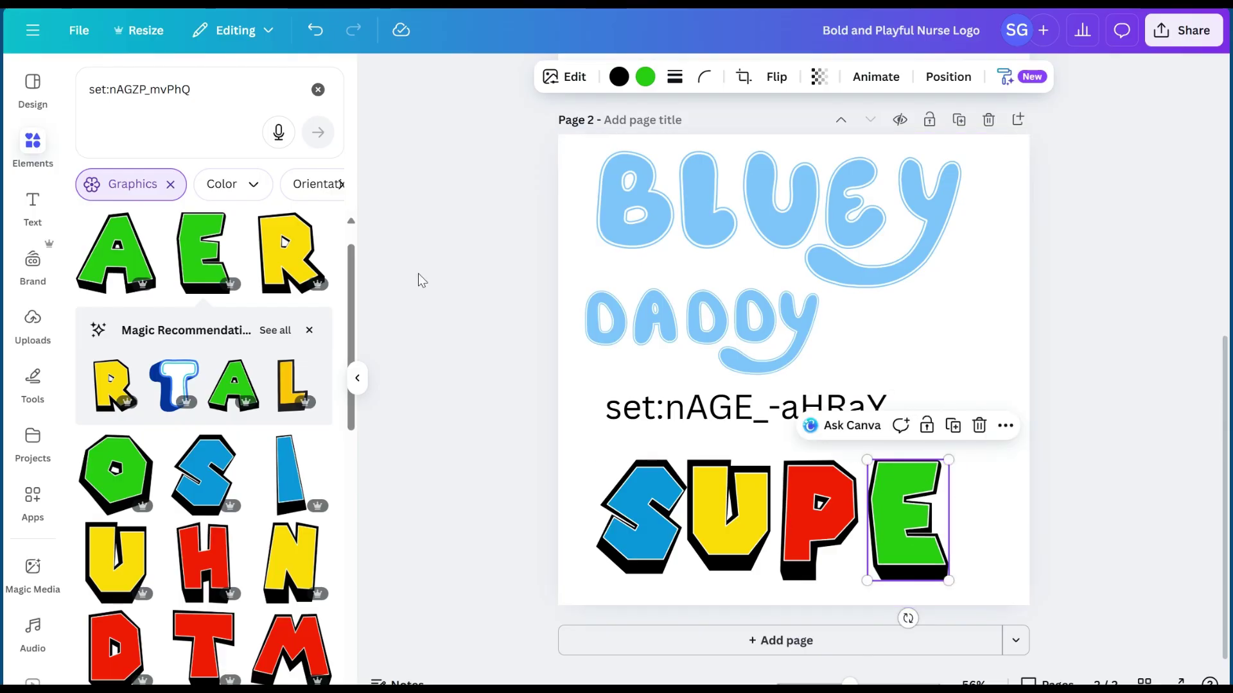
Add the yellow letter R, shrink it to the height of the E and place it at the end to complete SUPER
click(309, 241)
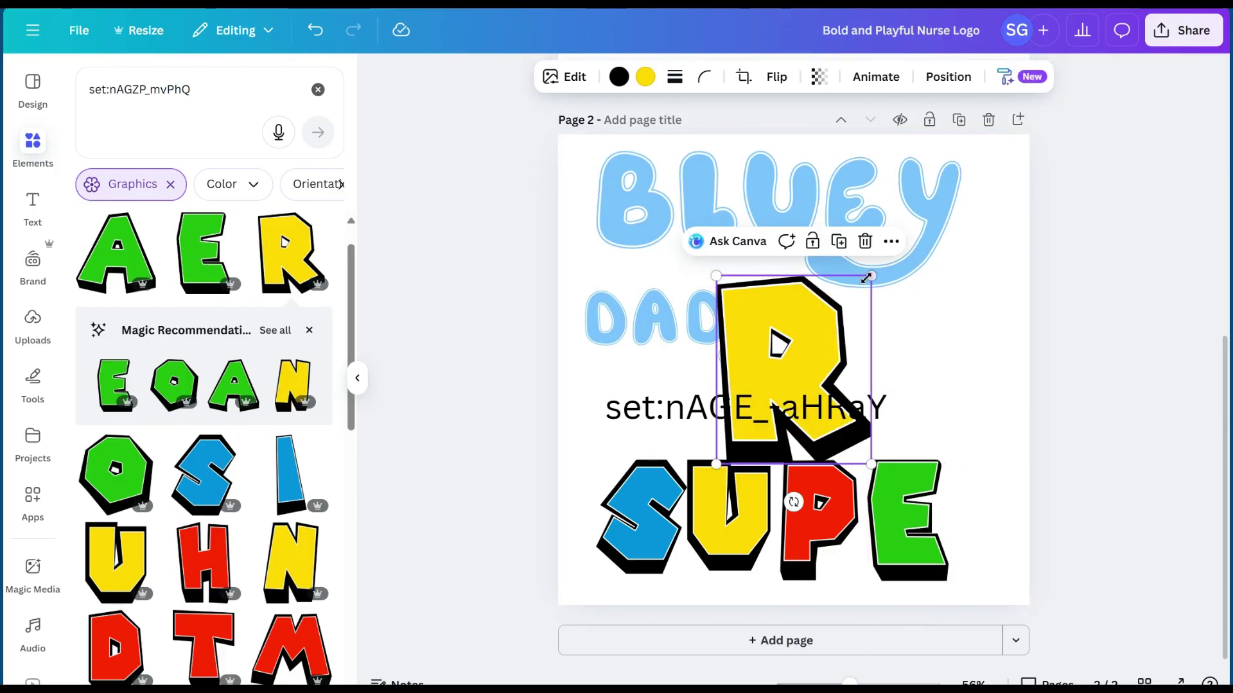
drag(869, 276, 827, 330)
drag(760, 363, 994, 492)
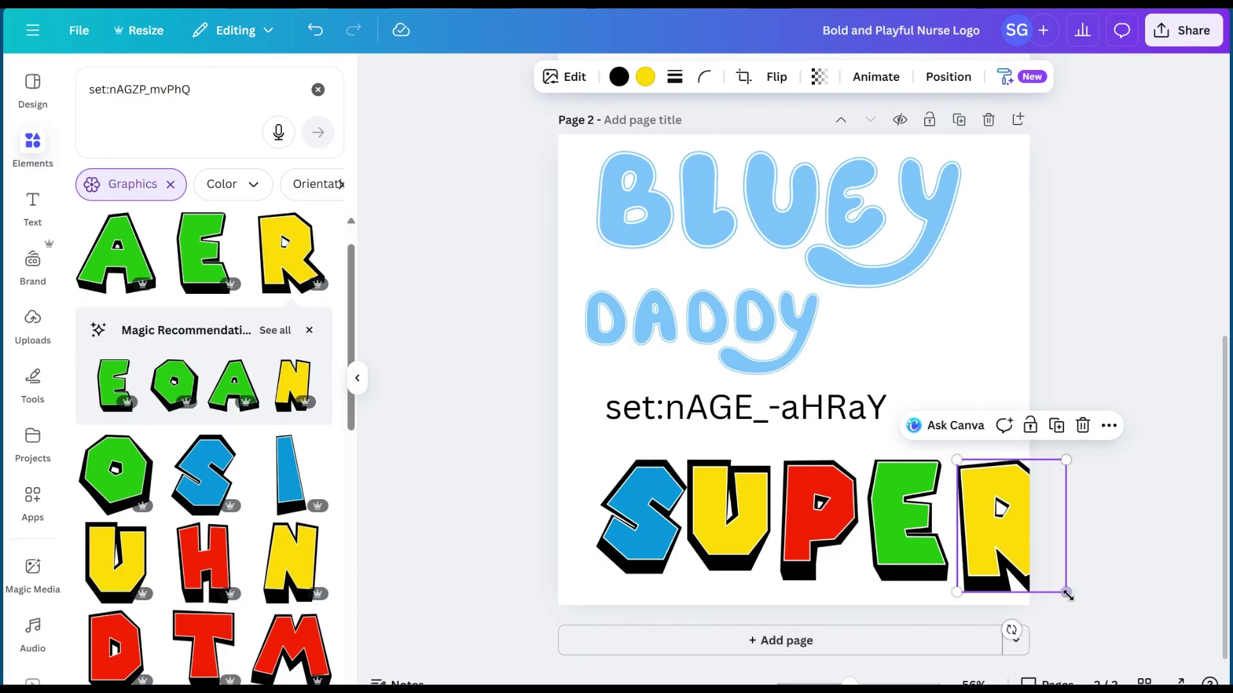
drag(1062, 591, 1056, 581)
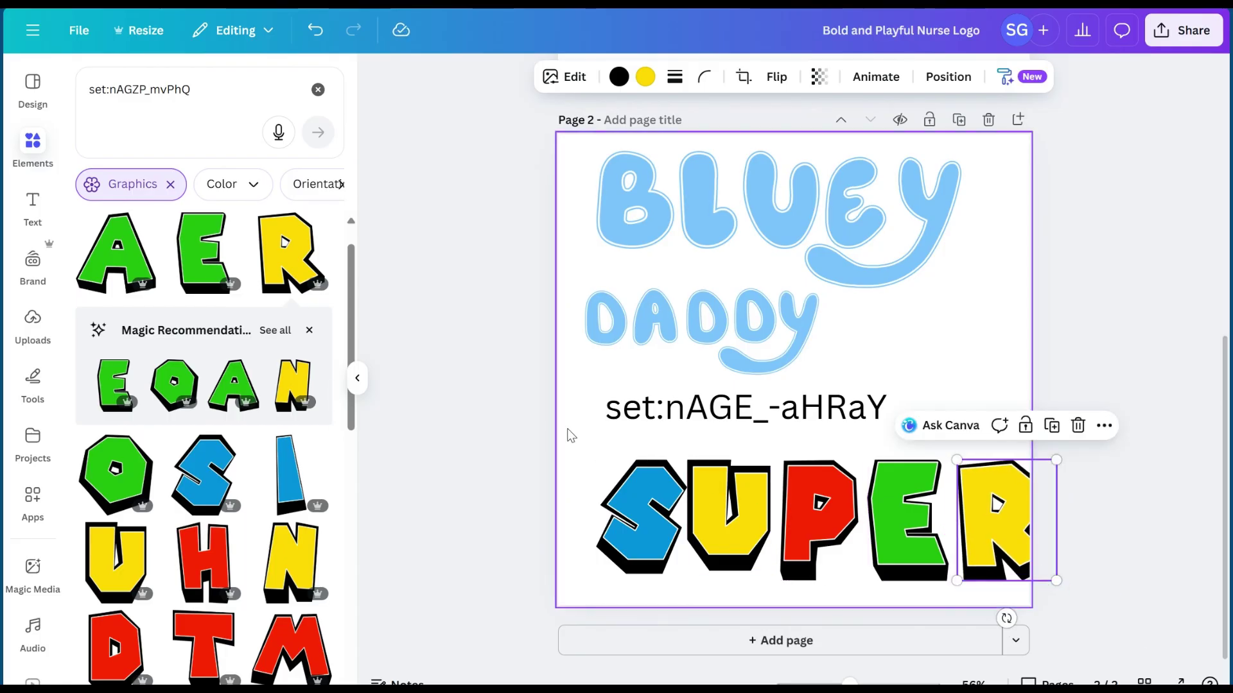
Group the five SUPER letters and shrink the group to about 80% so it fits within the page
drag(544, 437, 1086, 565)
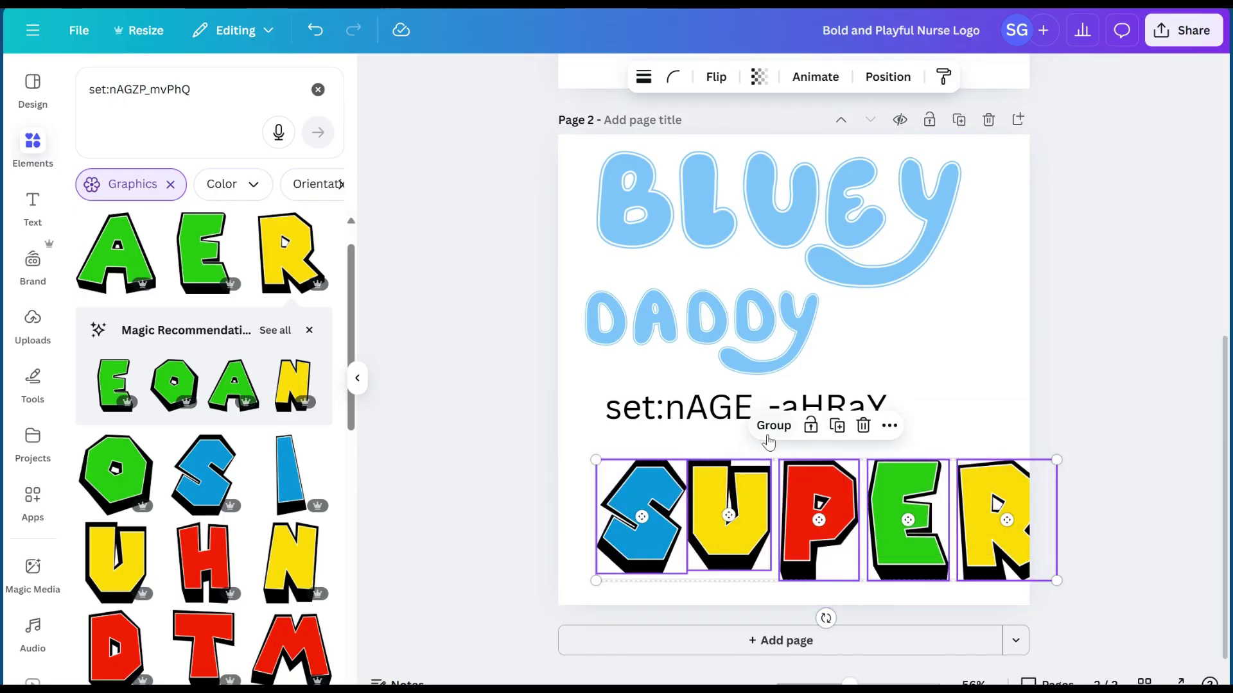
key(ctrl+g)
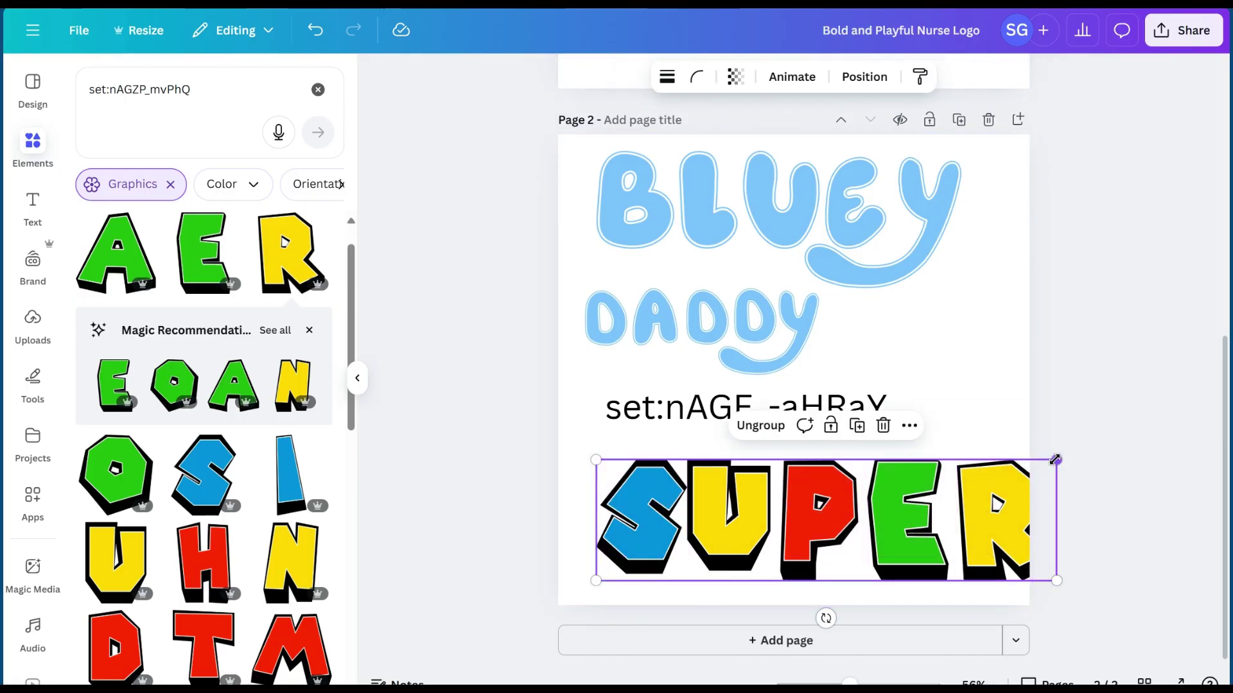
drag(1055, 460, 962, 484)
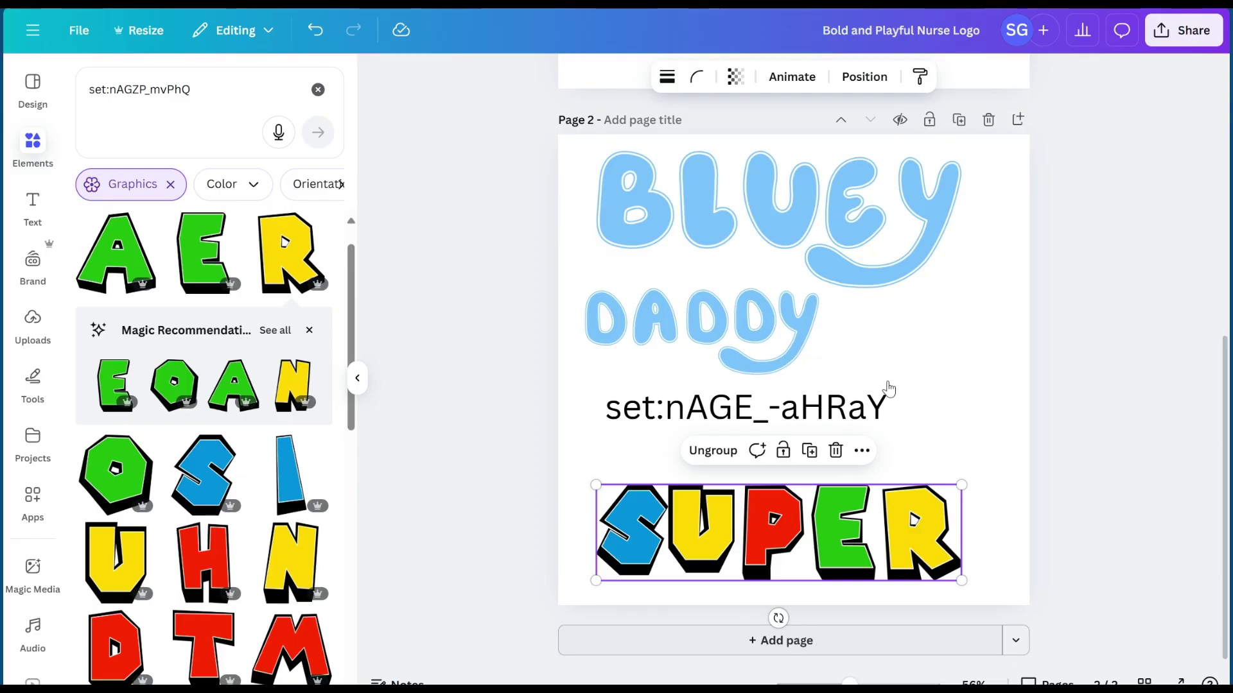
Add a new blank page 3 and move the grouped word SUPER to its upper part
key(ctrl+Return)
scroll(644, 222, up, 2)
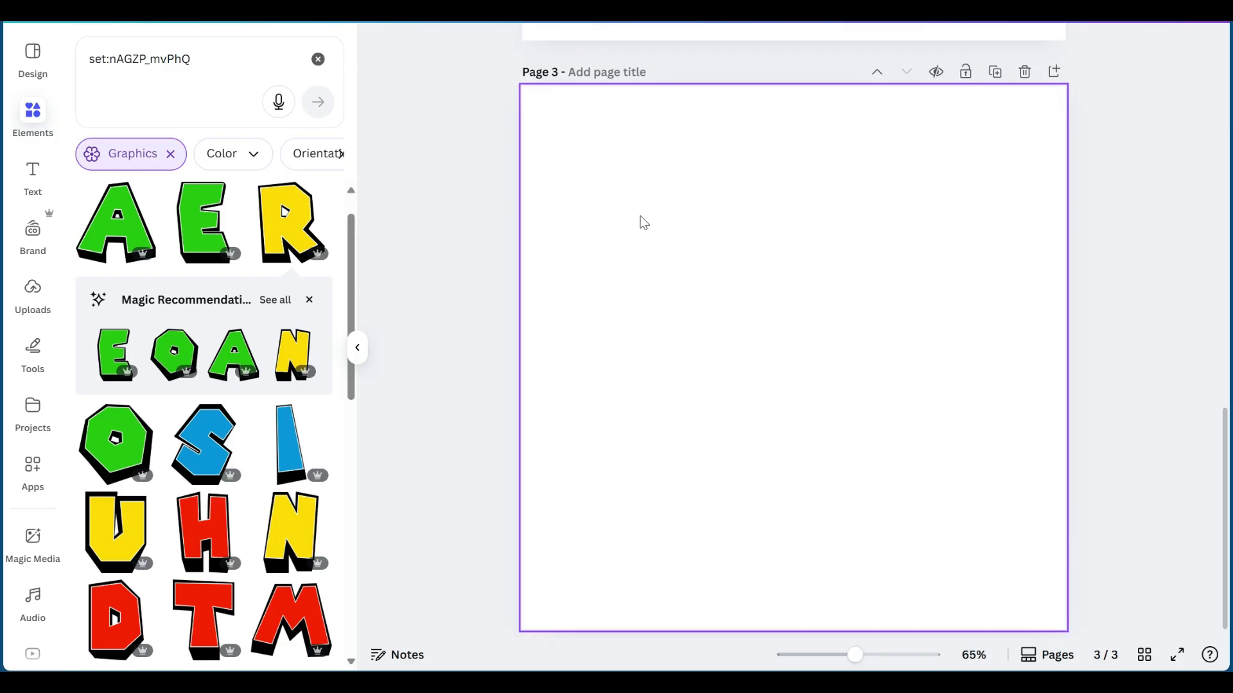
scroll(668, 231, down, 2)
scroll(669, 232, up, 3)
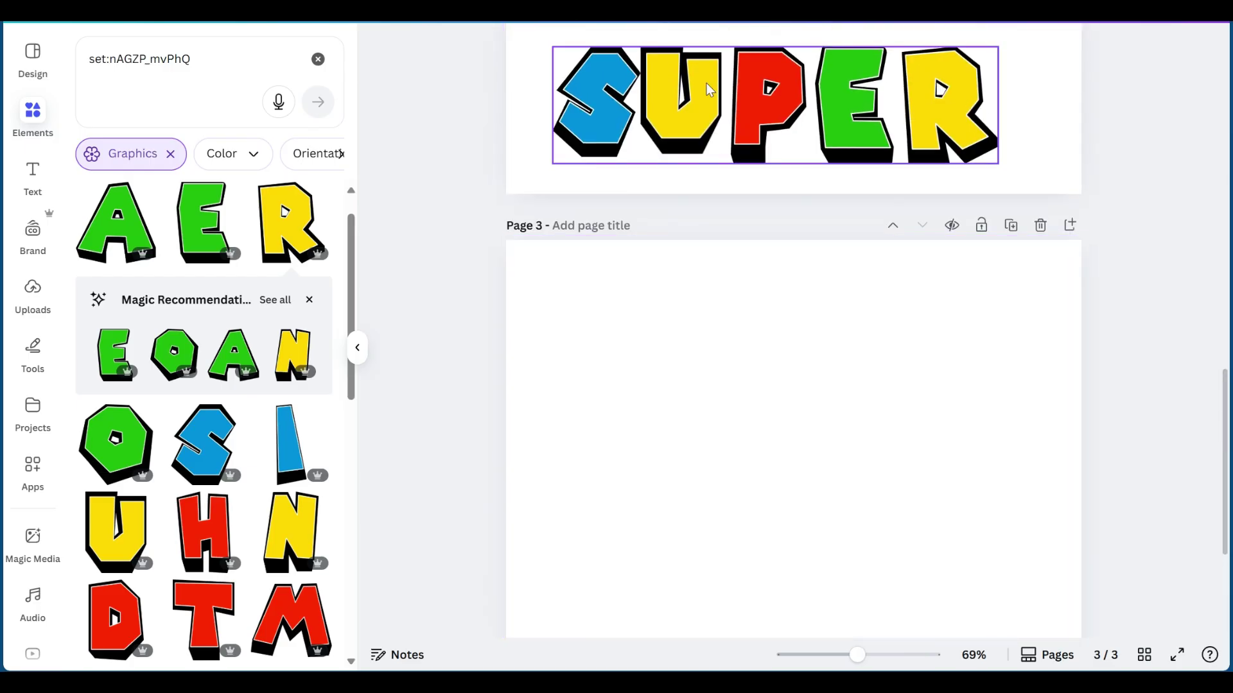
mouse_move(731, 346)
mouse_down()
mouse_move(719, 355)
mouse_move(699, 305)
mouse_move(722, 328)
mouse_up()
scroll(726, 443, down, 3)
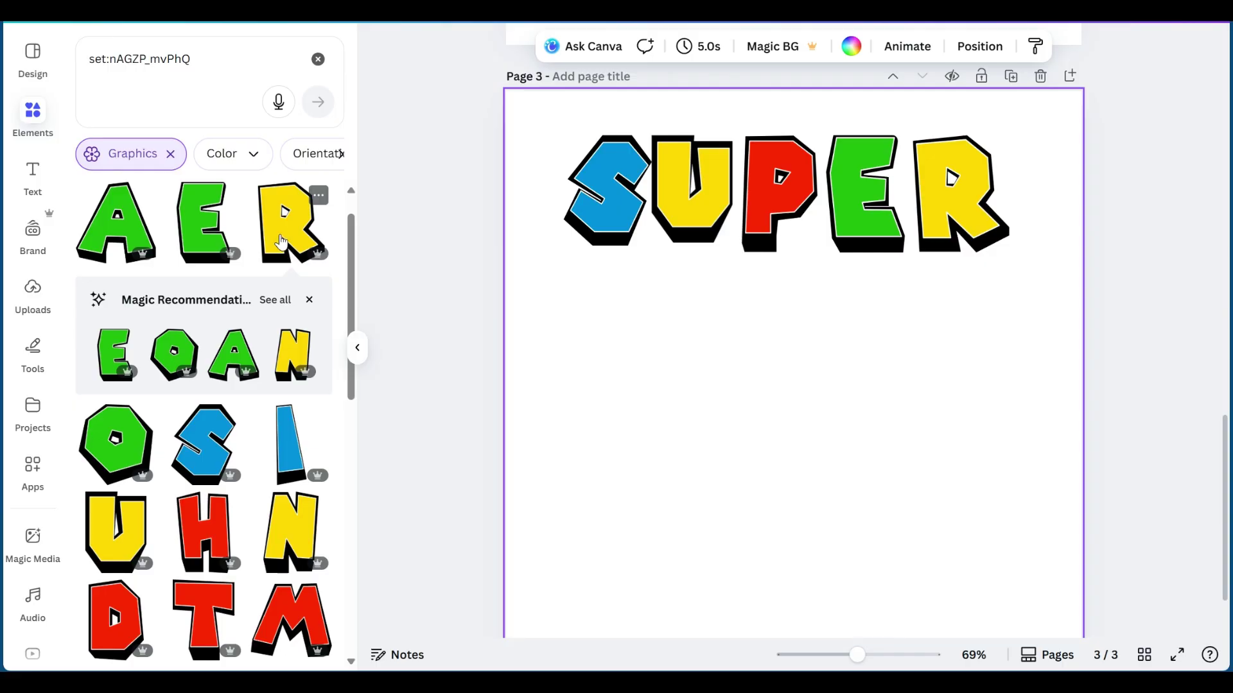
Add the yellow letter R below the start of SUPER and the red letter Y directly beside it, both sized to match SUPER's letters
click(282, 244)
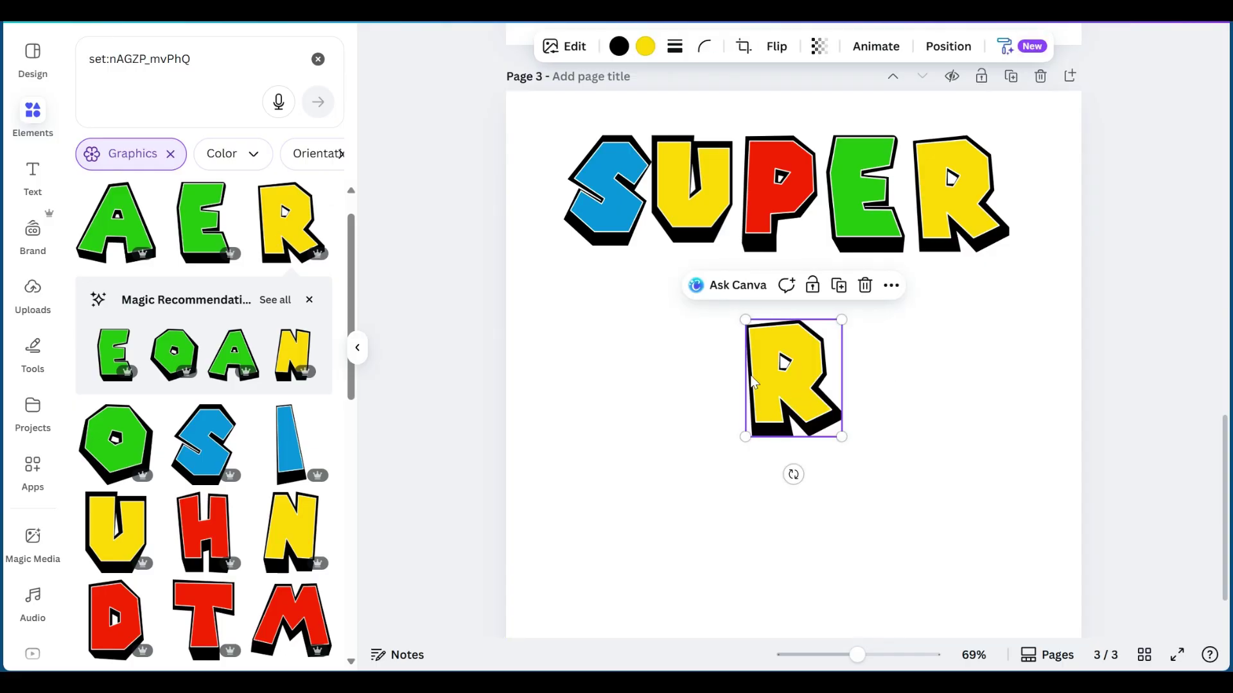
drag(754, 382, 642, 327)
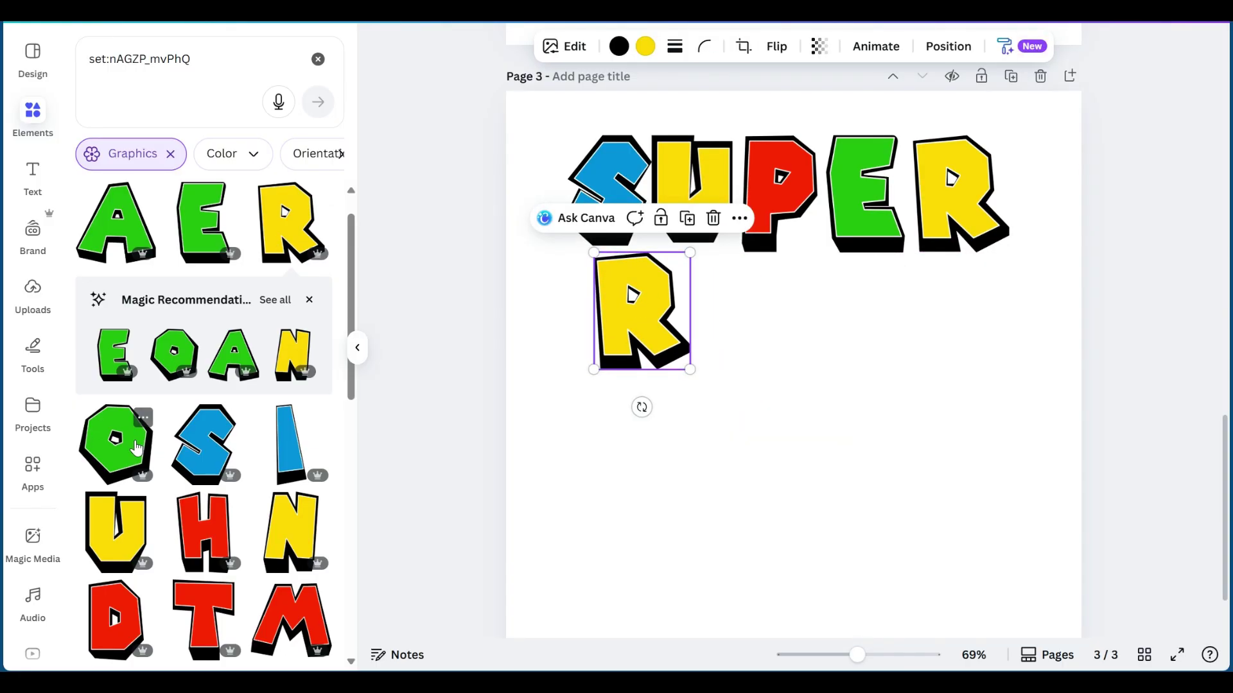
scroll(136, 447, down, 6)
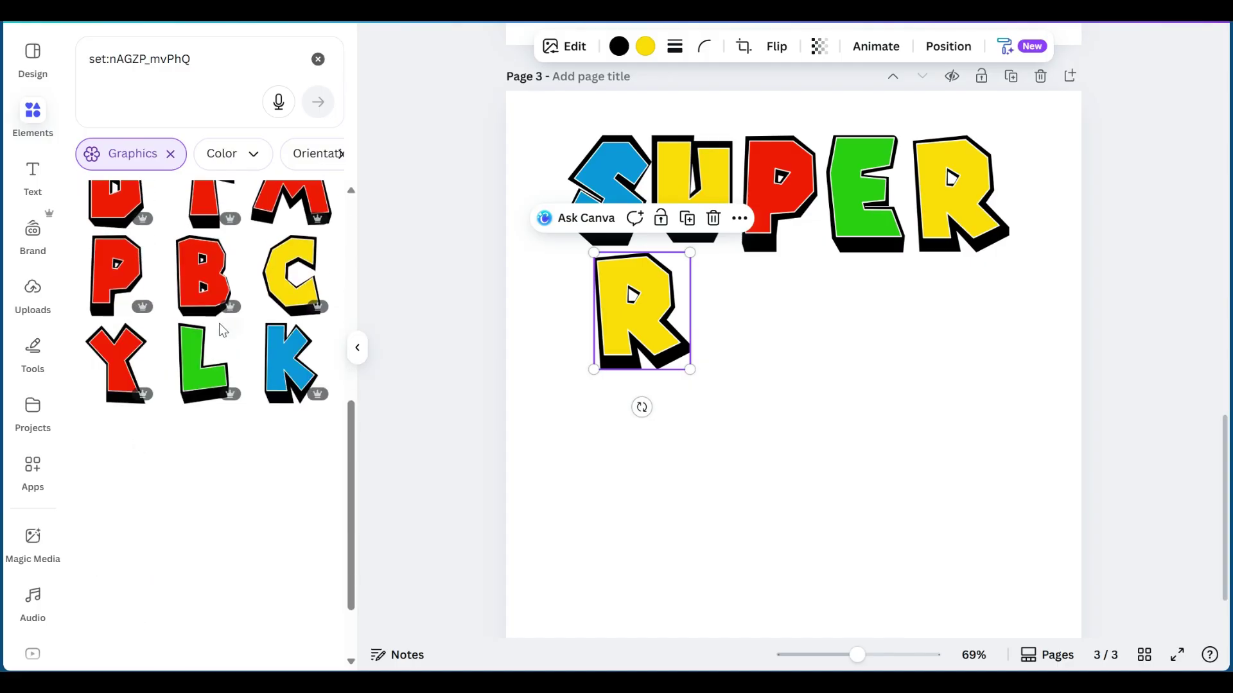
click(154, 345)
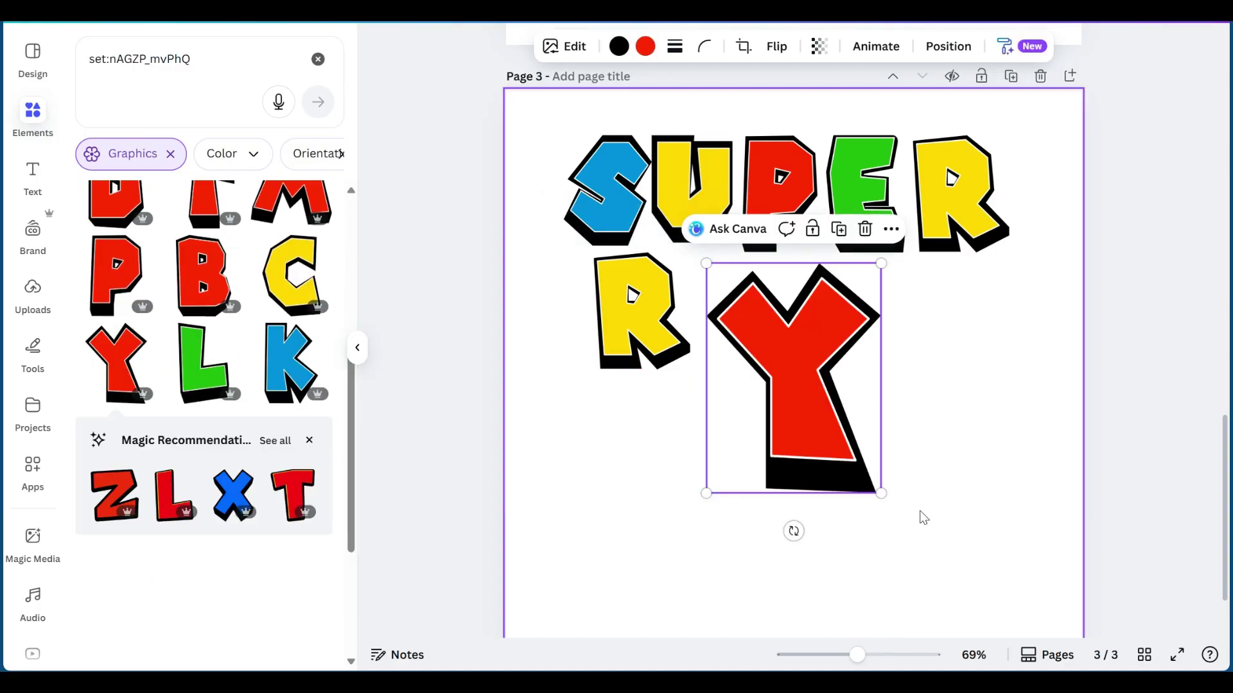
drag(881, 492, 799, 378)
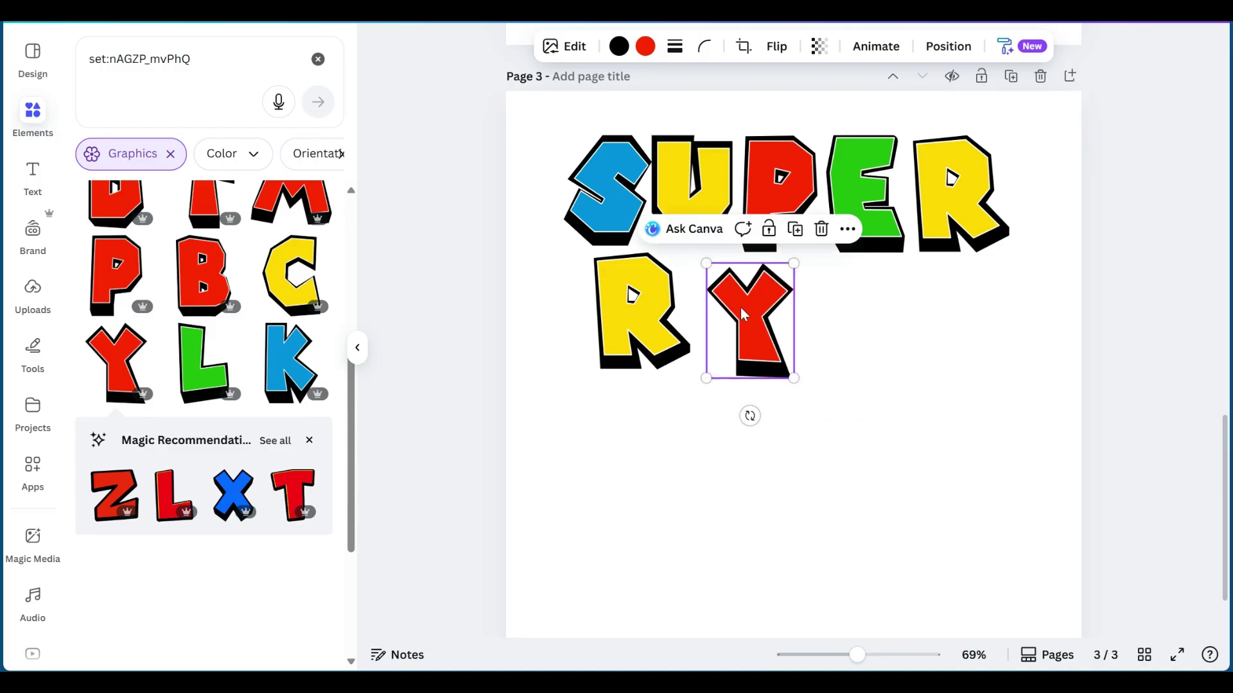
drag(741, 314, 694, 295)
Add the green letter A, shrink it to about half its size and place it directly after the red Y
scroll(246, 274, up, 5)
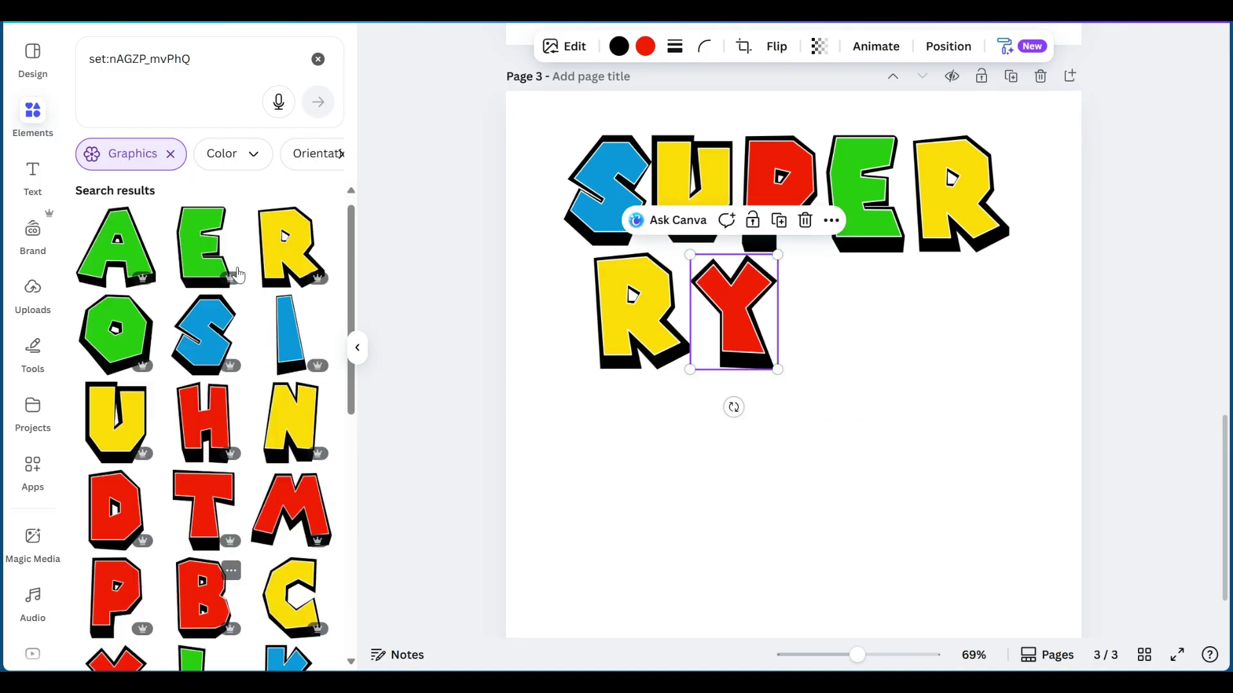
click(115, 257)
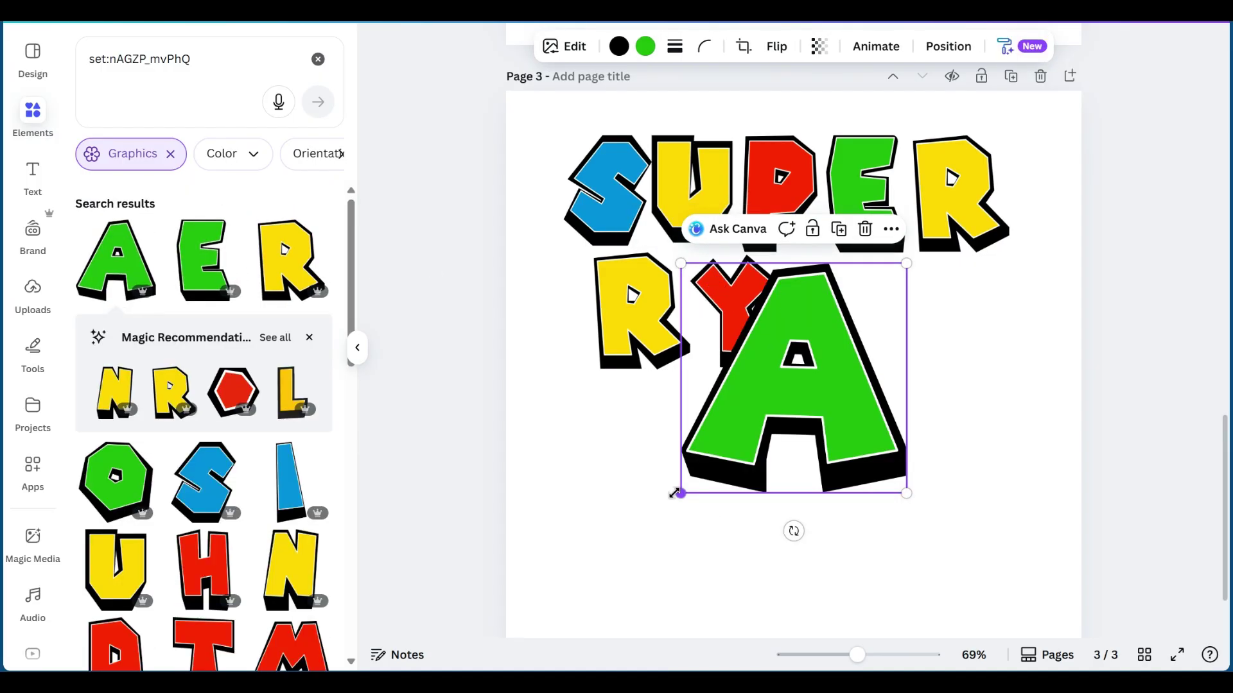
drag(699, 475, 785, 379)
drag(865, 294, 867, 284)
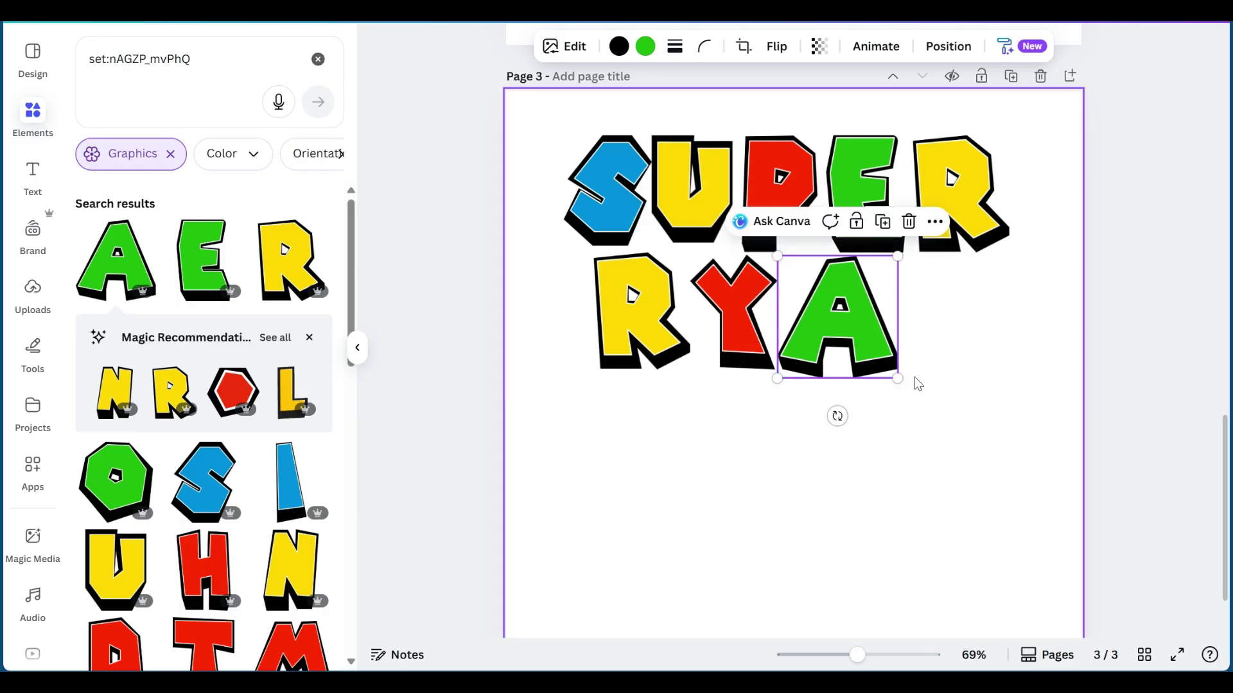
drag(895, 377, 890, 371)
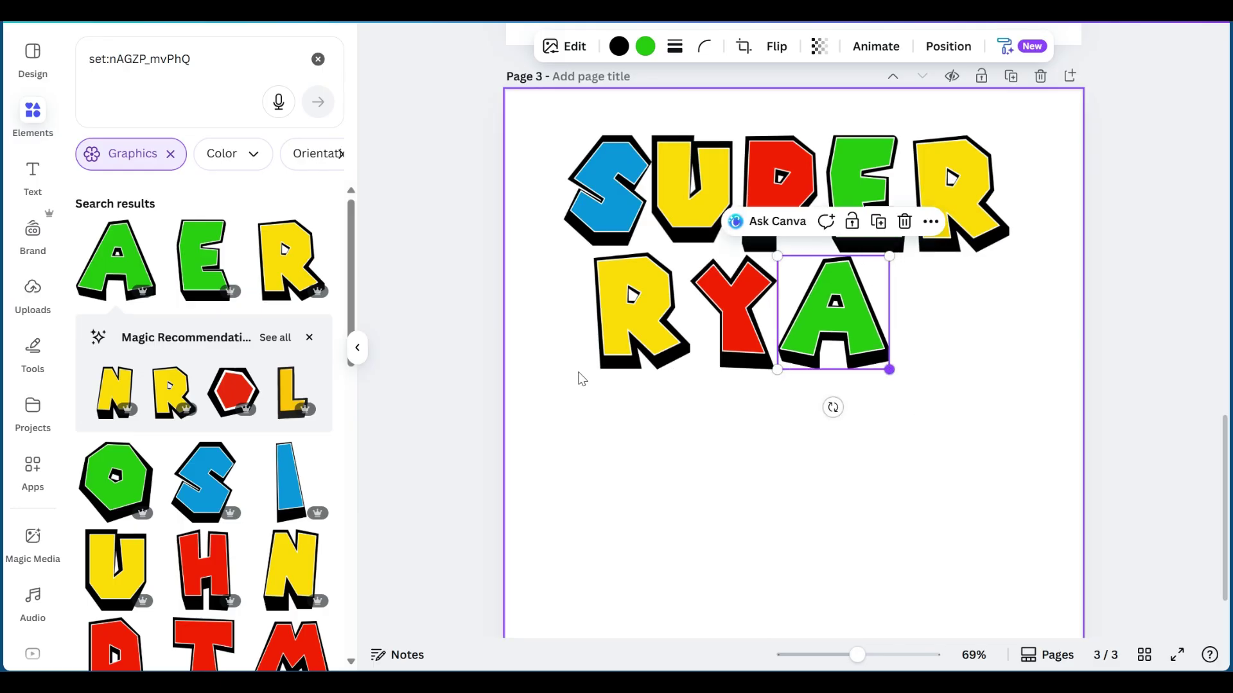
Add the yellow letter N, shrink it to about the height of the A and place it at the end of the second row
scroll(287, 466, down, 3)
click(291, 369)
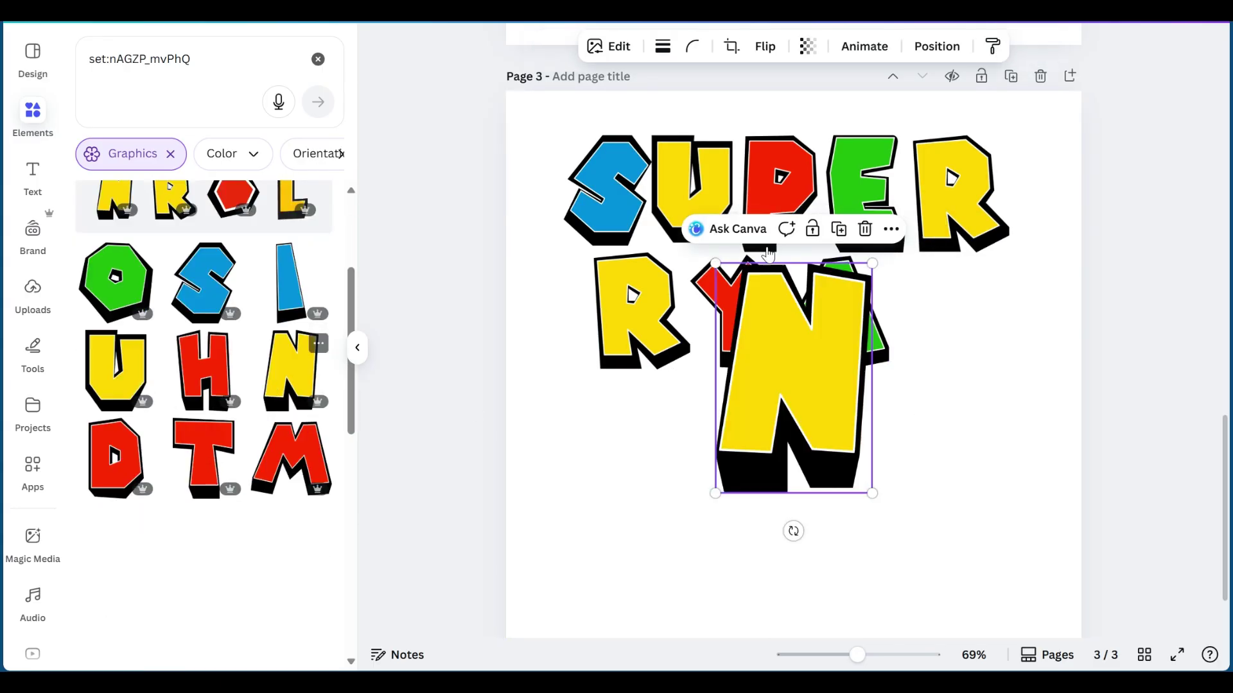
drag(800, 374, 976, 372)
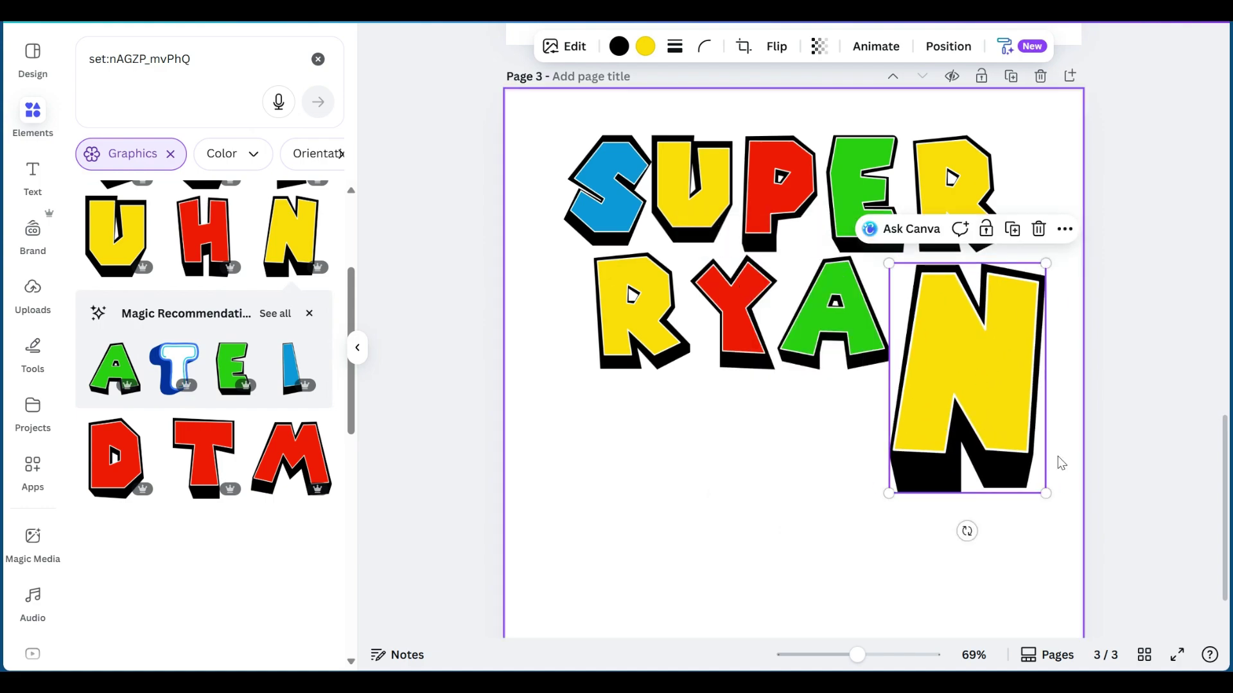
drag(1045, 492, 980, 394)
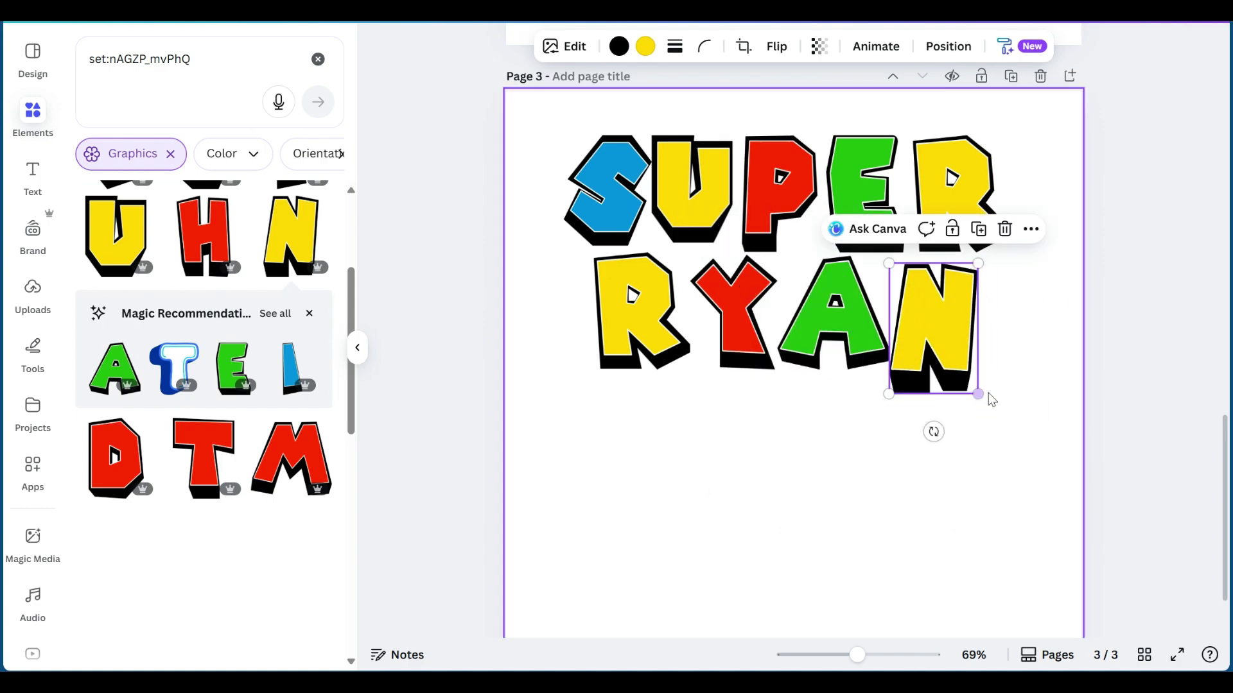
drag(937, 338, 949, 330)
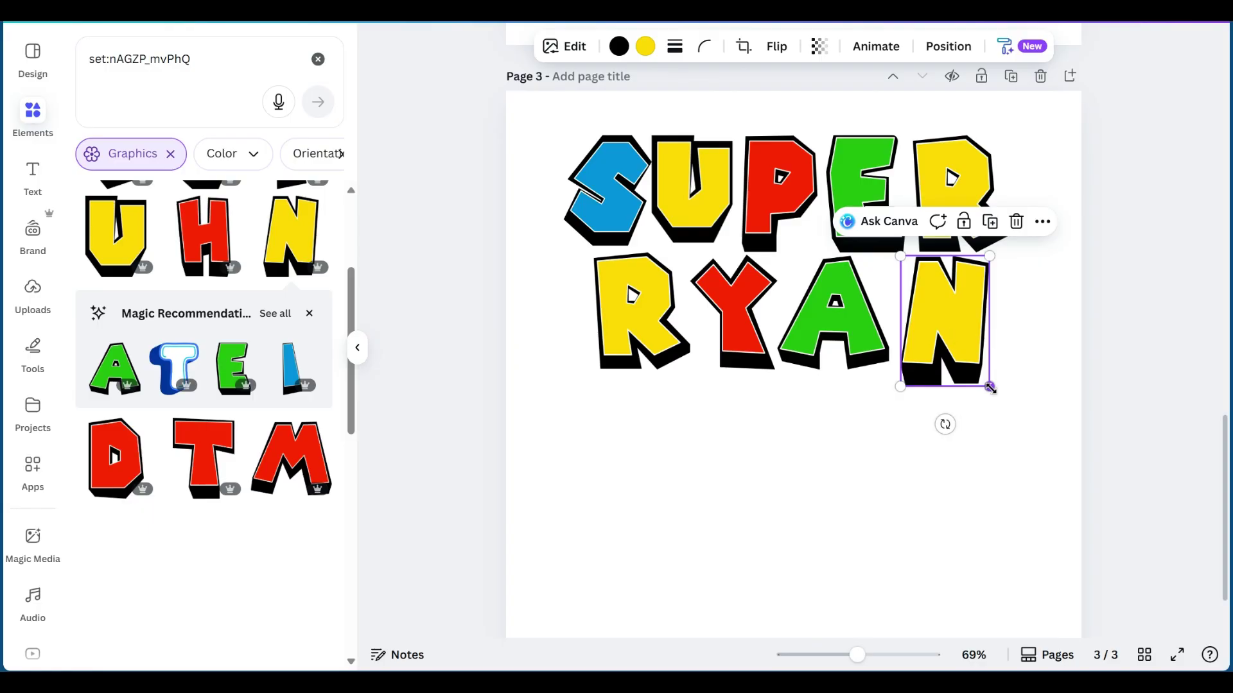
drag(989, 388, 983, 379)
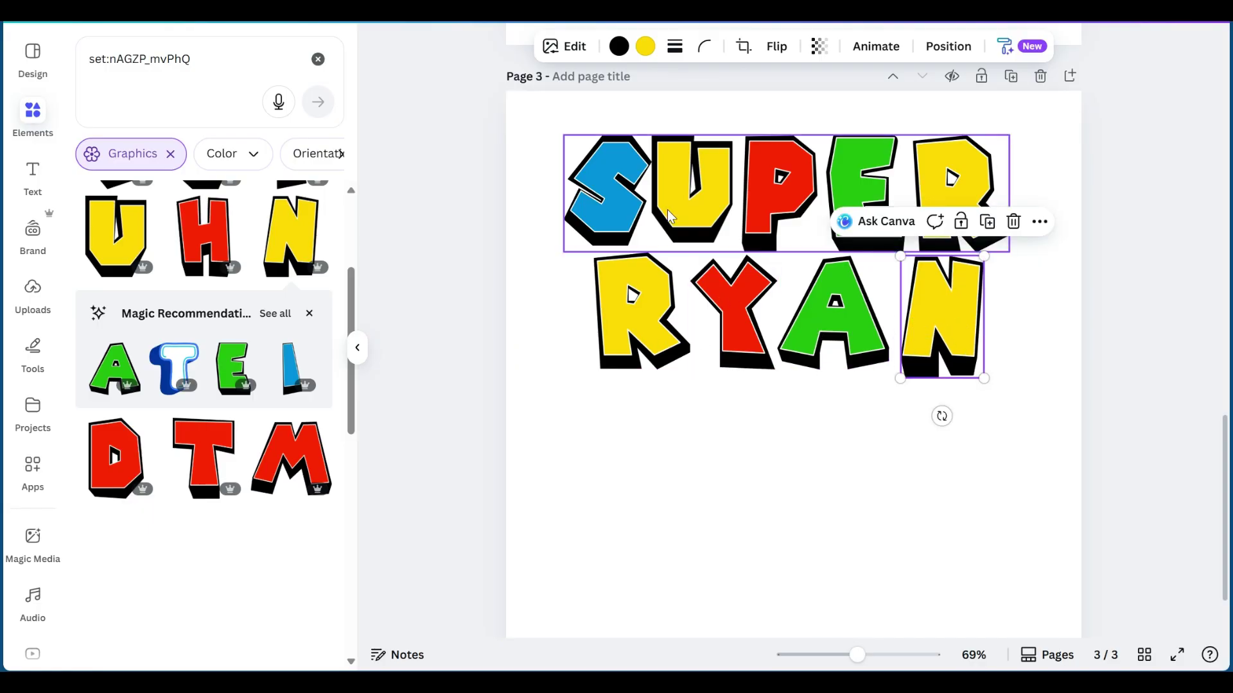
Move the SUPER group slightly up, away from the second row of letters, and close the crop editor for the S
click(558, 184)
click(629, 182)
mouse_move(628, 186)
mouse_down()
mouse_move(626, 169)
mouse_move(641, 174)
mouse_up()
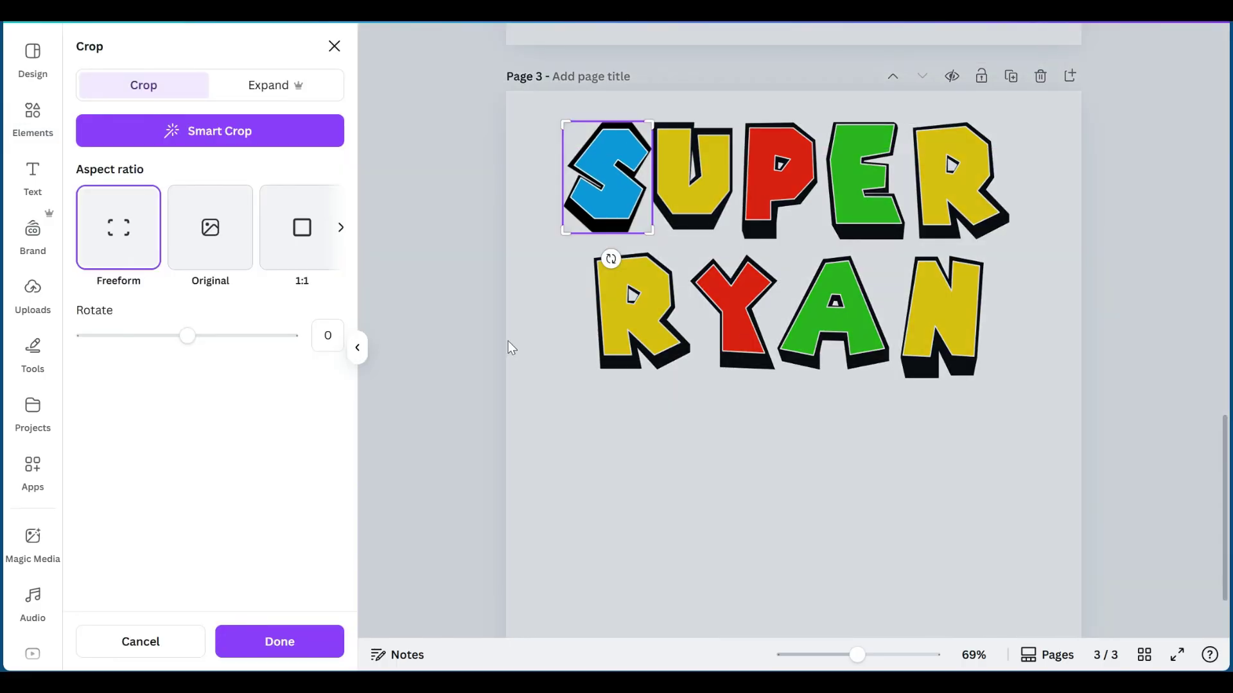
click(268, 642)
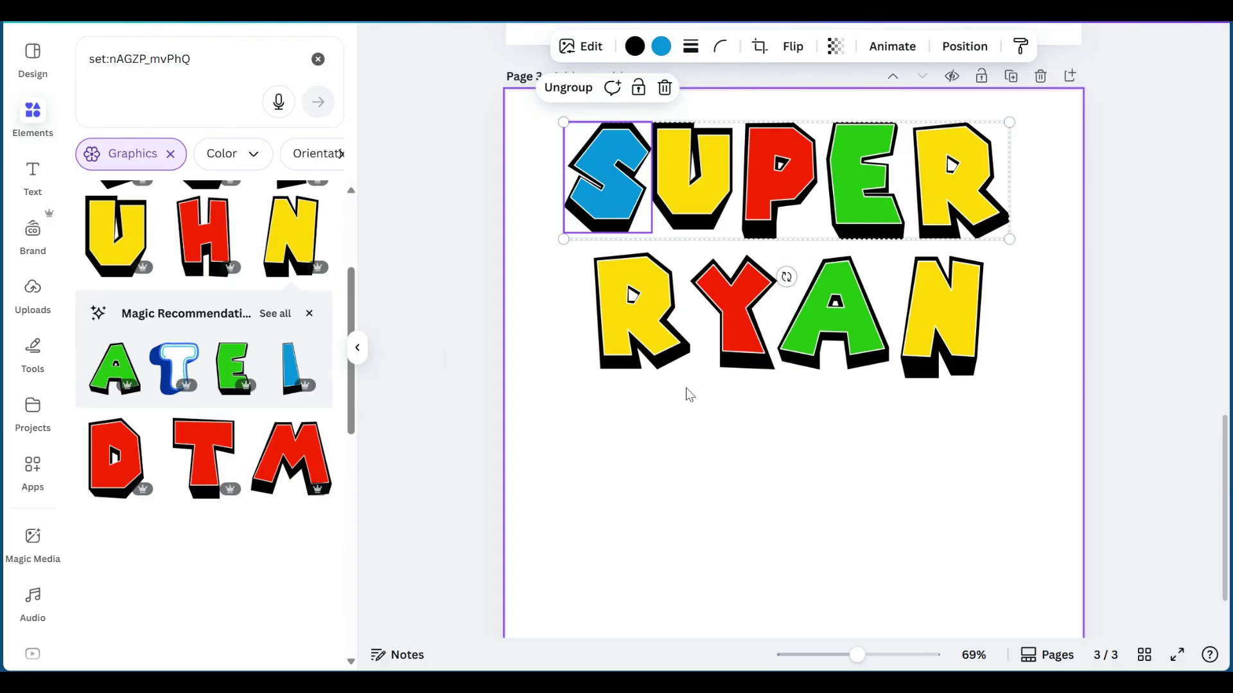
scroll(217, 321, up, 3)
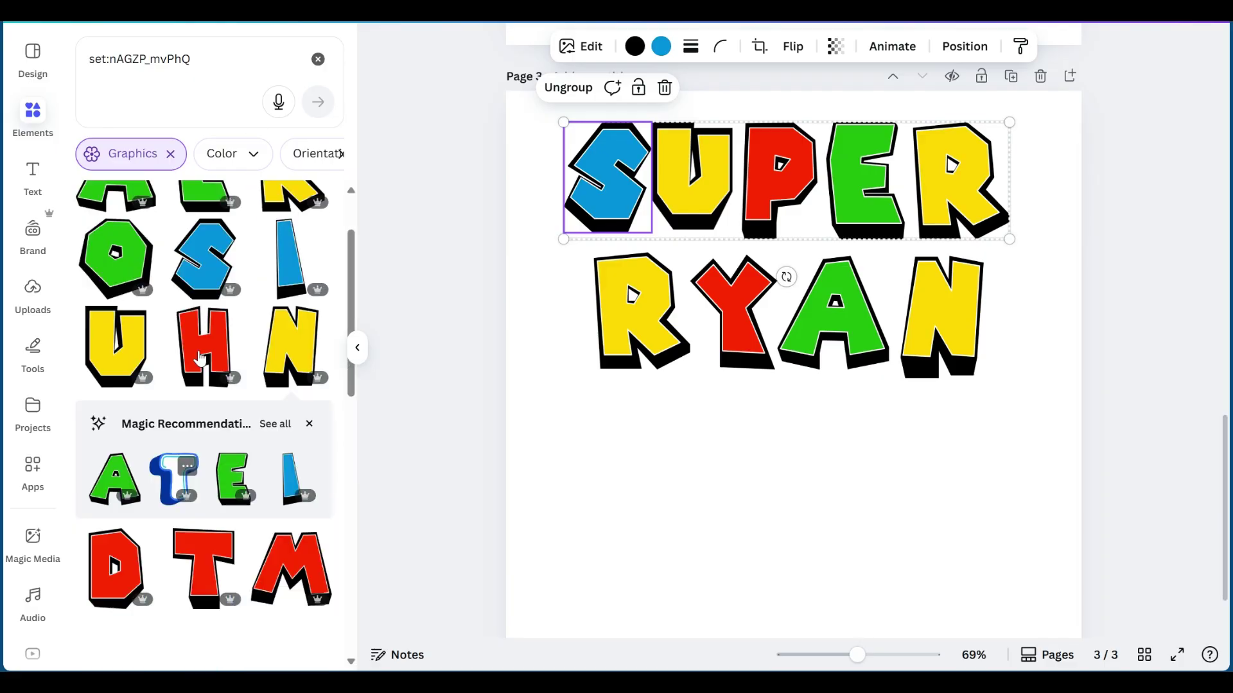
Browse all magic recommendations for the Mario-style letters and open the collection containing the yellow number 5
scroll(275, 378, down, 2)
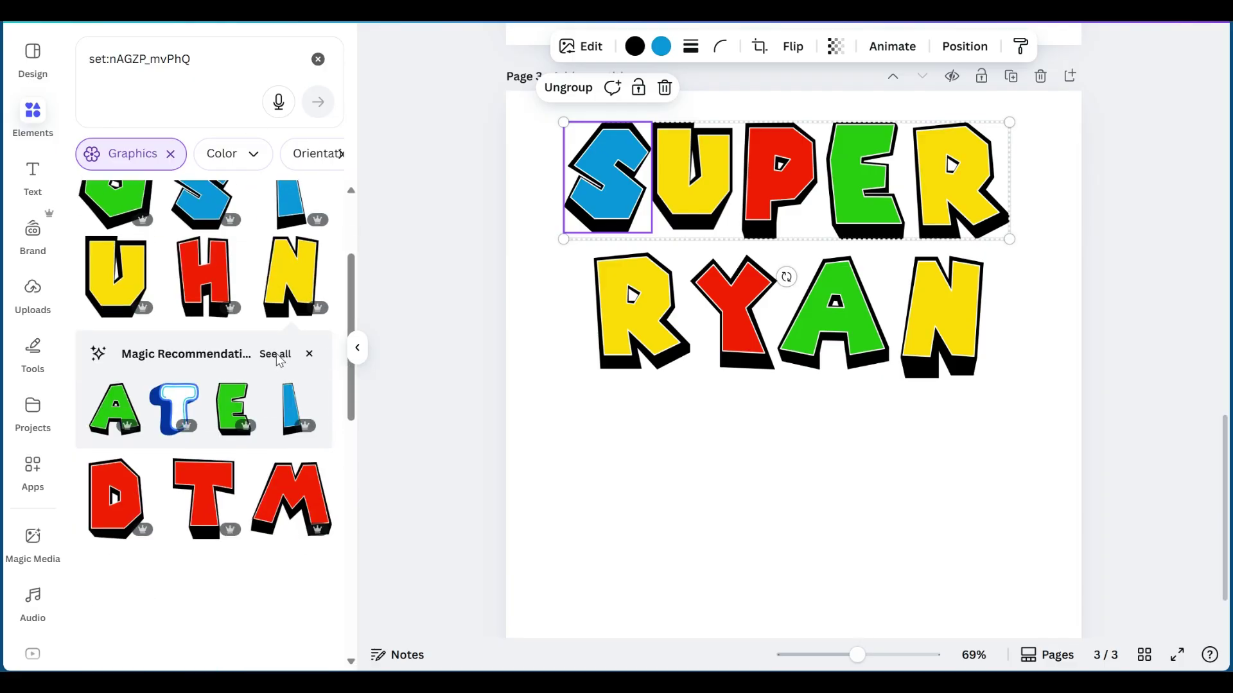
click(275, 354)
scroll(253, 334, down, 10)
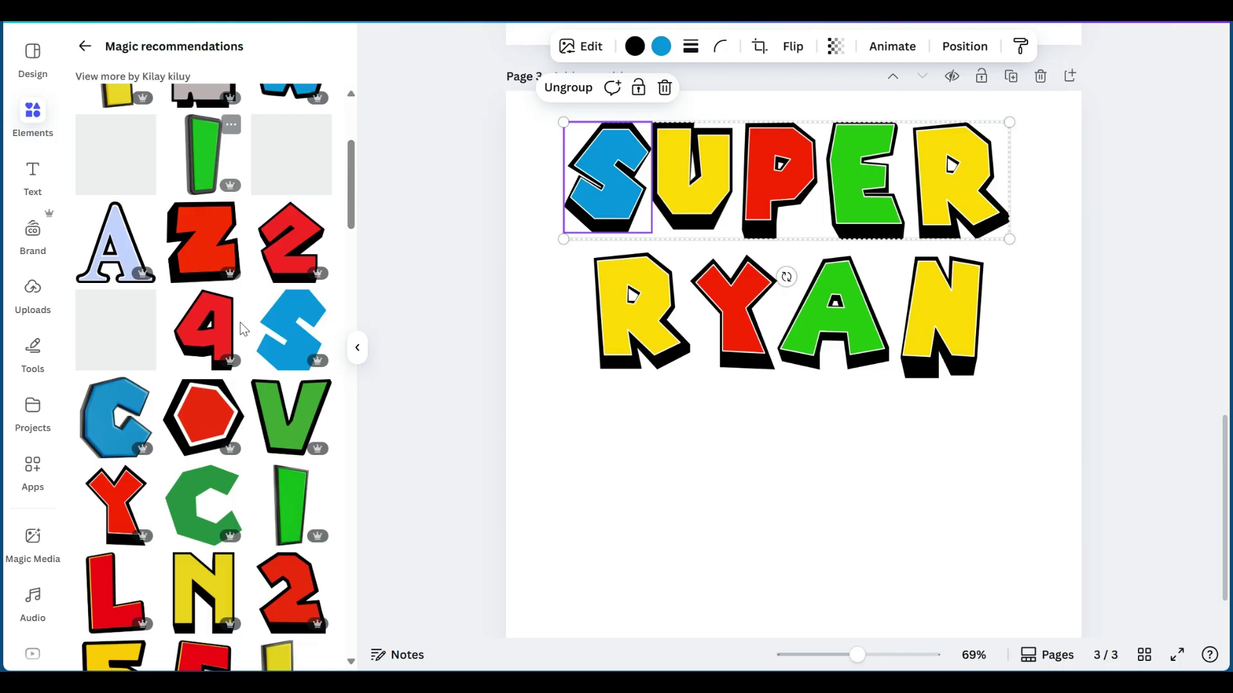
scroll(166, 421, down, 3)
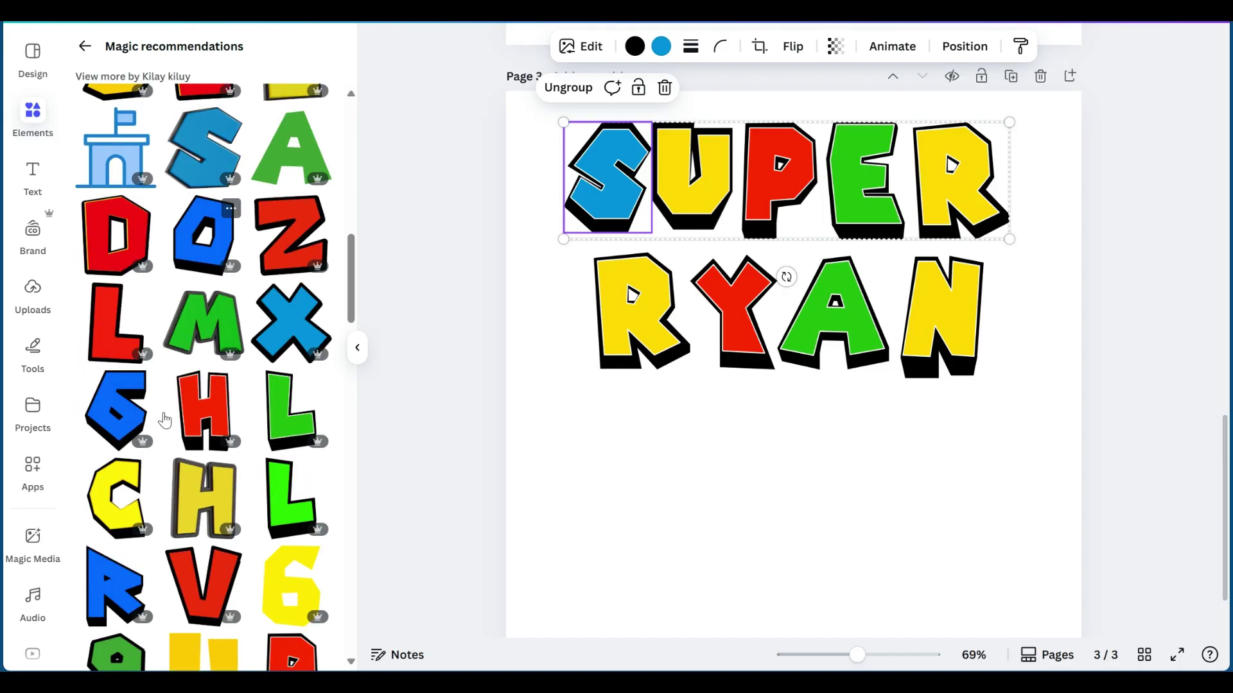
scroll(132, 359, up, 3)
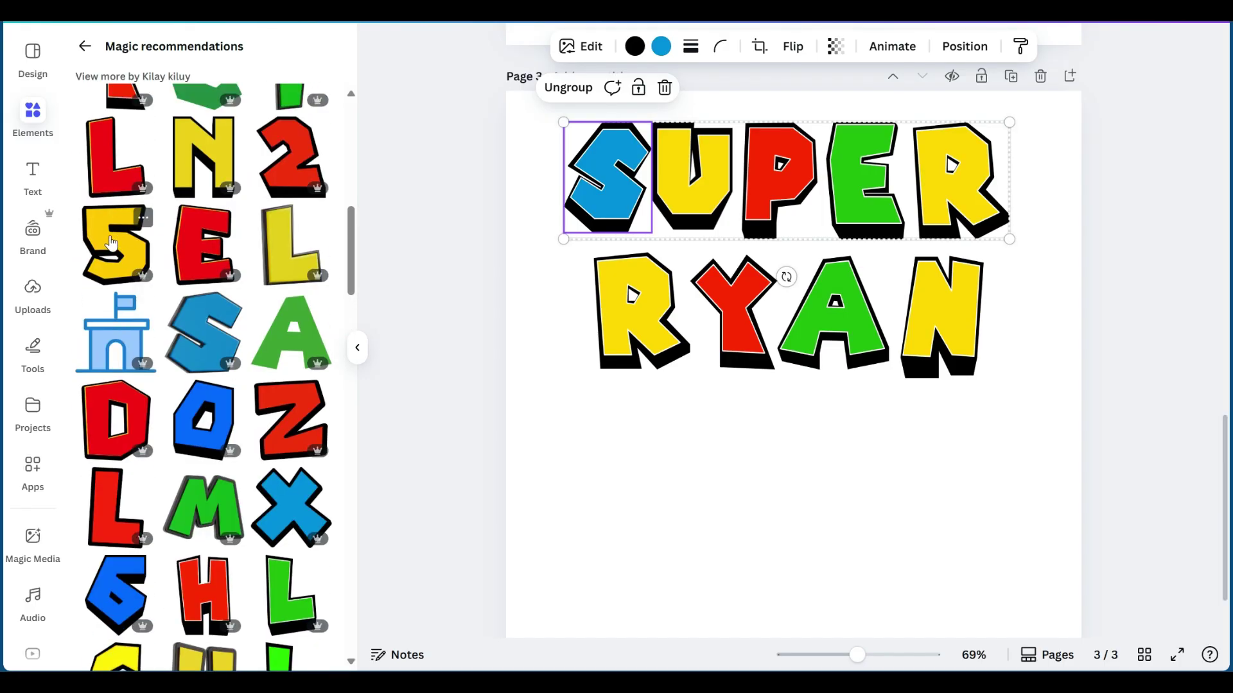
click(144, 218)
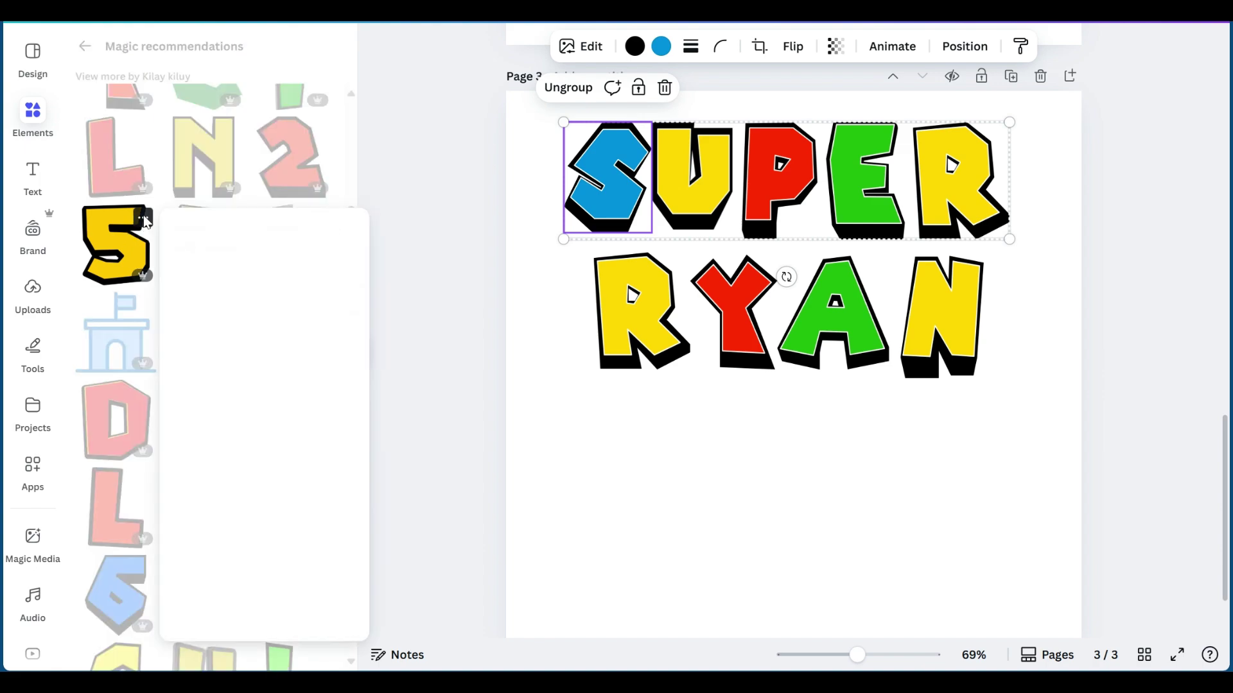
click(222, 625)
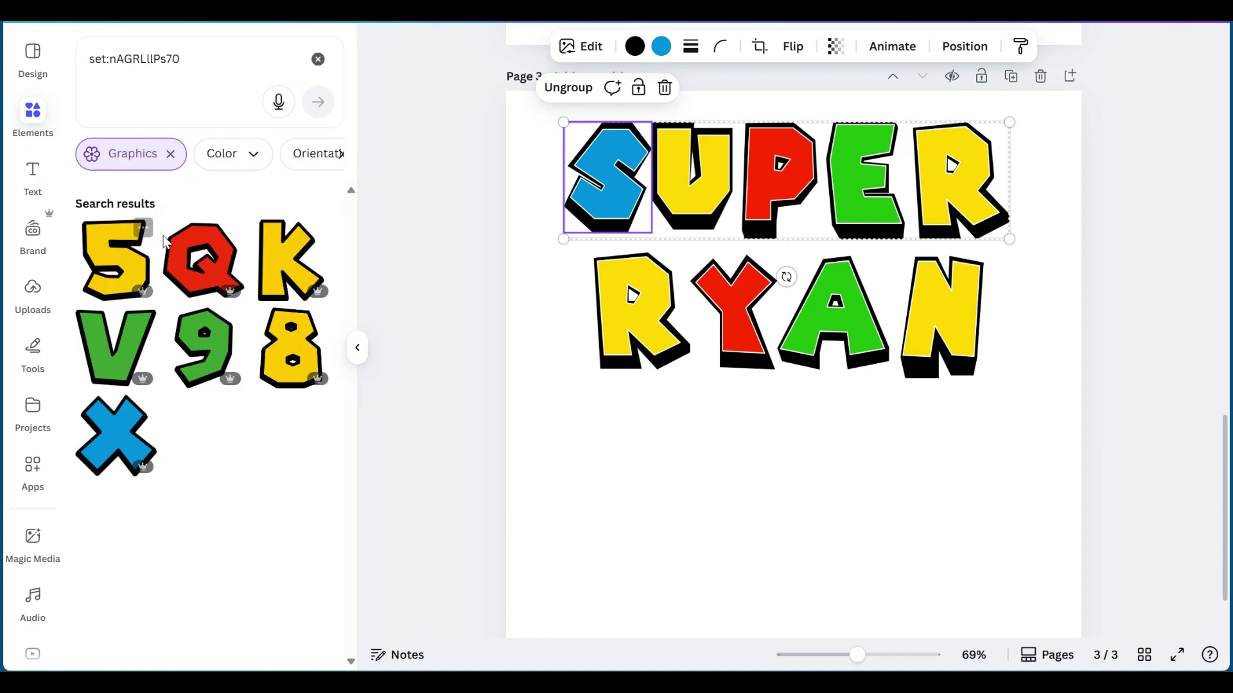
Add the yellow number 5 below the second row of letters and recolor its fill to the letters' brighter document yellow
click(118, 266)
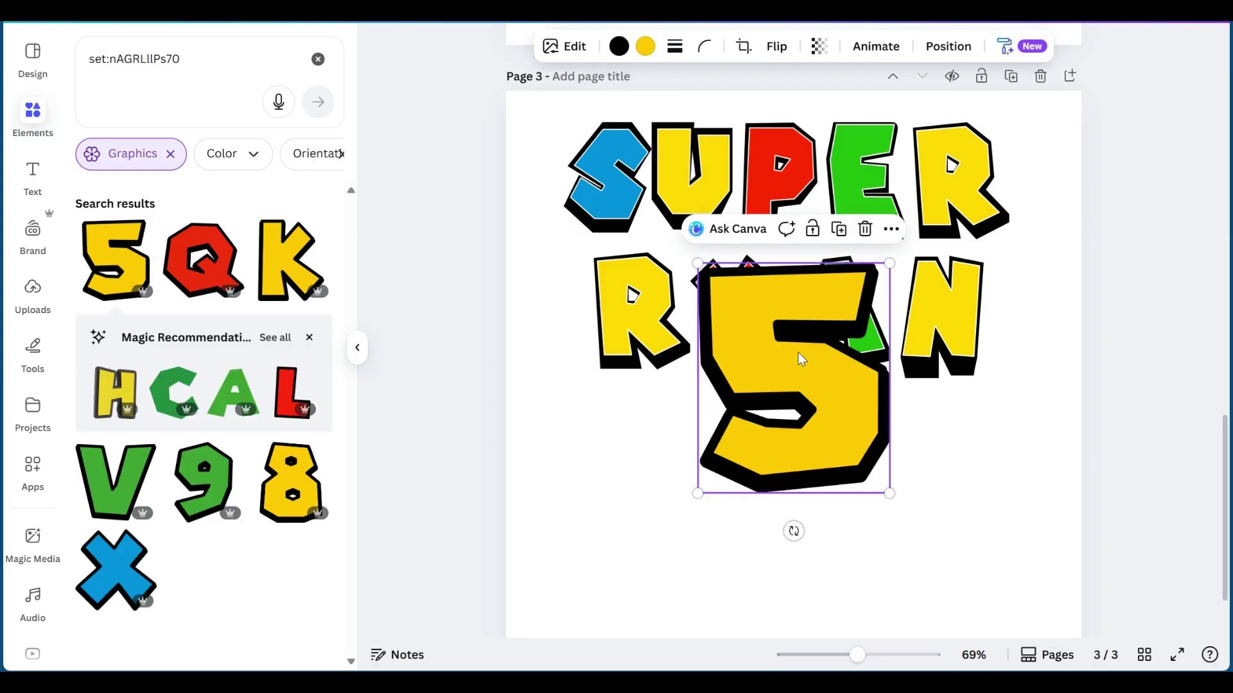
drag(848, 345, 859, 474)
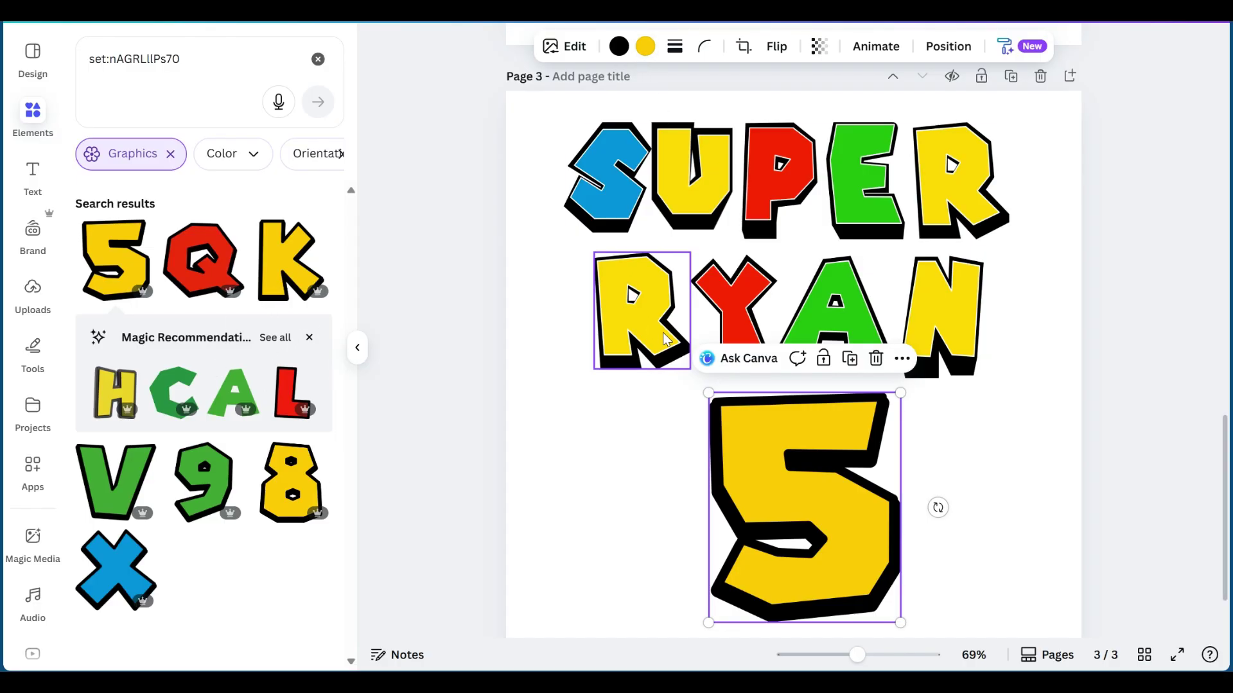
click(644, 47)
click(327, 168)
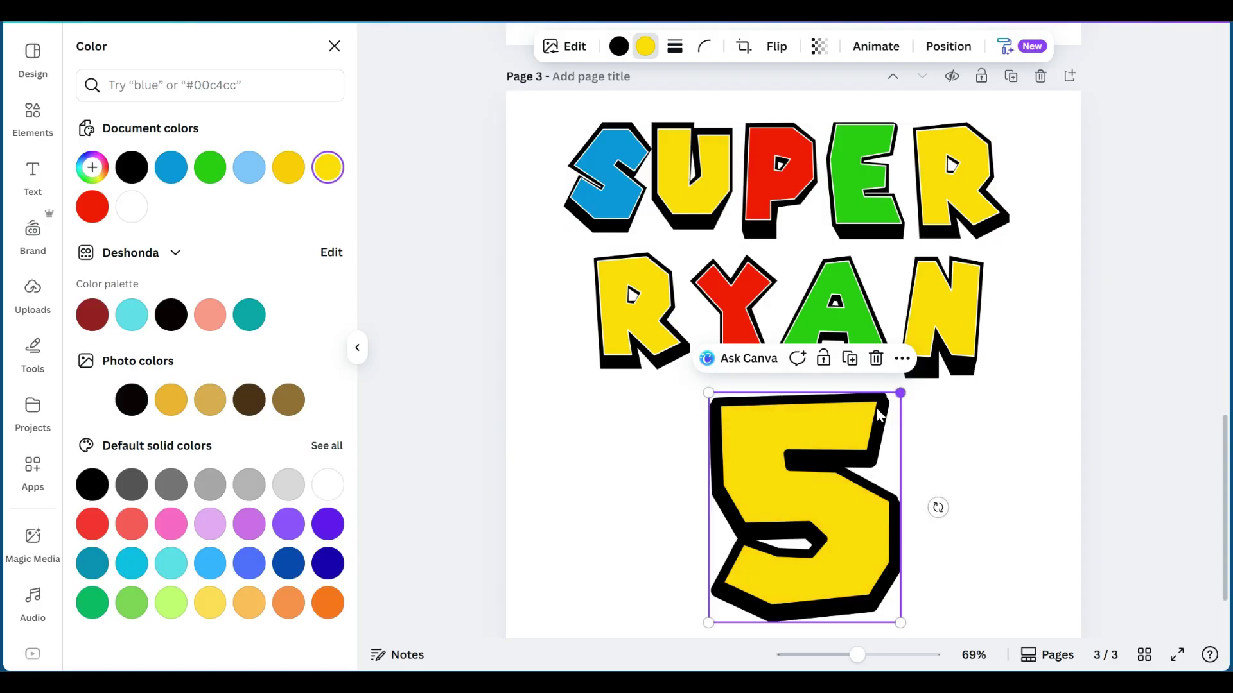
Shrink the number 5 to about two-thirds of its size, keeping it below the second row of letters
drag(878, 411, 826, 461)
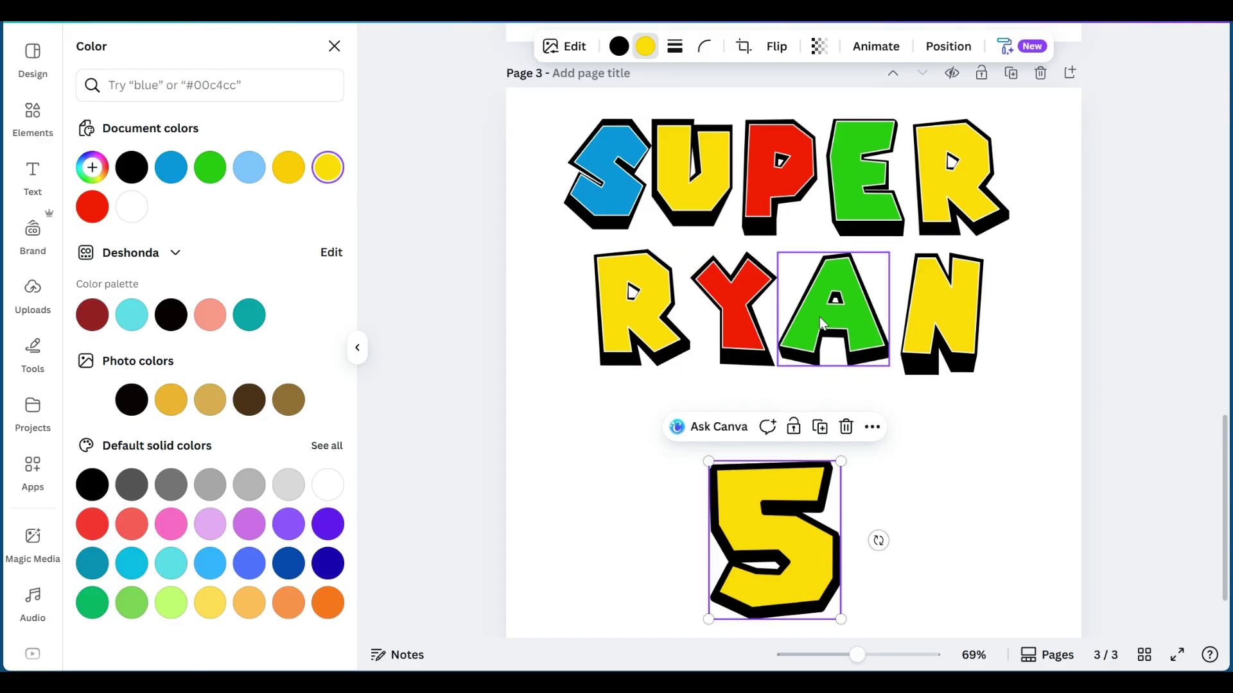
scroll(819, 317, down, 2)
scroll(819, 317, up, 3)
scroll(819, 317, down, 3)
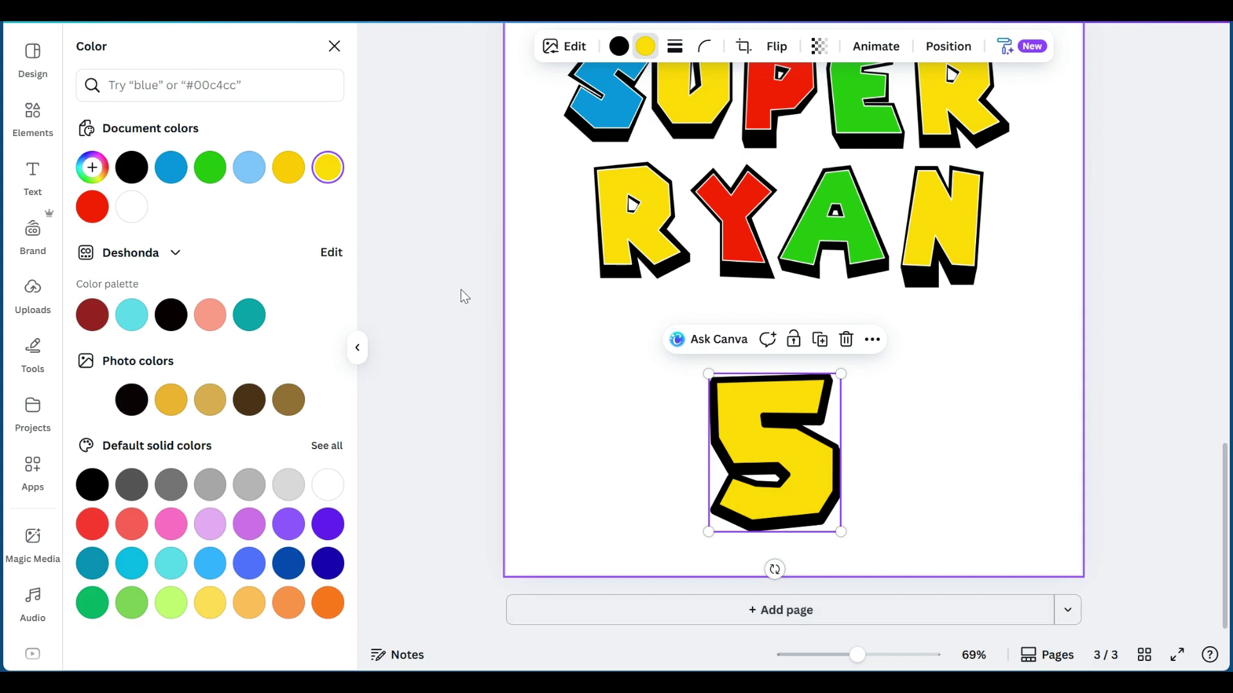
Search the elements for "super mario" and list all matching graphics
click(34, 119)
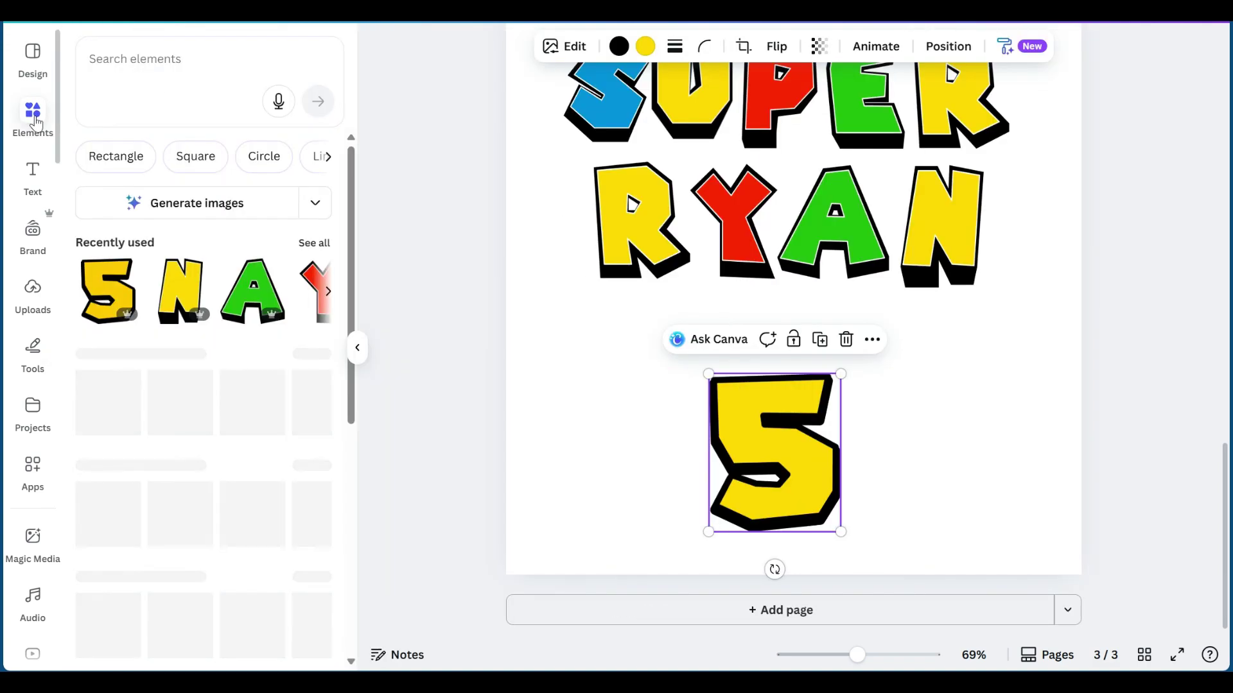
click(206, 65)
text(supe)
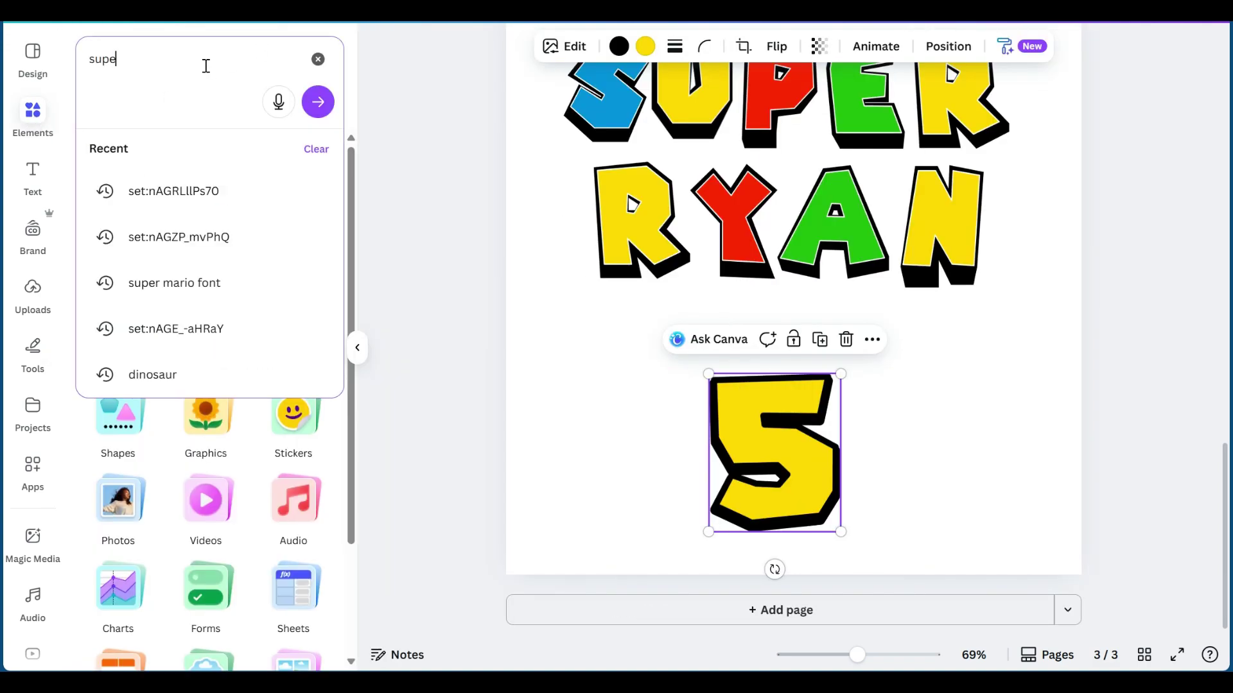
text(r mar)
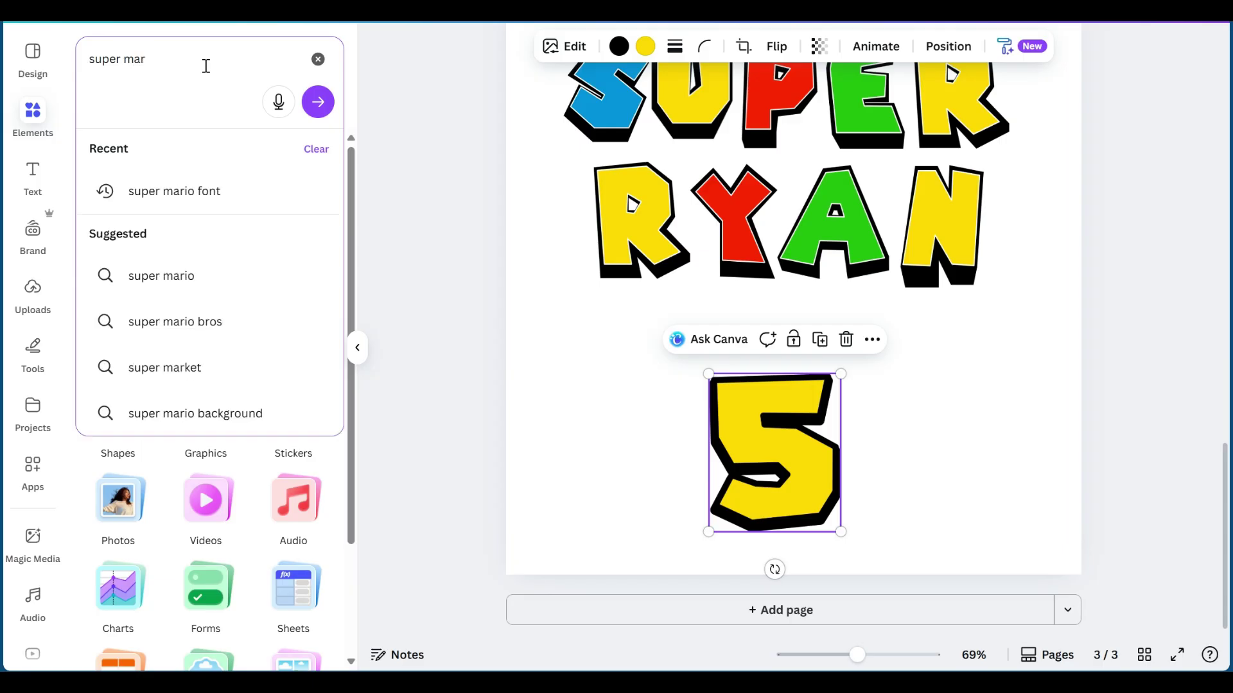
click(145, 277)
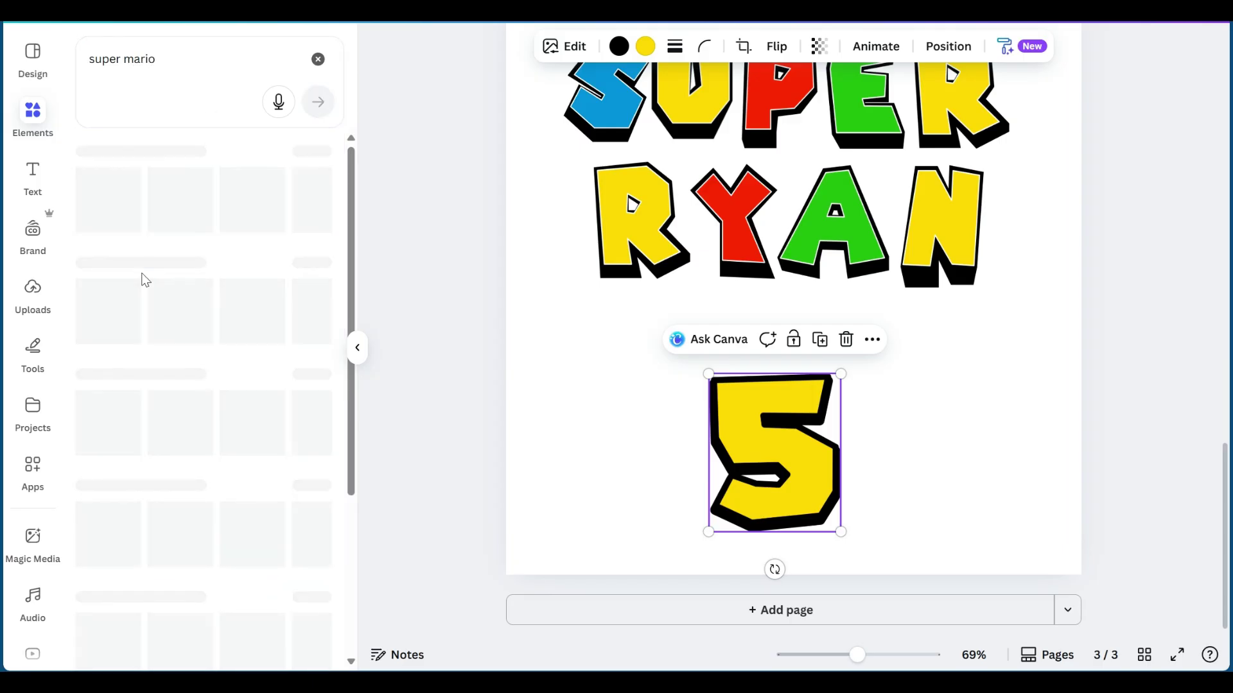
click(322, 282)
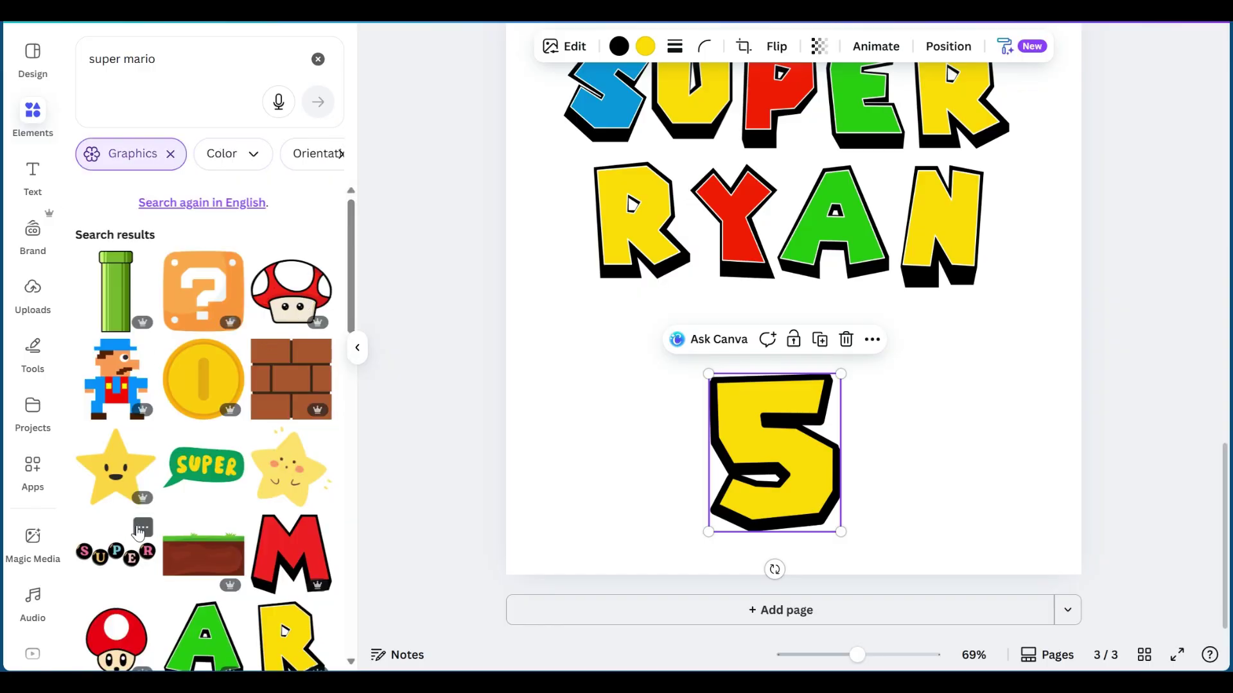
scroll(212, 450, down, 2)
scroll(289, 347, up, 2)
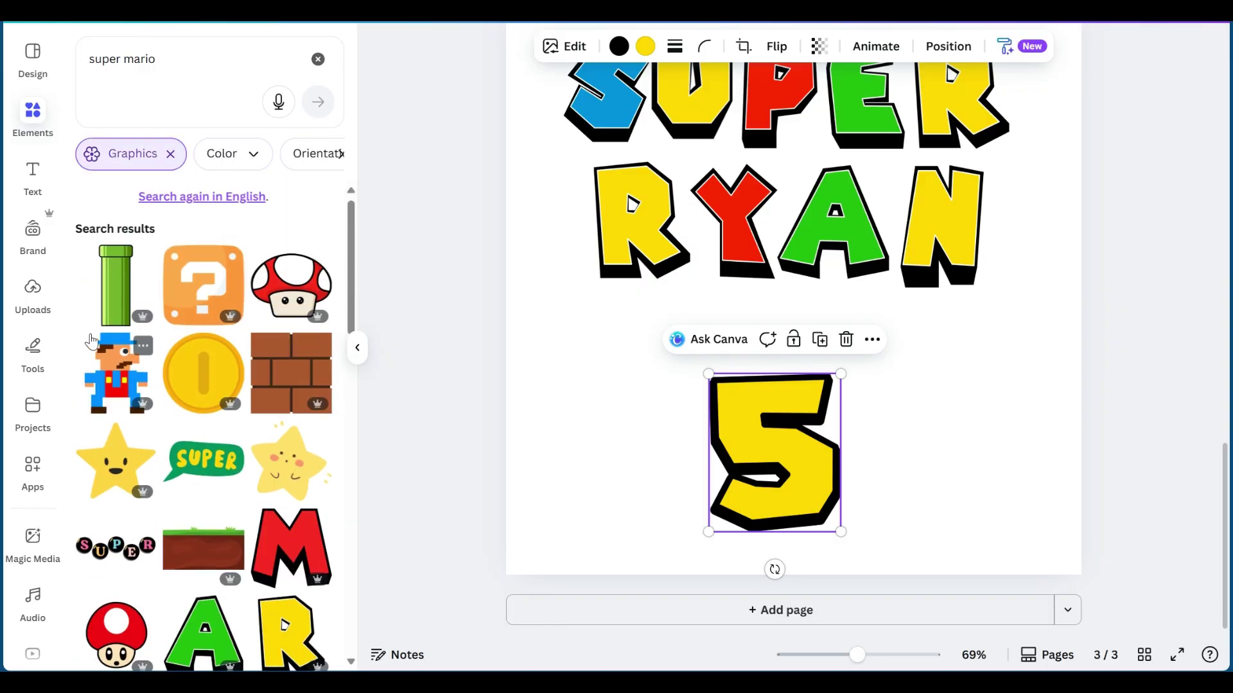
Add the red-and-white mushroom with a face, shrink it to a small accent and place it above the gap between the Y and A
click(301, 302)
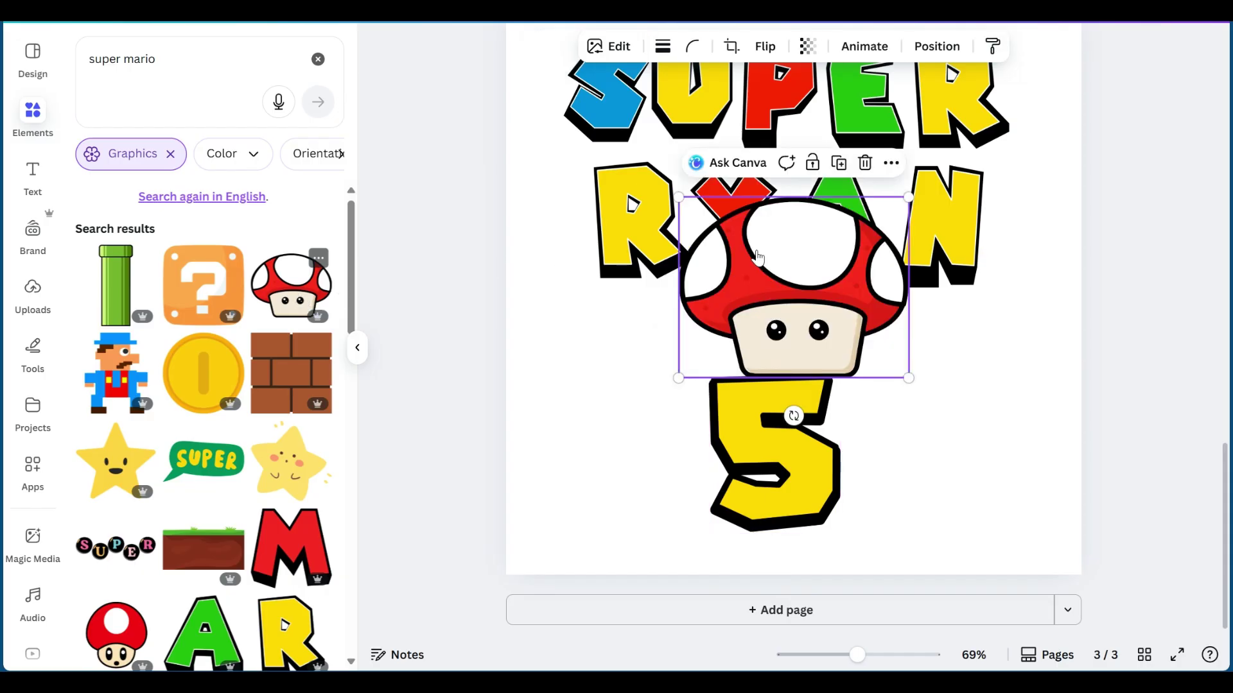
drag(822, 230, 719, 302)
drag(700, 355, 1005, 179)
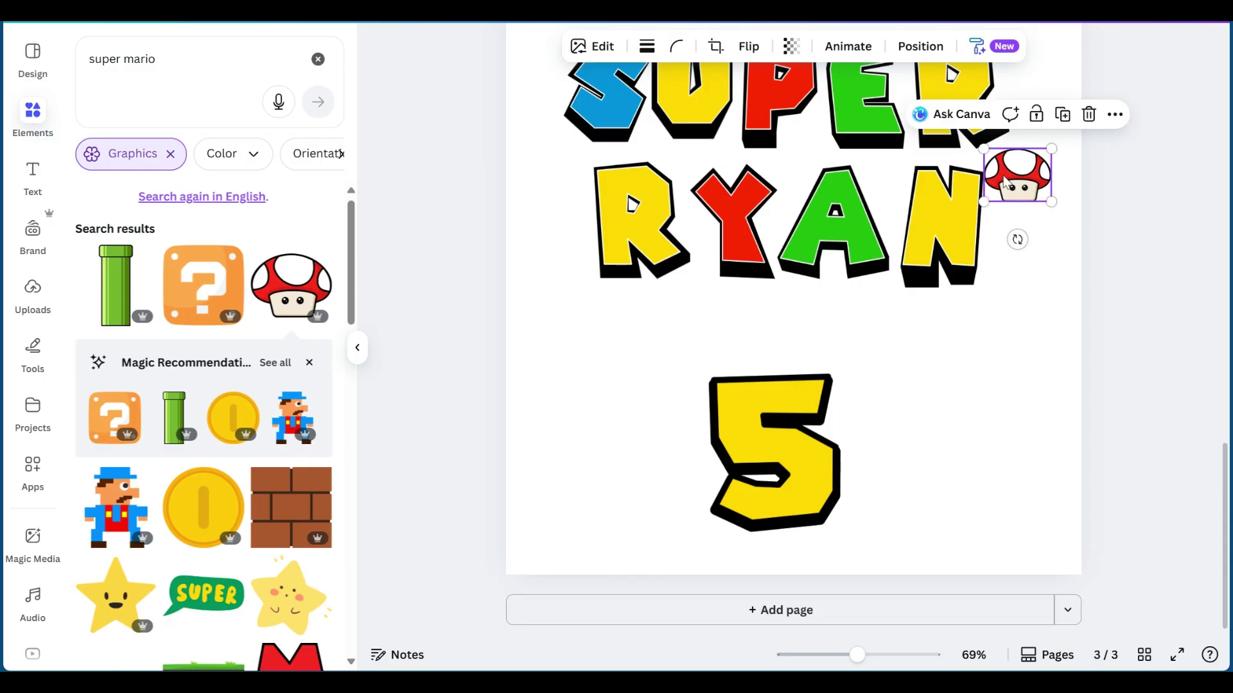
scroll(1037, 275, up, 1)
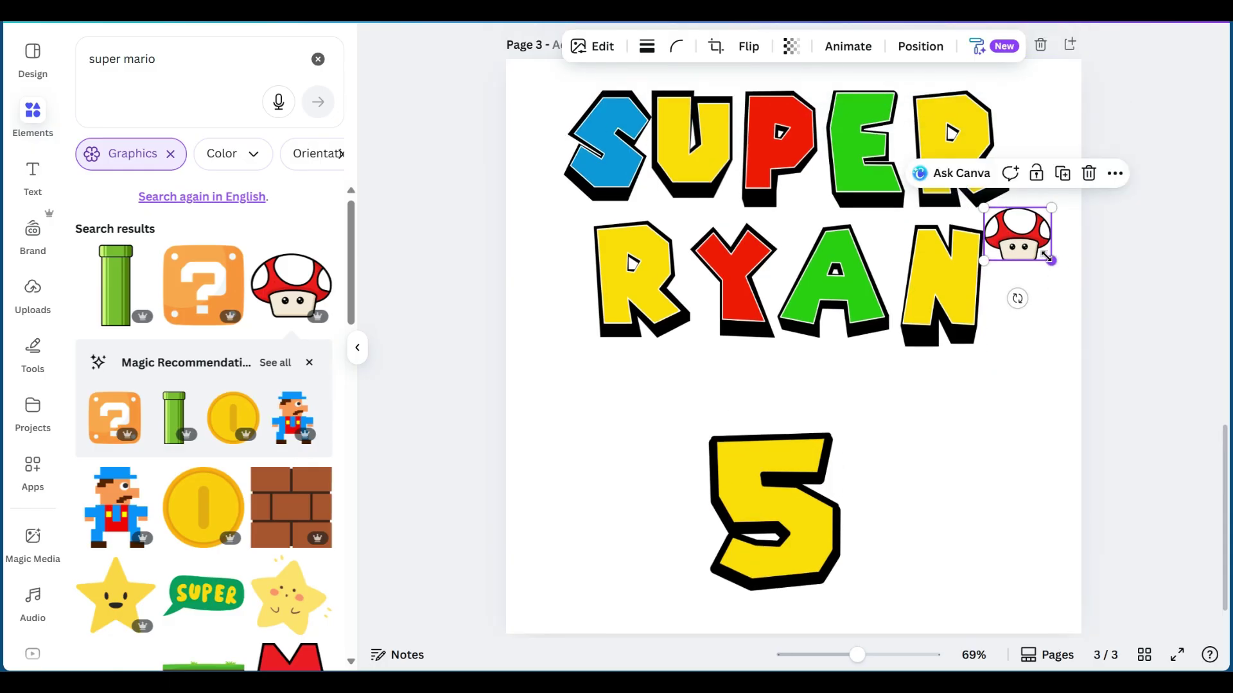
drag(1051, 261, 797, 228)
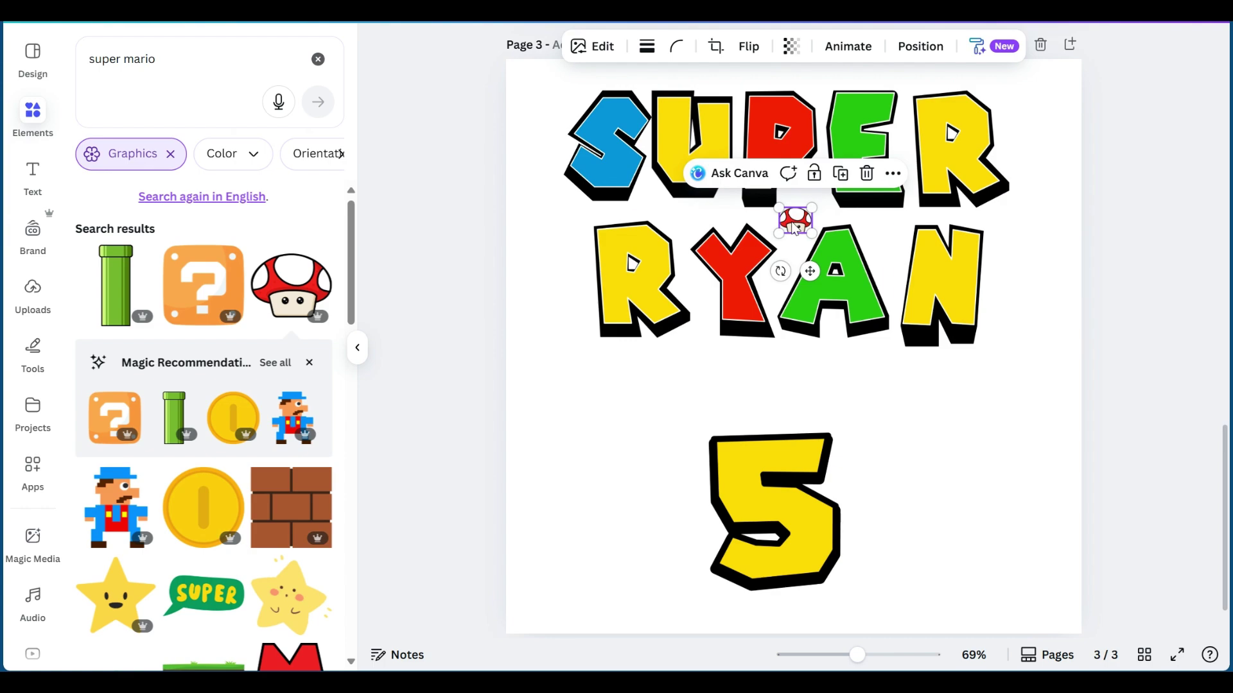
click(1007, 407)
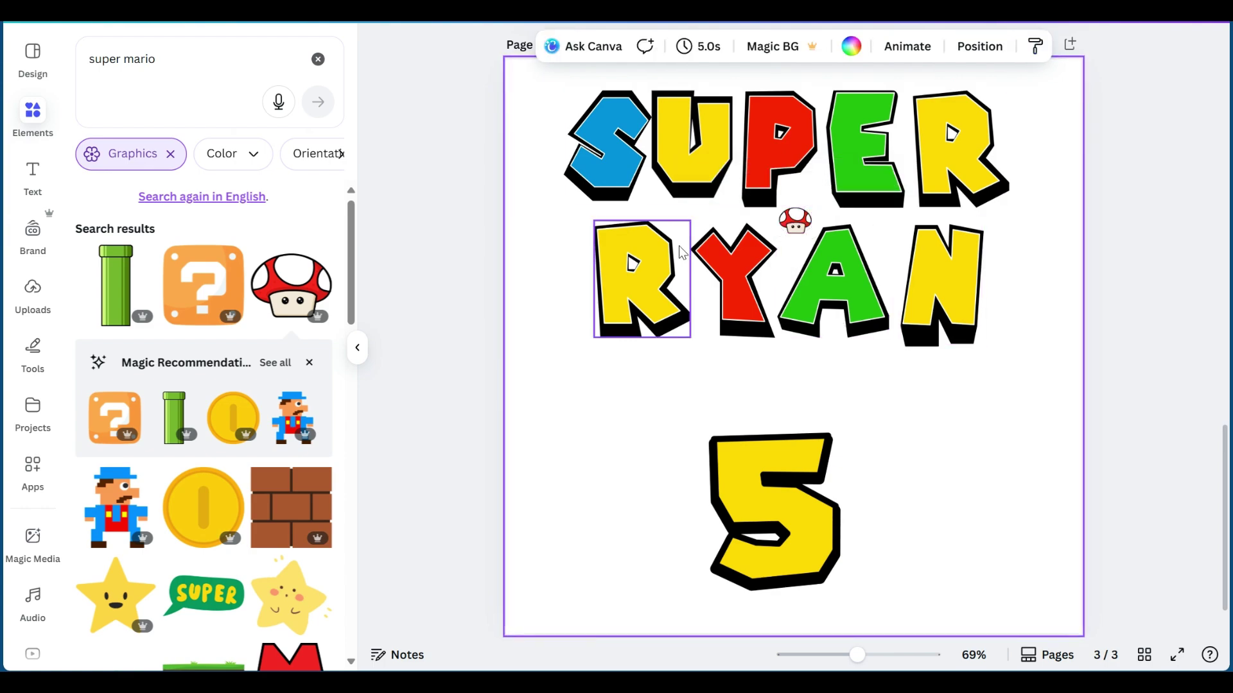
Add a blank page after page 3
scroll(276, 388, down, 1)
scroll(275, 388, down, 10)
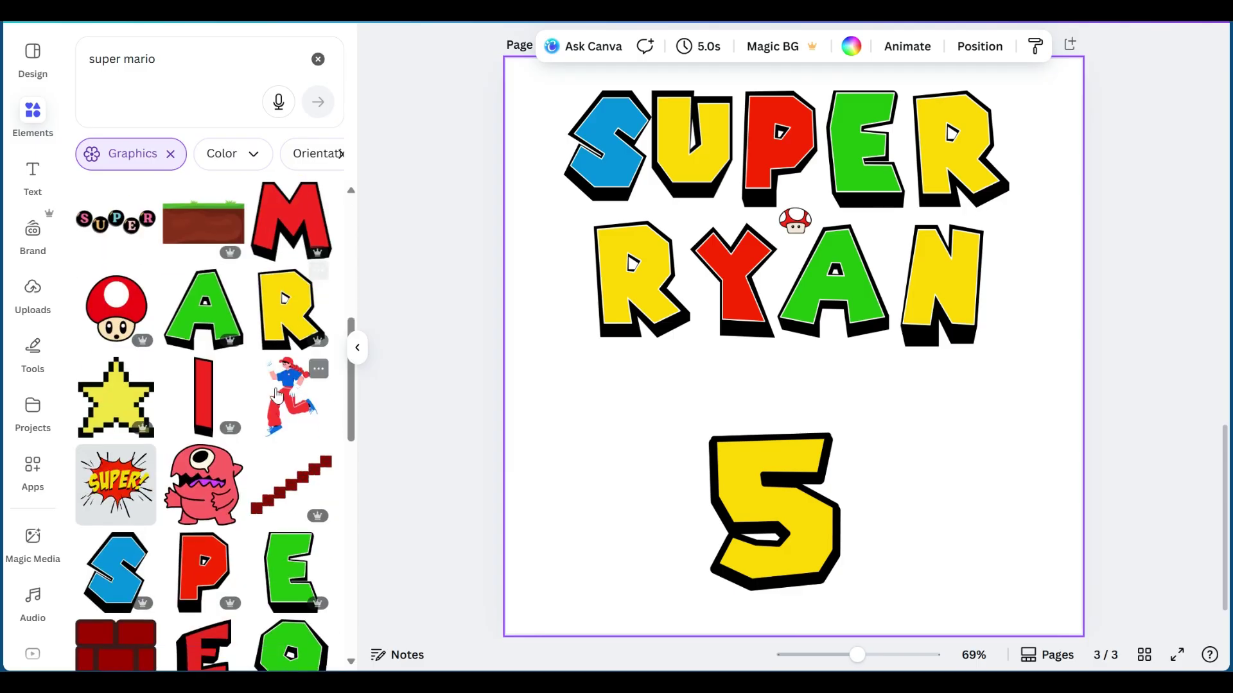
scroll(897, 390, up, 2)
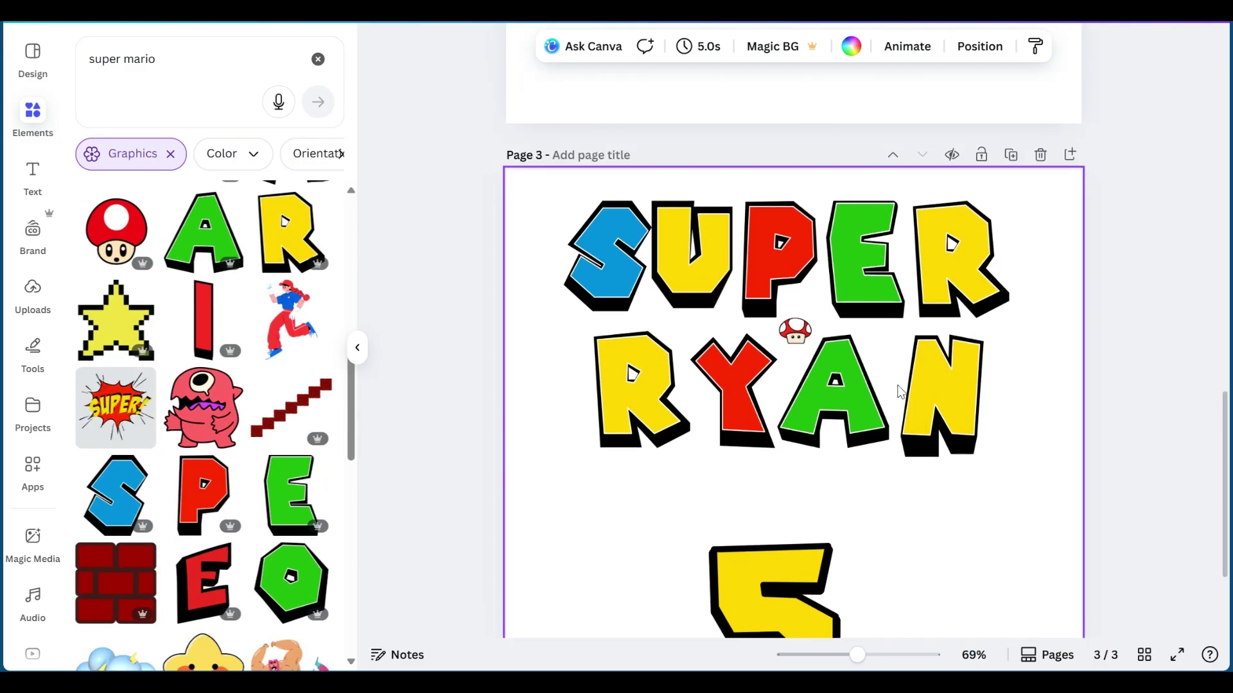
scroll(877, 323, down, 3)
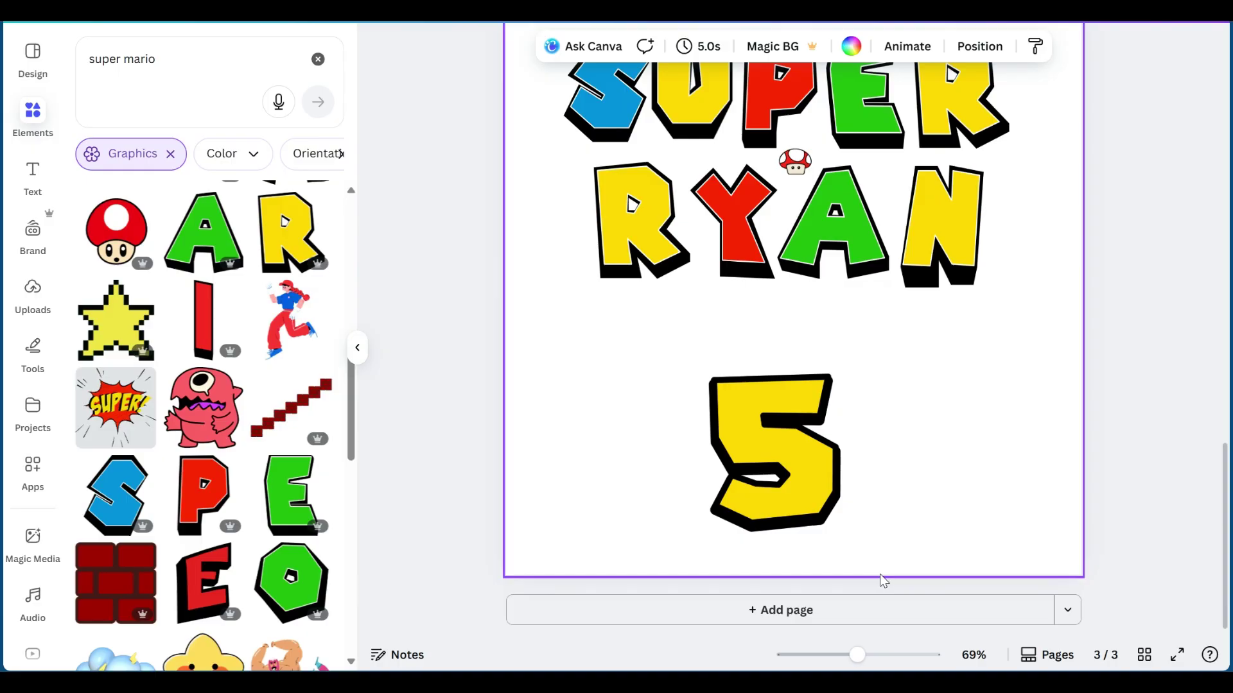
click(820, 609)
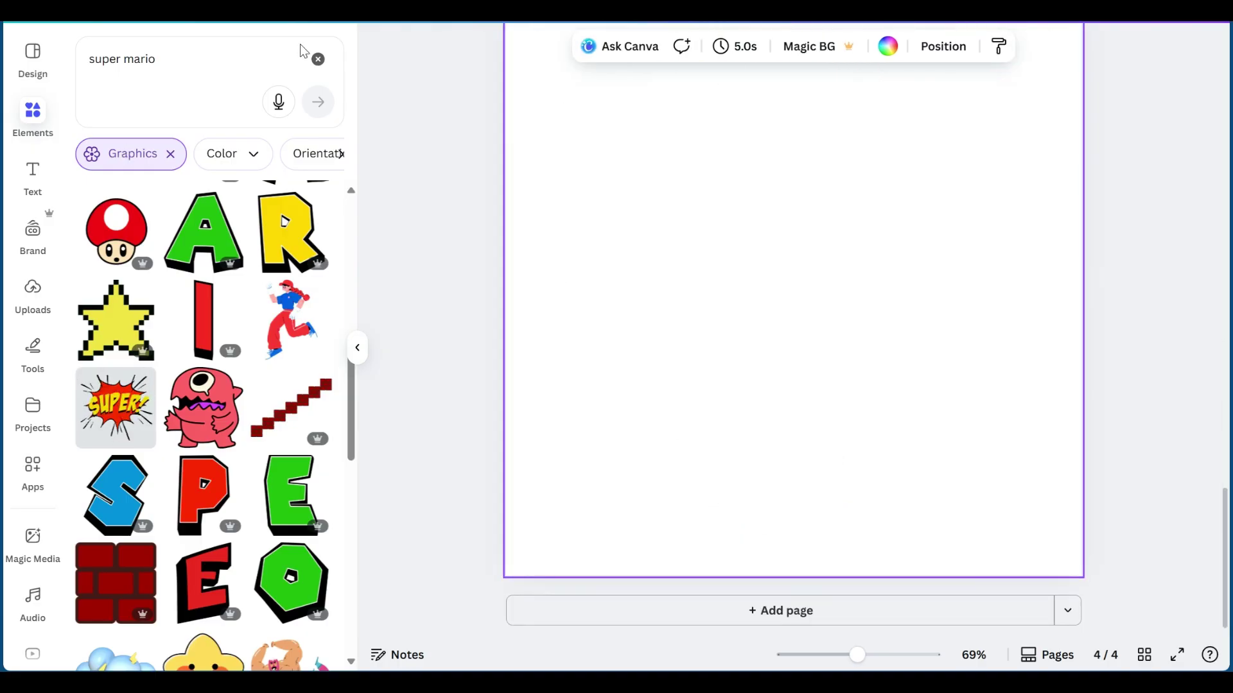
Search the elements for "barbie font"
click(176, 59)
key(ctrl+a)
key(BackSpace)
text(b)
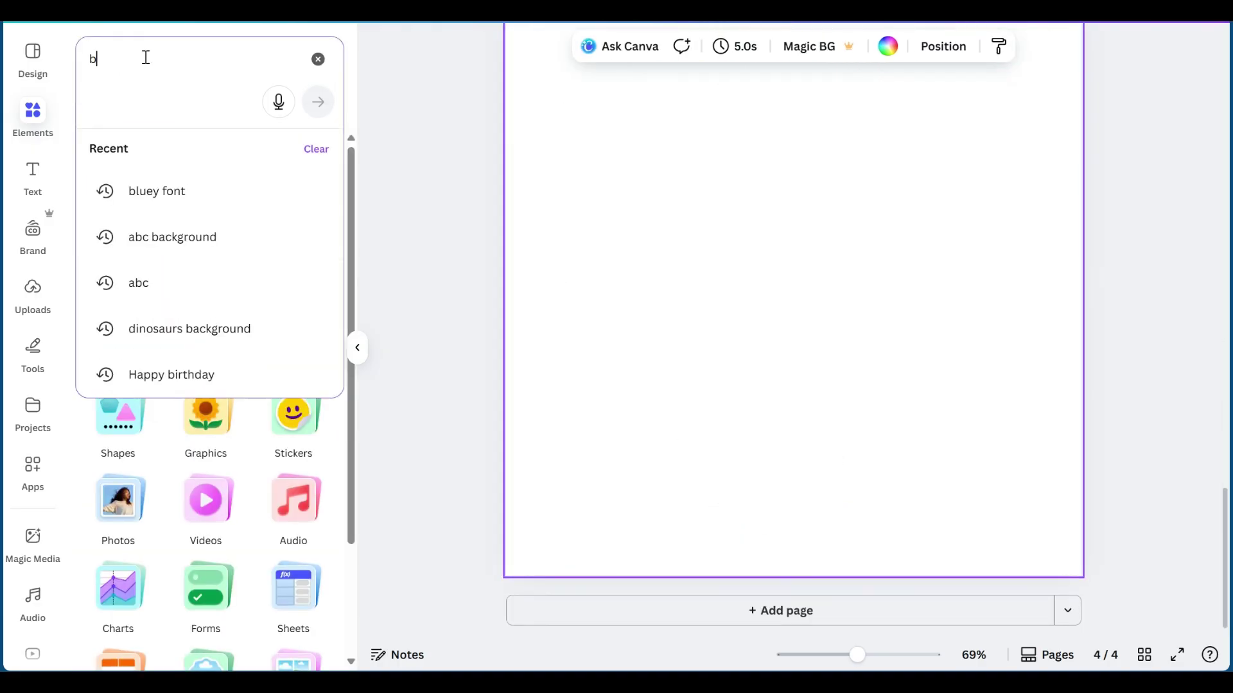
text(arbie font)
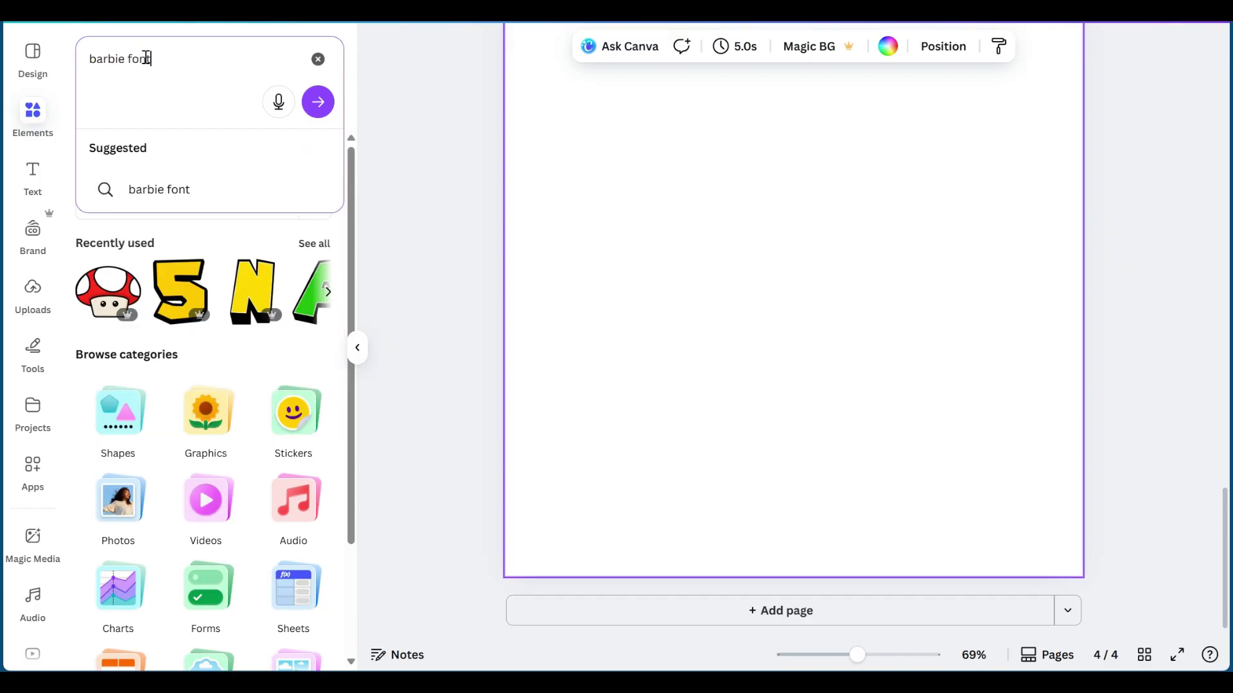
key(Return)
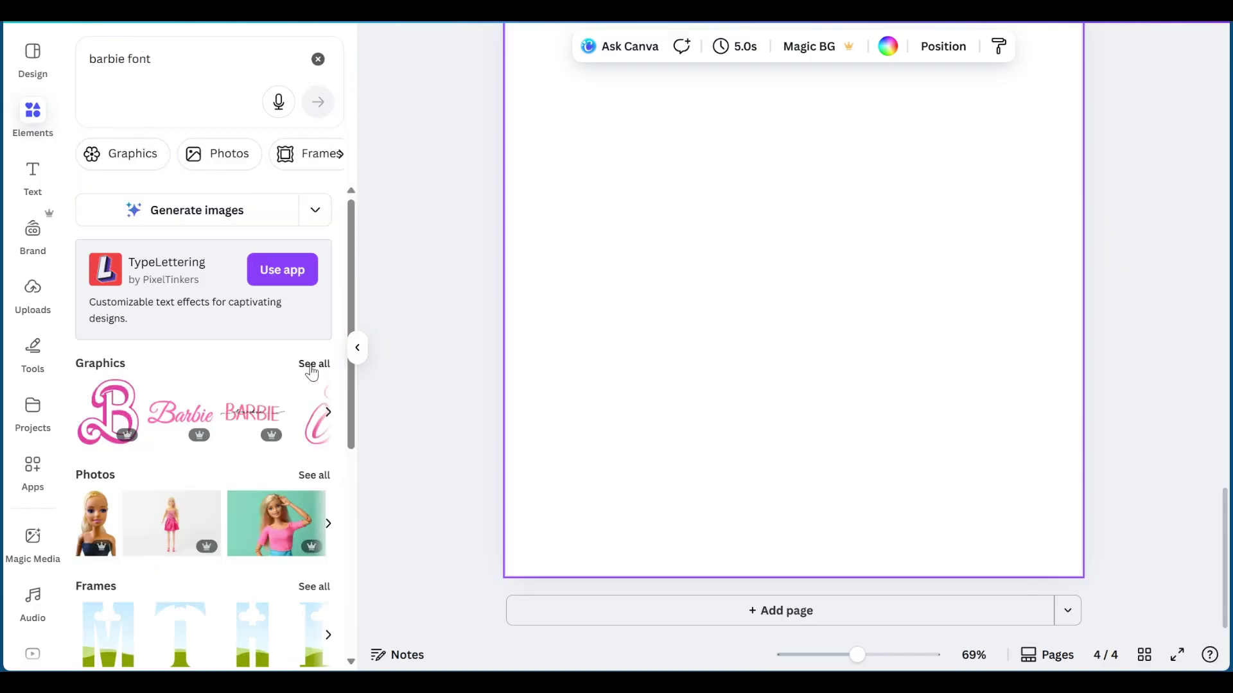
List all Barbie font graphics and open the collection containing the pink "Barbie Style Font Alphabet" letter B
click(313, 364)
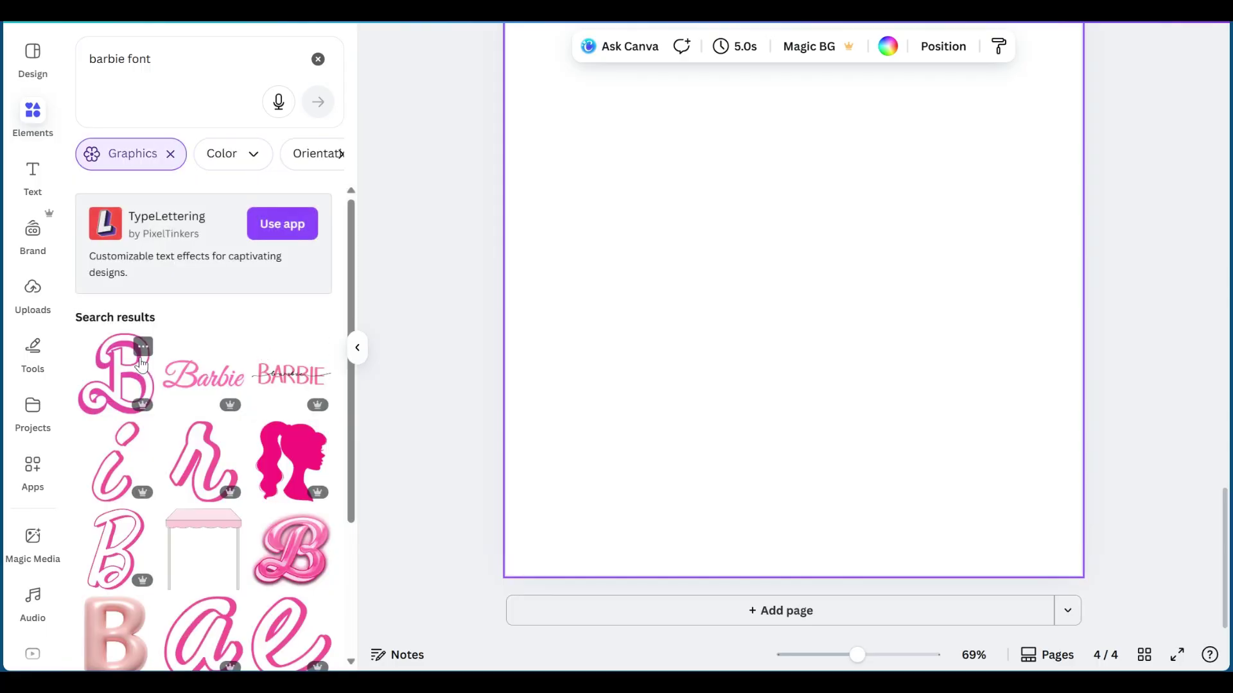
click(142, 349)
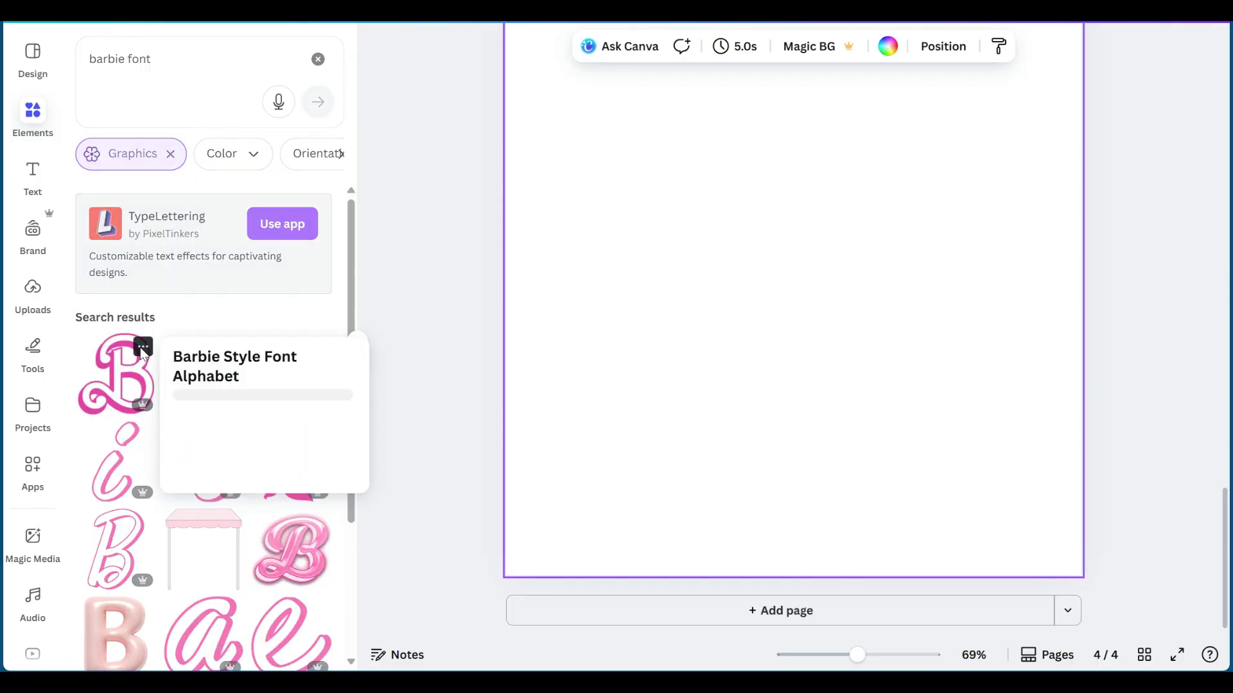
click(248, 651)
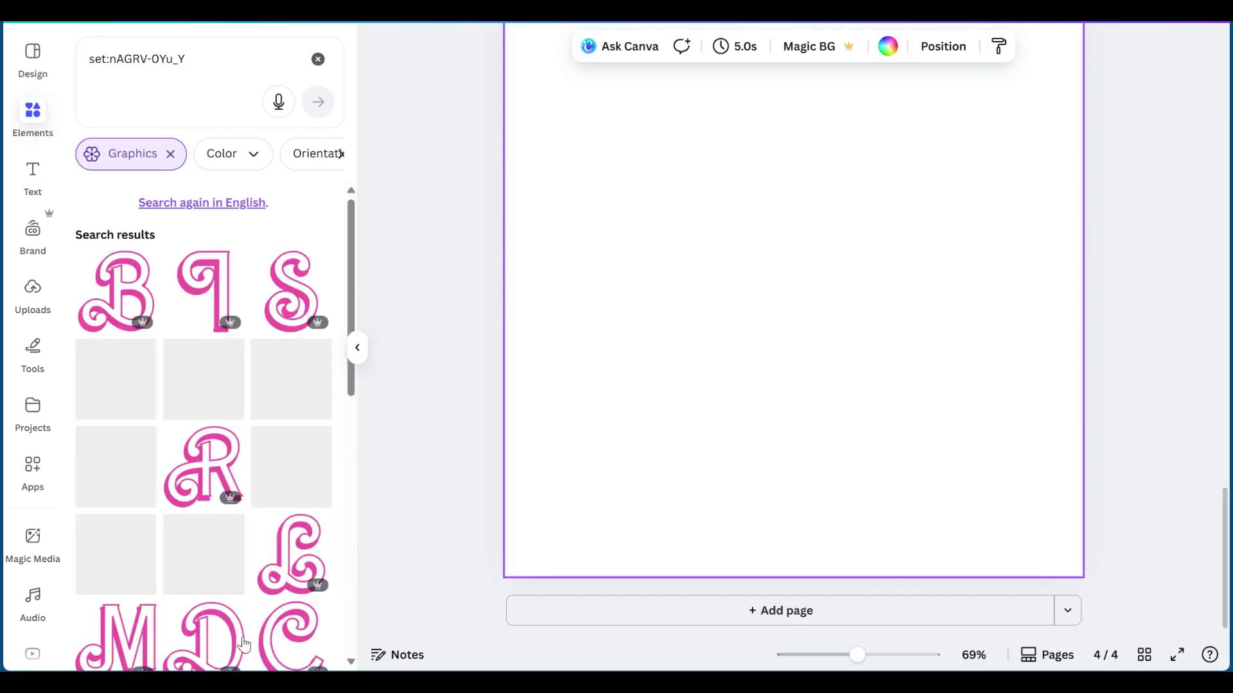
Add the pink letter B to page 4, shrink it to about half its size and place it near the page's upper-left corner
click(115, 291)
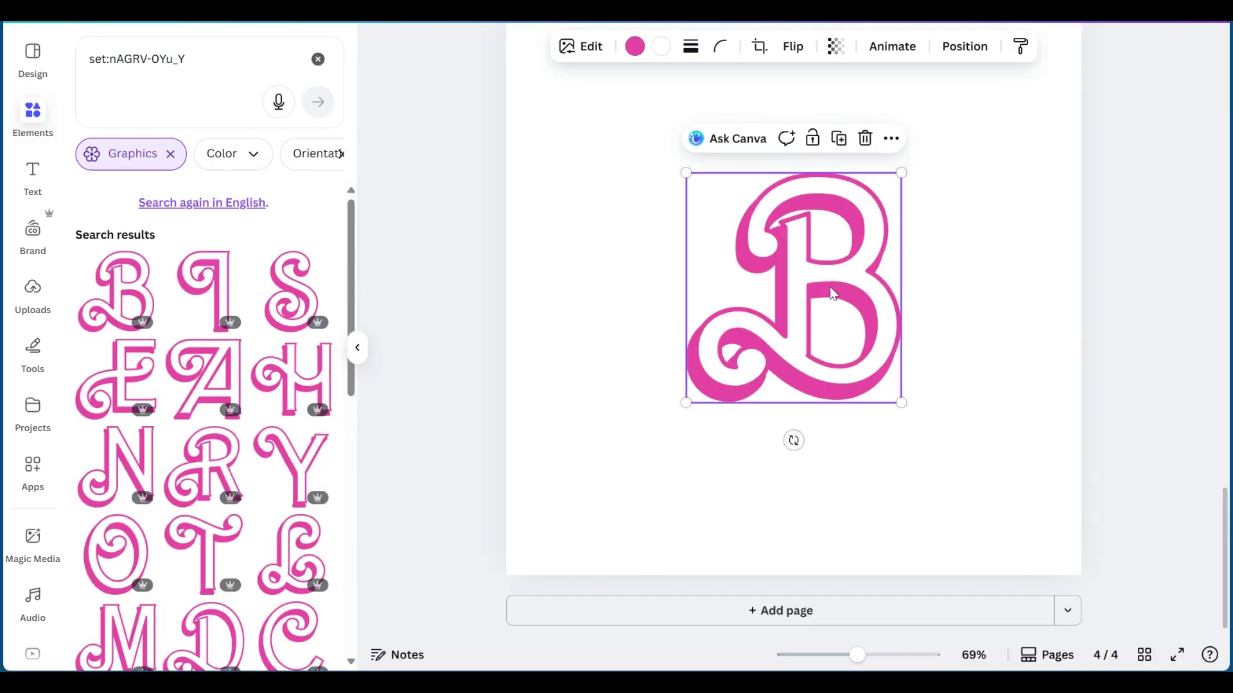
drag(902, 172, 802, 229)
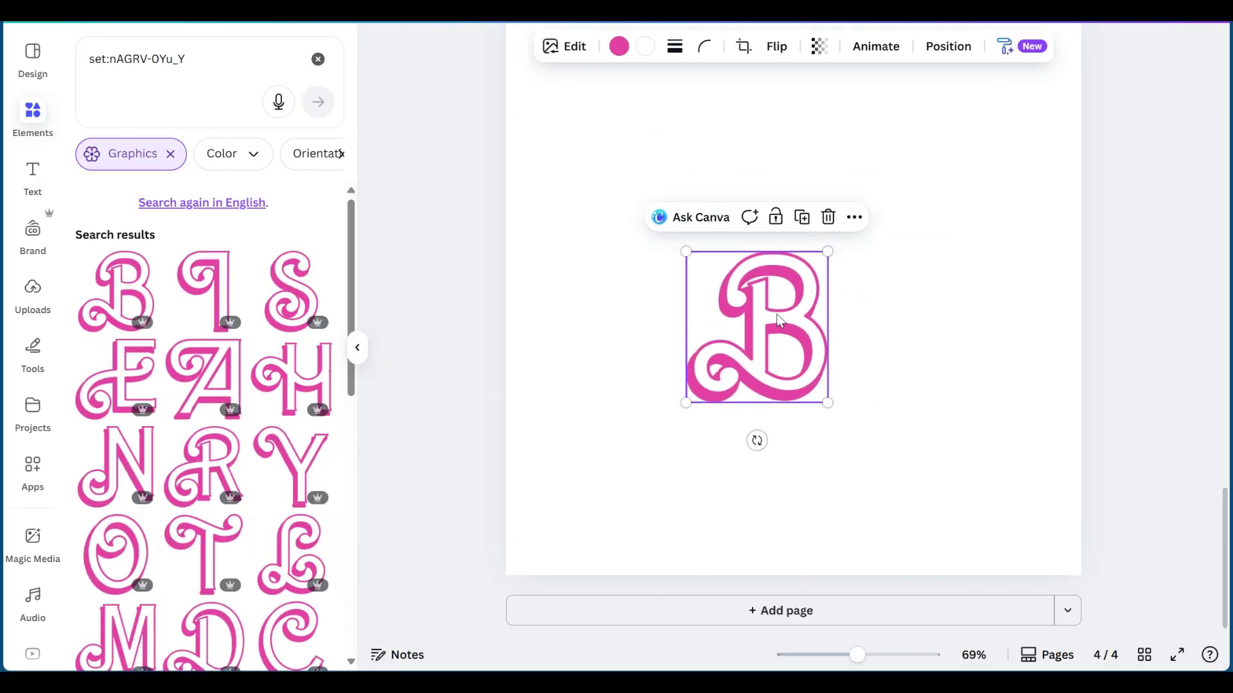
drag(782, 322, 633, 160)
drag(680, 239, 647, 206)
mouse_move(594, 150)
mouse_down()
mouse_move(635, 149)
mouse_move(613, 153)
mouse_up()
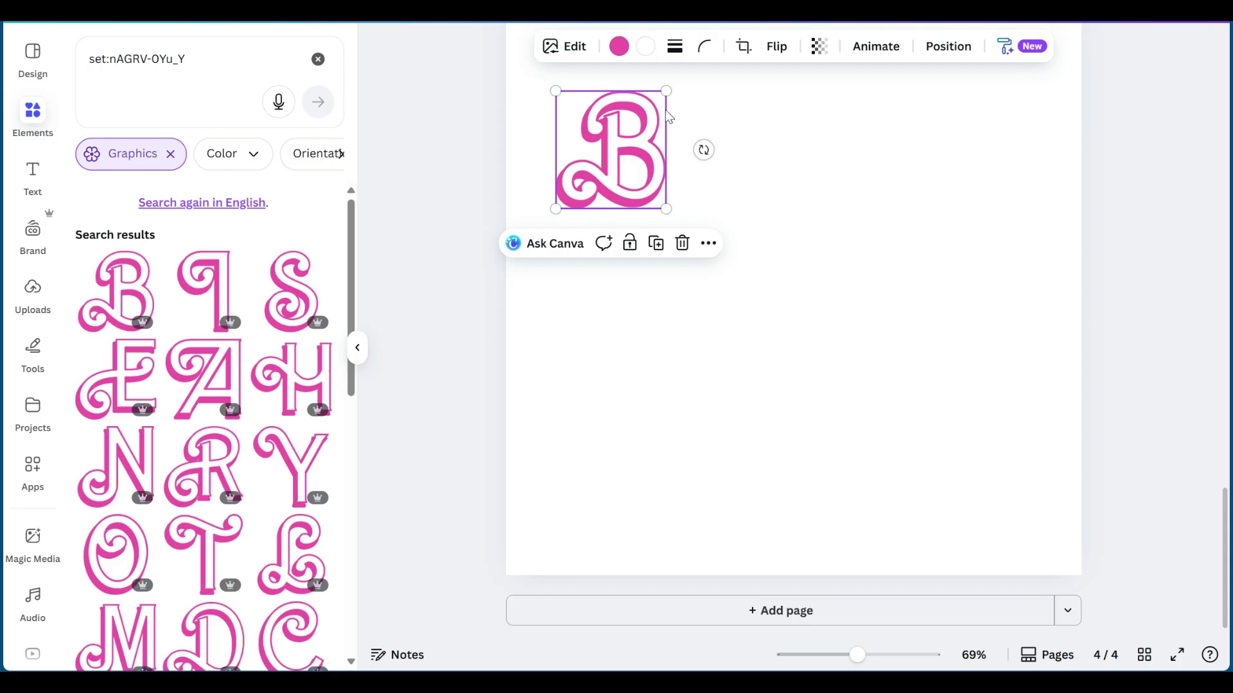
Shrink the pink letter B on page 4 by about a quarter
drag(661, 85, 597, 117)
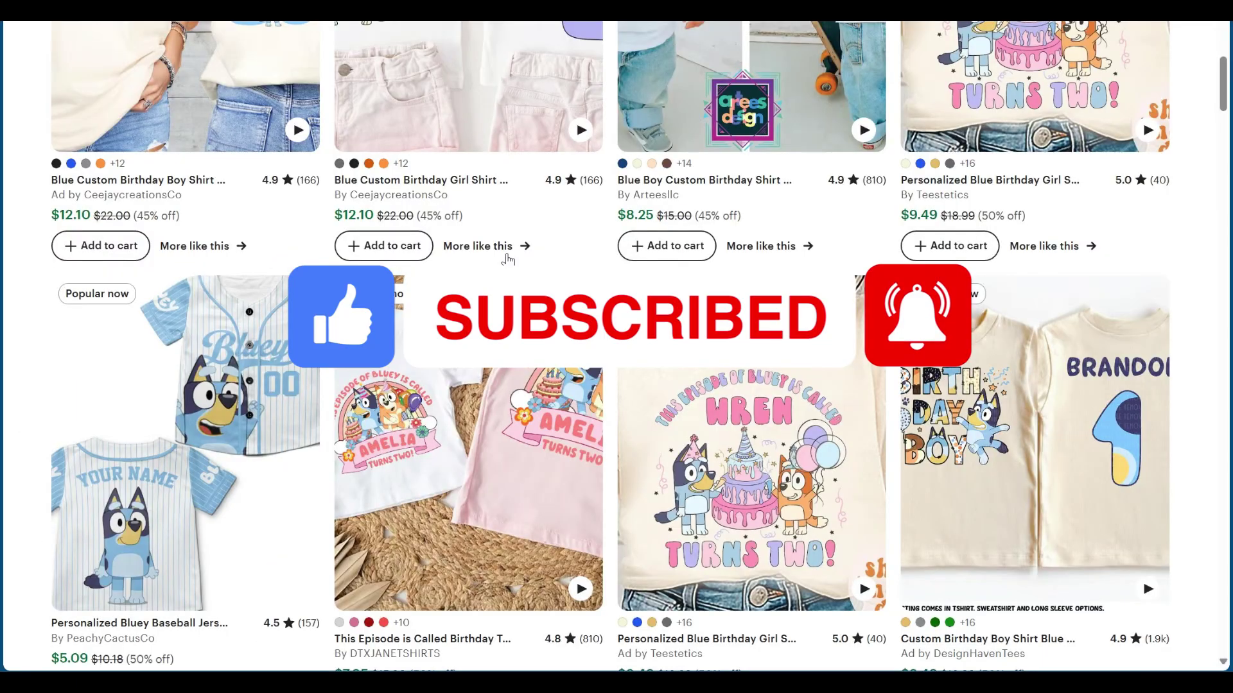
Switch to the Etsy shirt listings and replace "bluey" with "barbie" in the birthday shirt search
scroll(507, 258, up, 10)
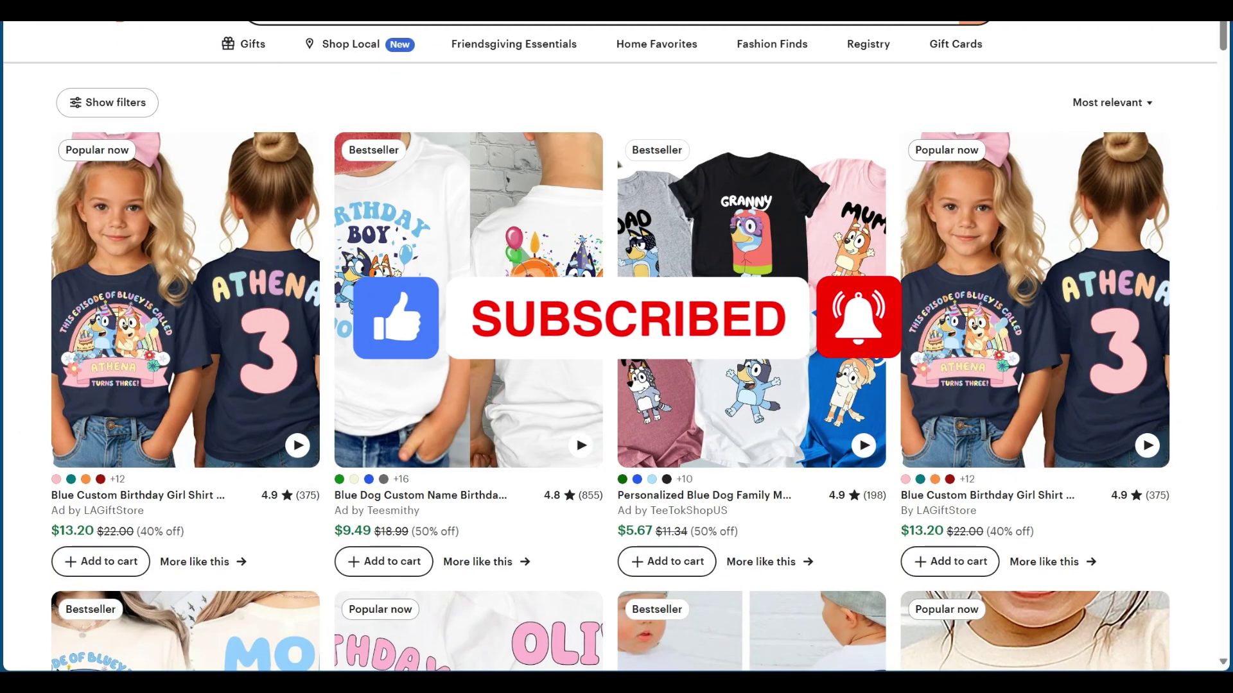
click(513, 23)
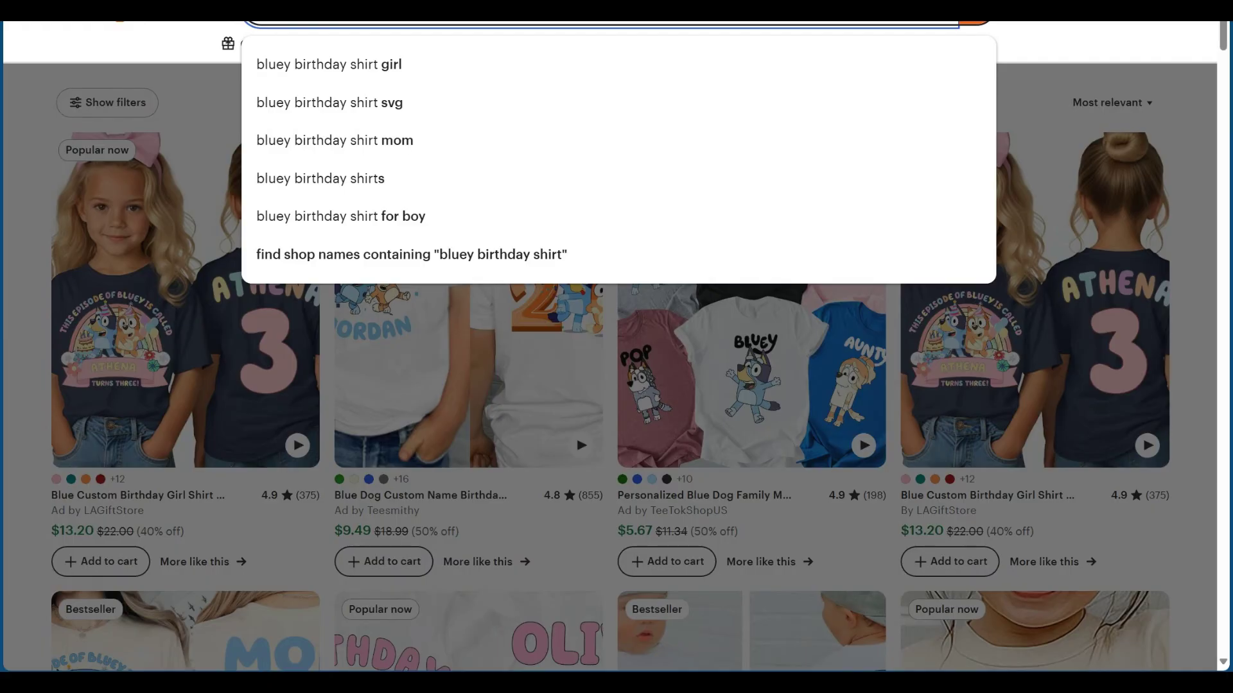
key(BackSpace)
key(BackSpace)
key(BackSpace)
key(BackSpace)
key(BackSpace)
text(barbie)
key(Return)
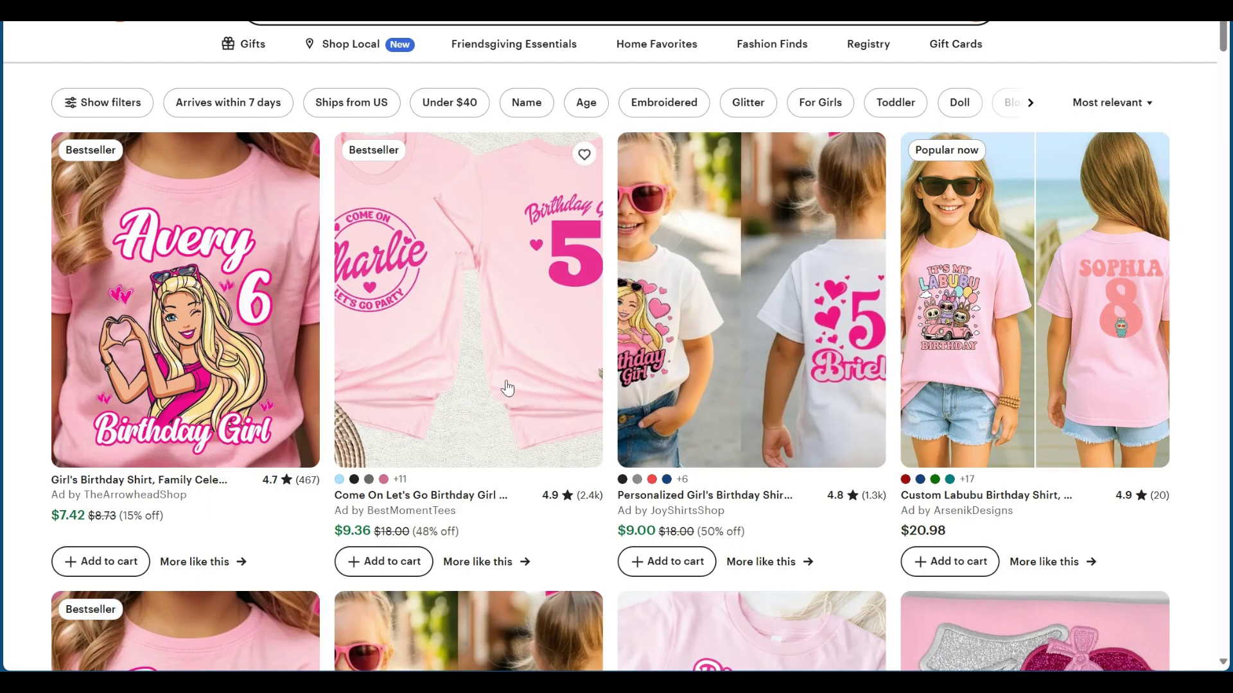
Examine the lettering and silhouette designs on the Barbie birthday shirt listings
scroll(508, 389, down, 8)
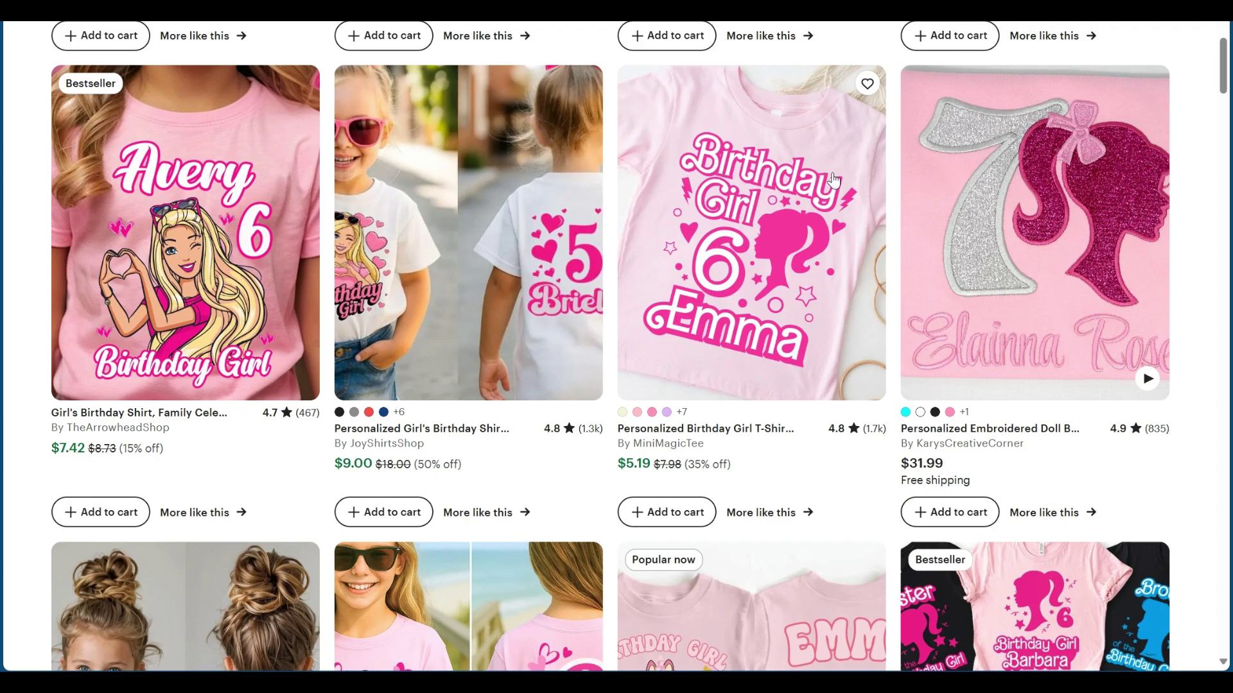
scroll(717, 313, down, 2)
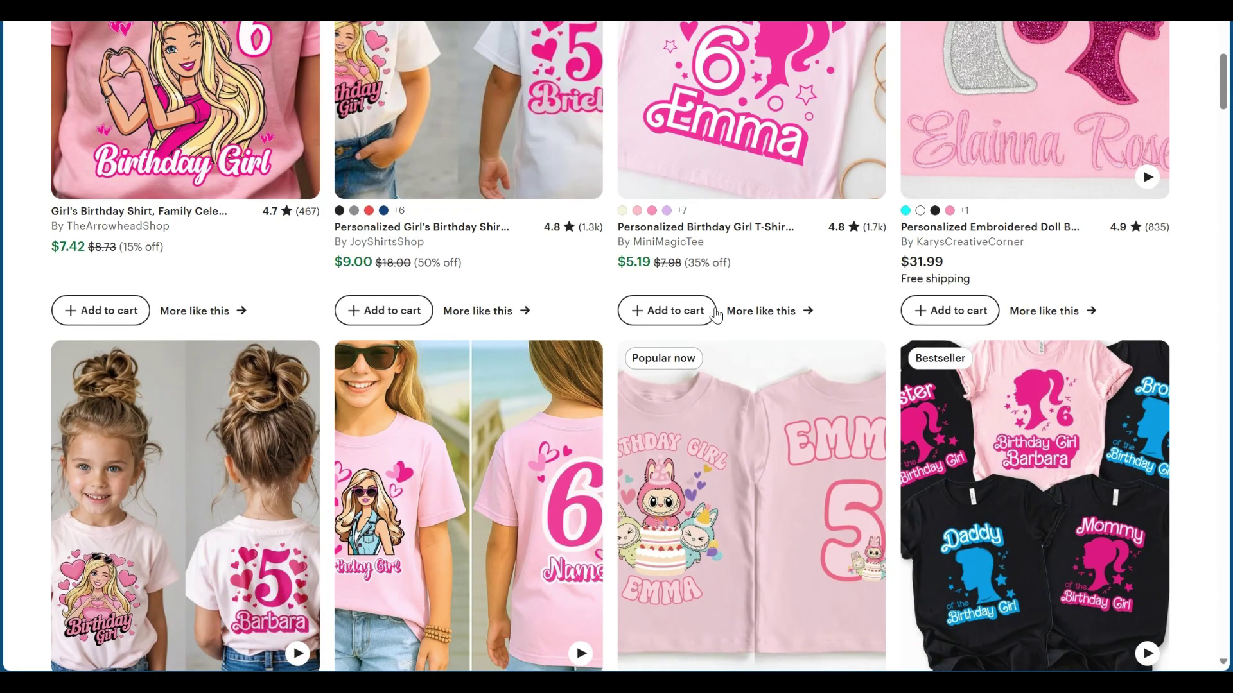
scroll(831, 206, up, 1)
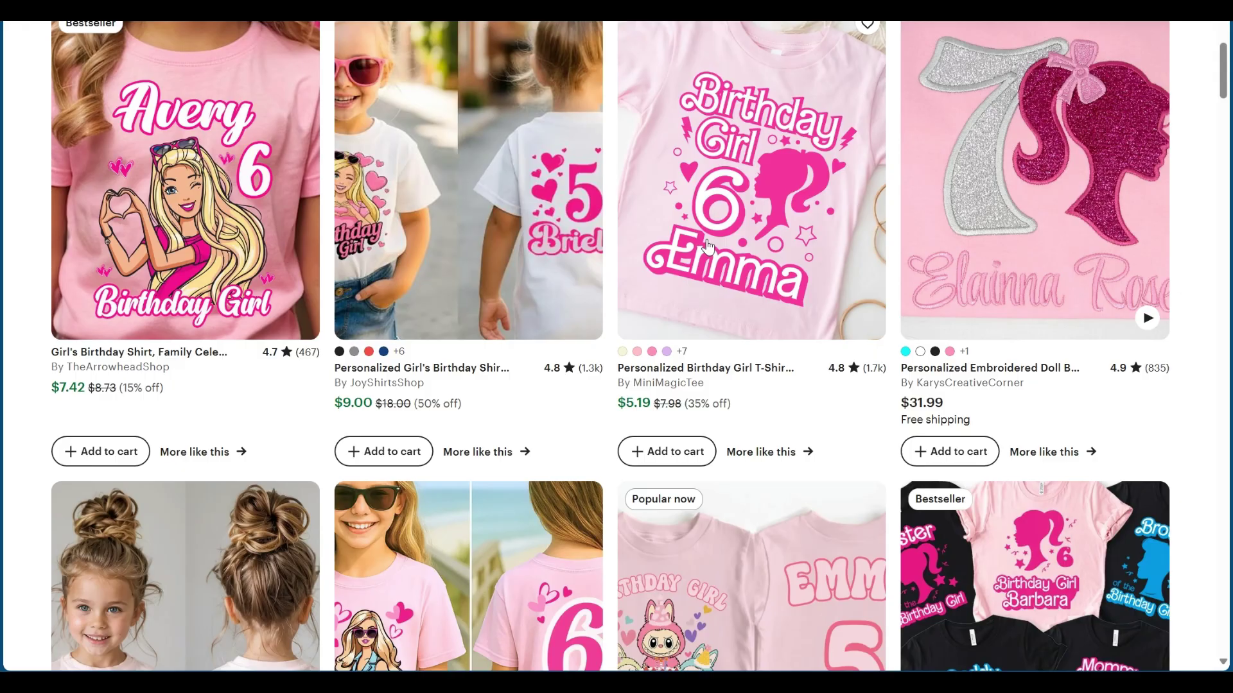
scroll(717, 235, up, 1)
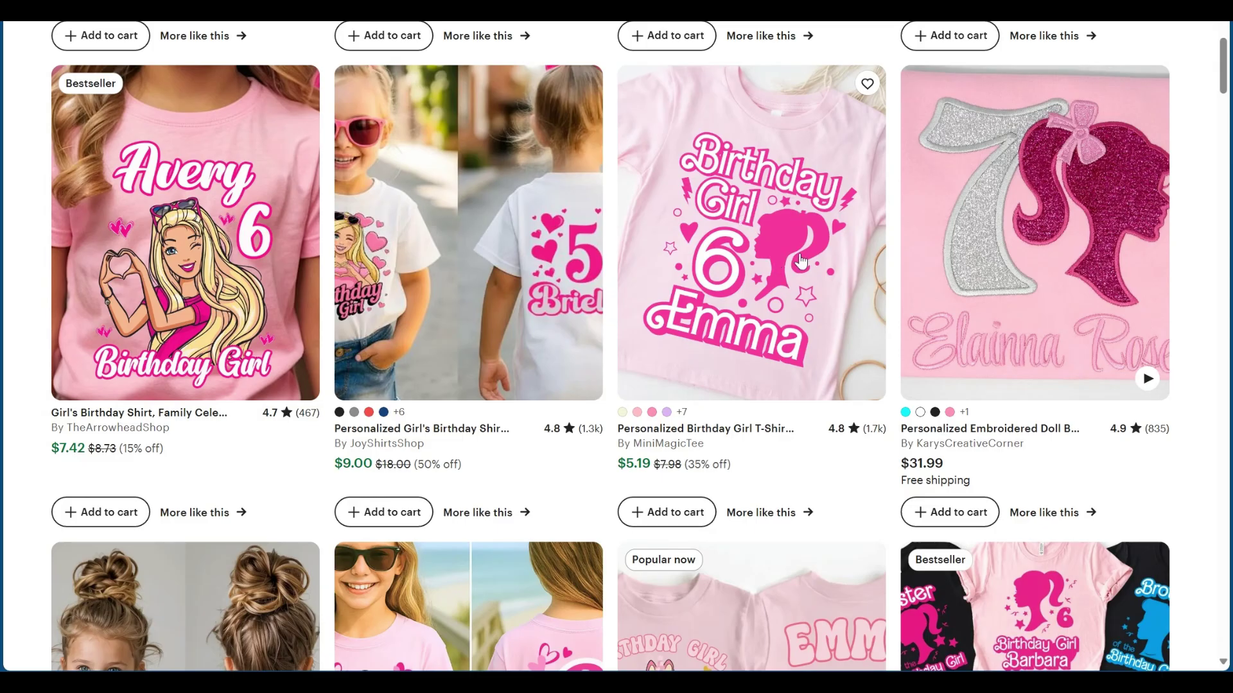
scroll(710, 261, down, 5)
scroll(710, 262, up, 6)
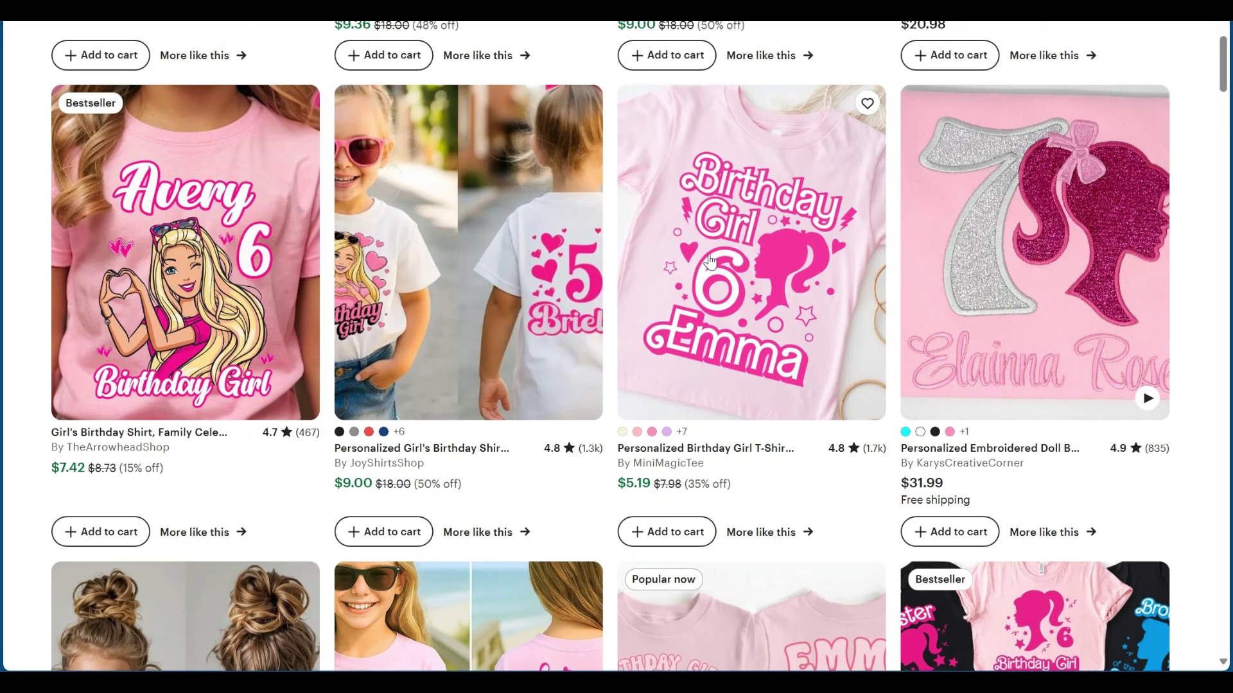
scroll(711, 261, up, 3)
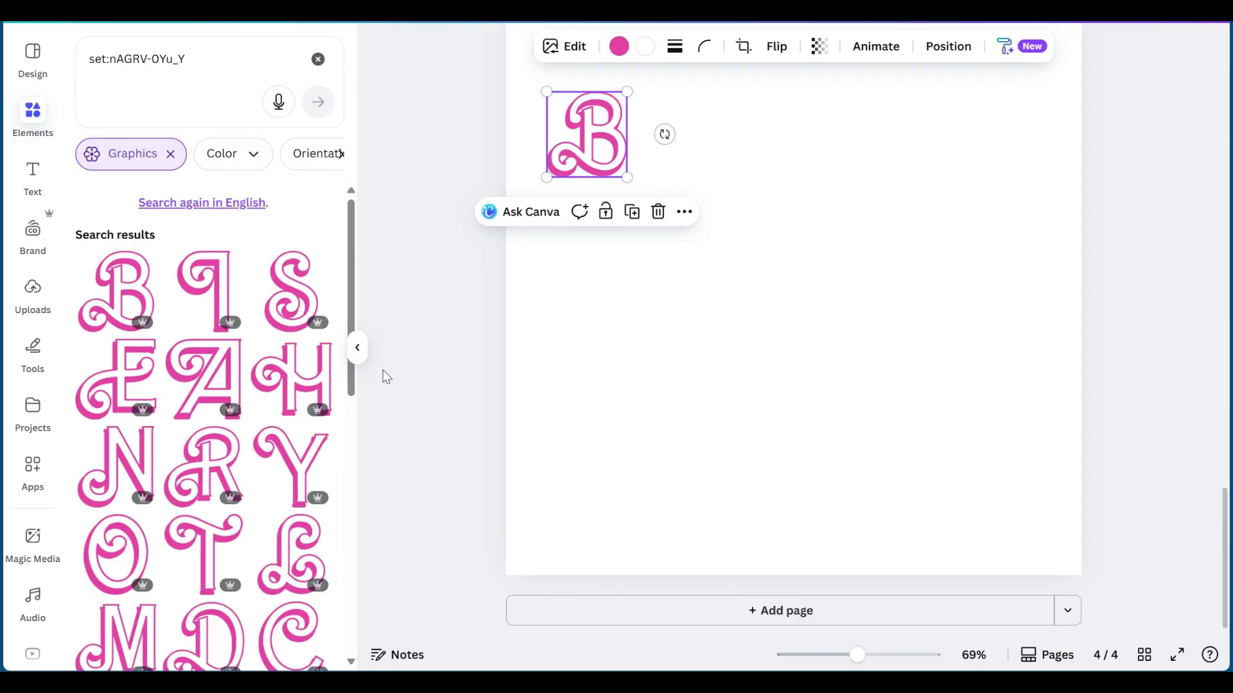
Switch back to Canva, add the pink letter A to page 4 and place it beside the B at matching height
scroll(231, 380, down, 1)
scroll(224, 382, up, 1)
scroll(215, 384, down, 6)
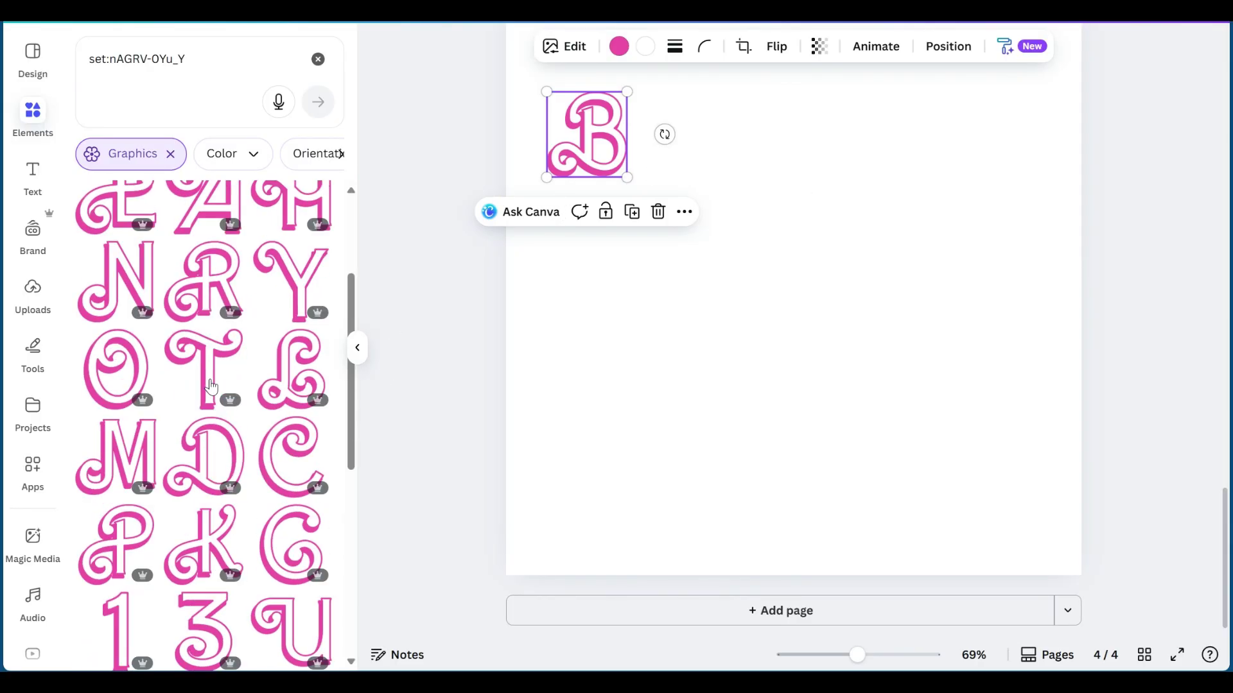
scroll(212, 379, up, 6)
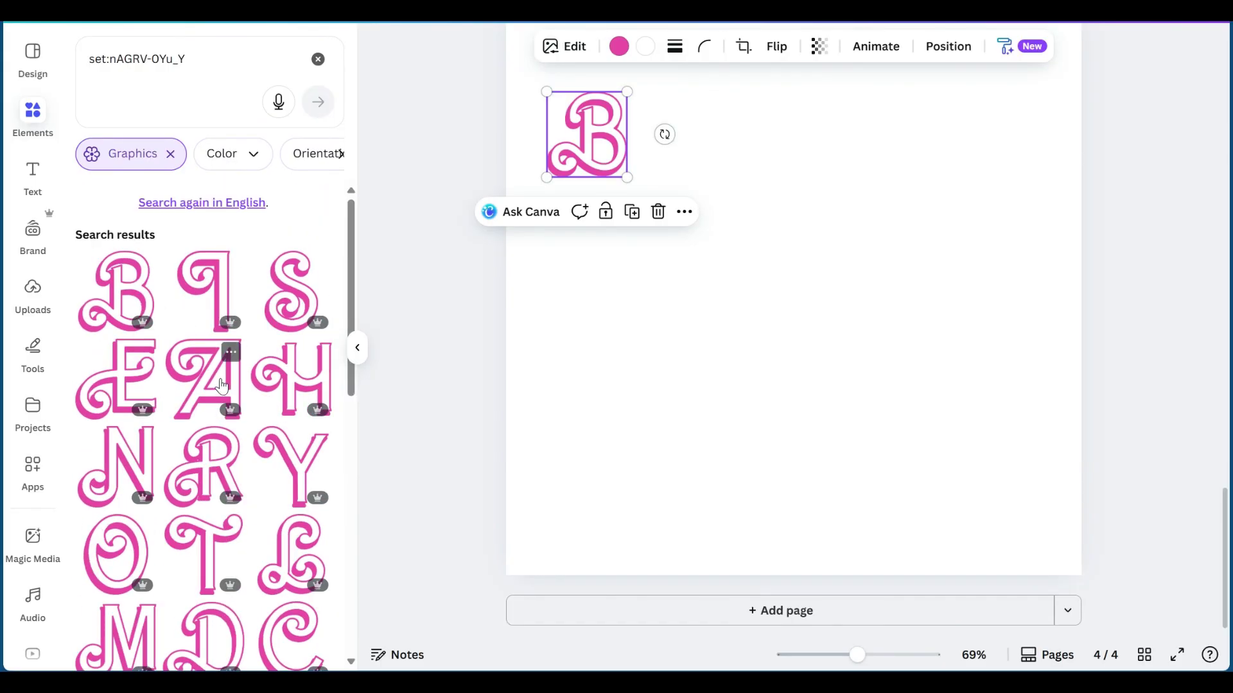
click(221, 385)
drag(902, 403, 788, 284)
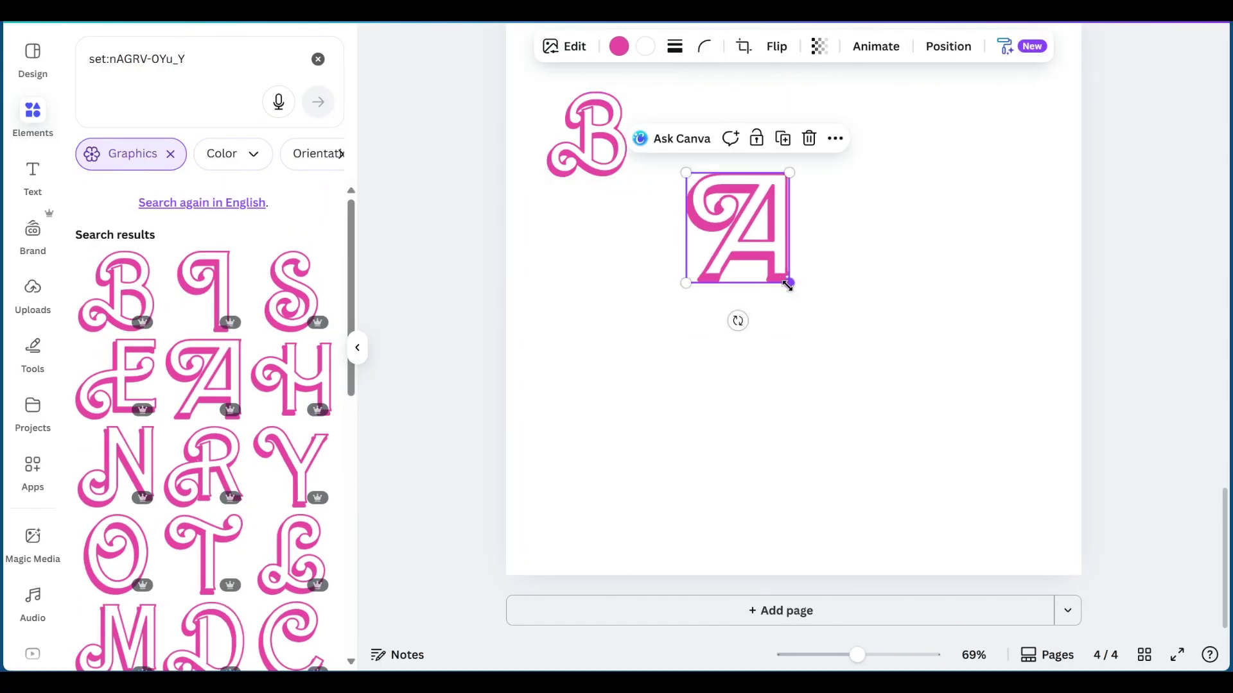
drag(726, 201, 671, 120)
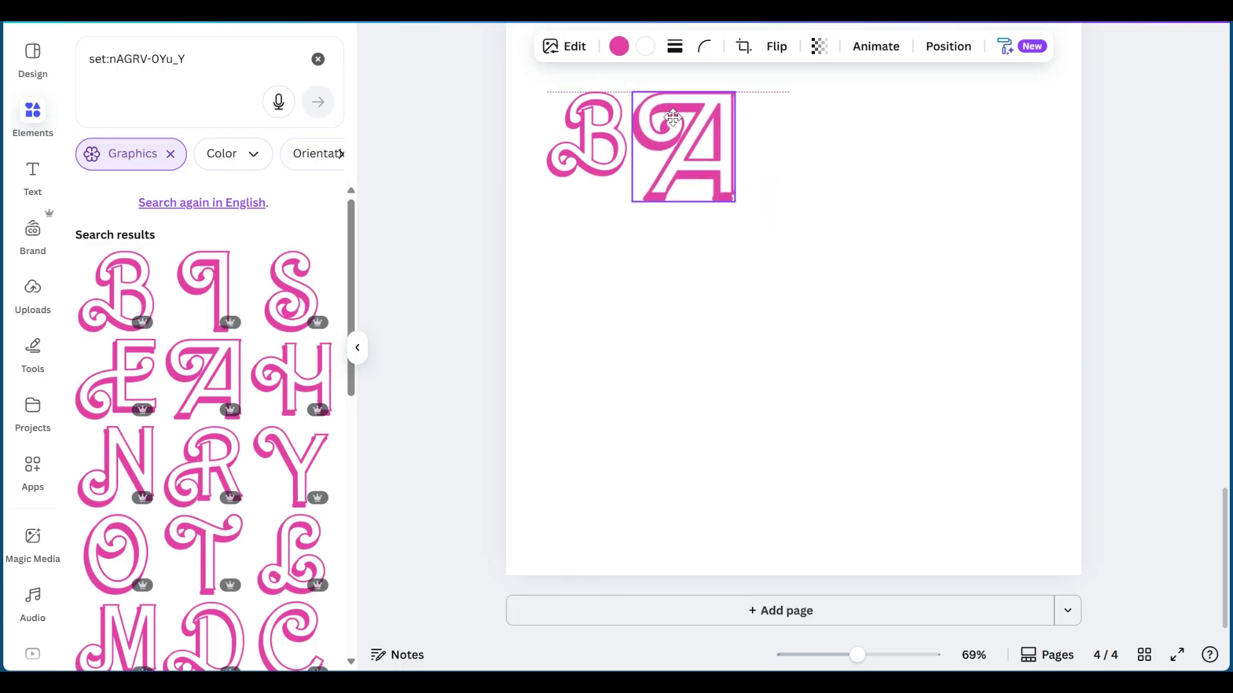
drag(735, 202, 707, 175)
click(834, 138)
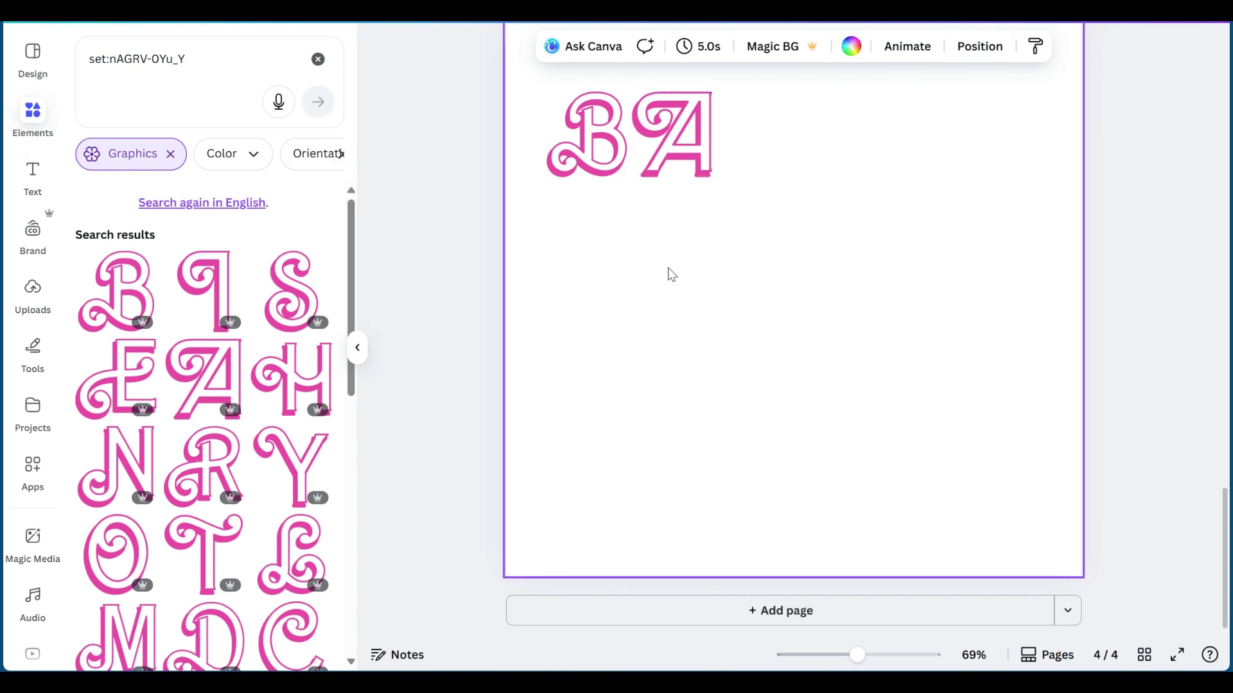
Replace the letter collection search in the elements with a search for "barbie"
click(52, 187)
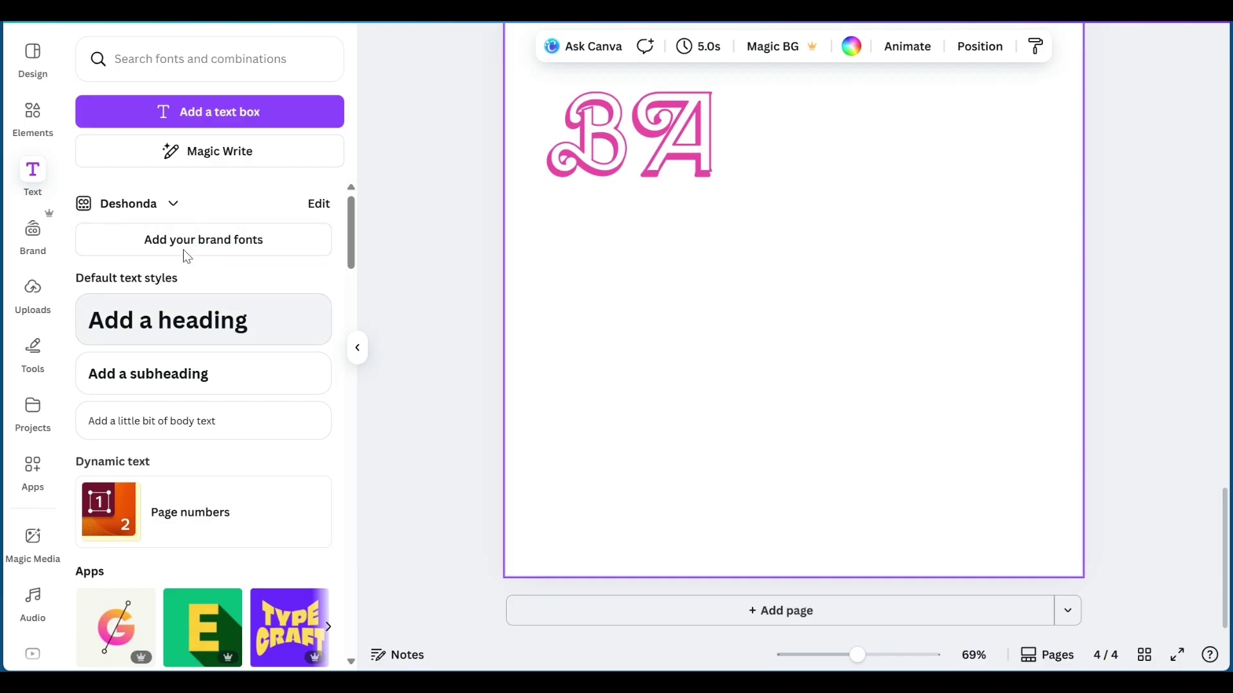
click(32, 121)
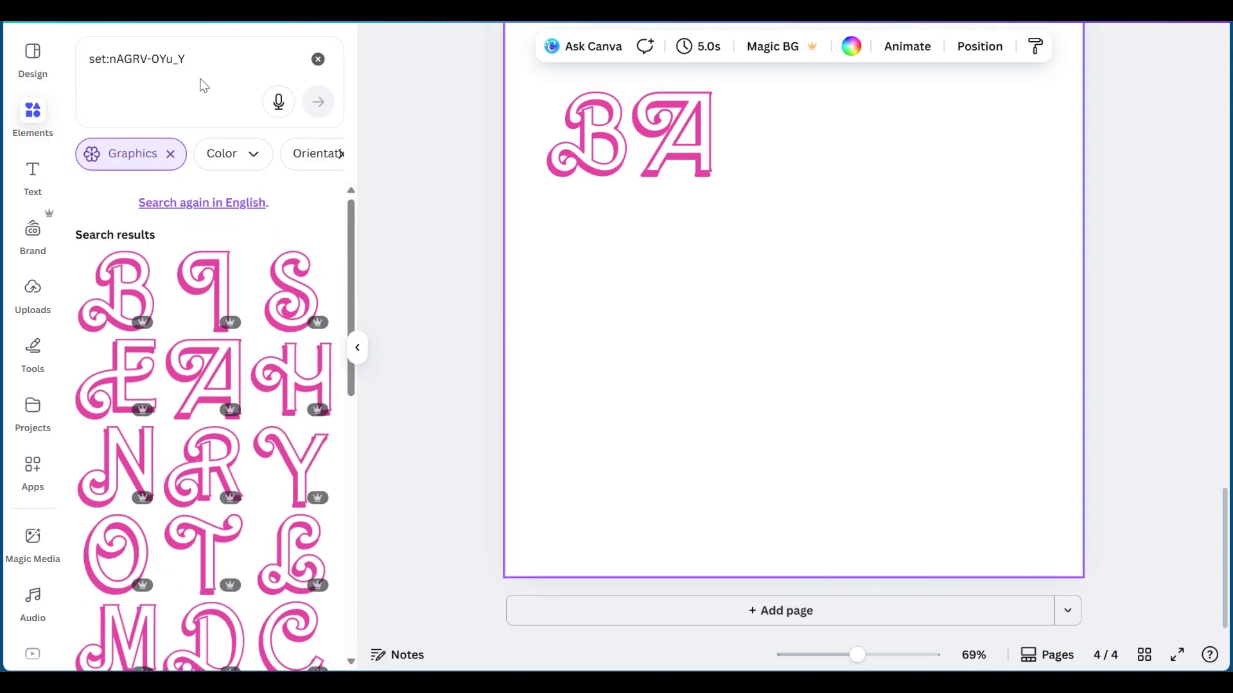
click(318, 60)
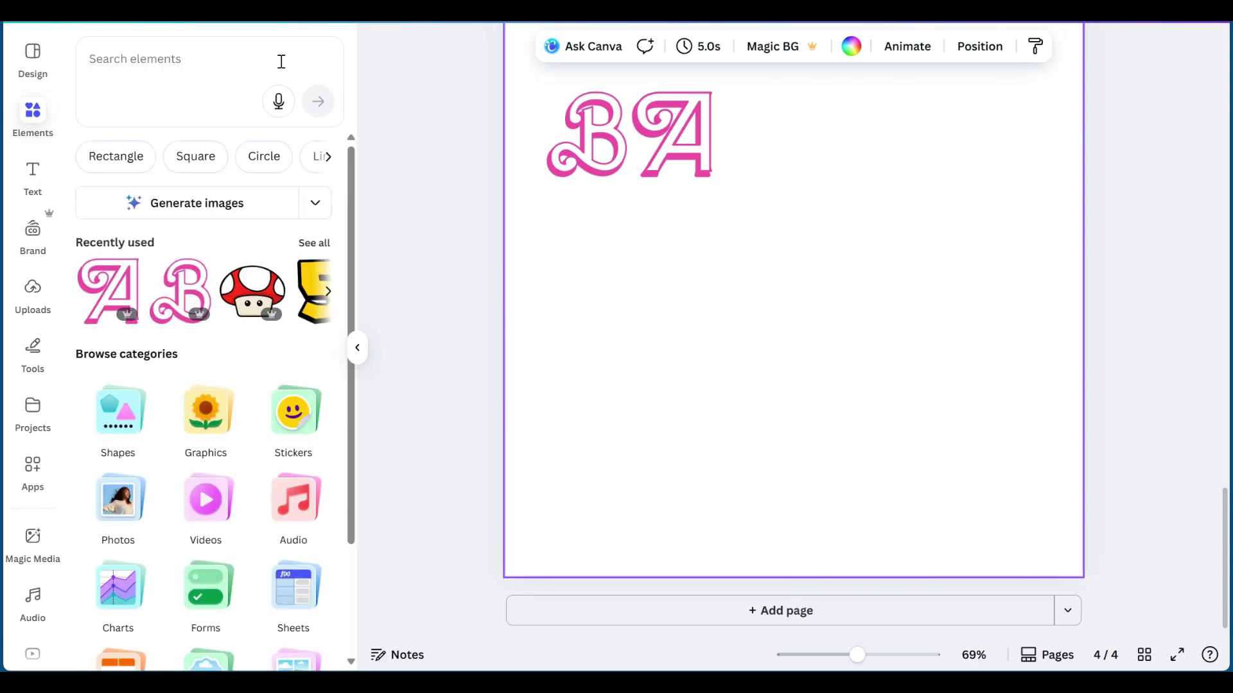
click(168, 53)
text(barbi)
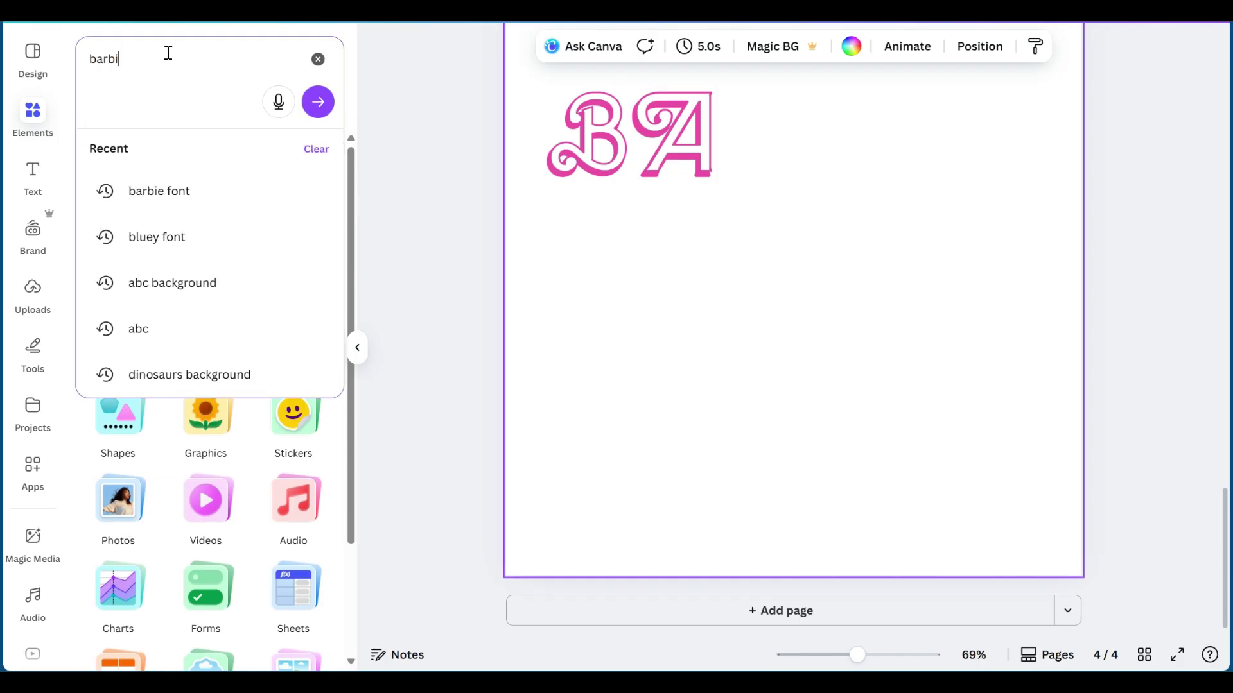
text(e)
key(Return)
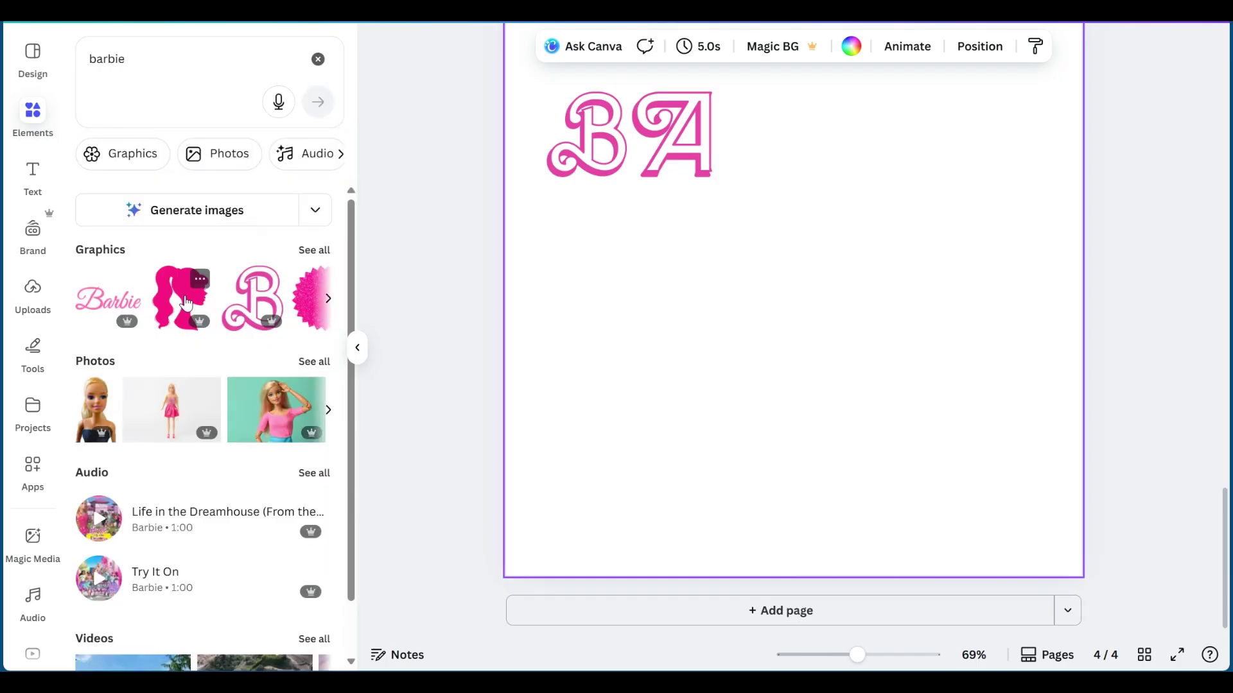
Add the pink ponytail silhouette beside the letter A at about two thirds of its inserted size and flip it horizontally
click(186, 302)
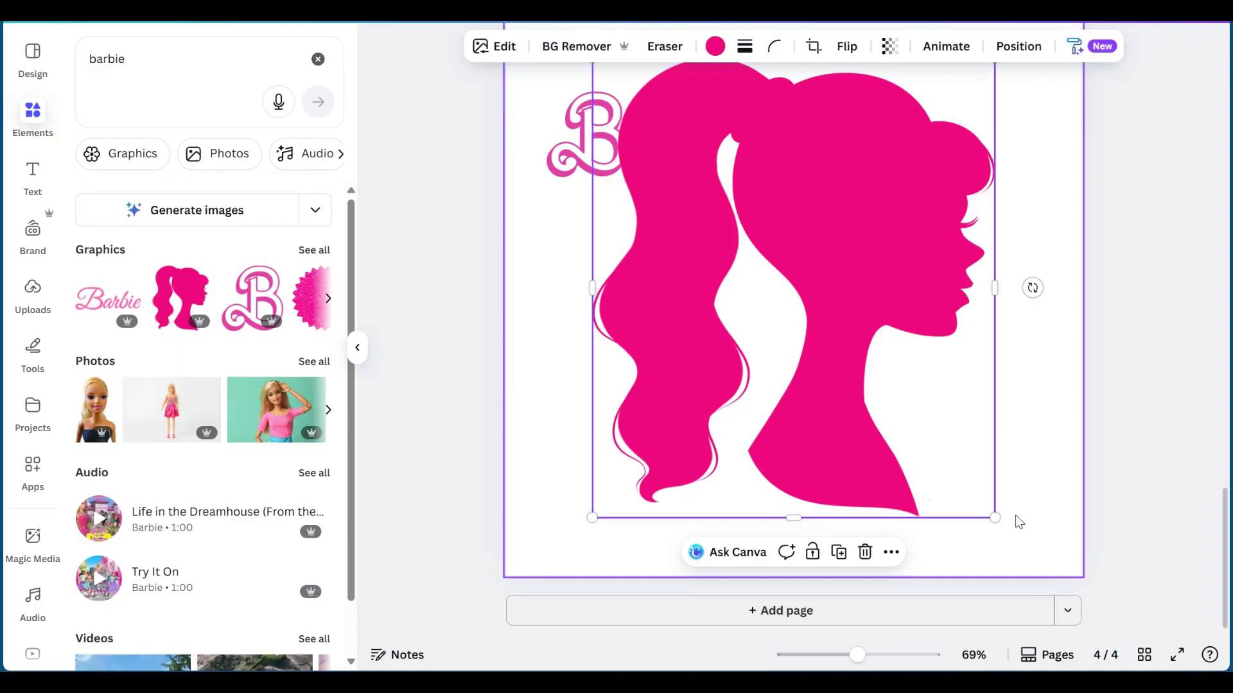
drag(995, 518, 846, 346)
drag(787, 236, 940, 298)
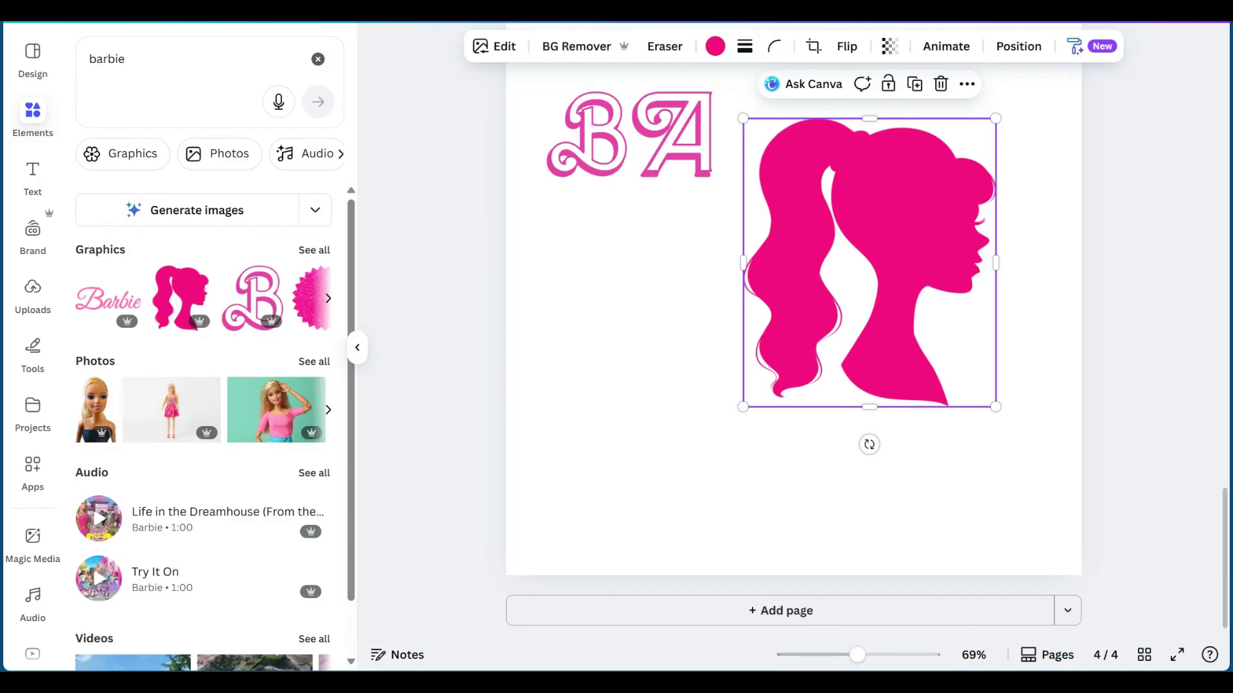
click(847, 48)
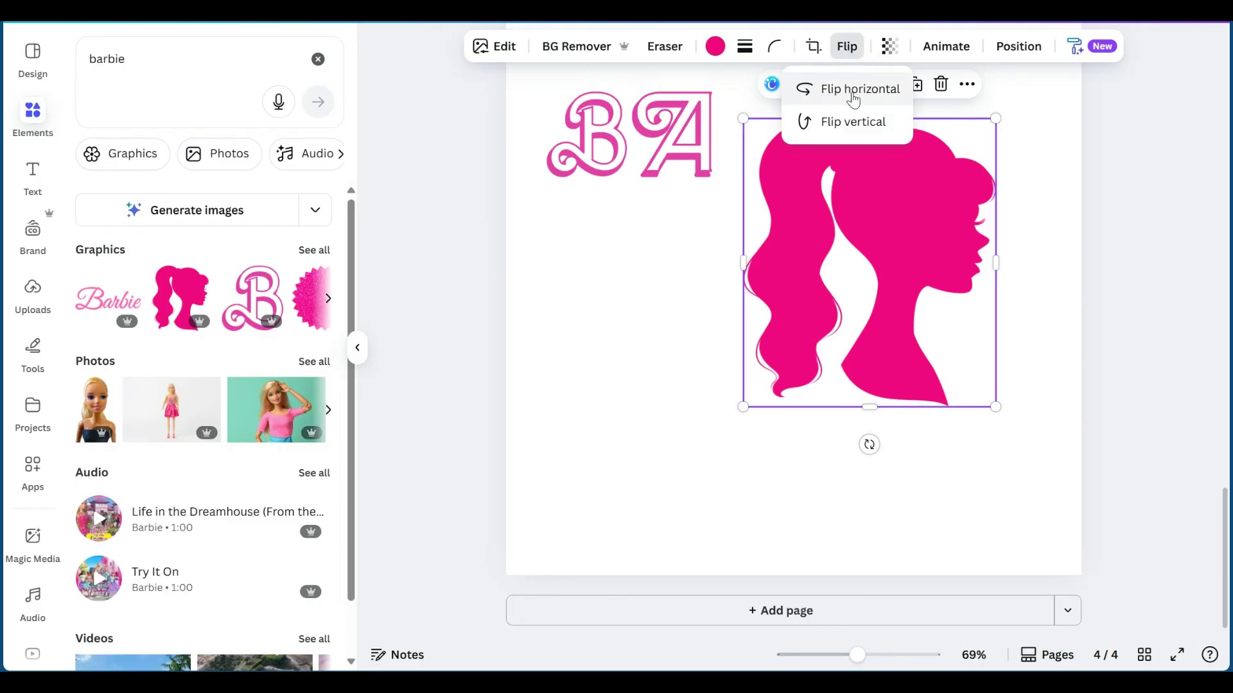
click(841, 95)
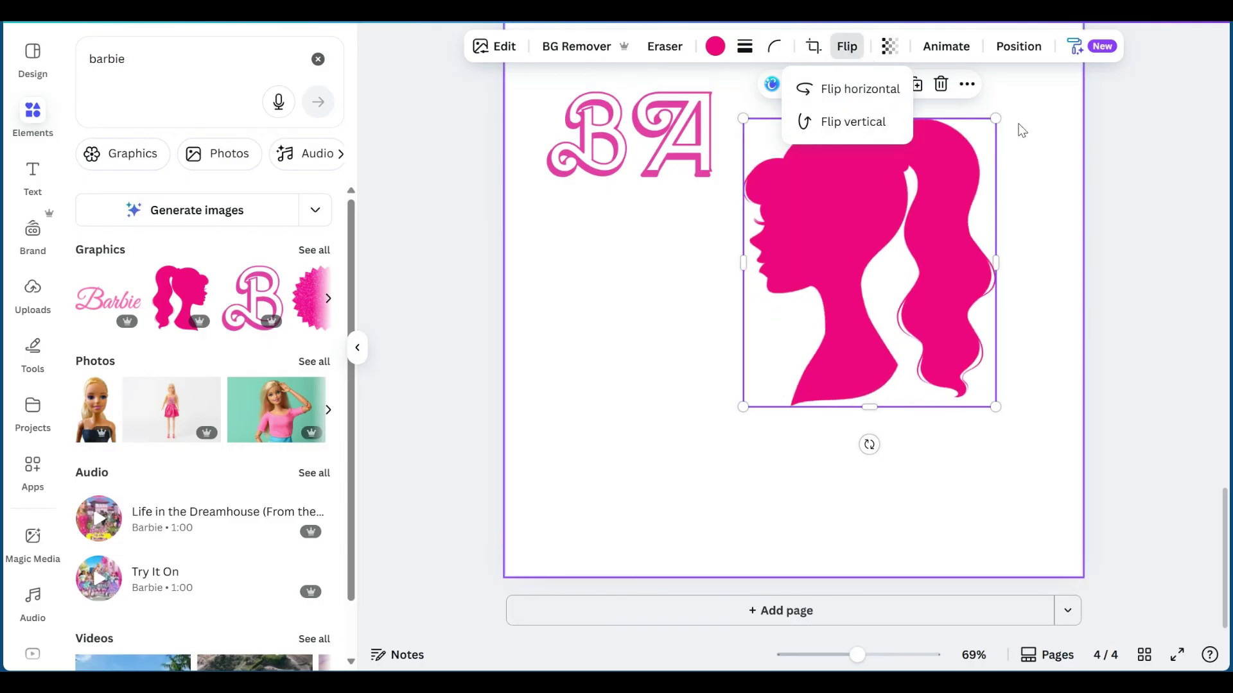
Shrink the silhouette by about a quarter, tilt it slightly clockwise and place it below and to the right of the letter A
drag(998, 119, 926, 191)
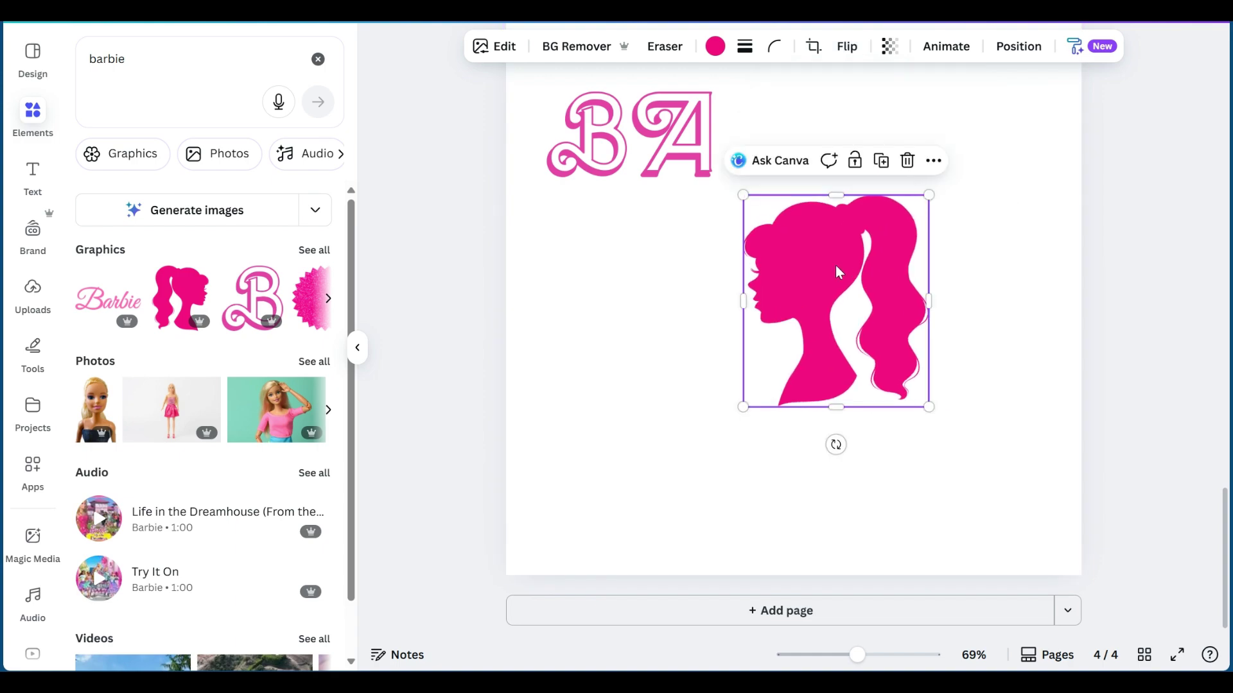
drag(836, 265, 836, 181)
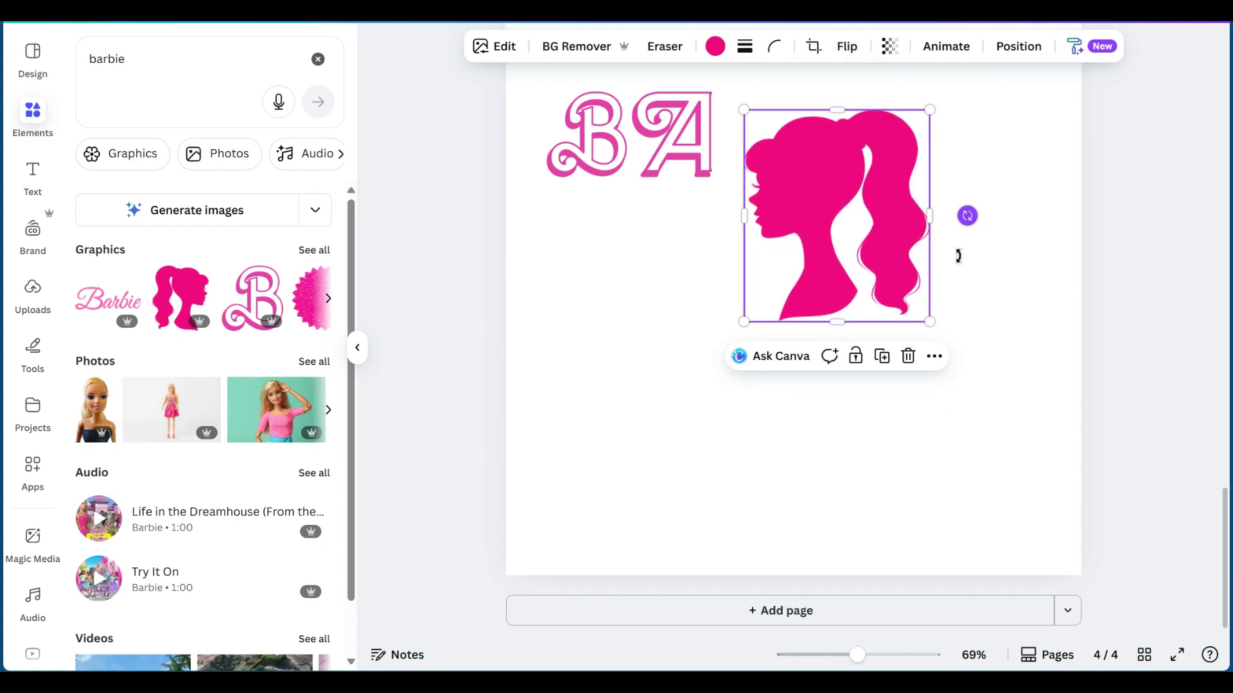
drag(966, 215, 943, 239)
drag(825, 230, 849, 278)
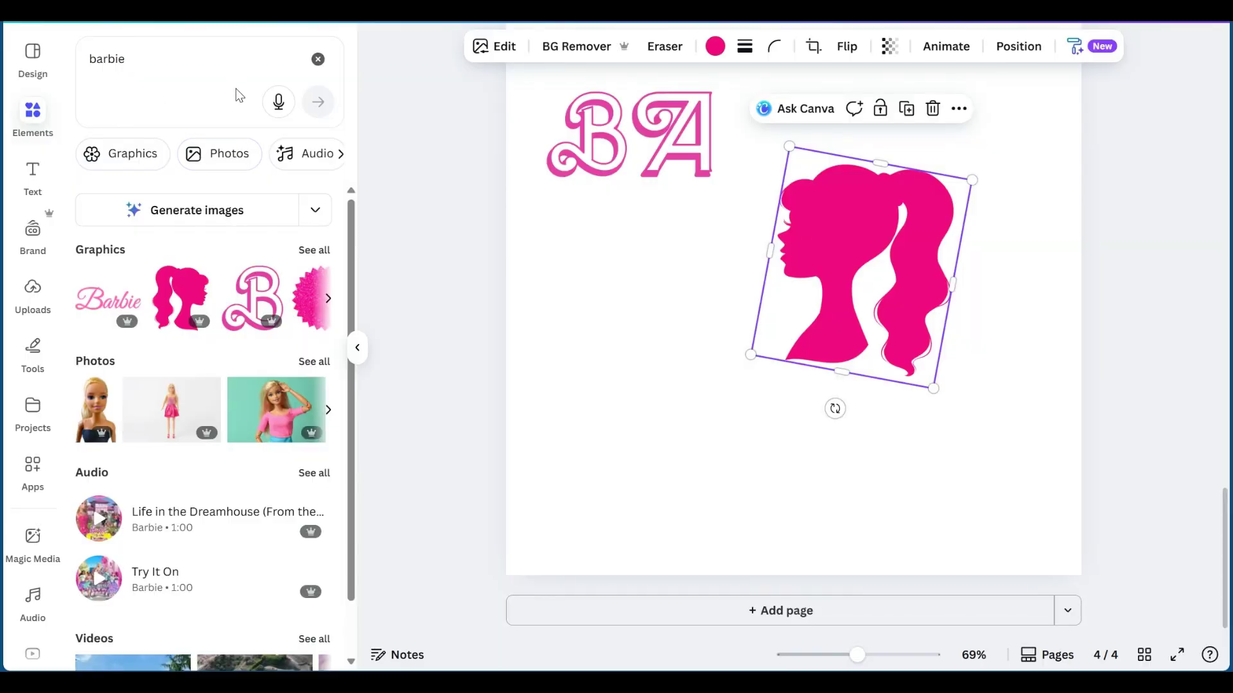
click(146, 64)
key(BackSpace)
text(h)
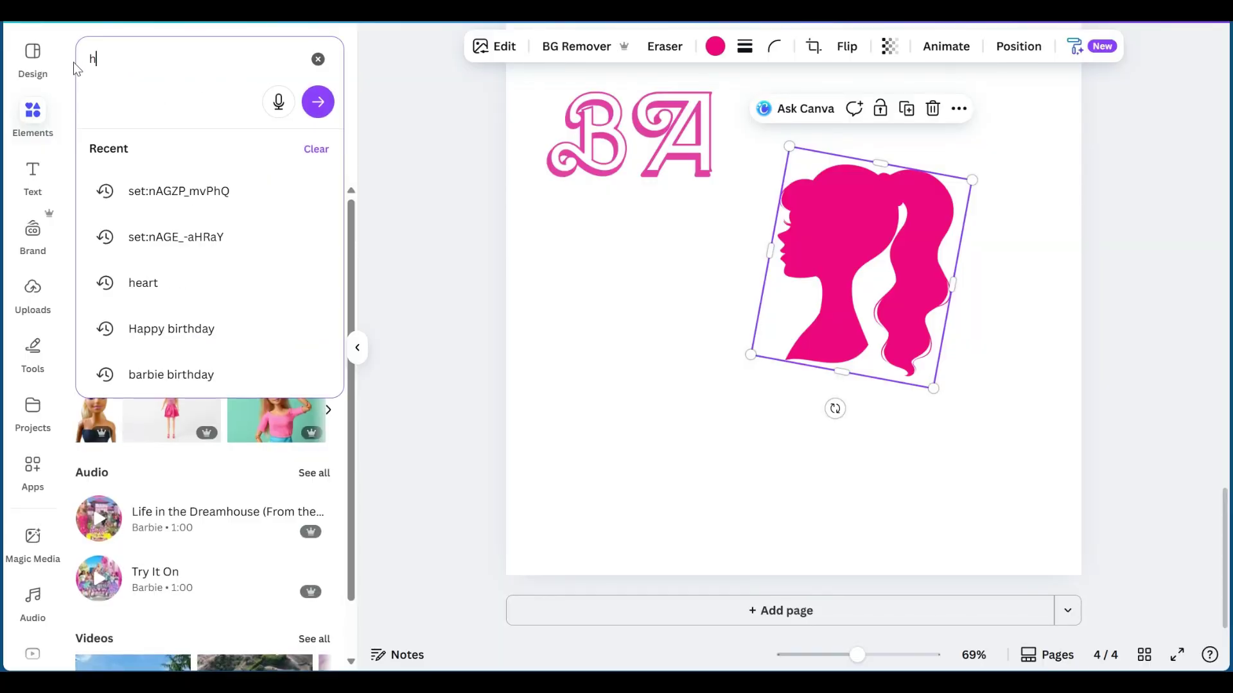
text(eat)
key(BackSpace)
key(BackSpace)
key(BackSpace)
key(BackSpace)
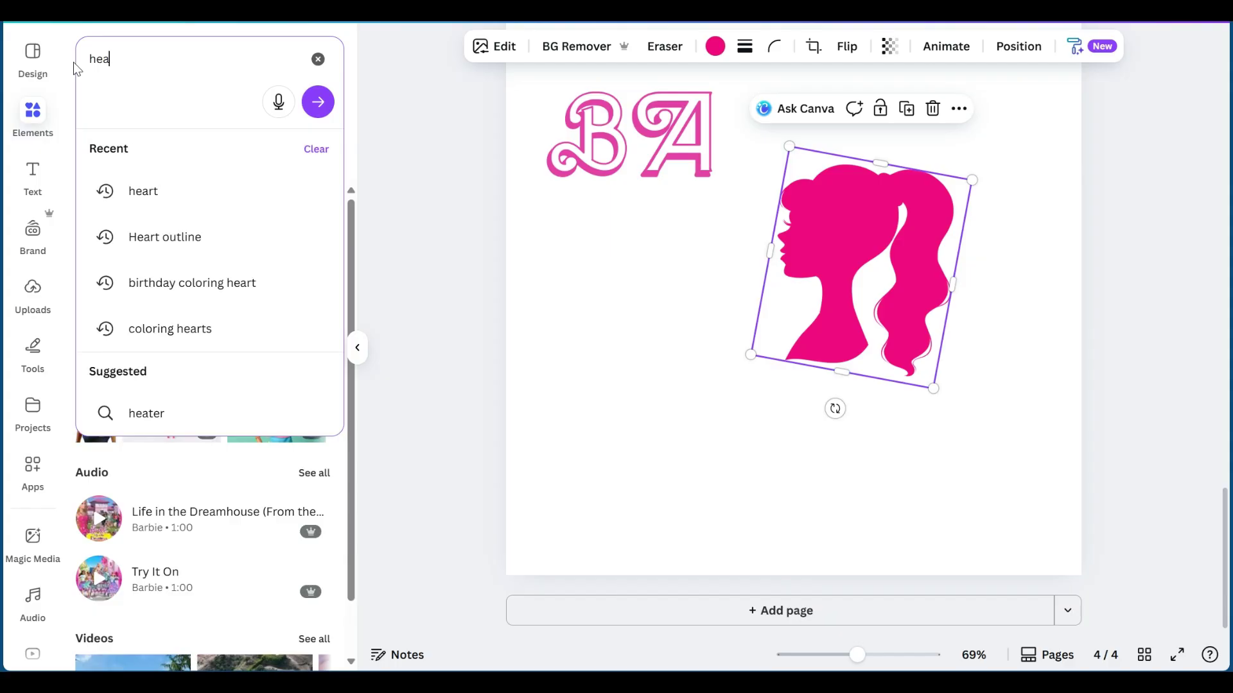
Search the elements for "barbie" and list all matching graphics
text(barbie)
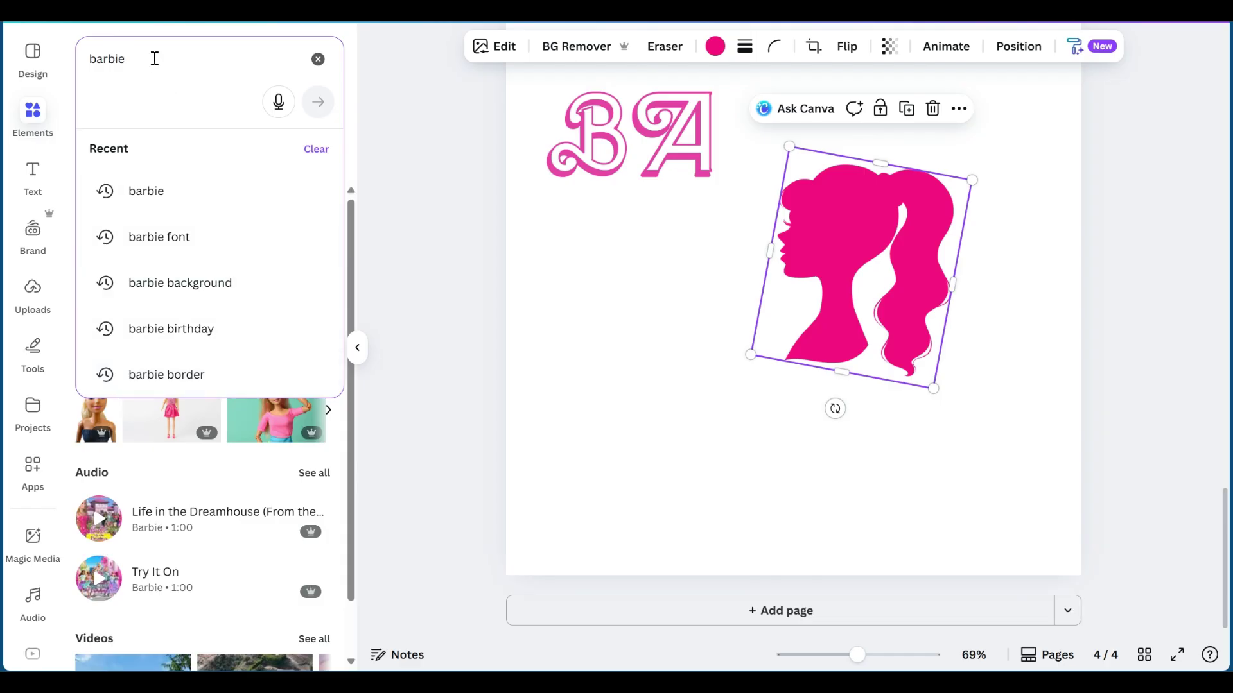
click(153, 191)
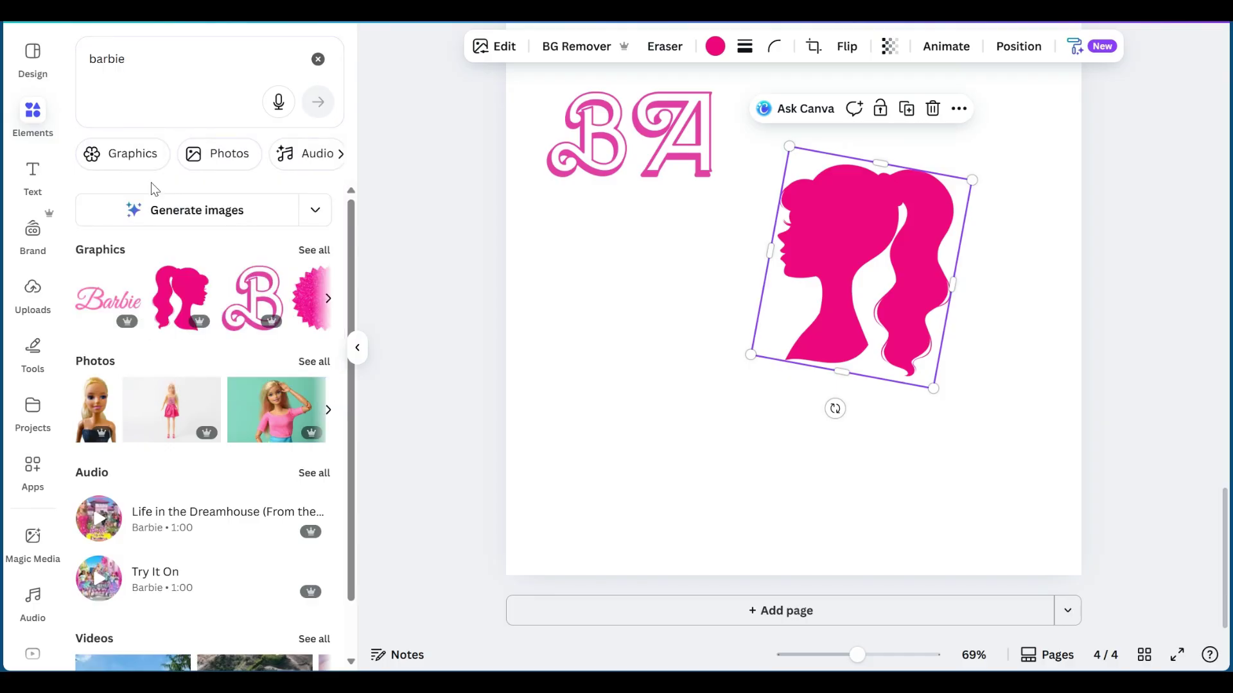
click(313, 251)
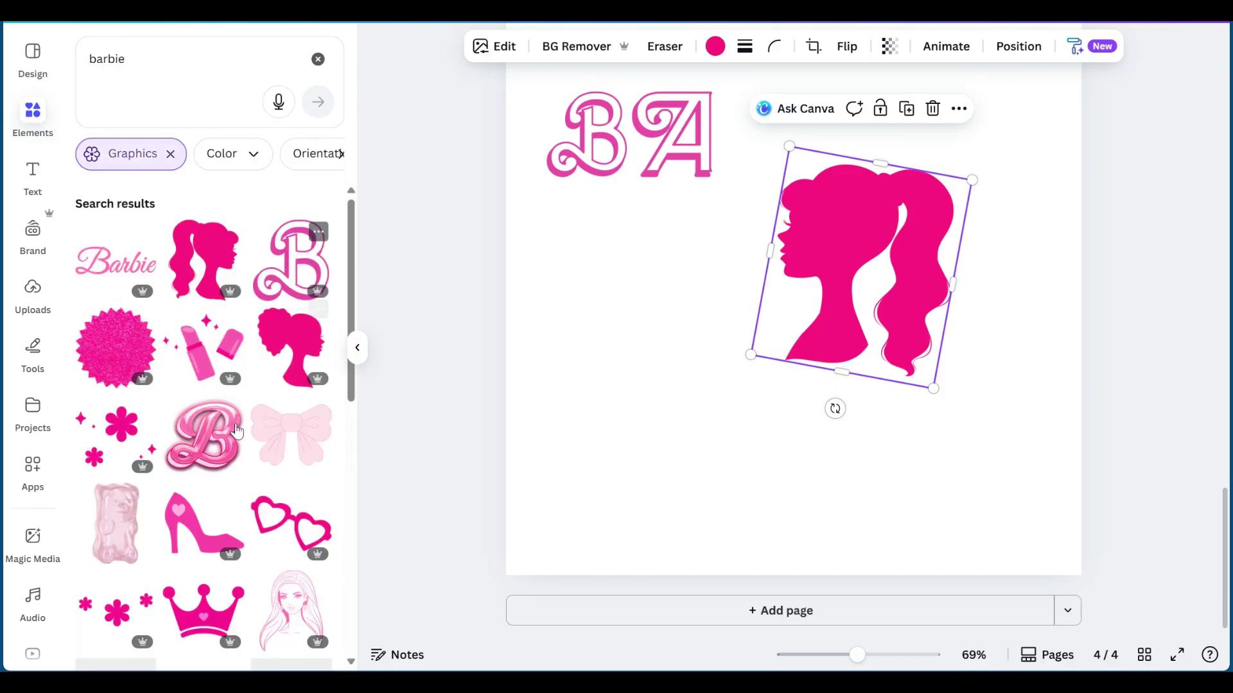
Add the pink flowers-and-sparkles graphic, shrink it to about half its size and place it below the letter B
scroll(180, 402, down, 2)
click(107, 334)
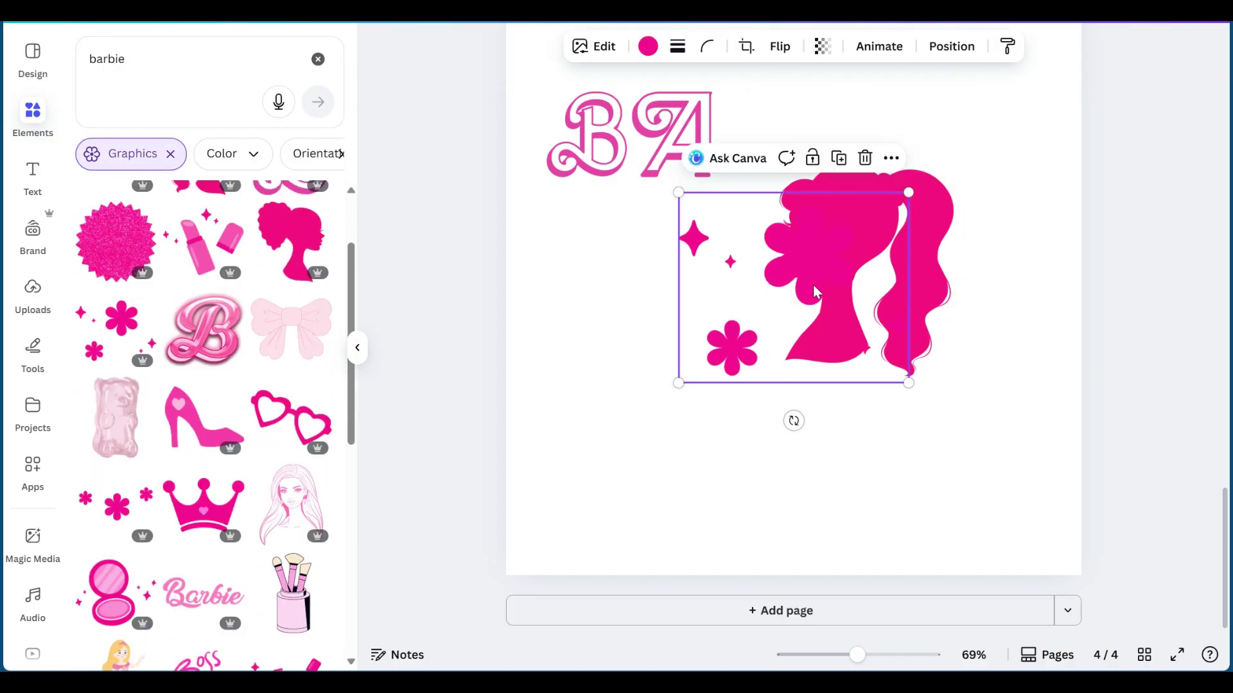
drag(729, 298, 611, 336)
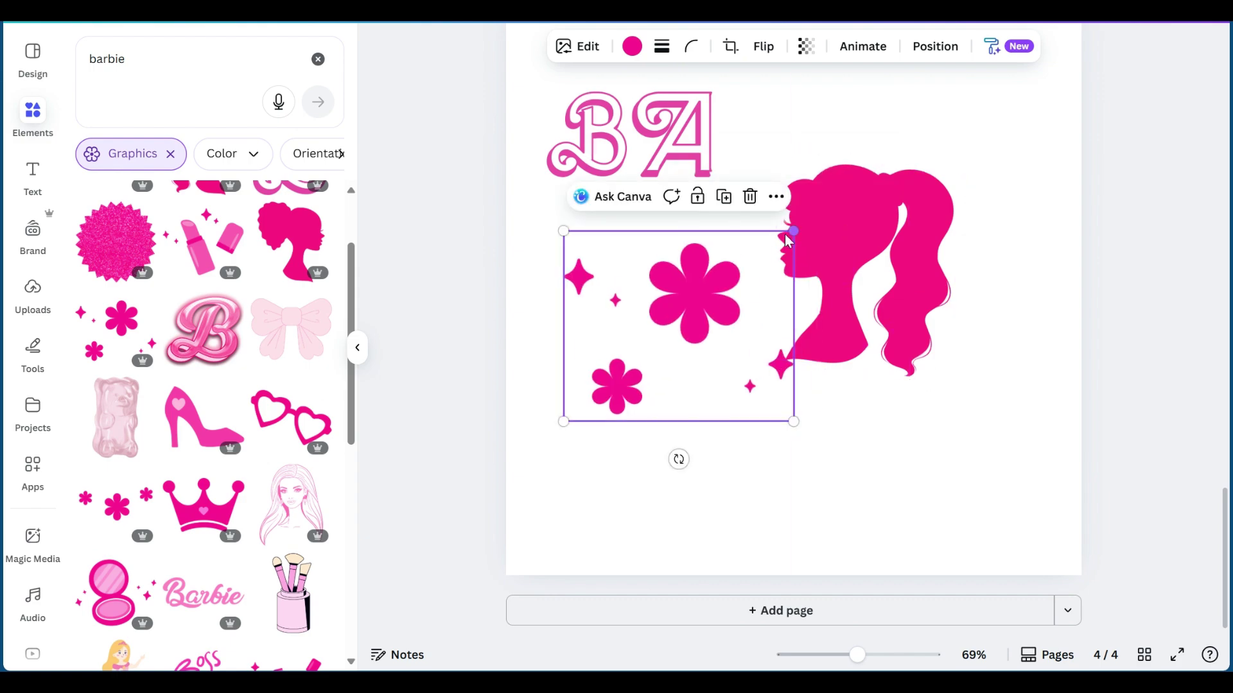
drag(790, 230, 682, 319)
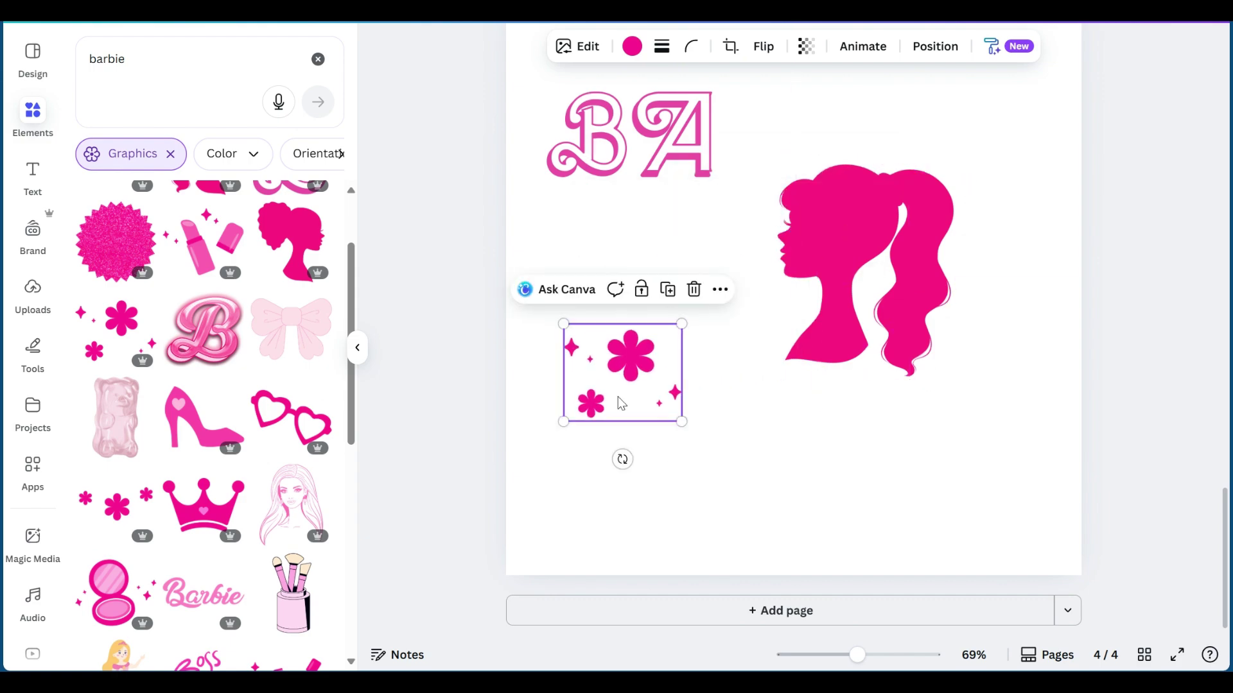
Shift the flowers-and-sparkles graphic and the ponytail silhouette slightly down and to the right
drag(622, 402, 634, 420)
click(875, 289)
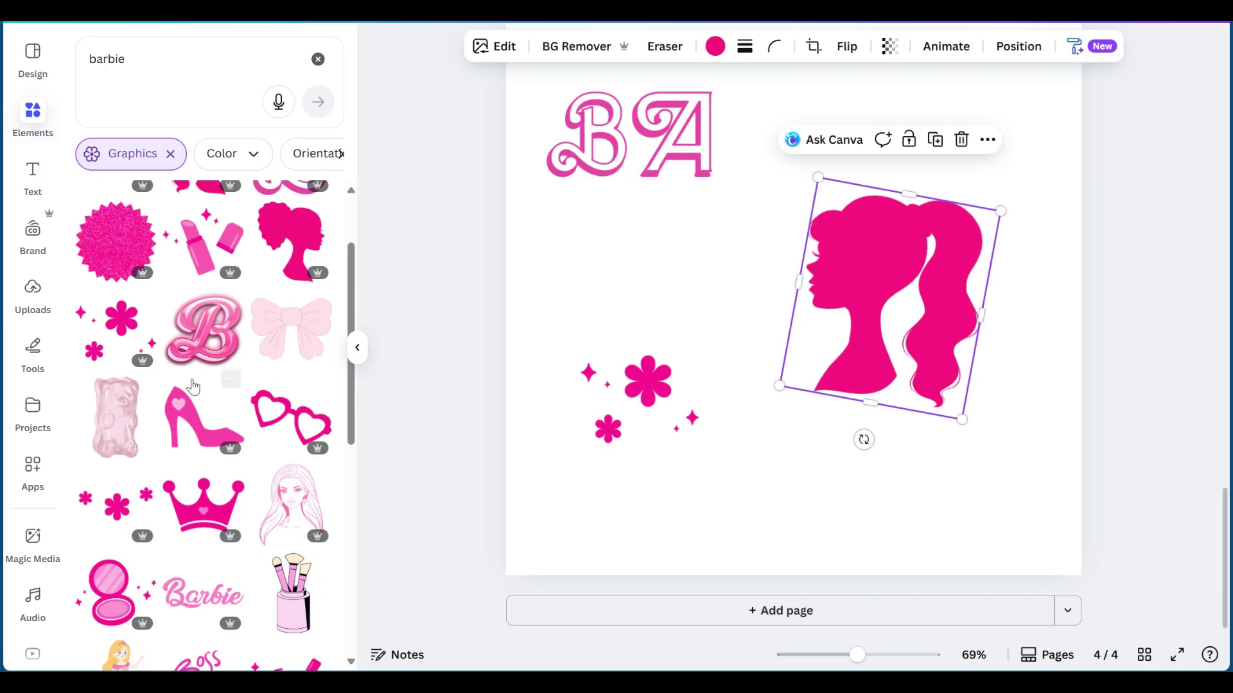
Add the pink crown with the heart, shrink it to about half its size and place it above the silhouette's head
scroll(185, 400, down, 1)
scroll(185, 401, down, 3)
click(186, 263)
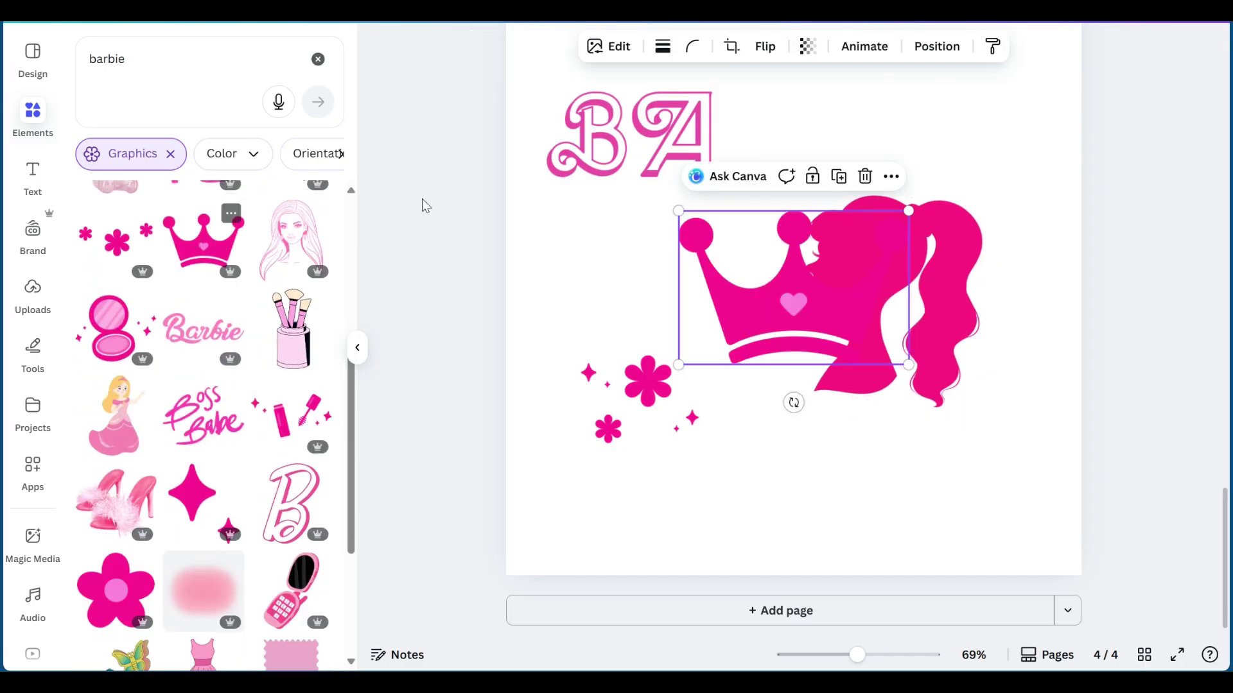
drag(724, 300, 815, 122)
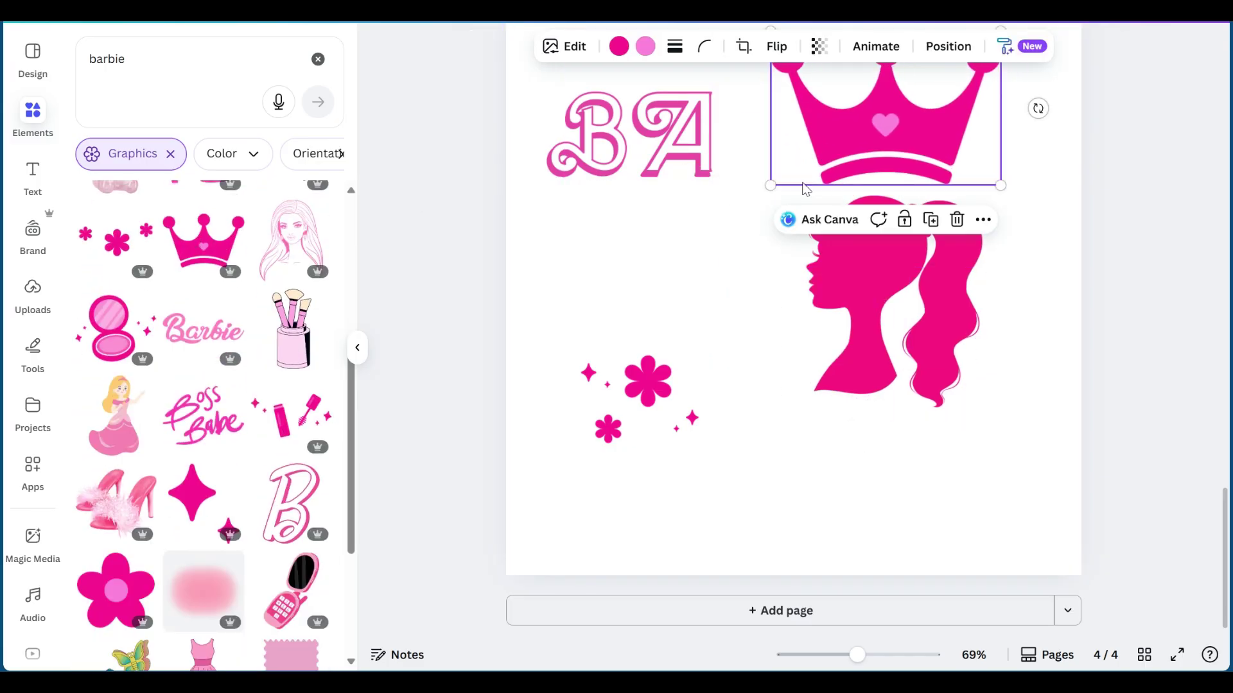
drag(771, 185, 864, 168)
click(692, 287)
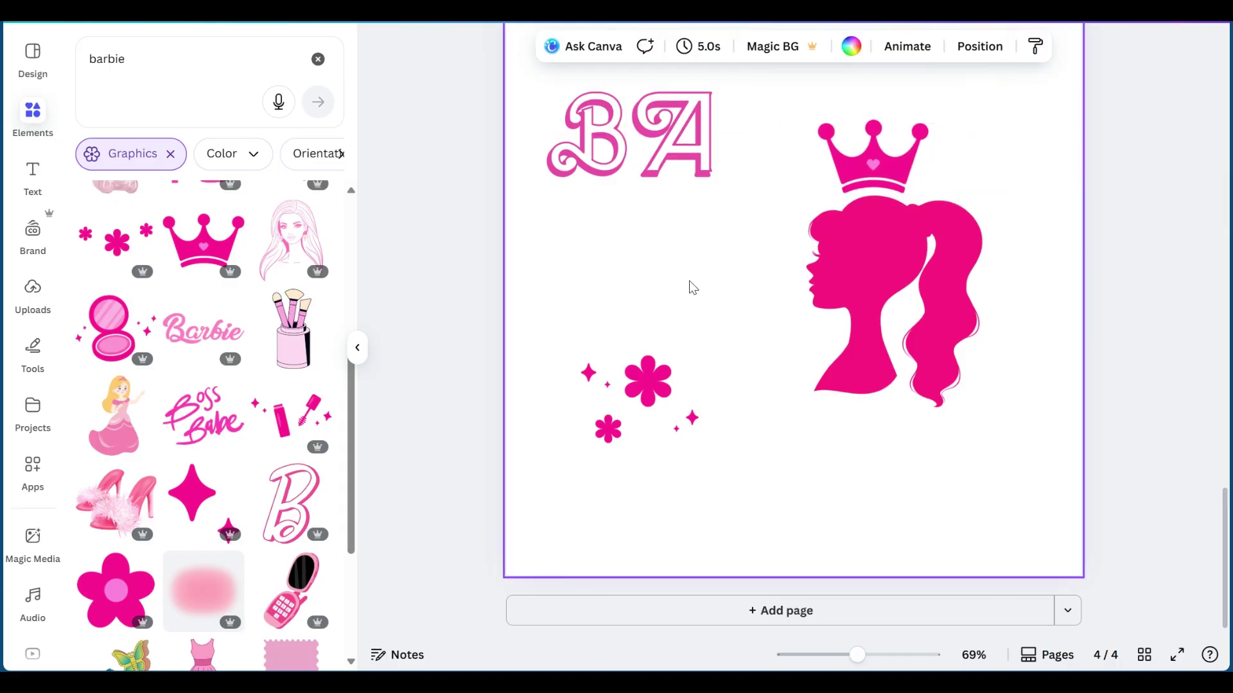
Add the pink outlined script lowercase letter a from the barbie graphics and shrink it to about half its size
scroll(235, 349, down, 7)
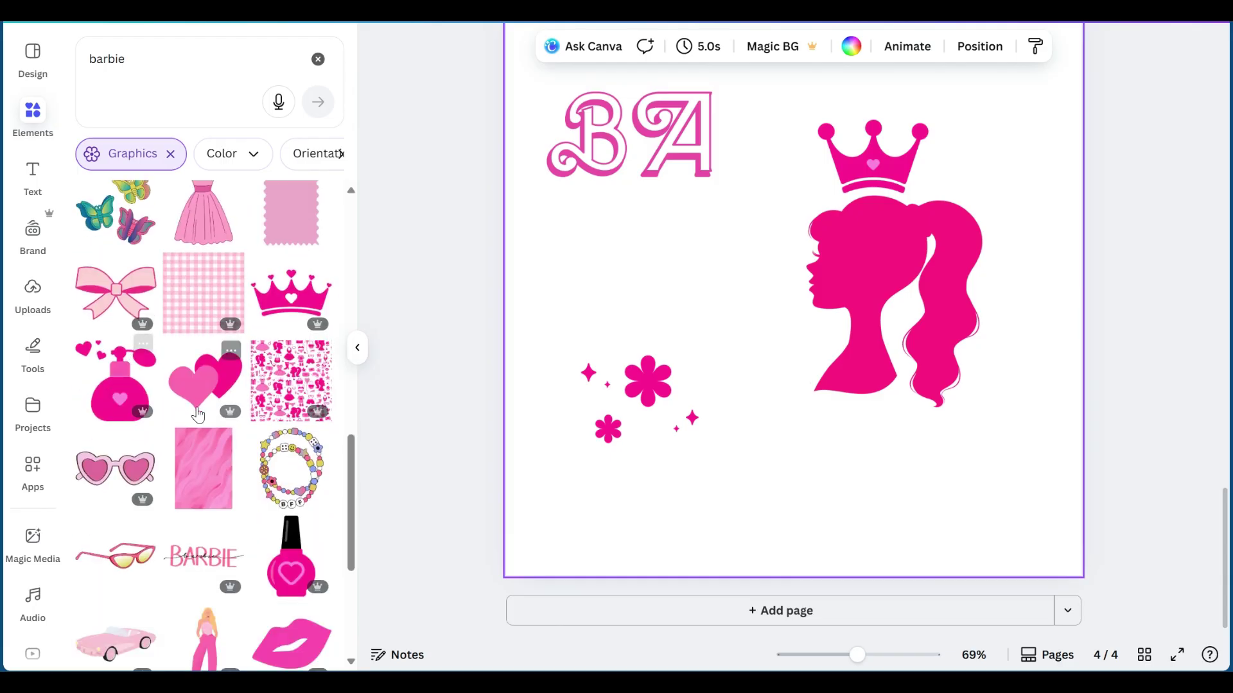
scroll(263, 458, down, 4)
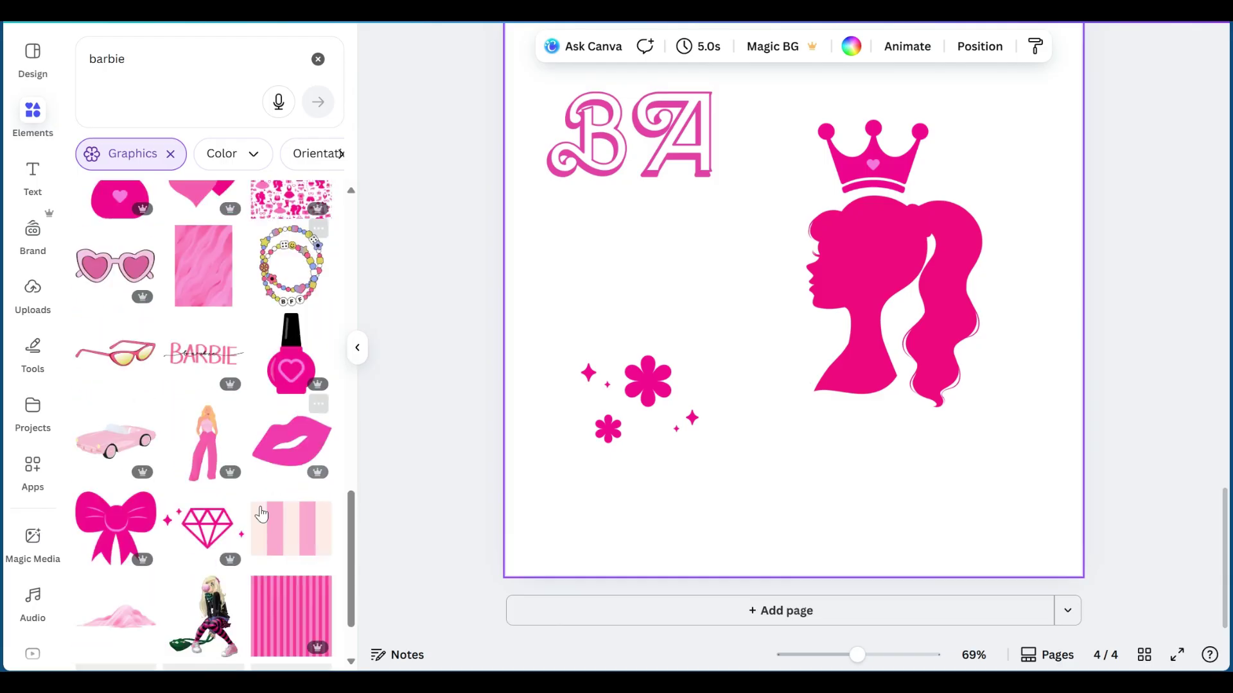
scroll(340, 487, down, 5)
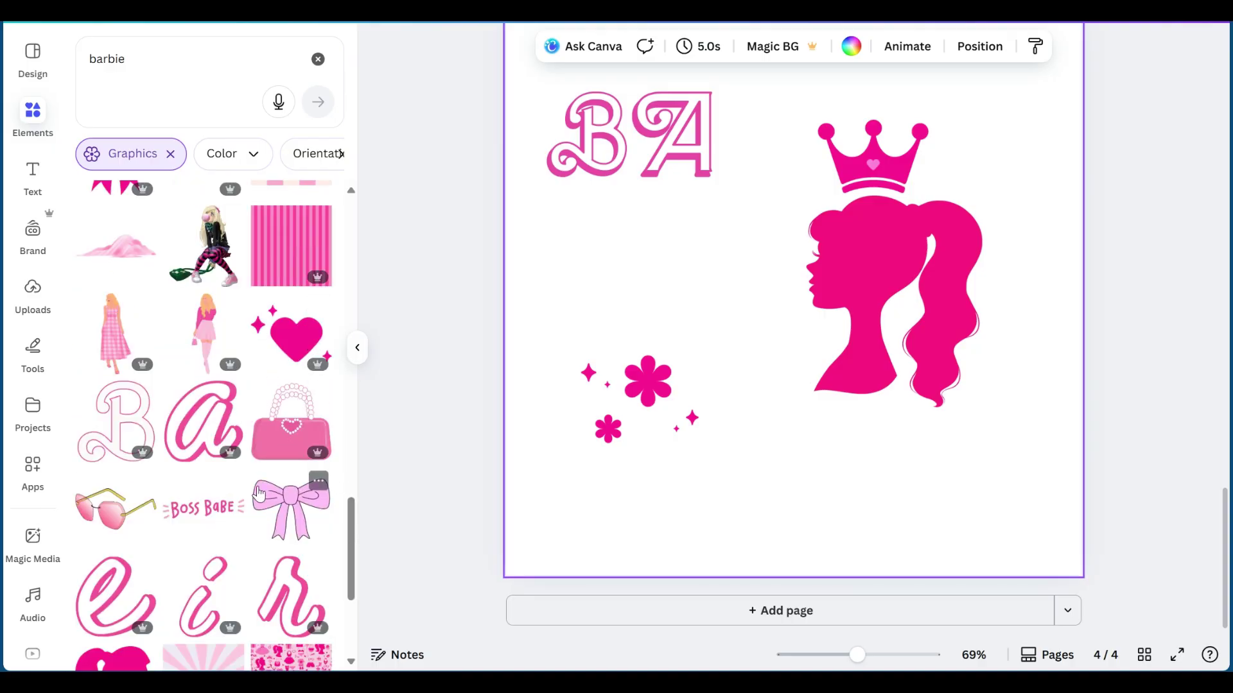
scroll(270, 378, down, 3)
scroll(218, 334, up, 1)
click(195, 306)
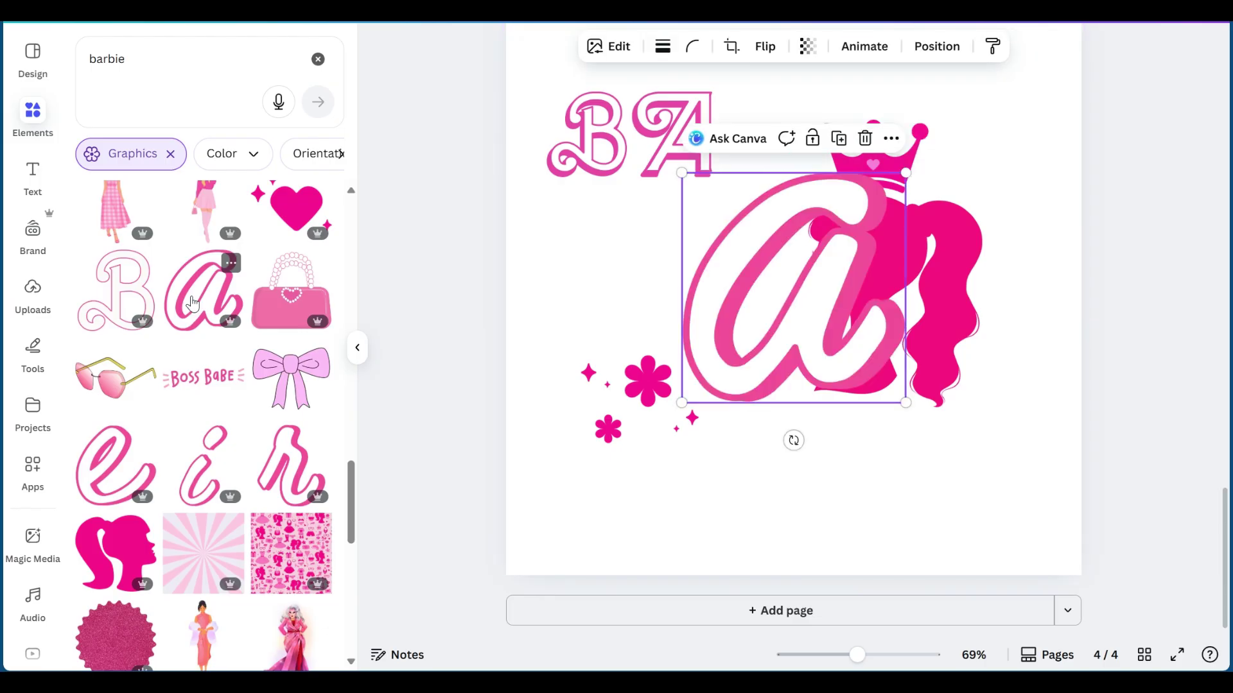
drag(906, 403, 784, 286)
List the full letter collection that the lowercase a belongs to and look through its letters
click(231, 264)
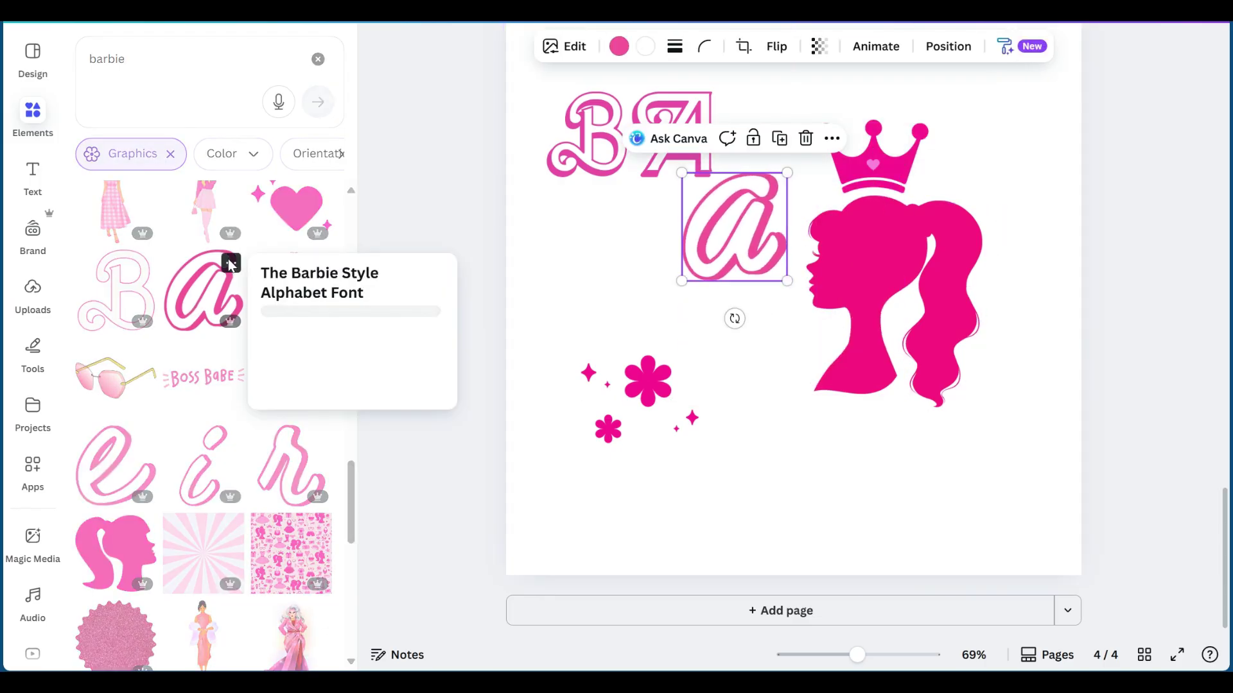
click(305, 631)
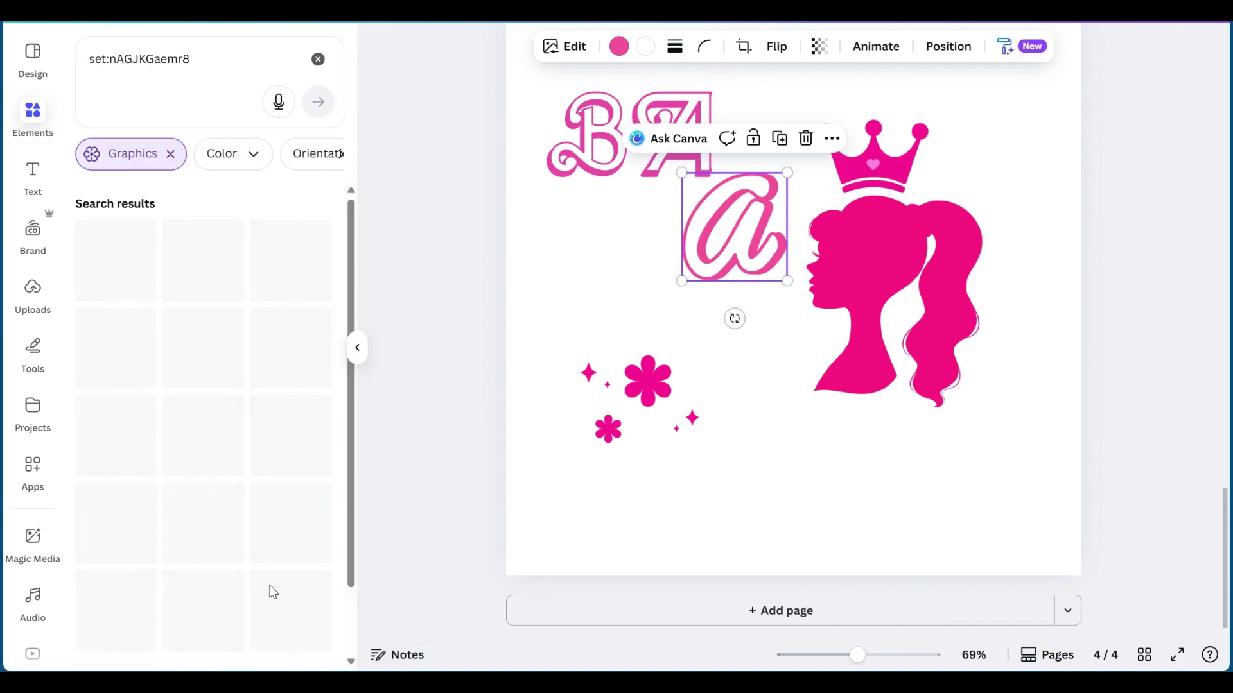
scroll(168, 424, down, 5)
scroll(165, 426, down, 4)
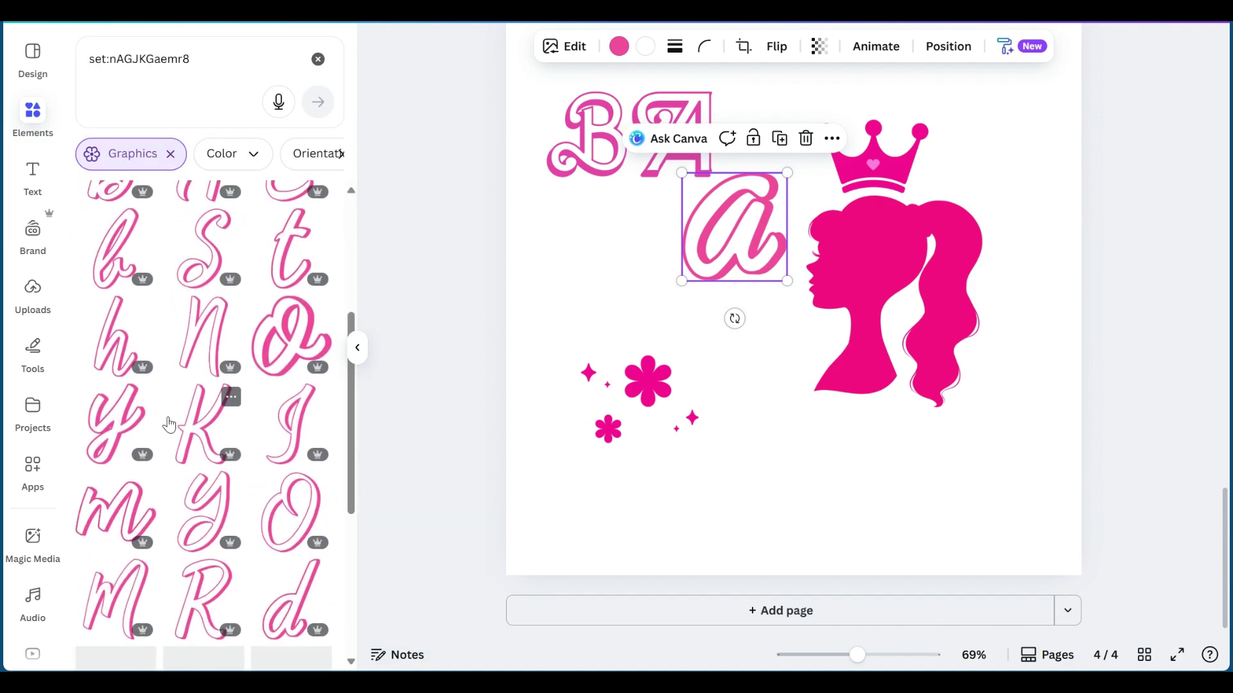
scroll(165, 426, up, 8)
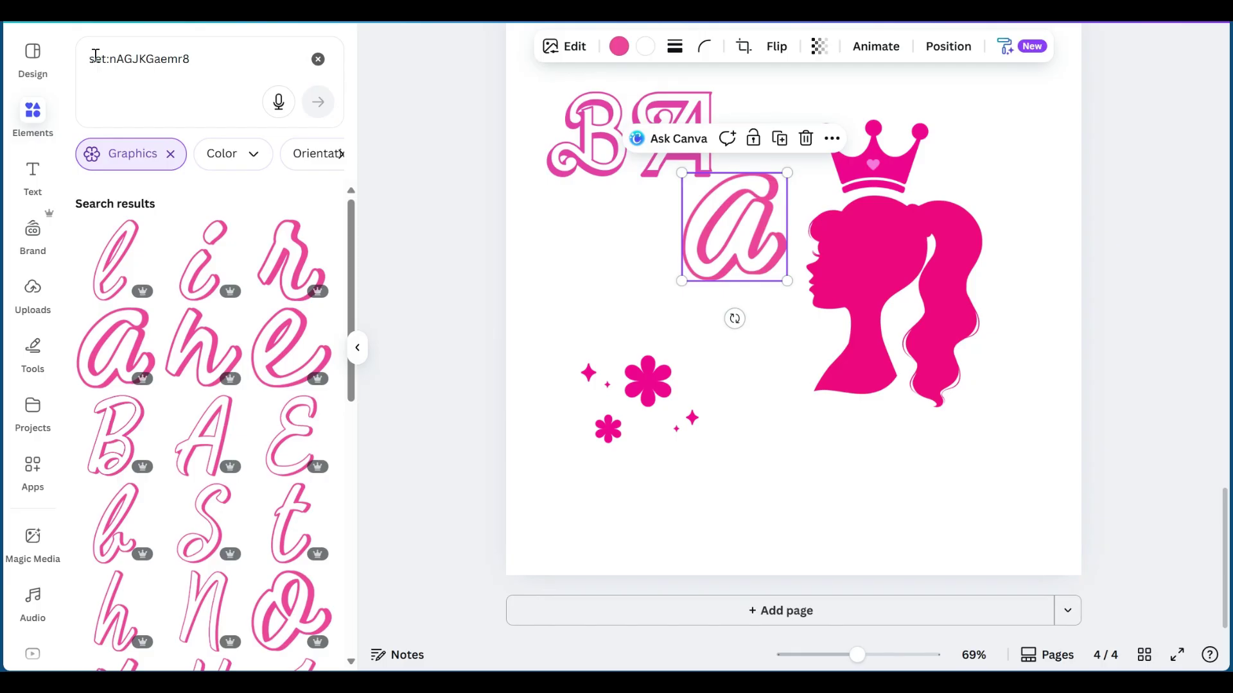
Move the capital A aside, fit the lowercase a right after the B at under half its size, and clear the element search
drag(747, 257, 635, 268)
drag(673, 190, 771, 157)
click(661, 157)
key(Up)
key(Up)
key(Up)
key(Up)
key(Up)
key(Up)
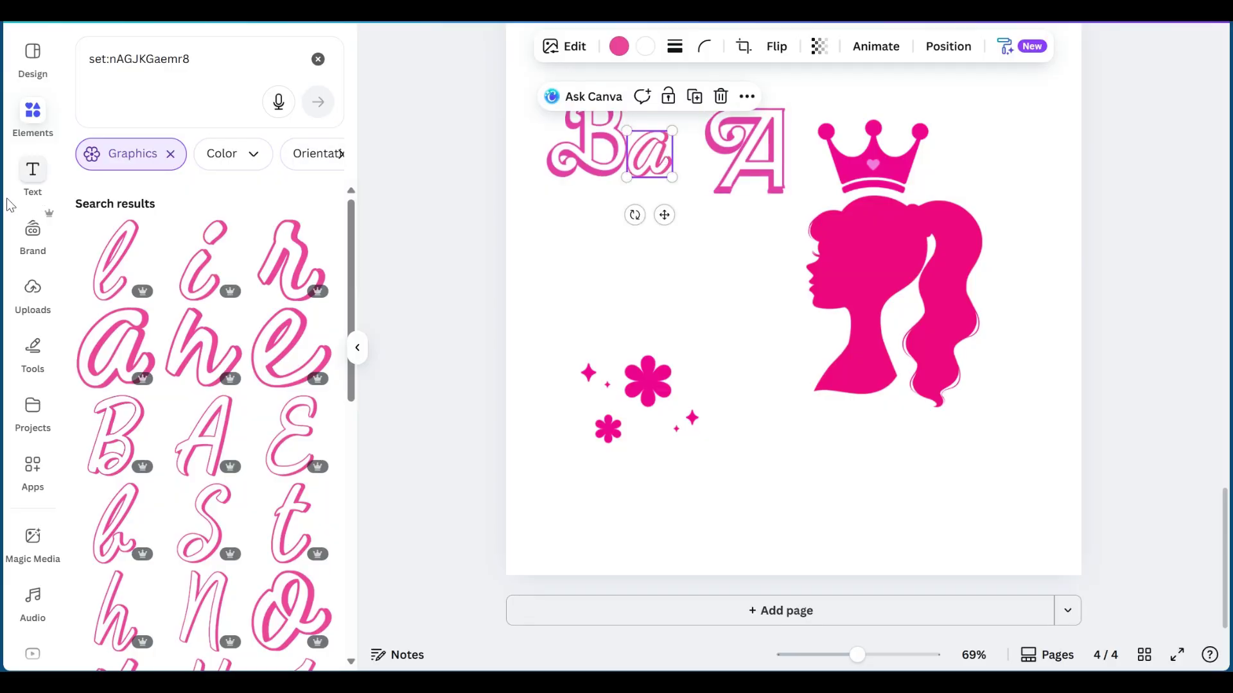
click(318, 60)
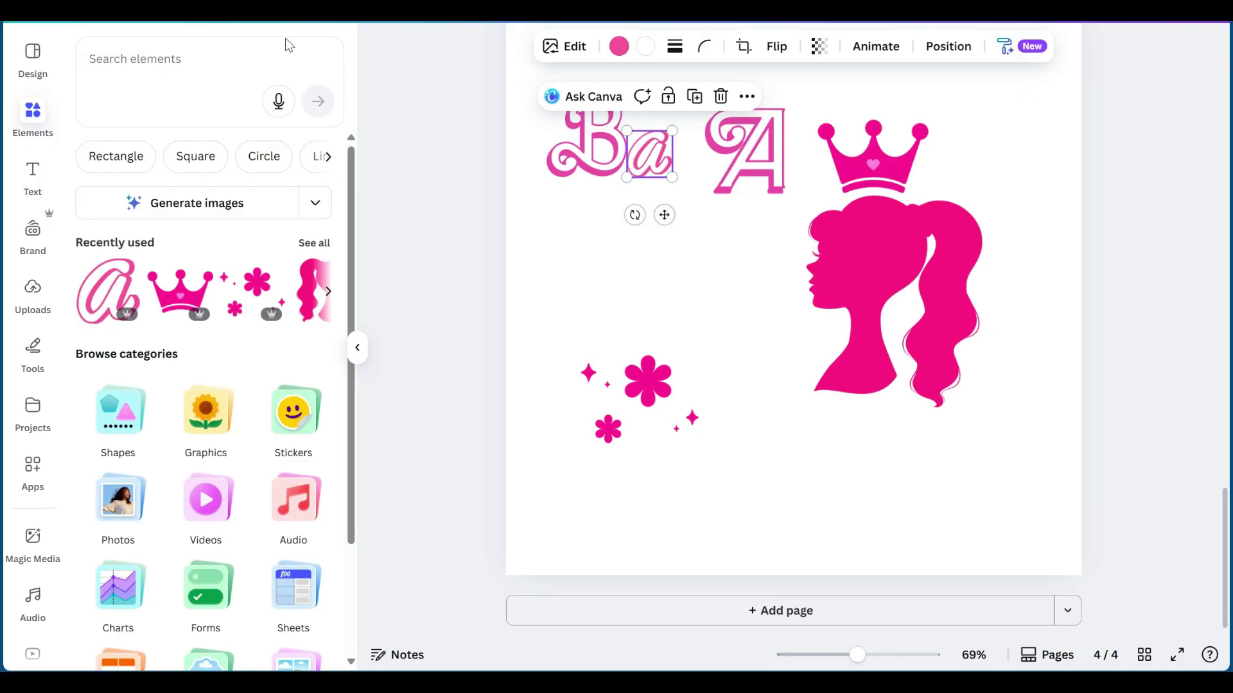
drag(653, 158, 658, 155)
Add a heading text and set its font to Barbie and Friends
click(44, 187)
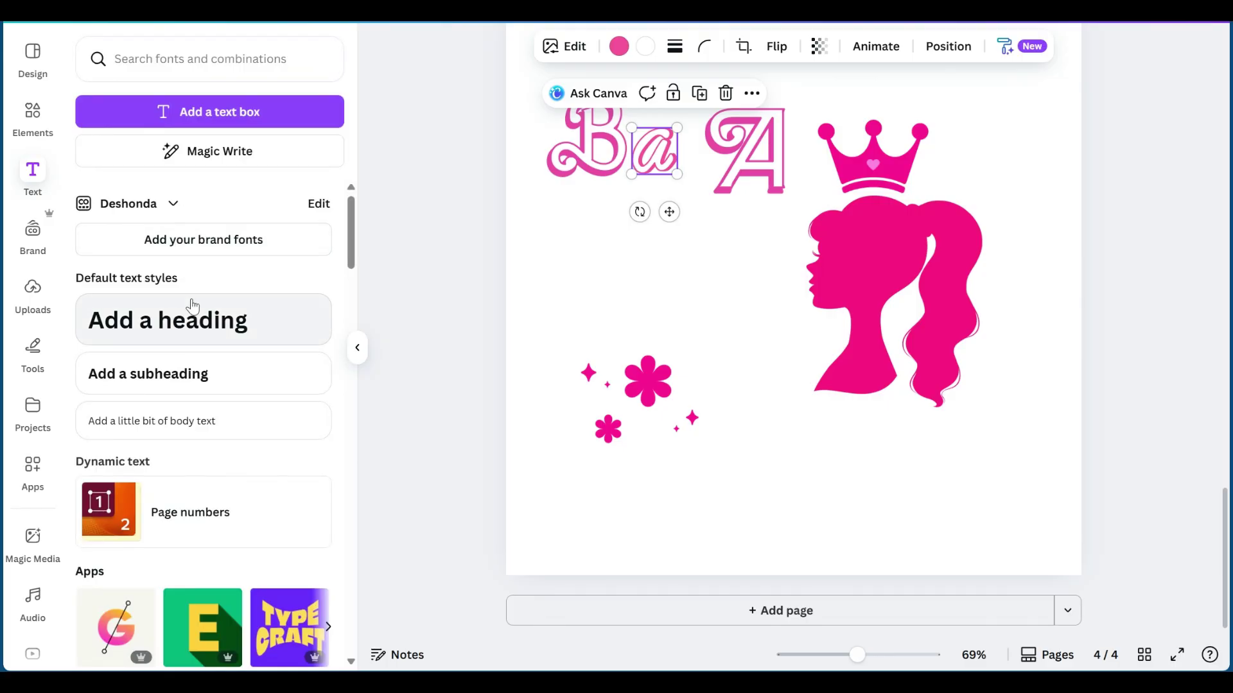
click(442, 44)
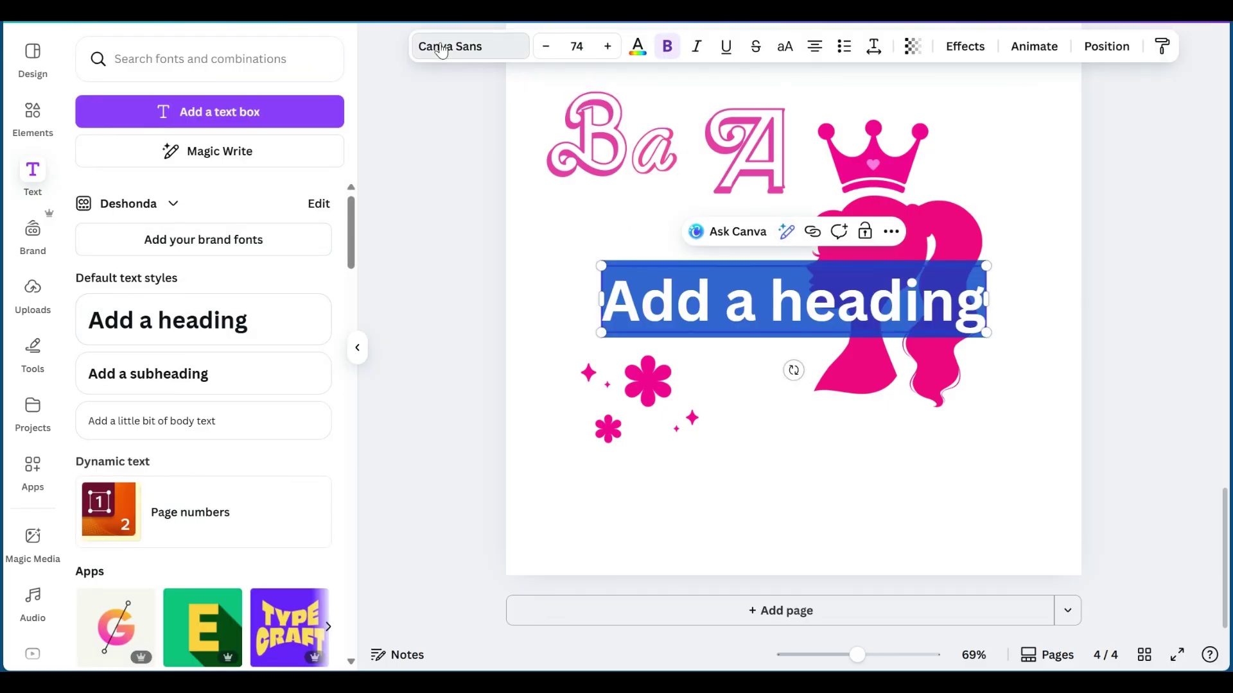
text(barbie)
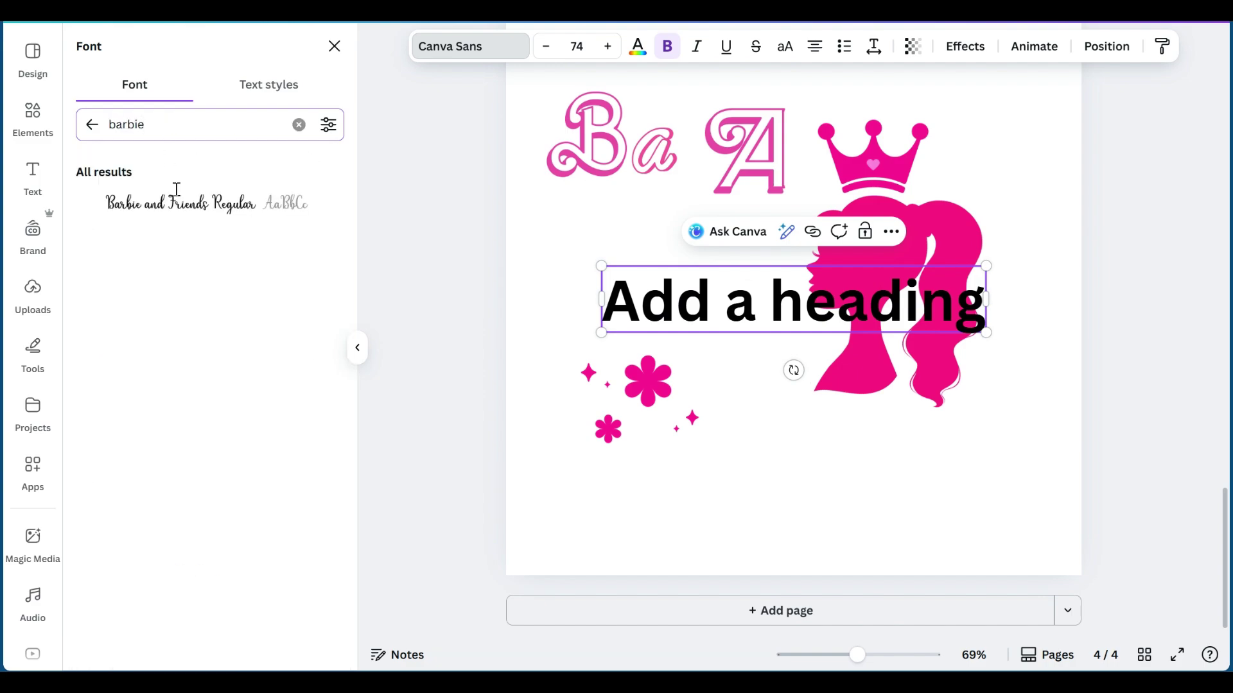
click(174, 212)
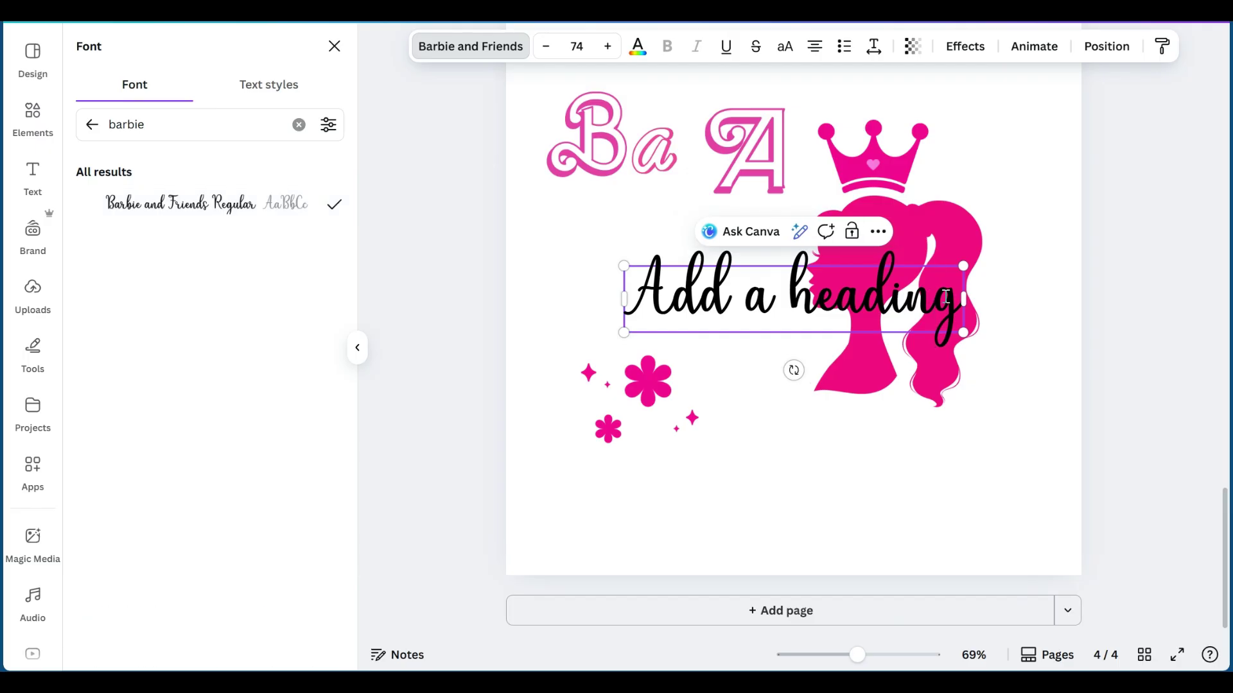
Replace the placeholder heading text with "Barbie"
drag(960, 302, 639, 292)
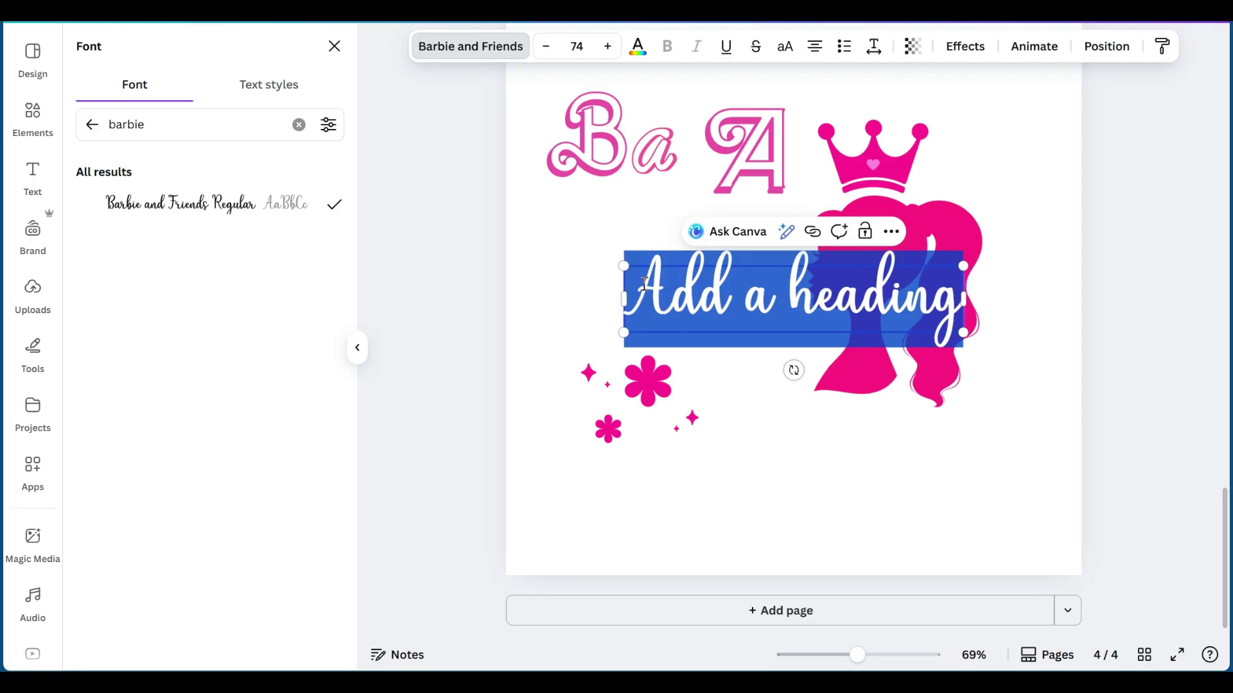
key(BackSpace)
text(Ba)
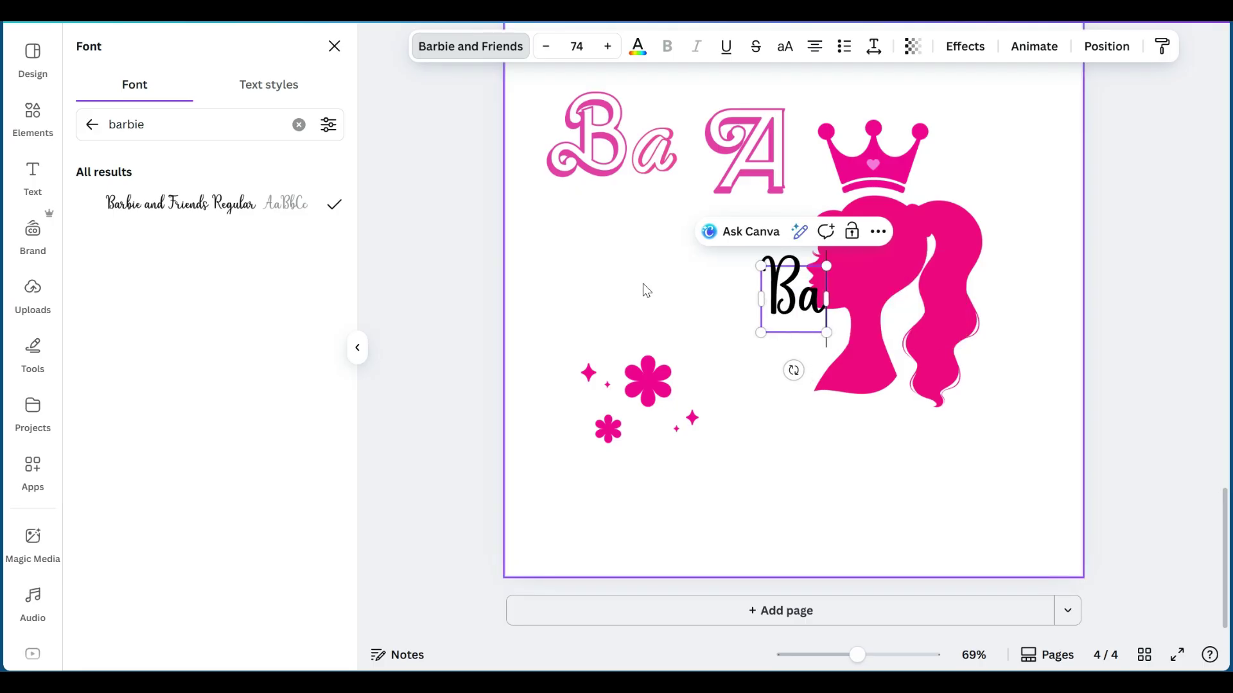
text(rbie)
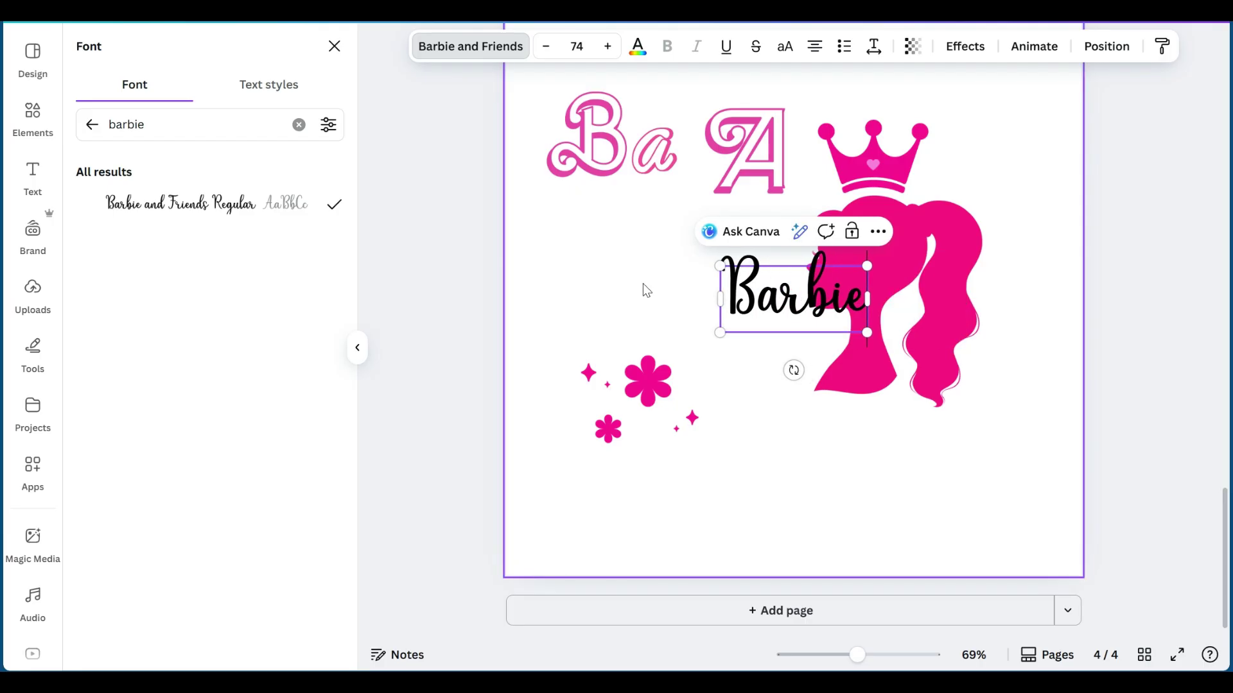
click(807, 462)
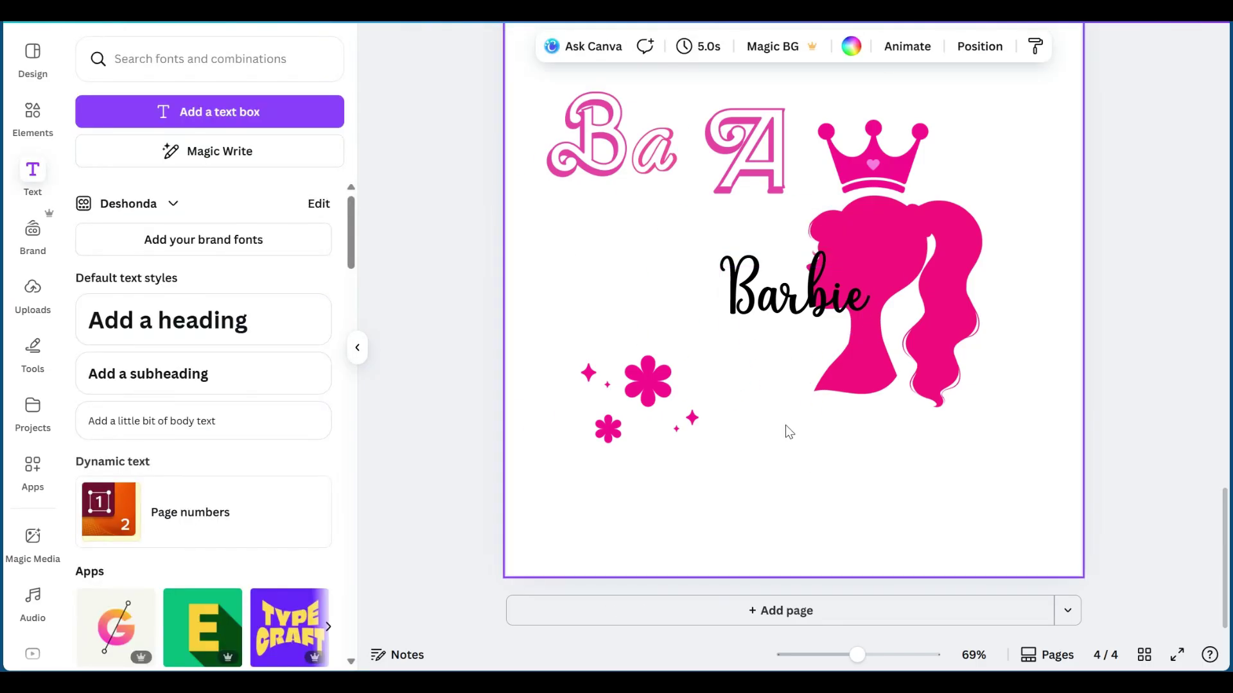
Place the Barbie text beneath the letters at font size 120 and recolor it in the letters' pink
drag(797, 295, 624, 245)
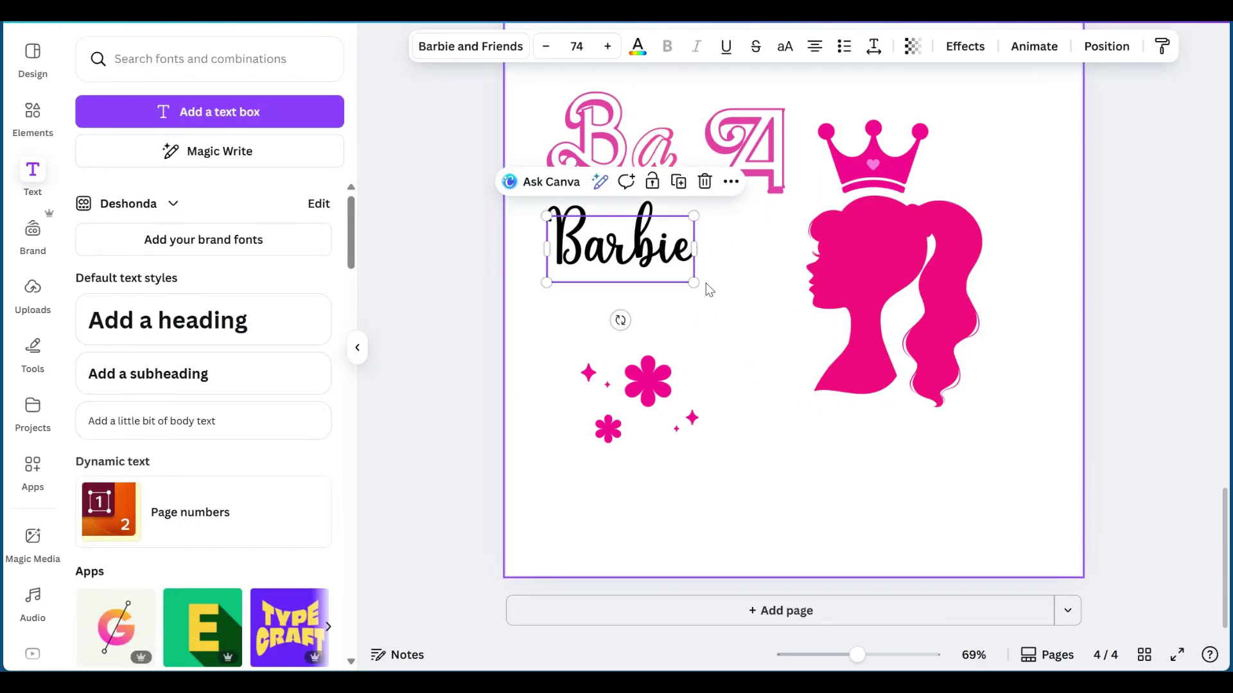
drag(699, 283, 748, 313)
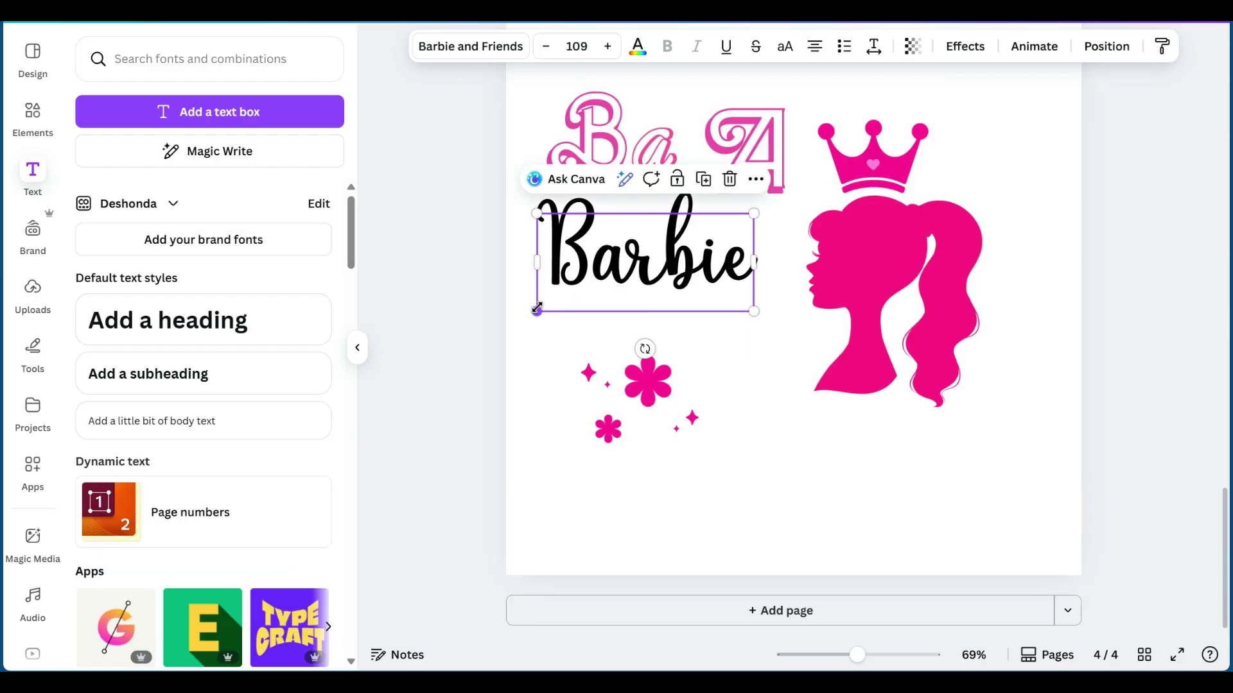
mouse_move(537, 308)
mouse_down()
mouse_move(561, 295)
mouse_move(546, 306)
mouse_up()
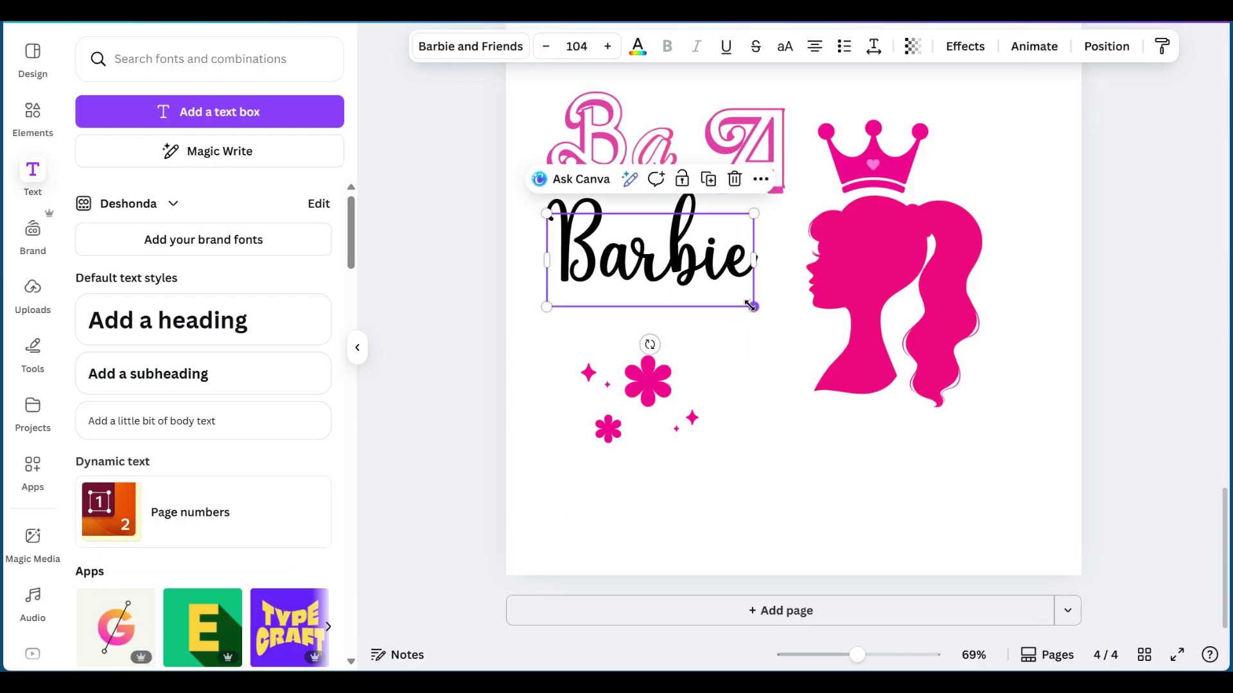
drag(749, 305, 780, 315)
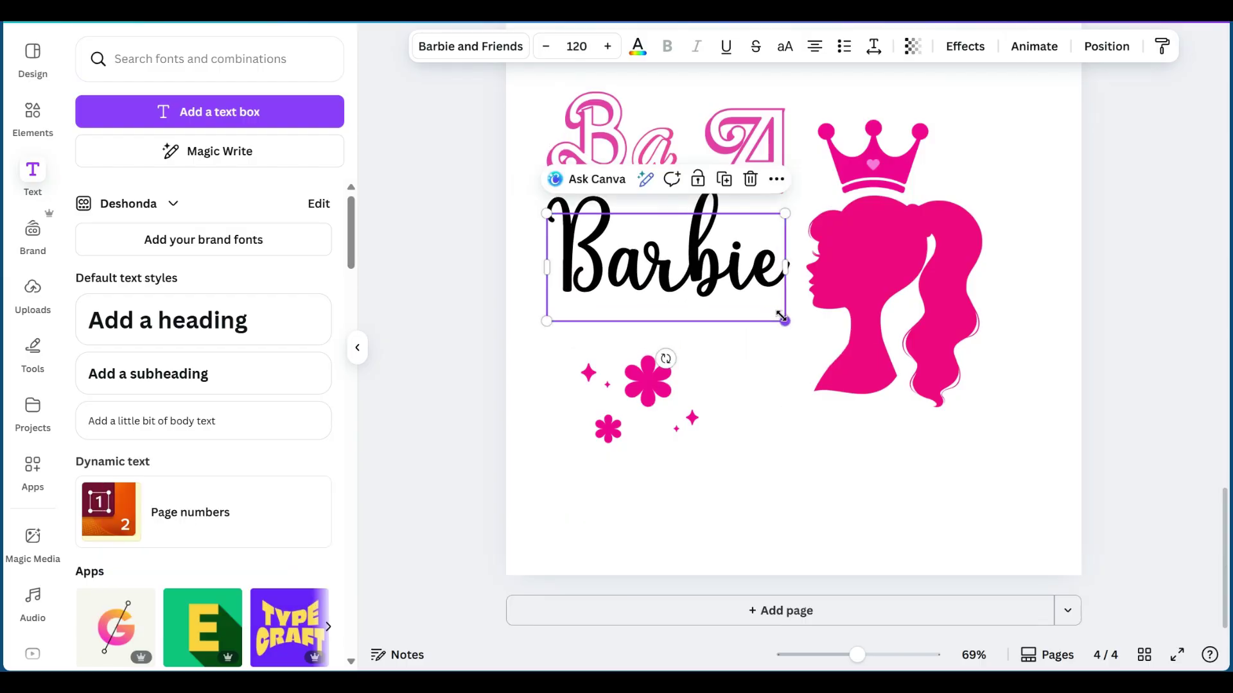
click(638, 46)
click(279, 169)
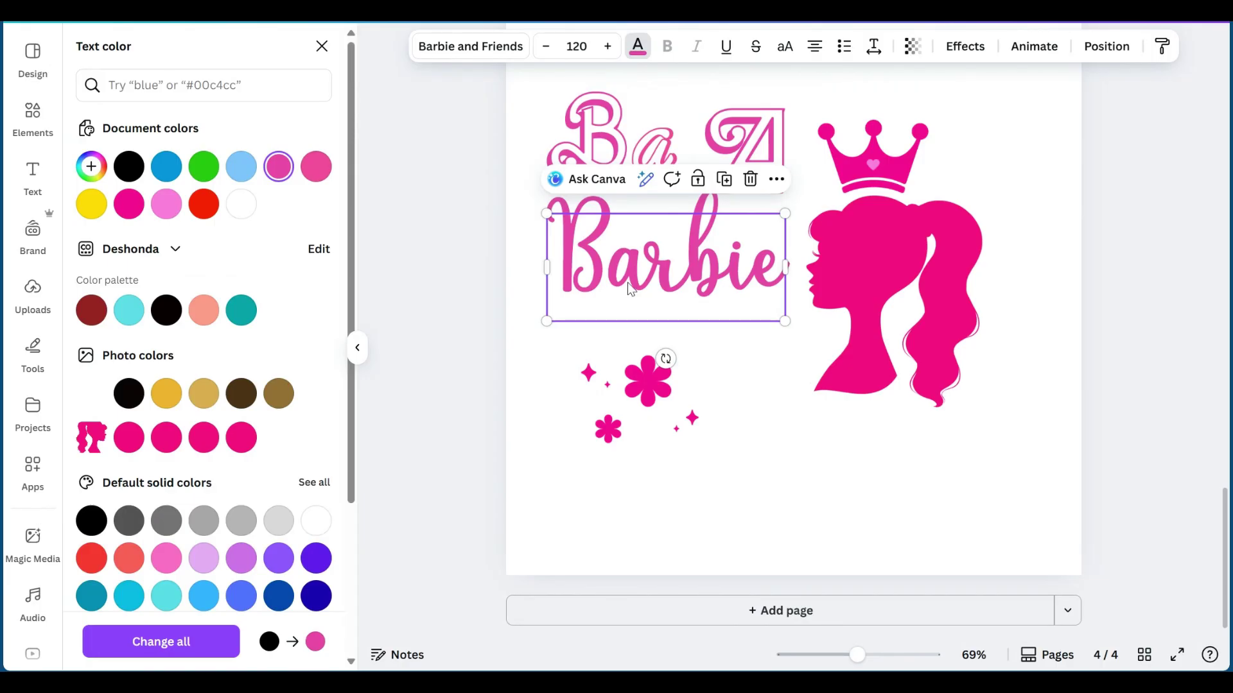
Change the text to "Birthday Girl" and widen its text box so that it fits on one line
click(628, 285)
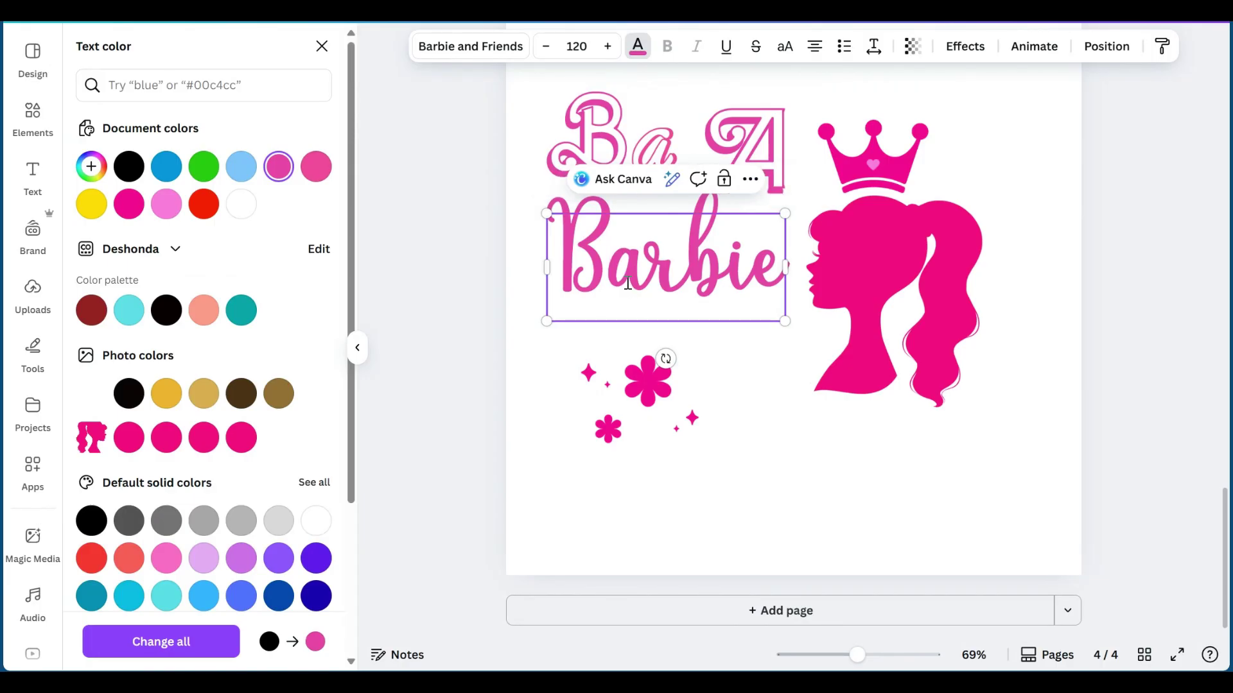
key(Right)
key(Right)
key(Right)
key(Right)
key(Right)
key(BackSpace)
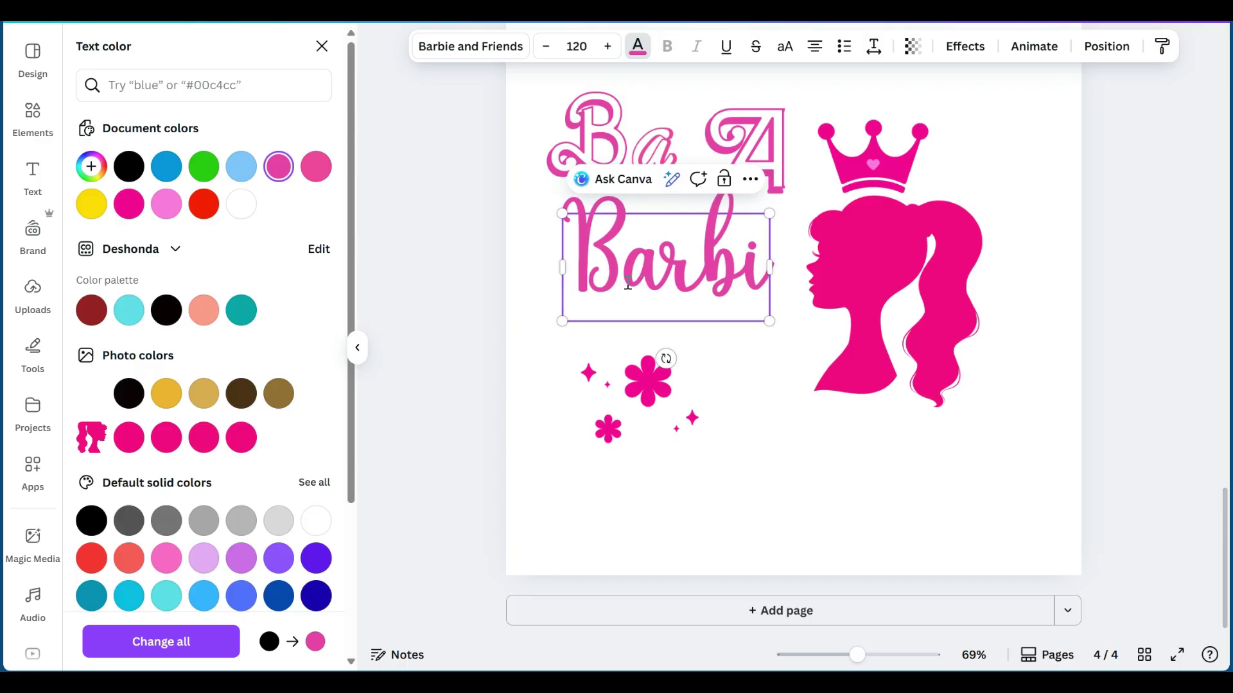
key(BackSpace)
key(BackSpace)
key(BackSpace)
key(BackSpace)
text(irthday)
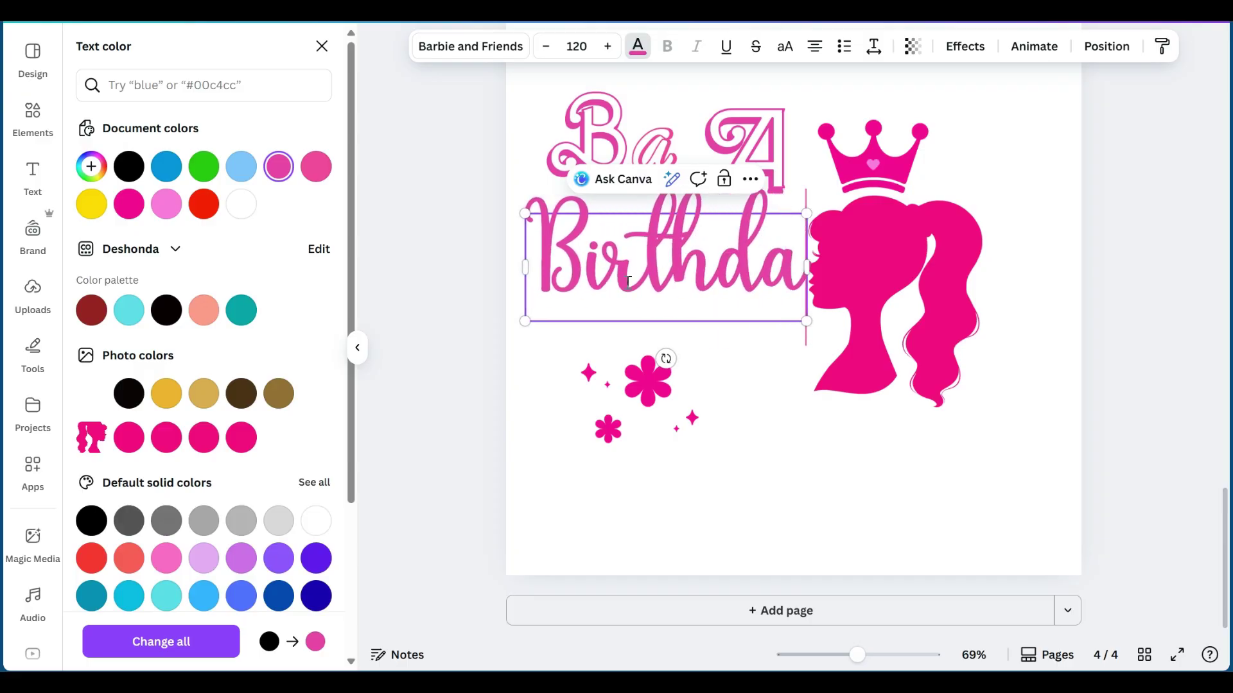
text( Girl)
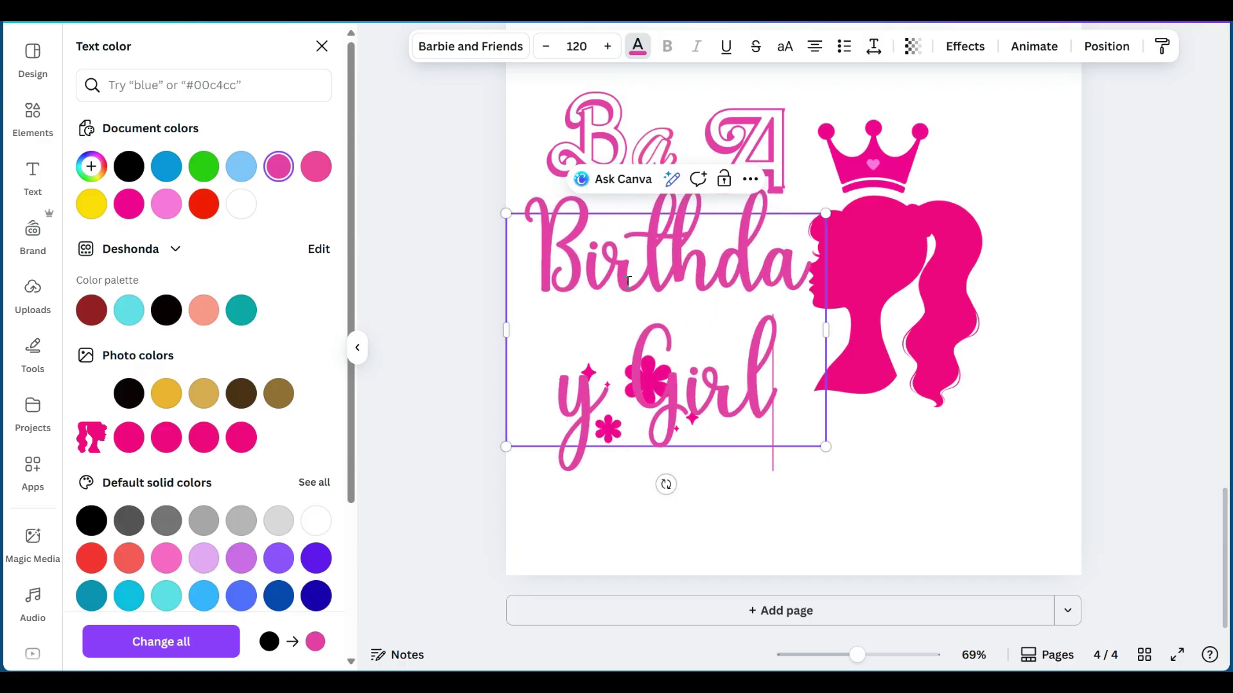
drag(825, 330, 1092, 286)
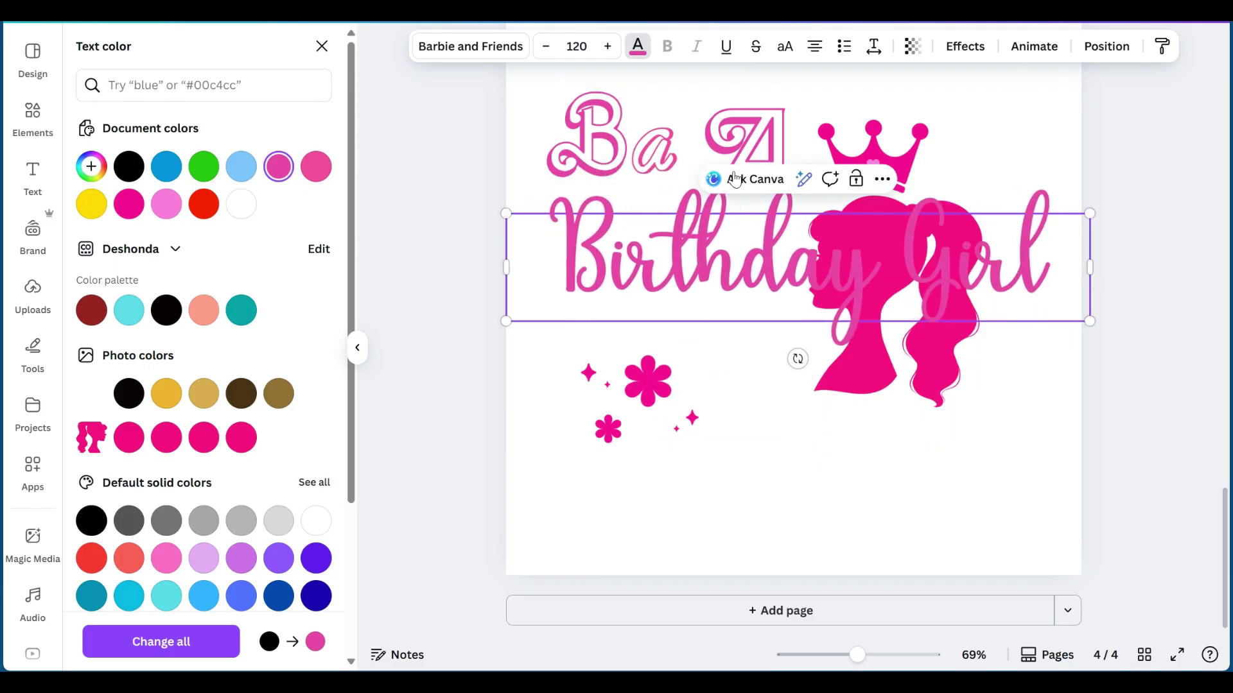
Delete the three letter graphics B, a and A, and move the Birthday Girl text to the top edge of page 4
drag(544, 117, 788, 193)
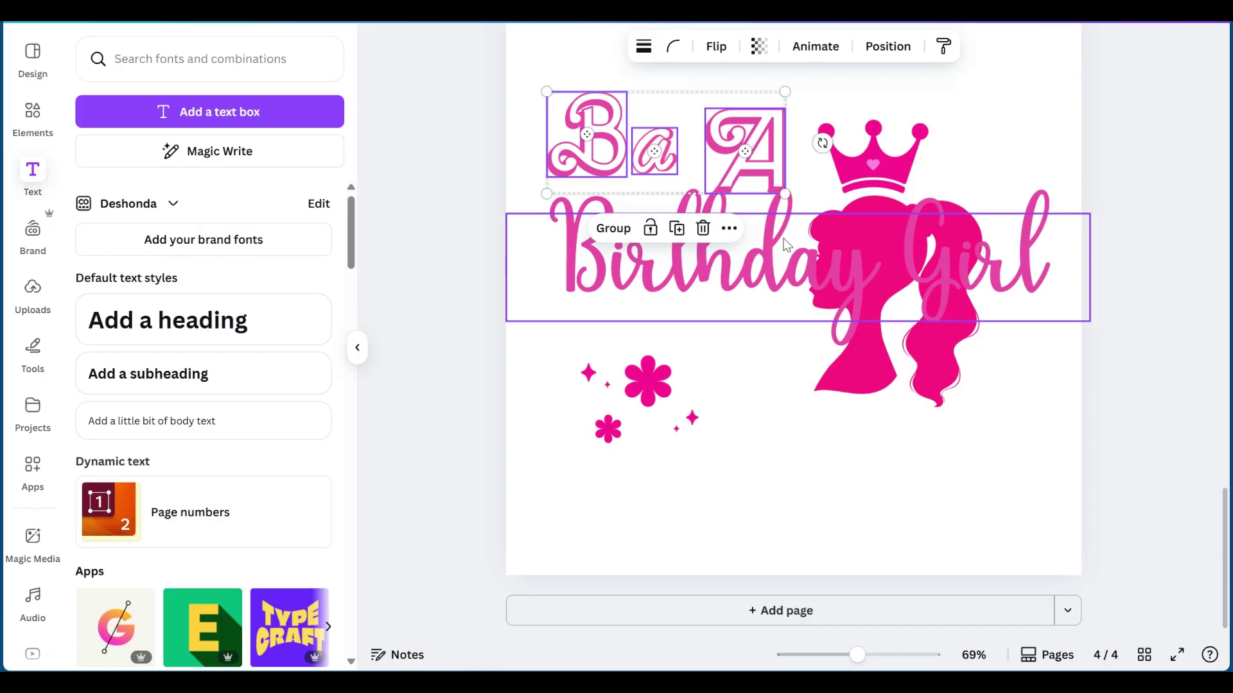
click(703, 230)
drag(723, 286, 718, 88)
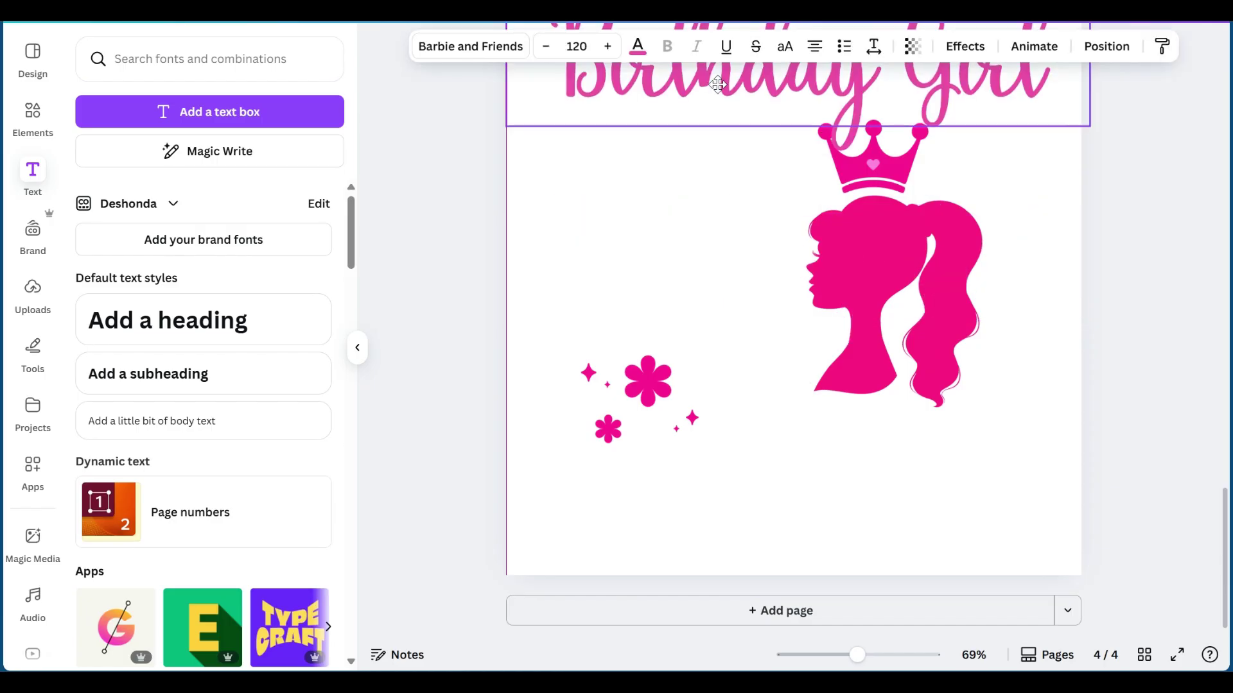
scroll(741, 174, up, 3)
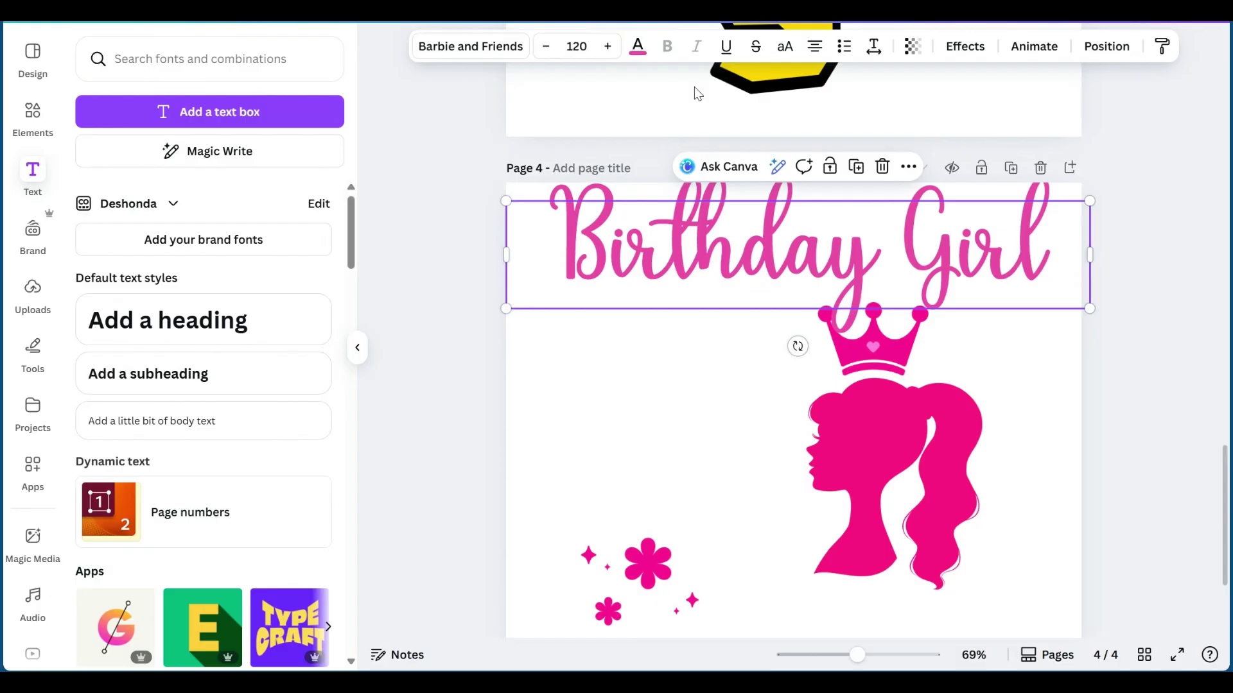
Narrow the Birthday Girl text box so the words wrap onto two lines, and place it in page 4's upper left area
drag(994, 275, 941, 302)
click(447, 253)
mouse_move(687, 232)
mouse_down()
mouse_move(671, 301)
mouse_move(671, 246)
mouse_up()
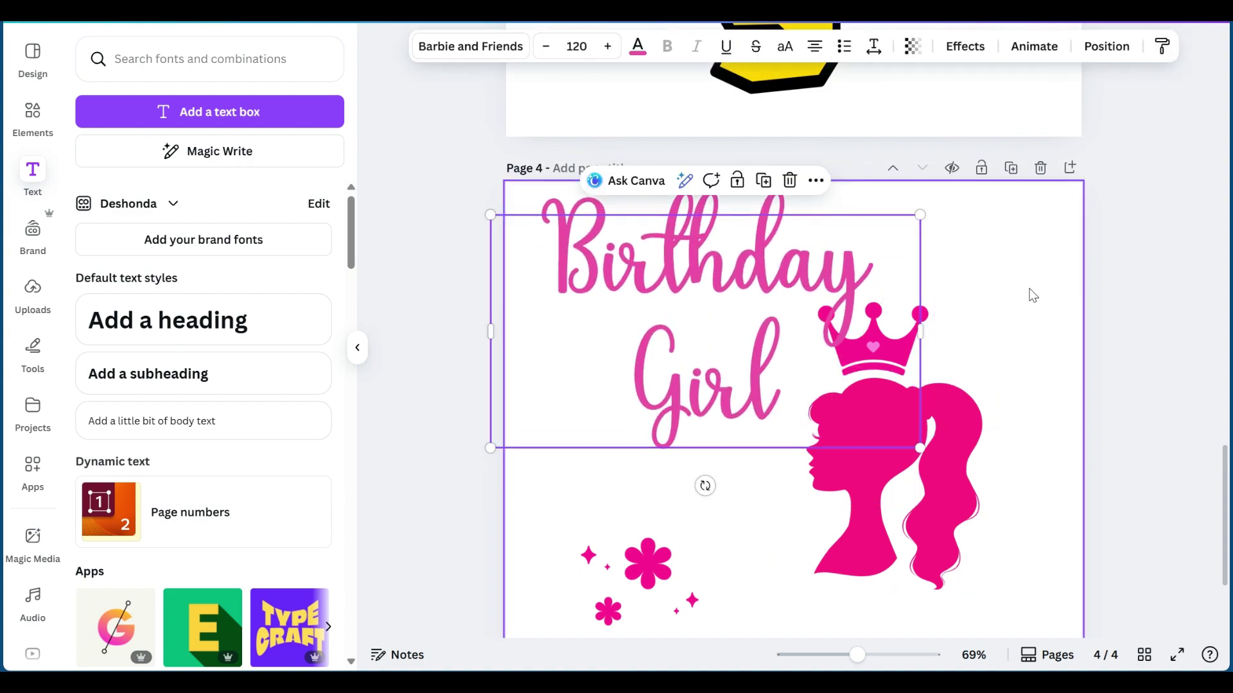
Move the ponytail silhouette to page 4's lower right area and set the crown on top of its head
click(934, 453)
drag(897, 478, 979, 520)
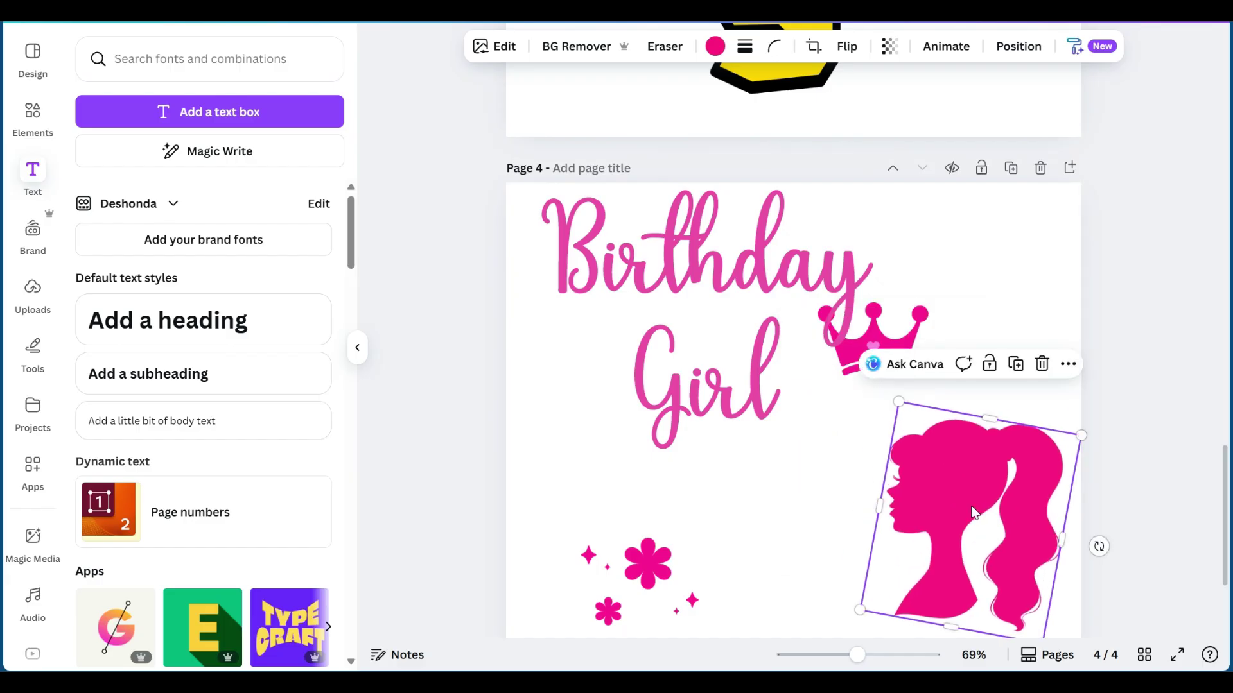
drag(813, 308, 791, 322)
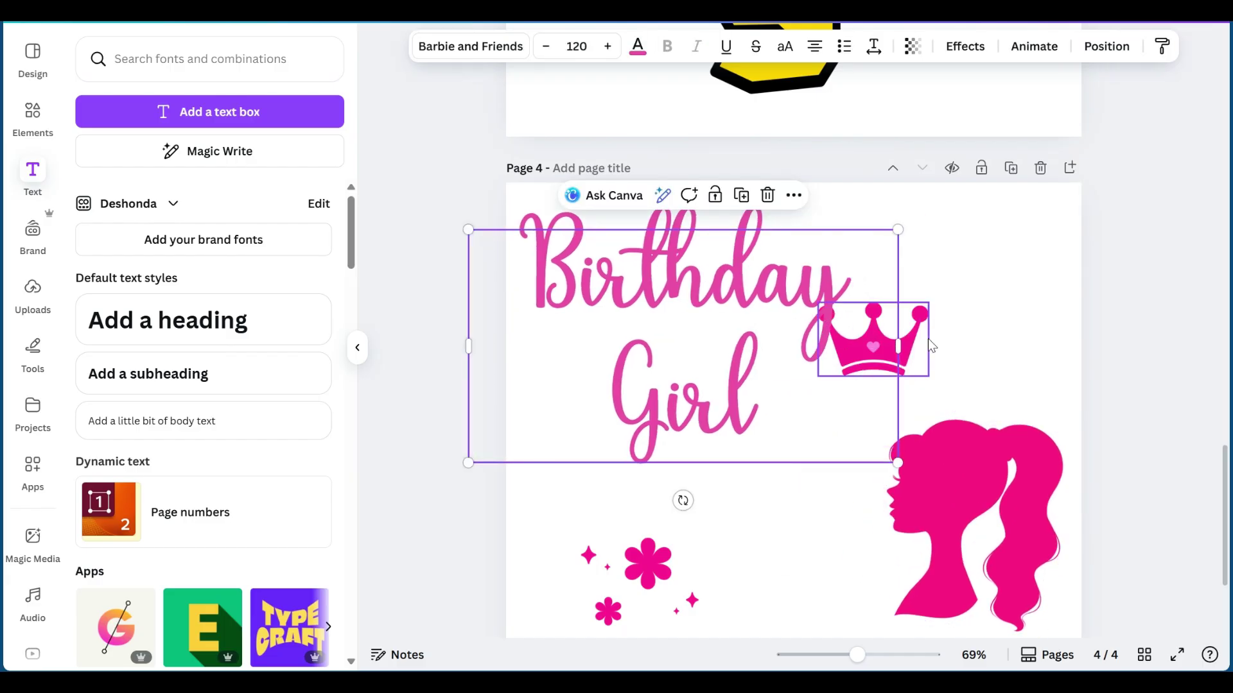
drag(927, 341, 1044, 383)
Reposition the two-line Birthday Girl text near the upper left of page 4, clear of the crown
click(747, 320)
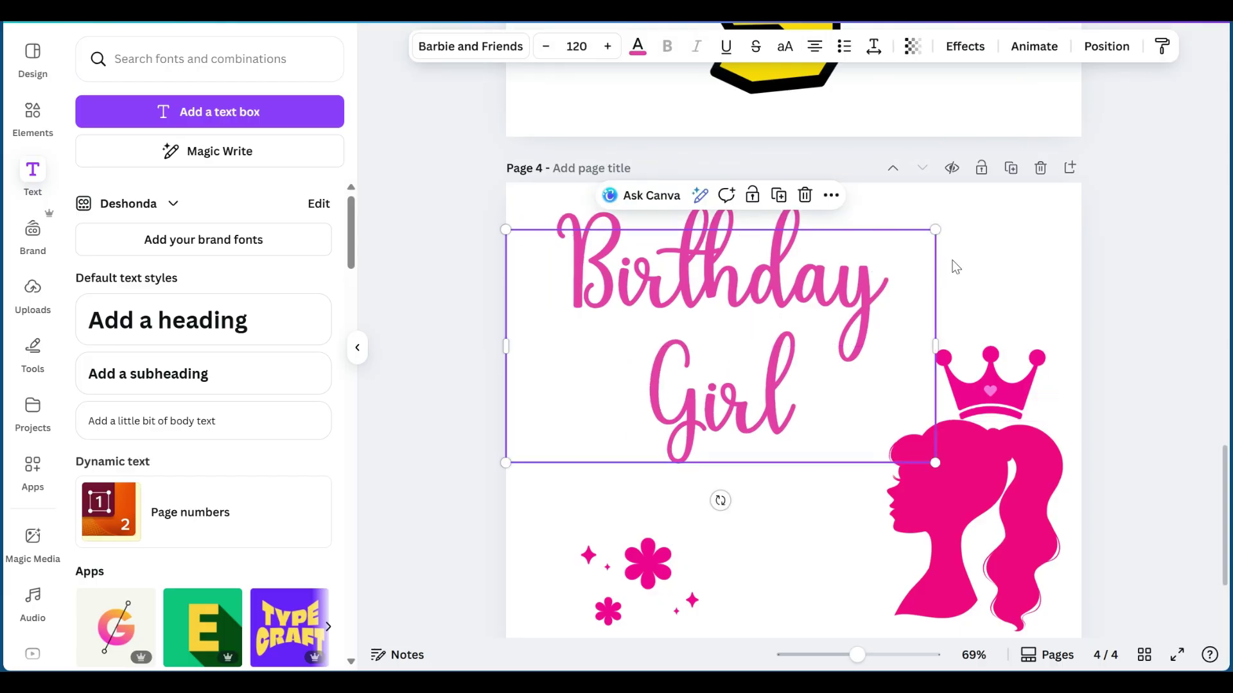
click(1008, 257)
scroll(1008, 255, down, 3)
scroll(1008, 254, up, 2)
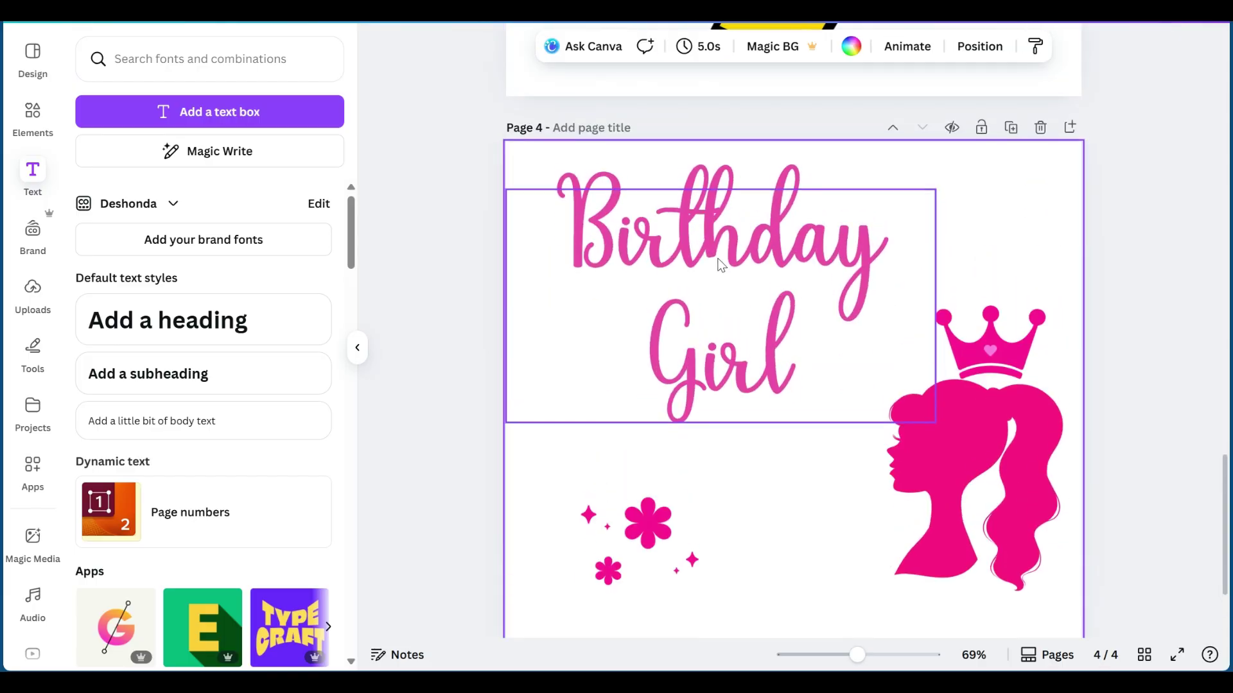
click(761, 241)
click(968, 162)
scroll(969, 163, down, 2)
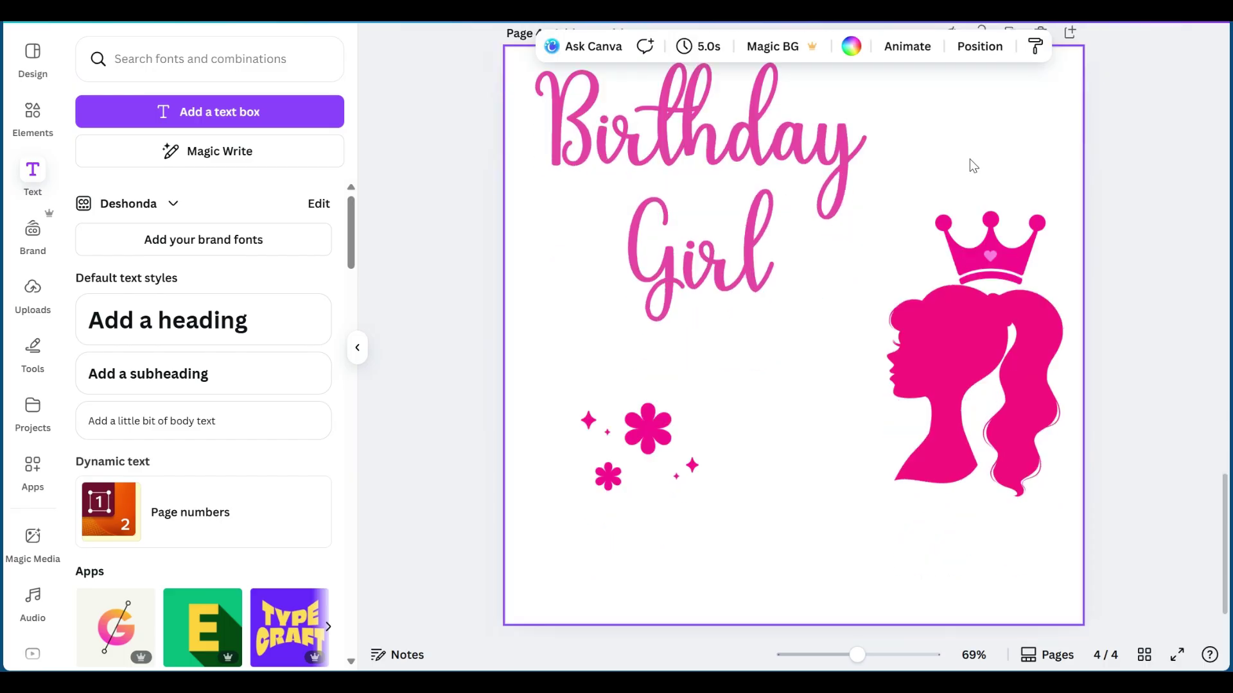
Add a blank page 5 and search the Canva apps for "text studio"
click(856, 623)
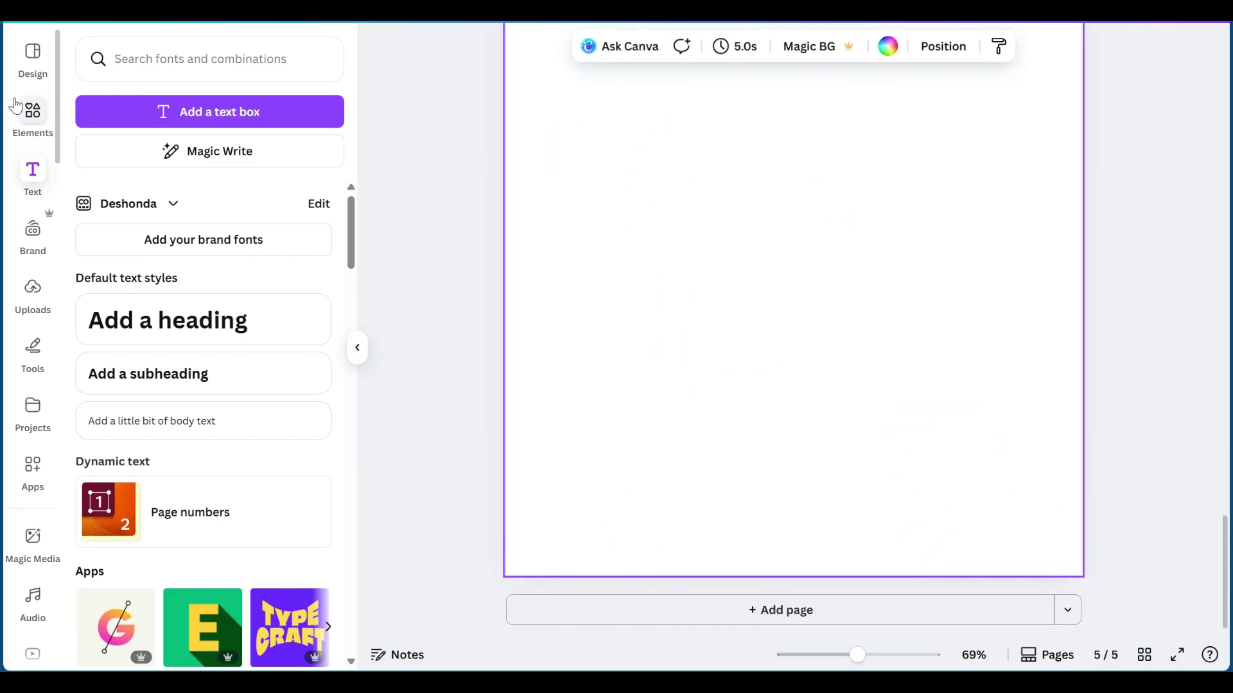
scroll(32, 411, down, 3)
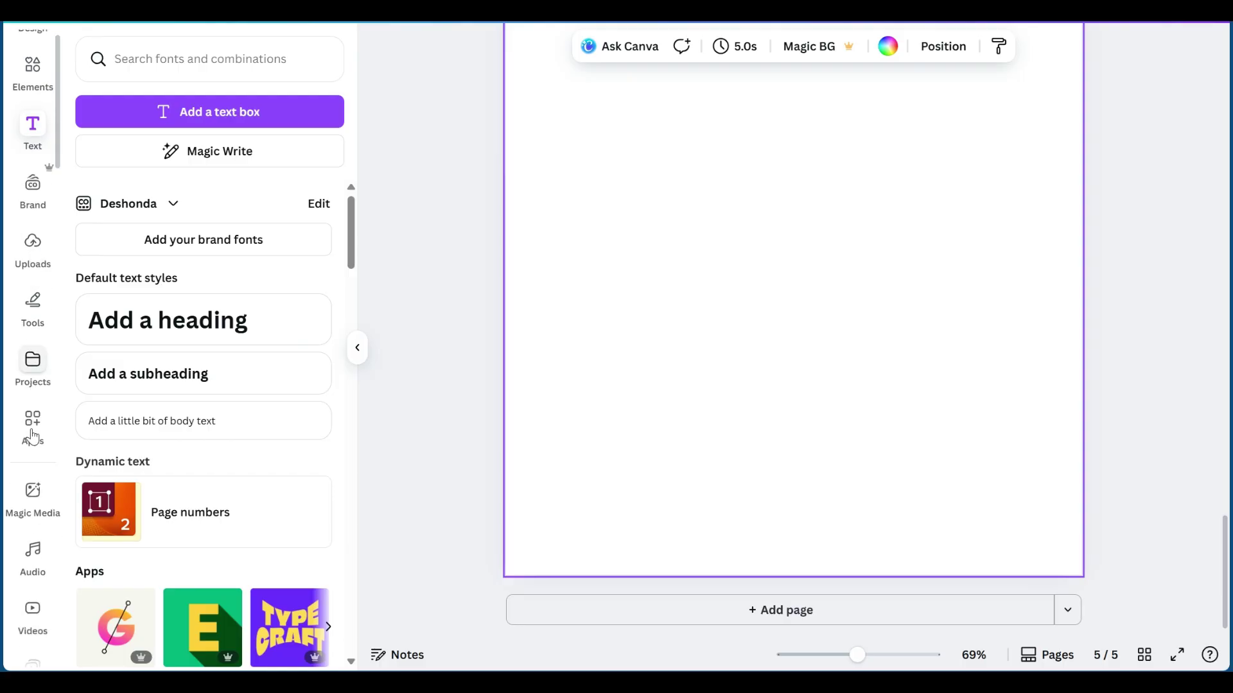
scroll(32, 436, down, 2)
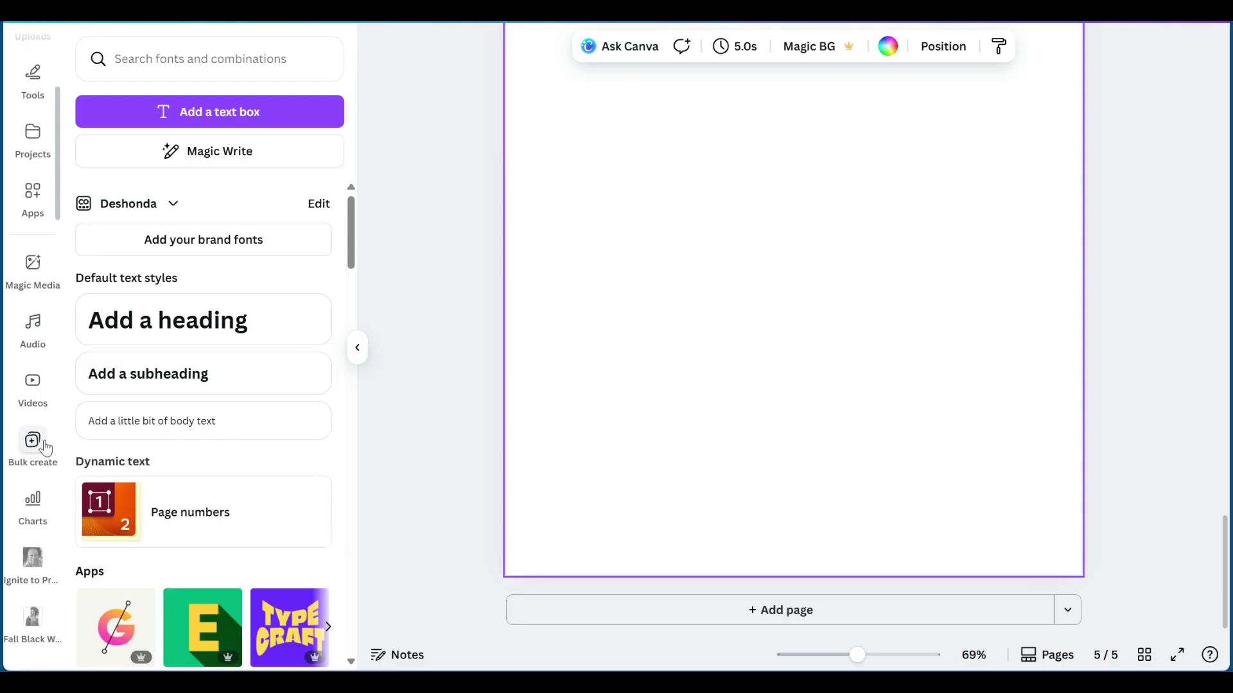
scroll(35, 398, up, 3)
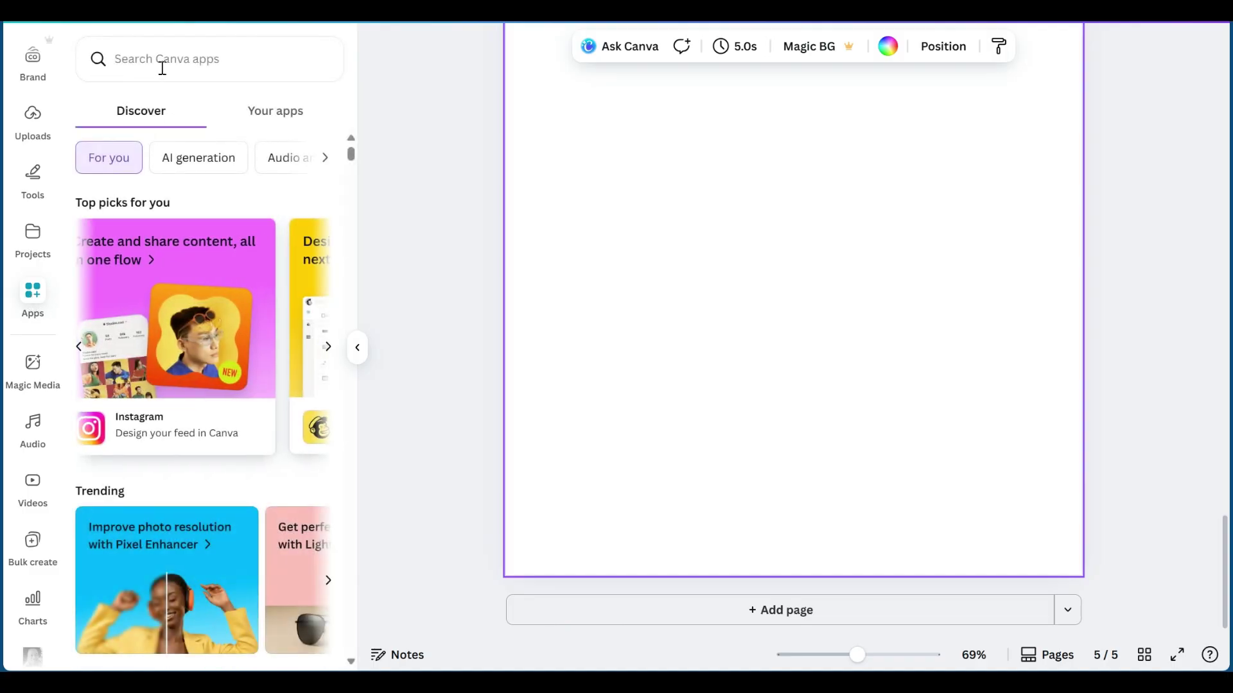
text(text)
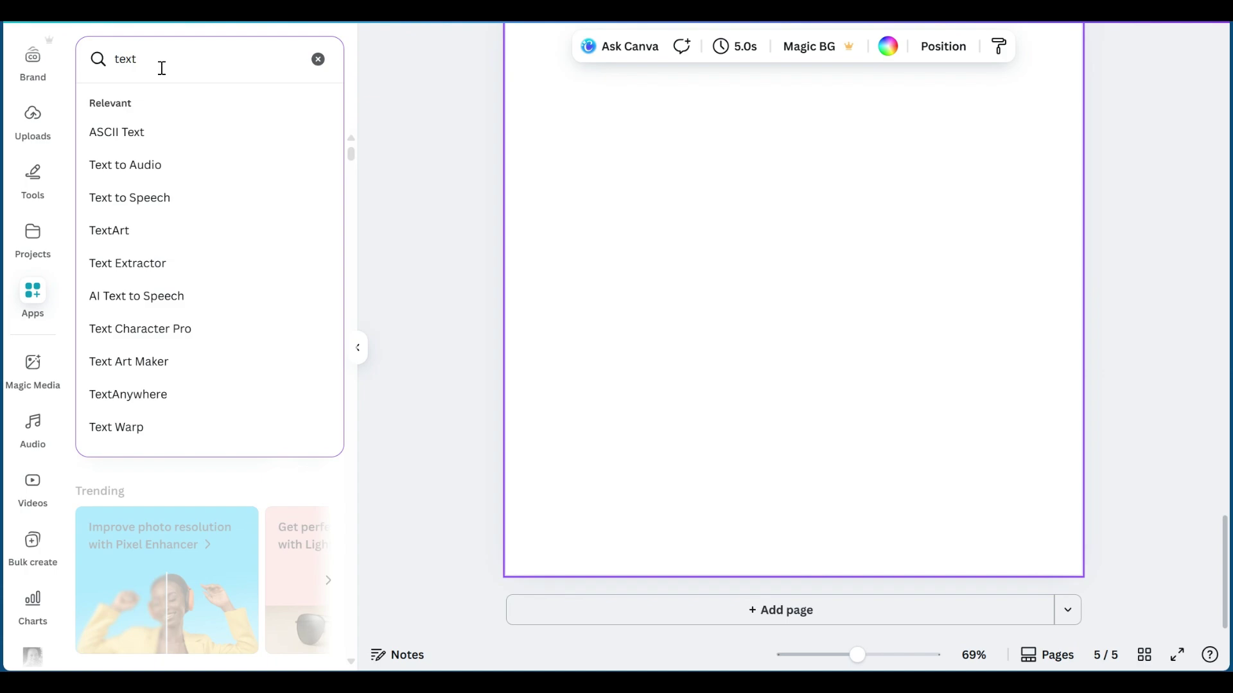
text( studio)
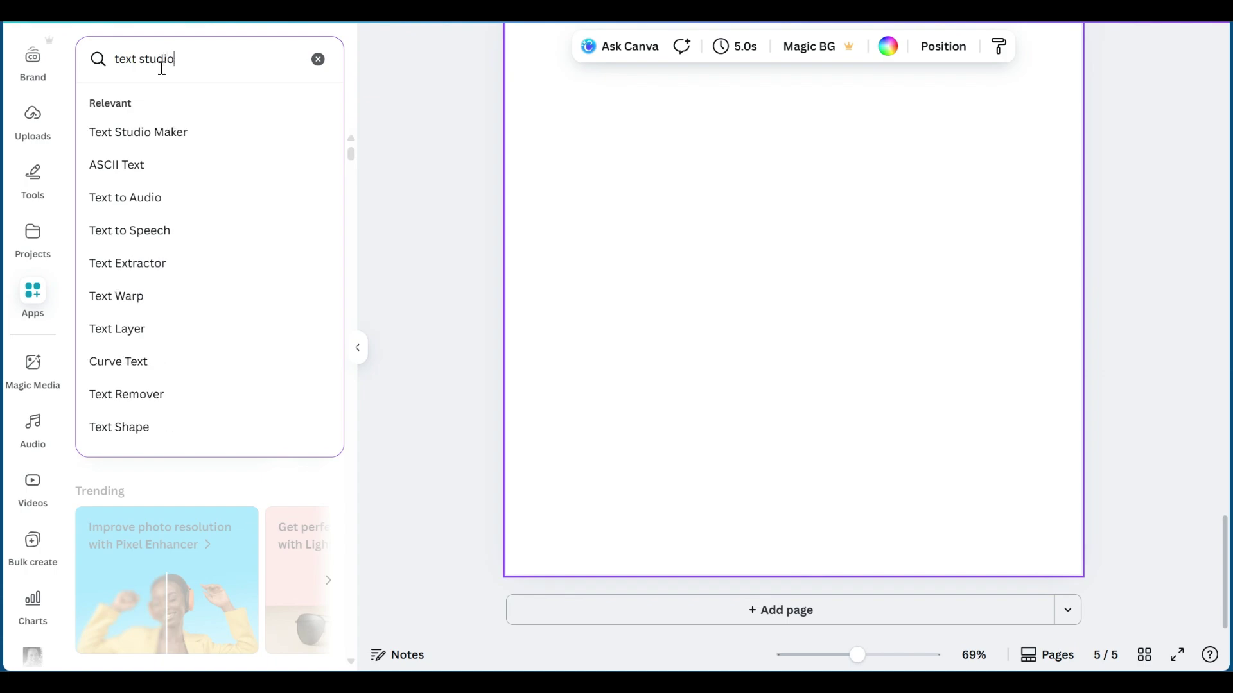
Open the Text Studio Maker app and accept its updated permissions
click(117, 133)
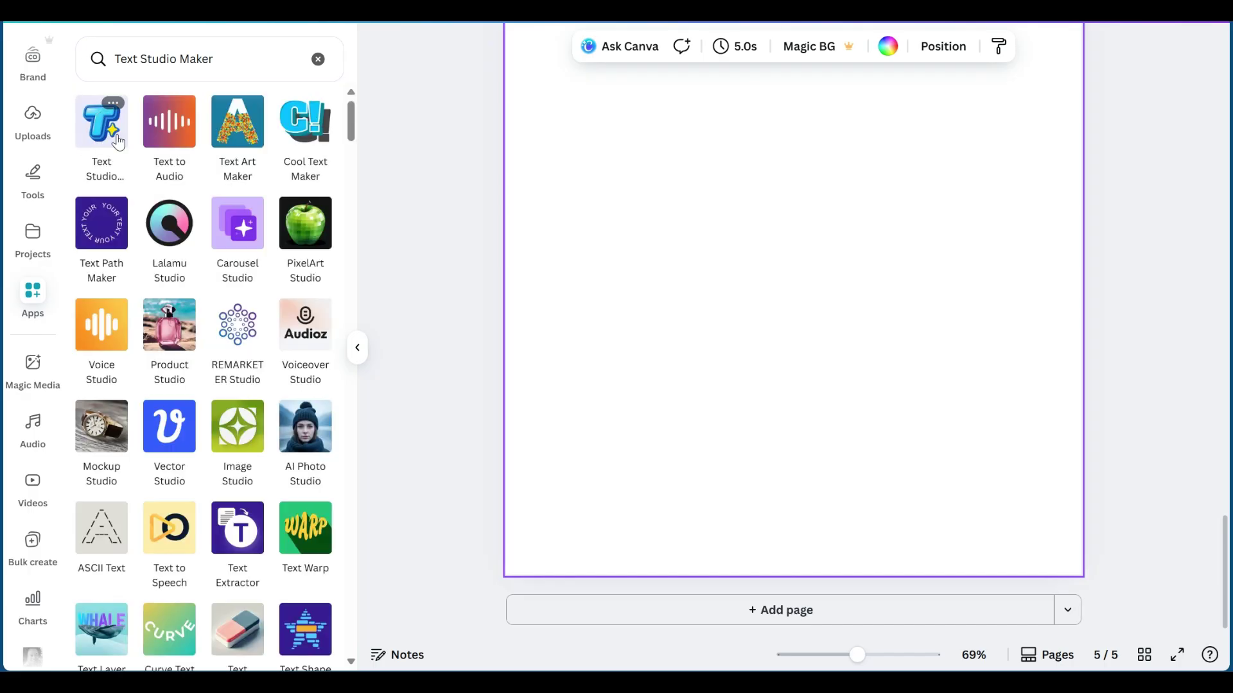
click(102, 125)
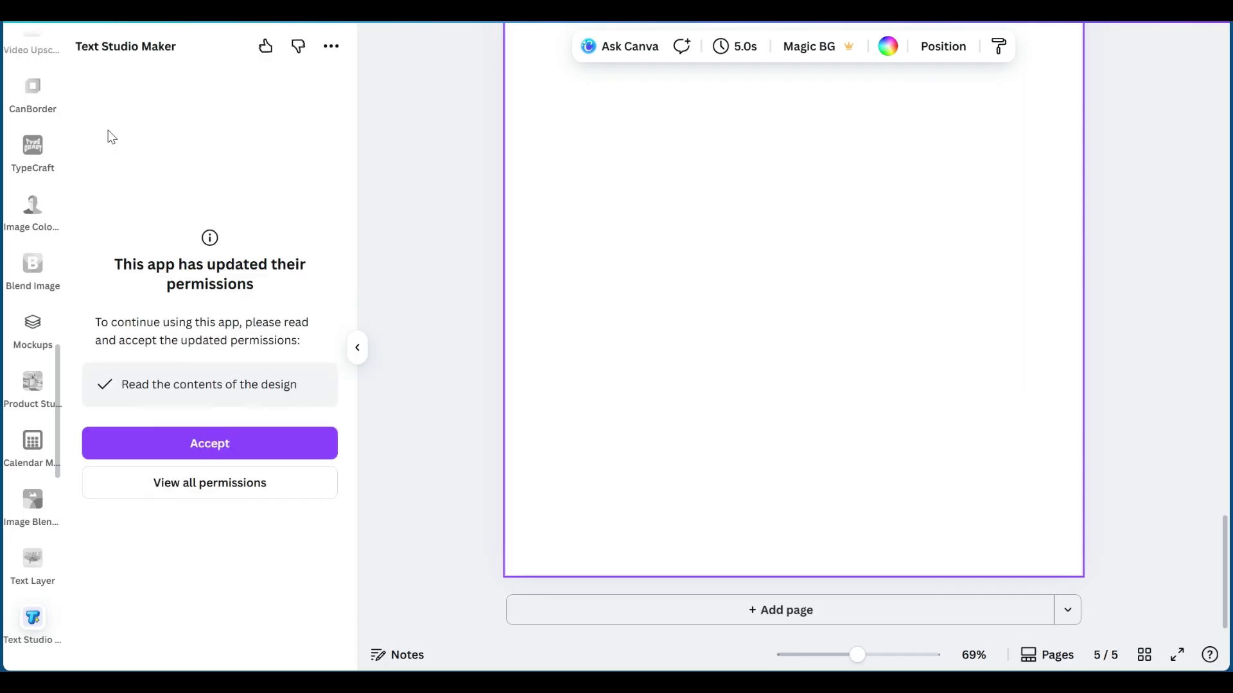
click(122, 435)
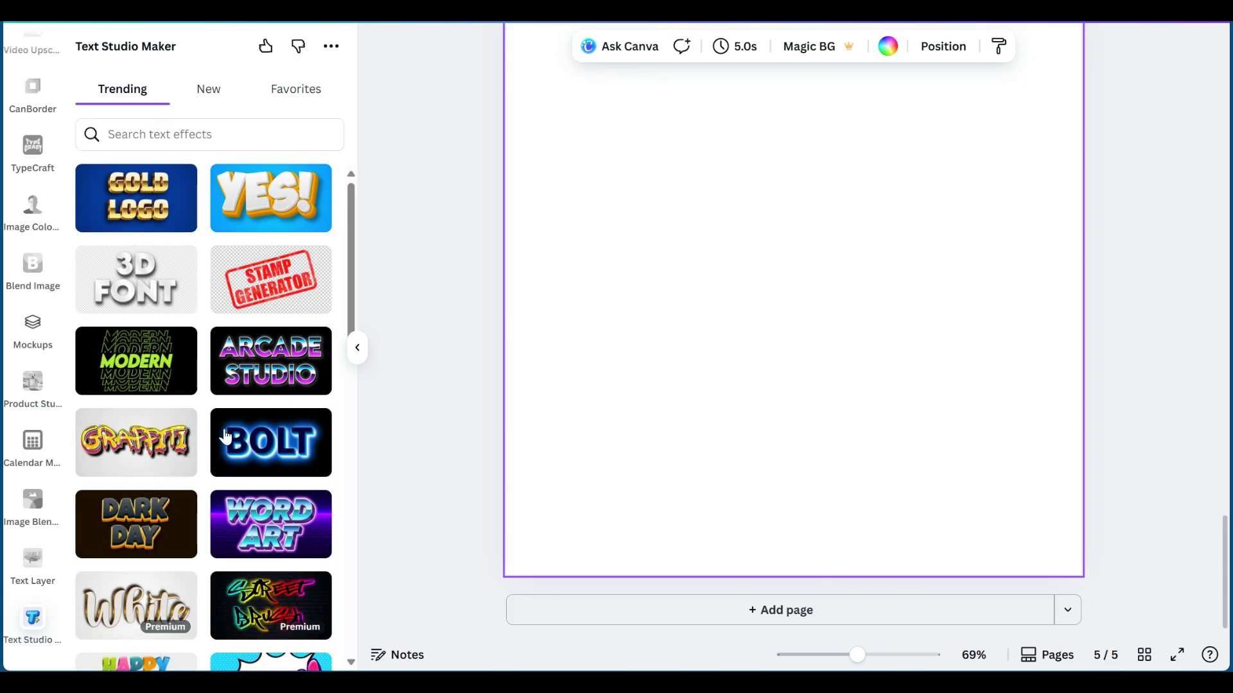
Browse the trending text effects in Text Studio Maker for themed styles that suit shirt lettering
scroll(225, 437, down, 6)
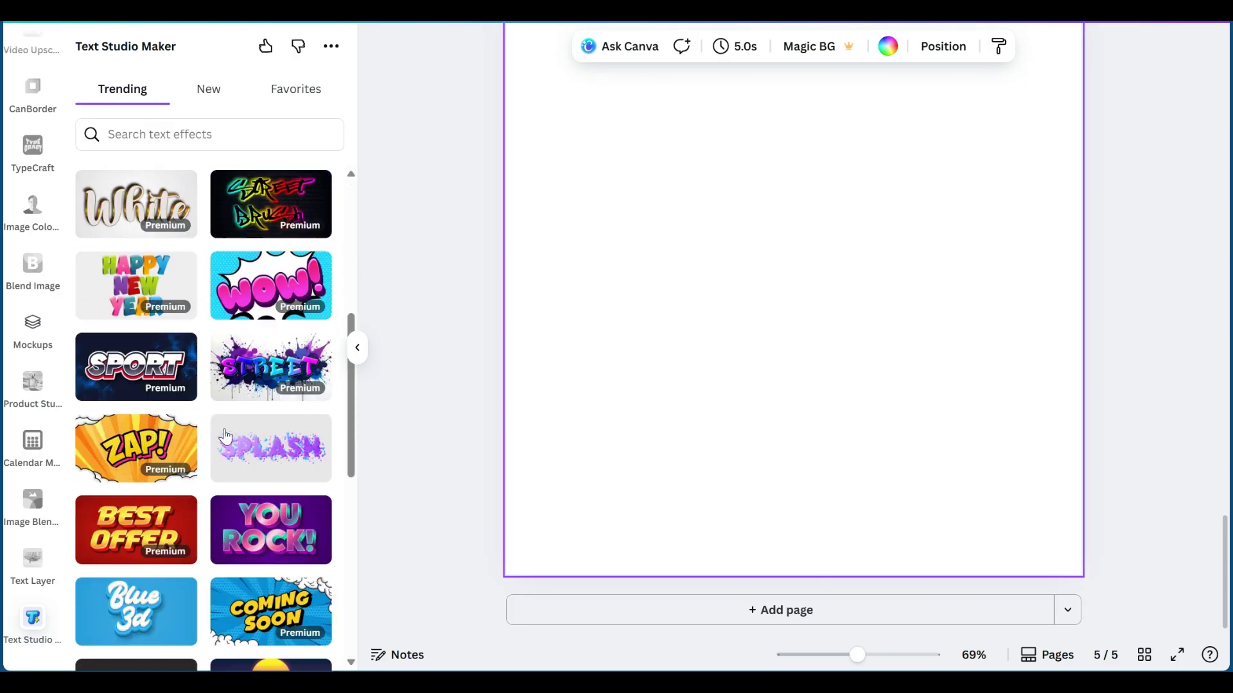
scroll(224, 437, down, 3)
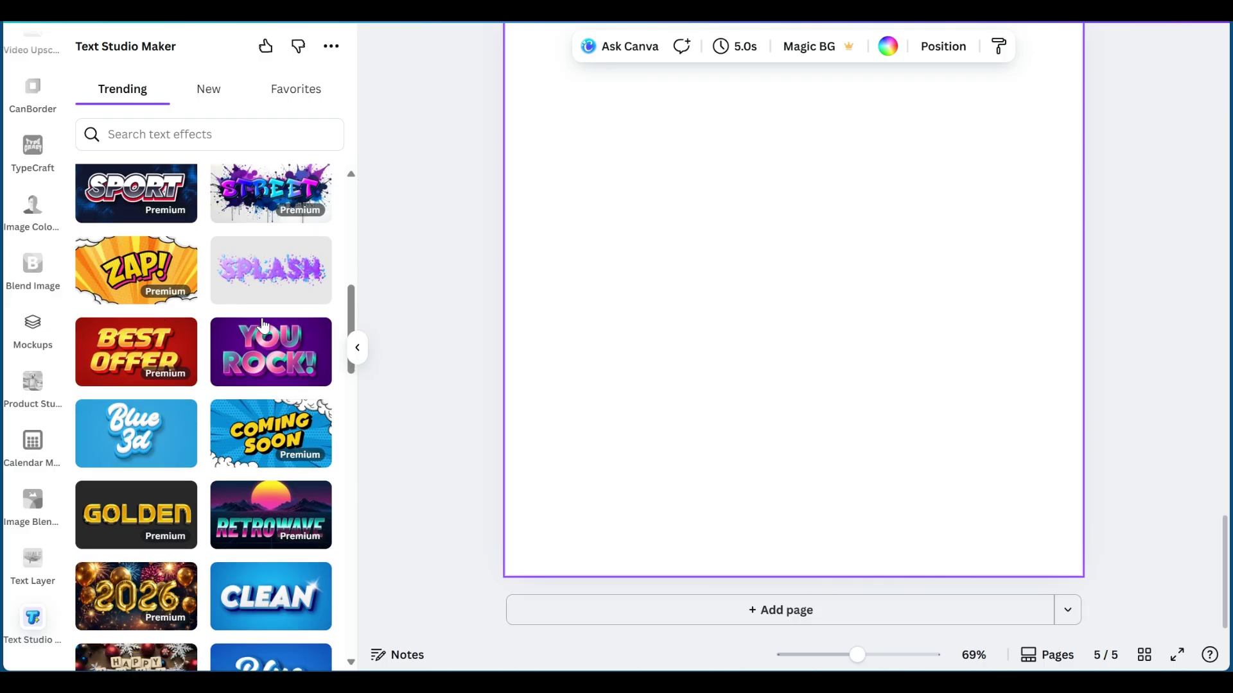
scroll(264, 326, down, 4)
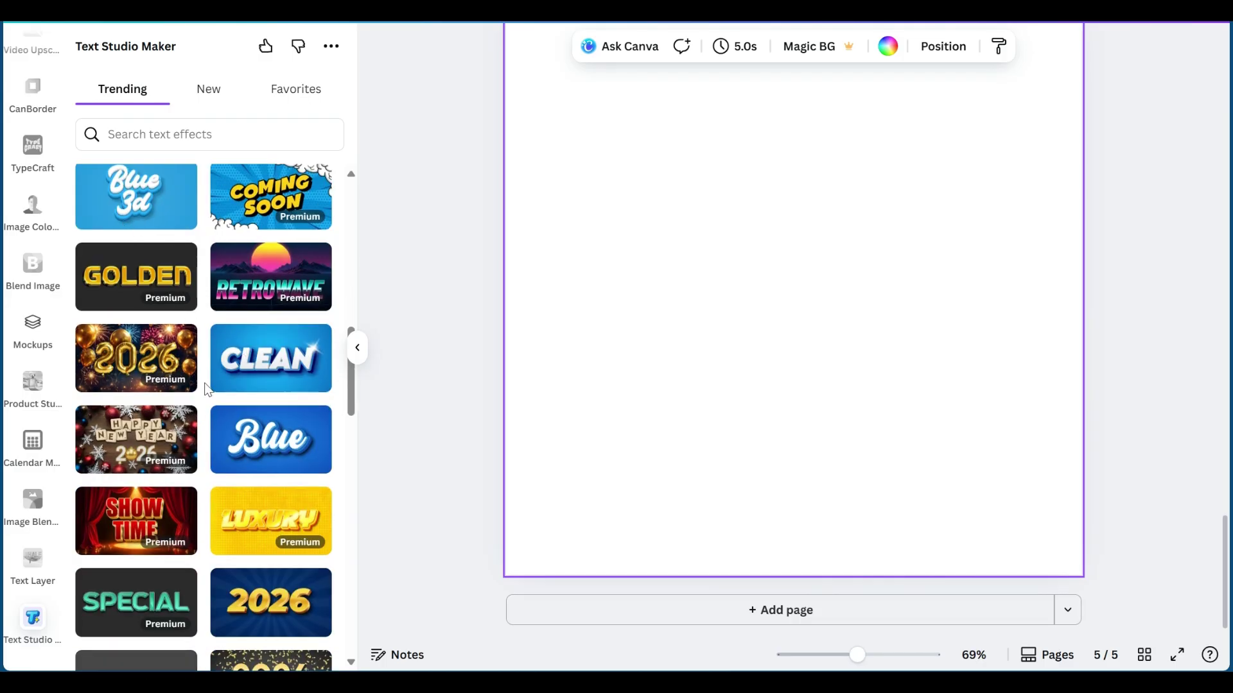
scroll(206, 389, down, 8)
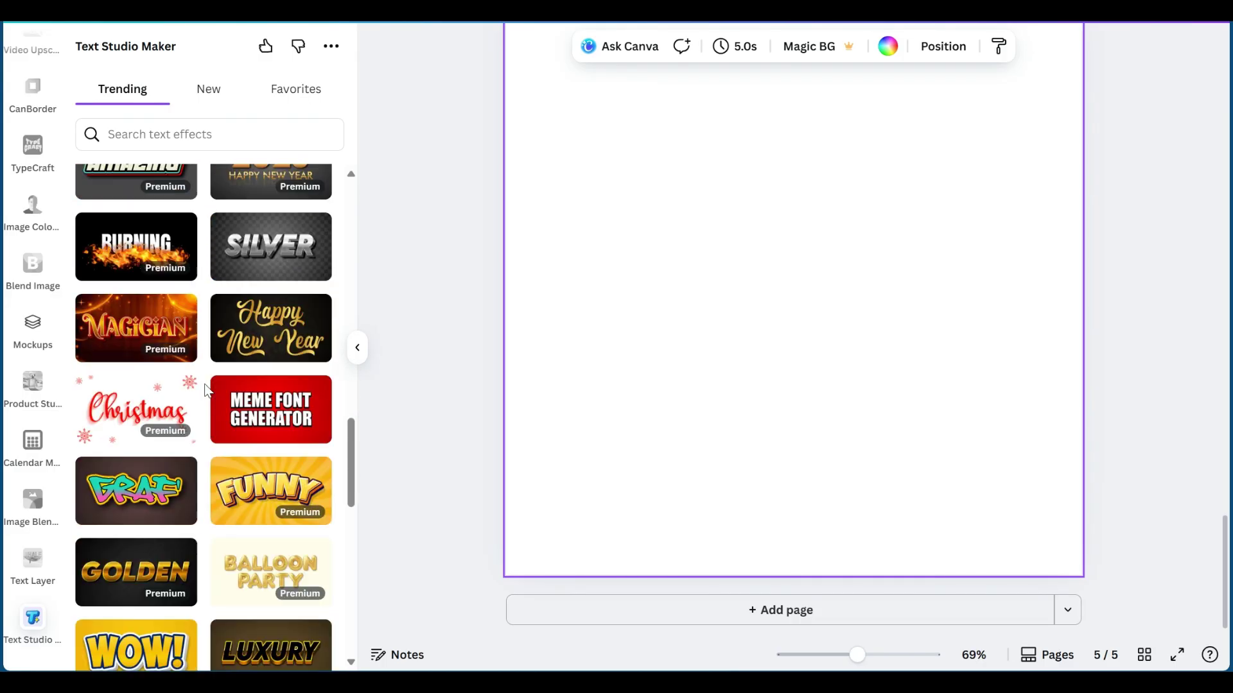
scroll(207, 389, down, 5)
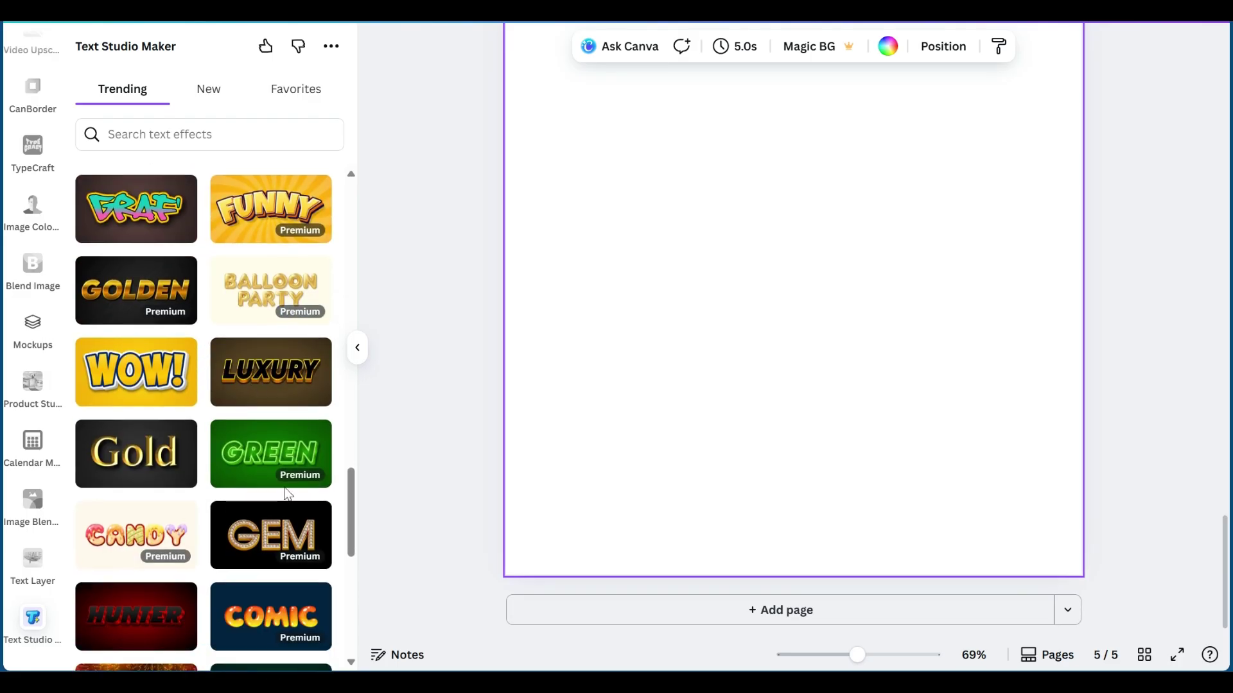
scroll(287, 494, down, 10)
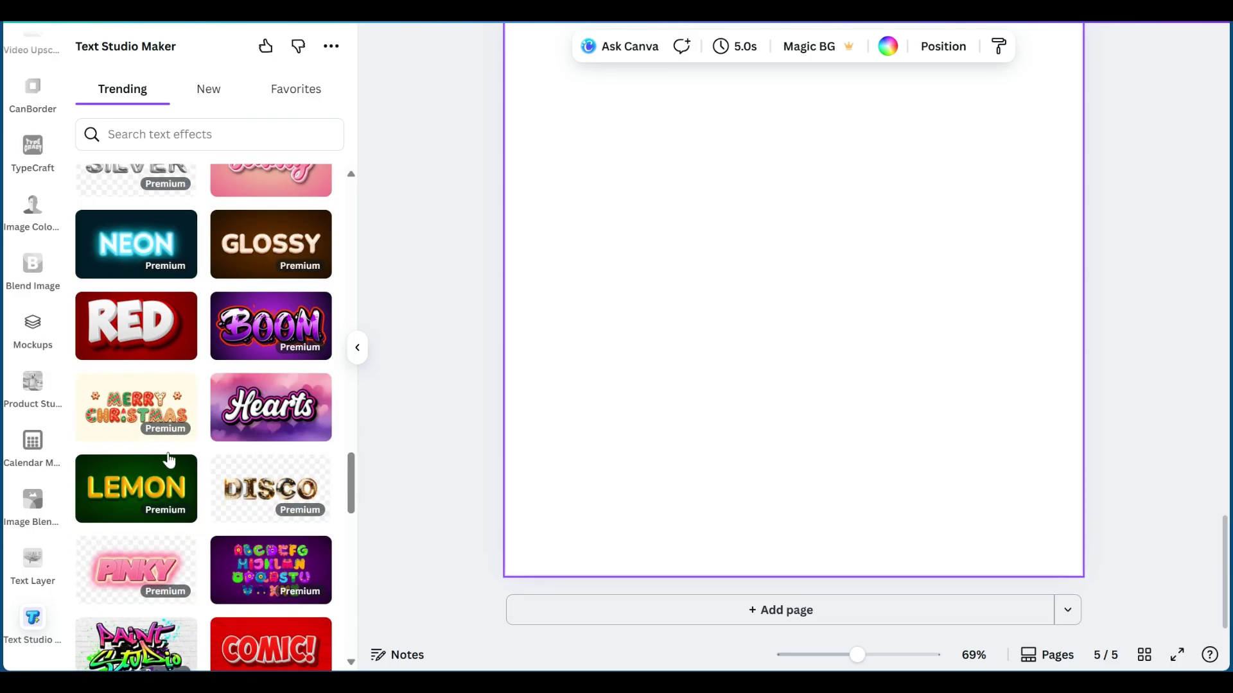
scroll(207, 518, down, 2)
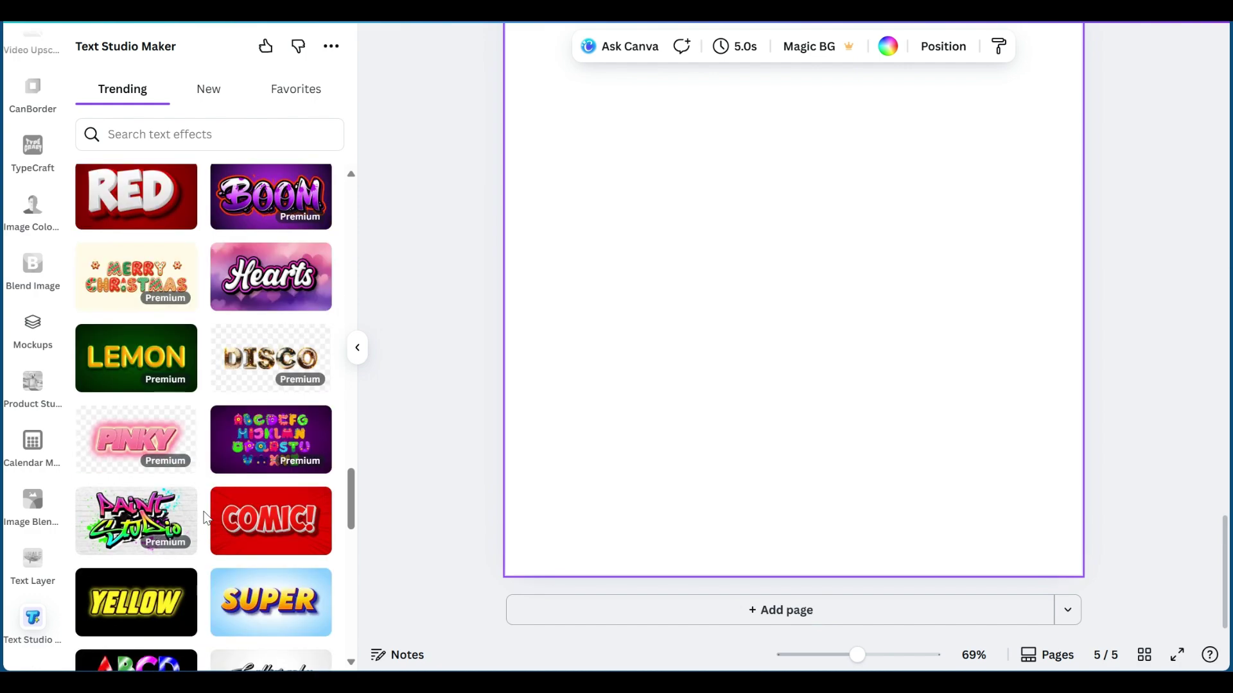
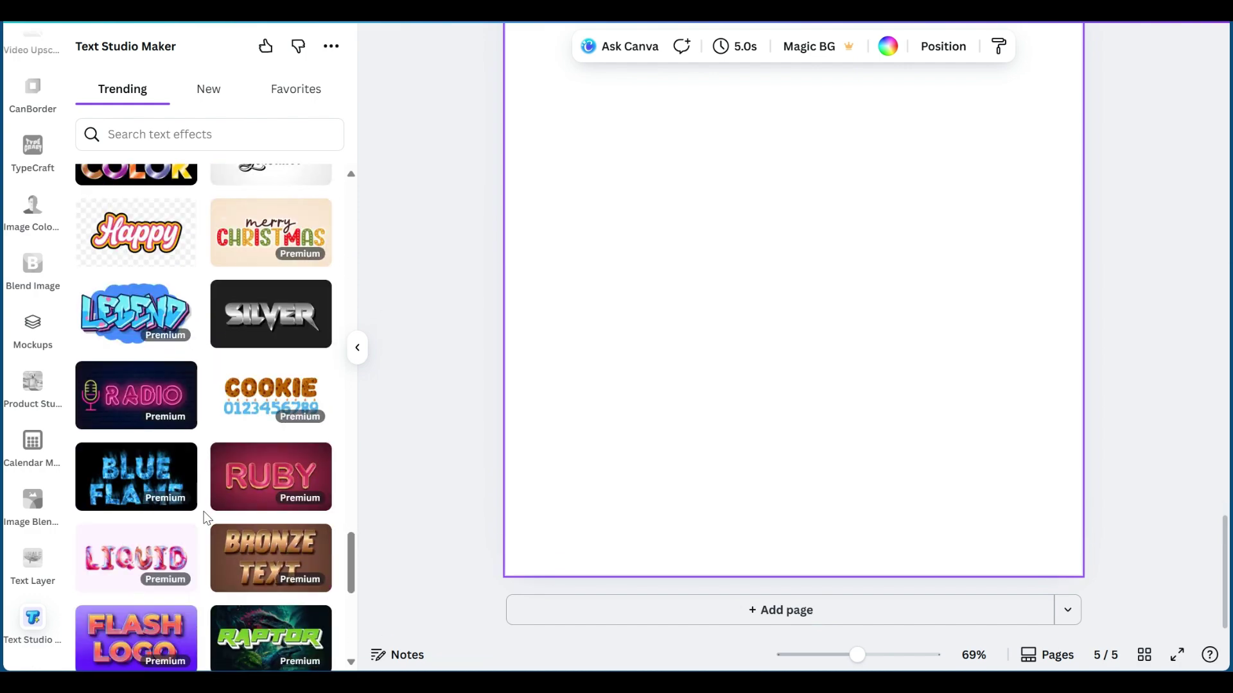
scroll(207, 517, down, 3)
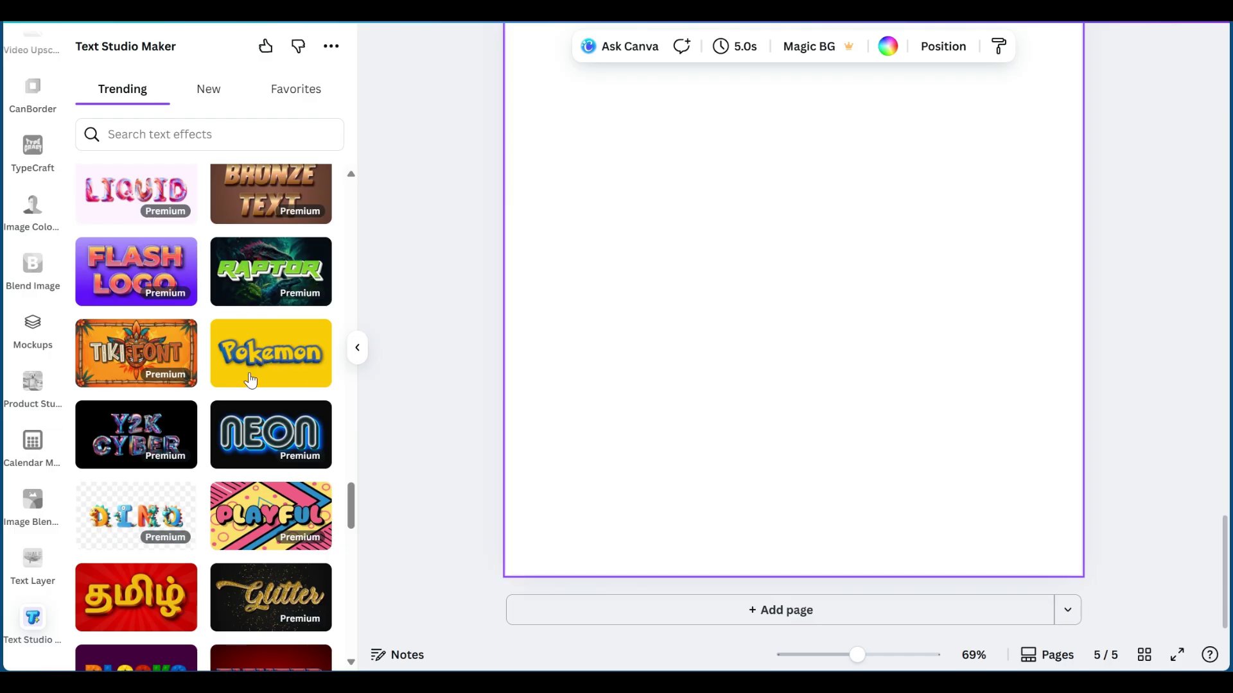
scroll(253, 376, down, 1)
scroll(278, 312, down, 8)
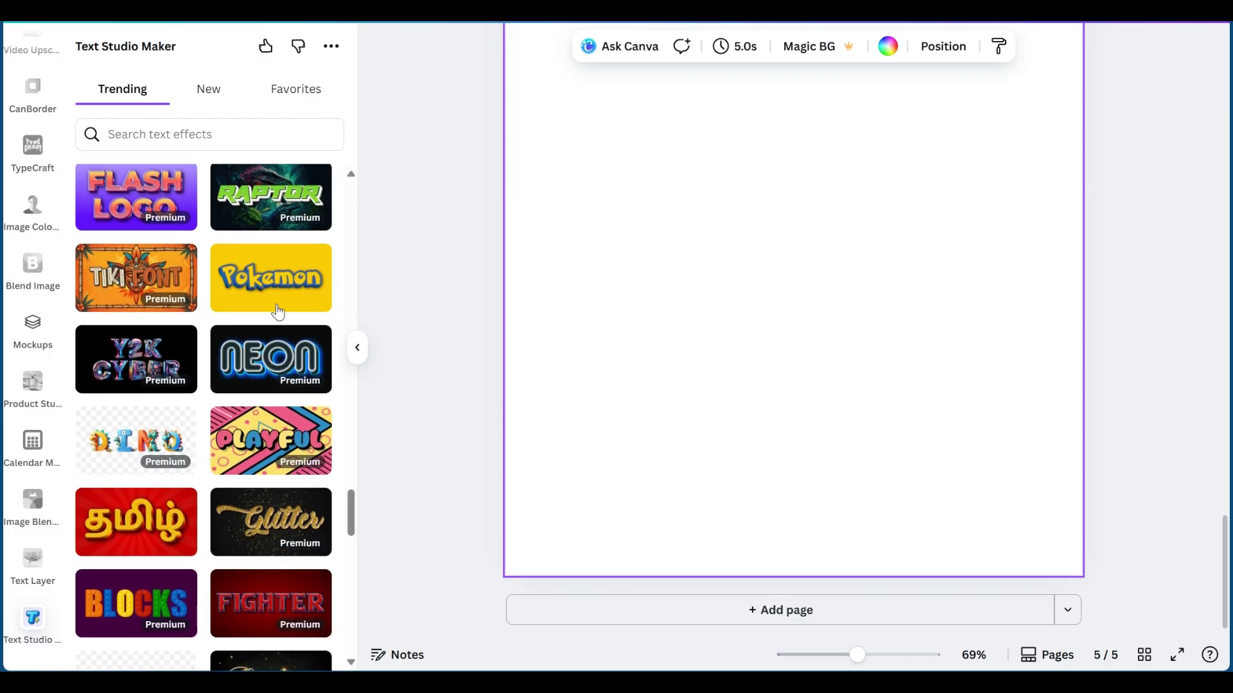
scroll(278, 311, down, 3)
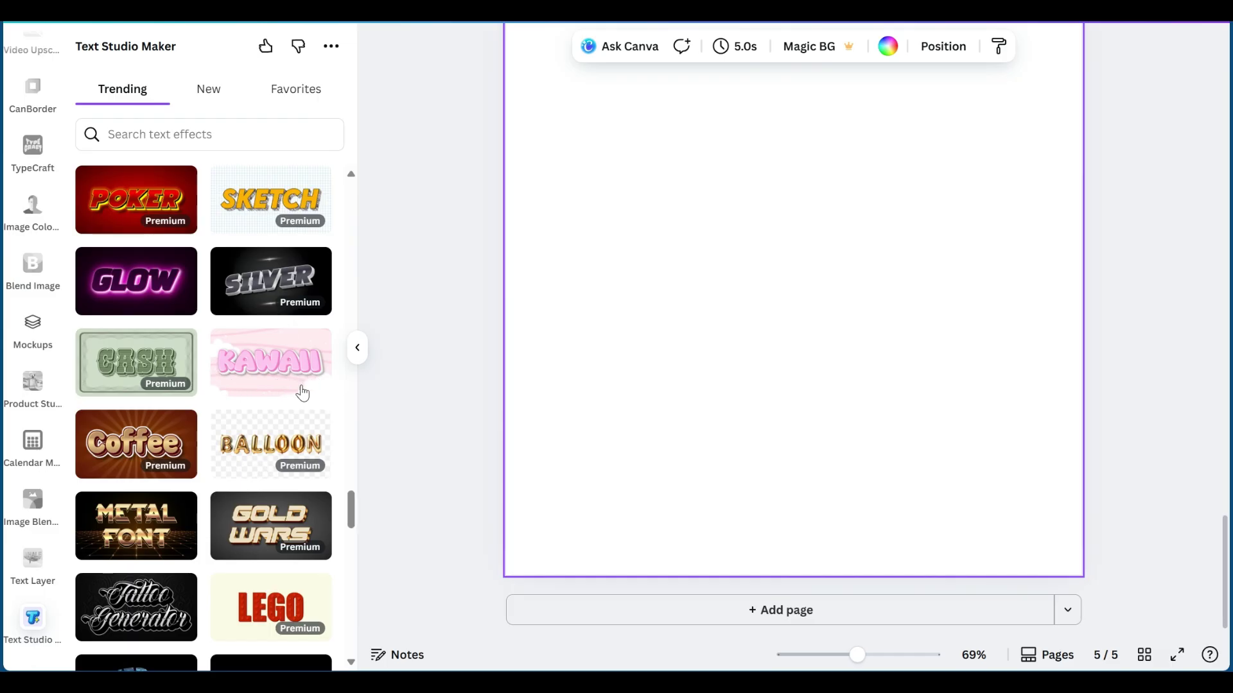
scroll(308, 397, down, 2)
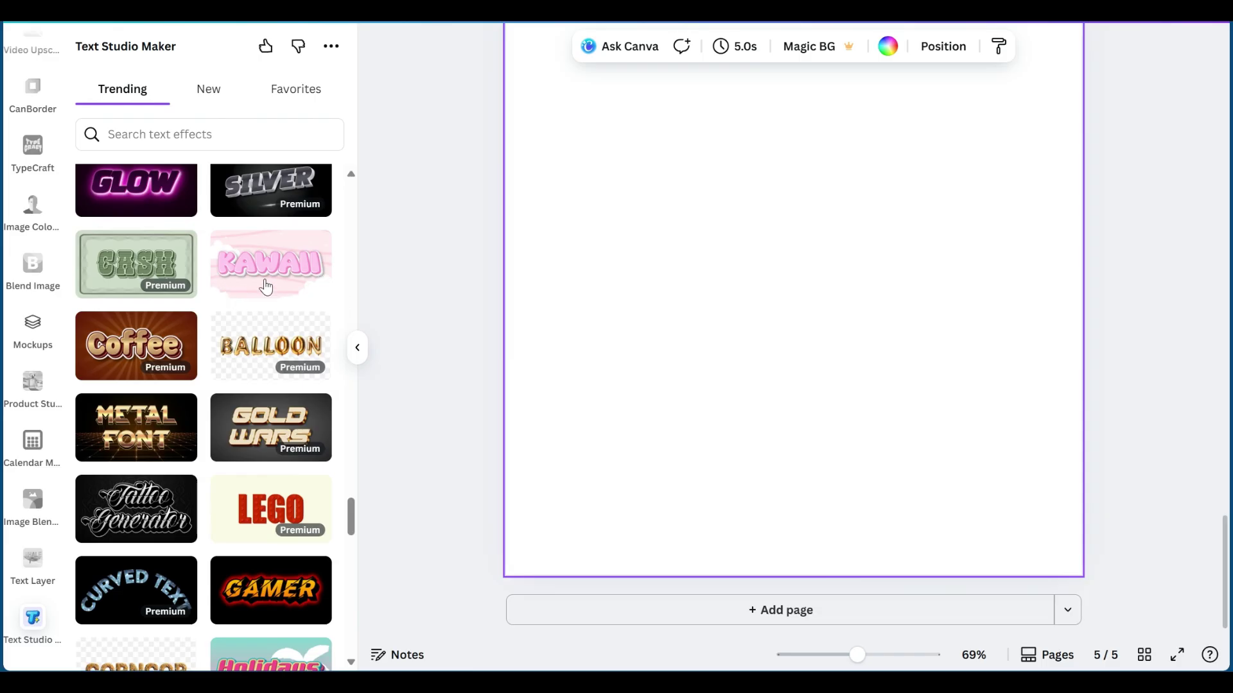
scroll(269, 285, down, 2)
scroll(276, 284, up, 1)
scroll(276, 286, down, 3)
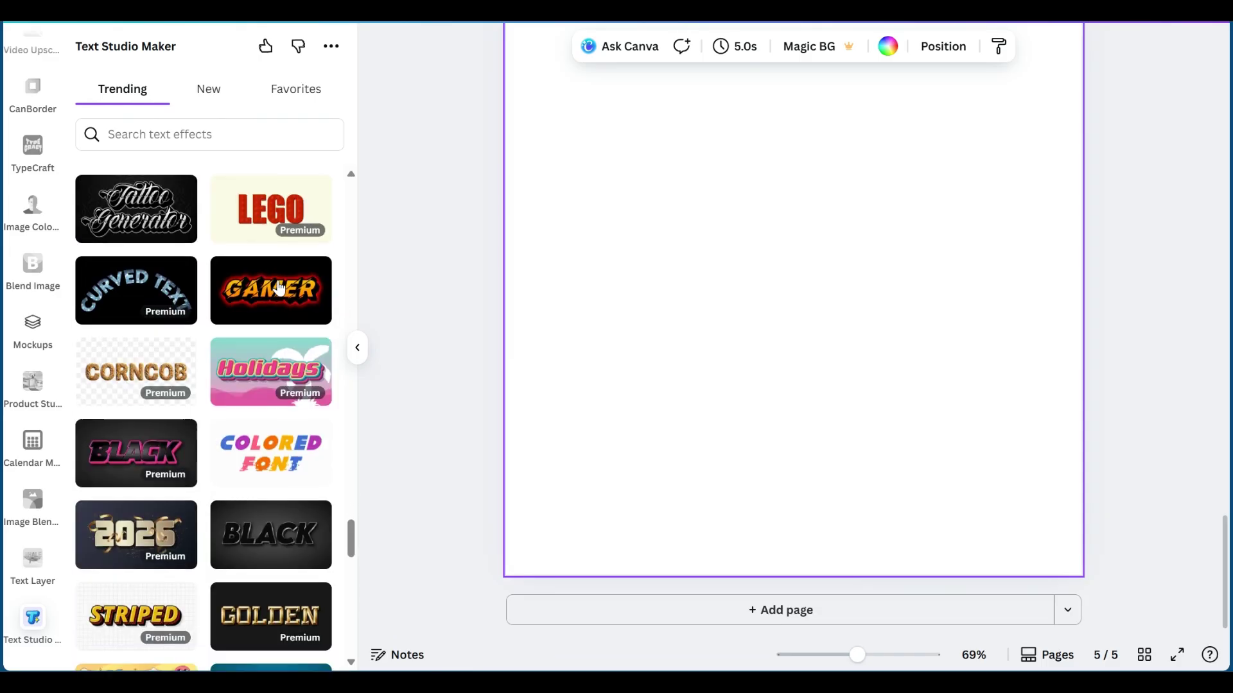
scroll(278, 287, up, 3)
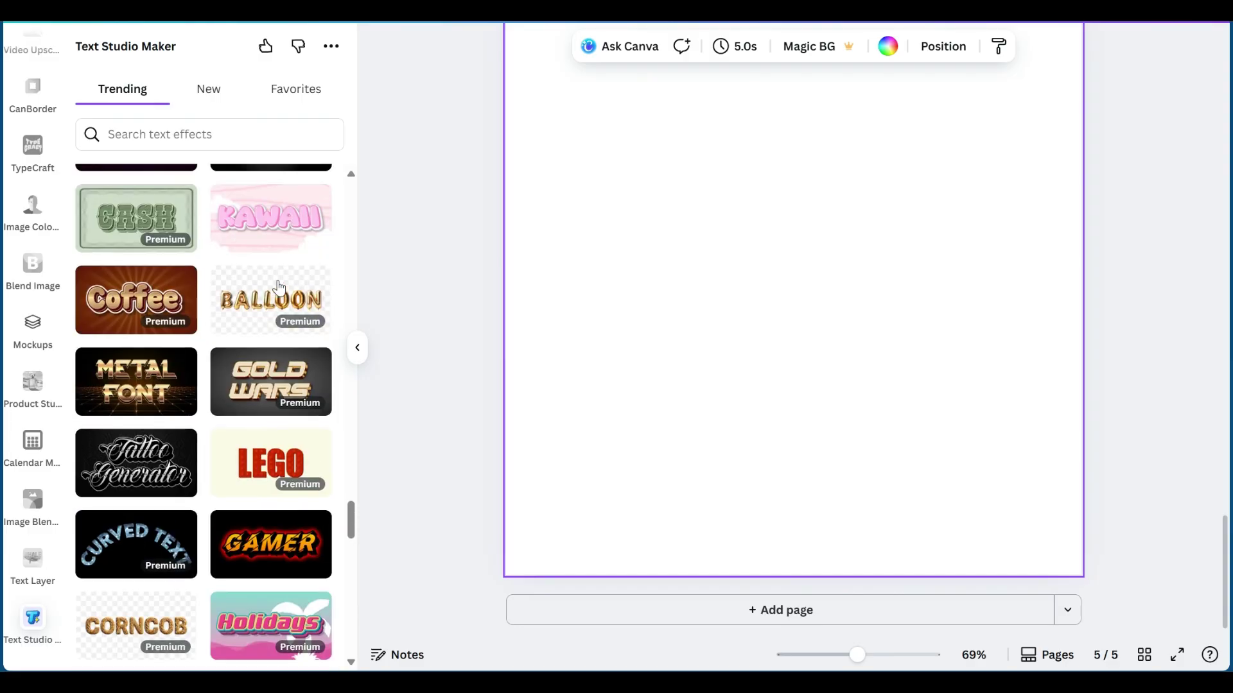
Set up the Cartoon Kawaii effect with the text "Birthday" in the Boss Baby Regular font
click(233, 209)
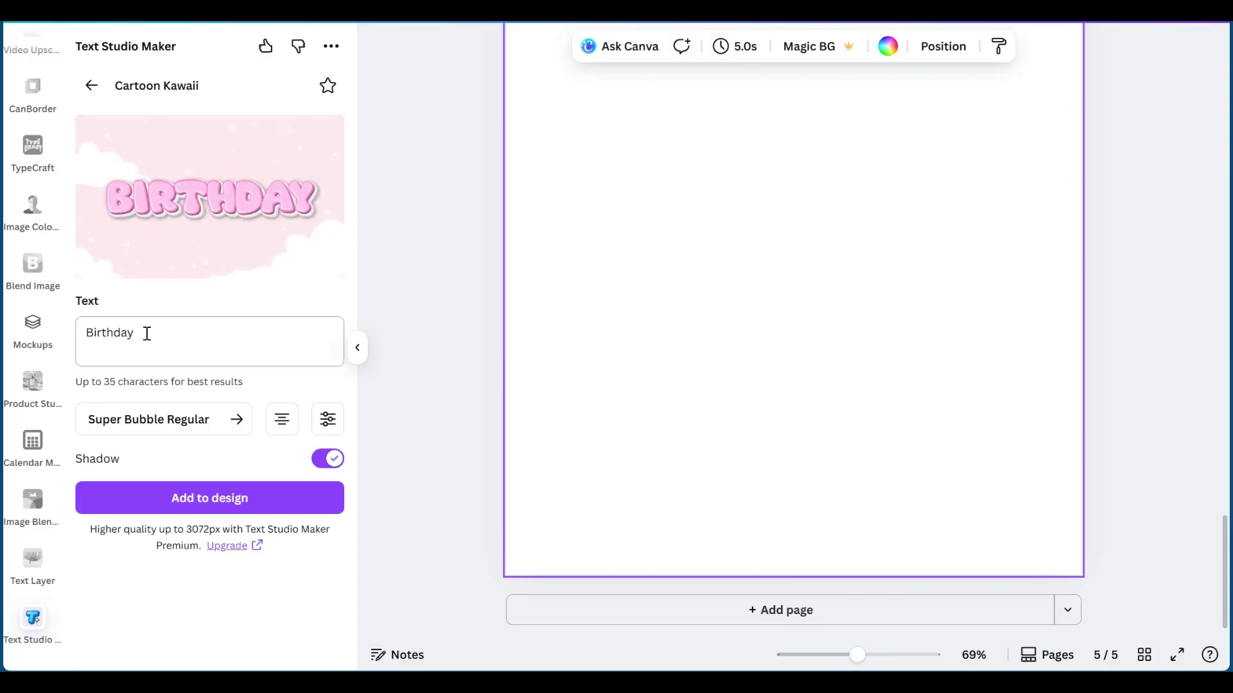
click(164, 440)
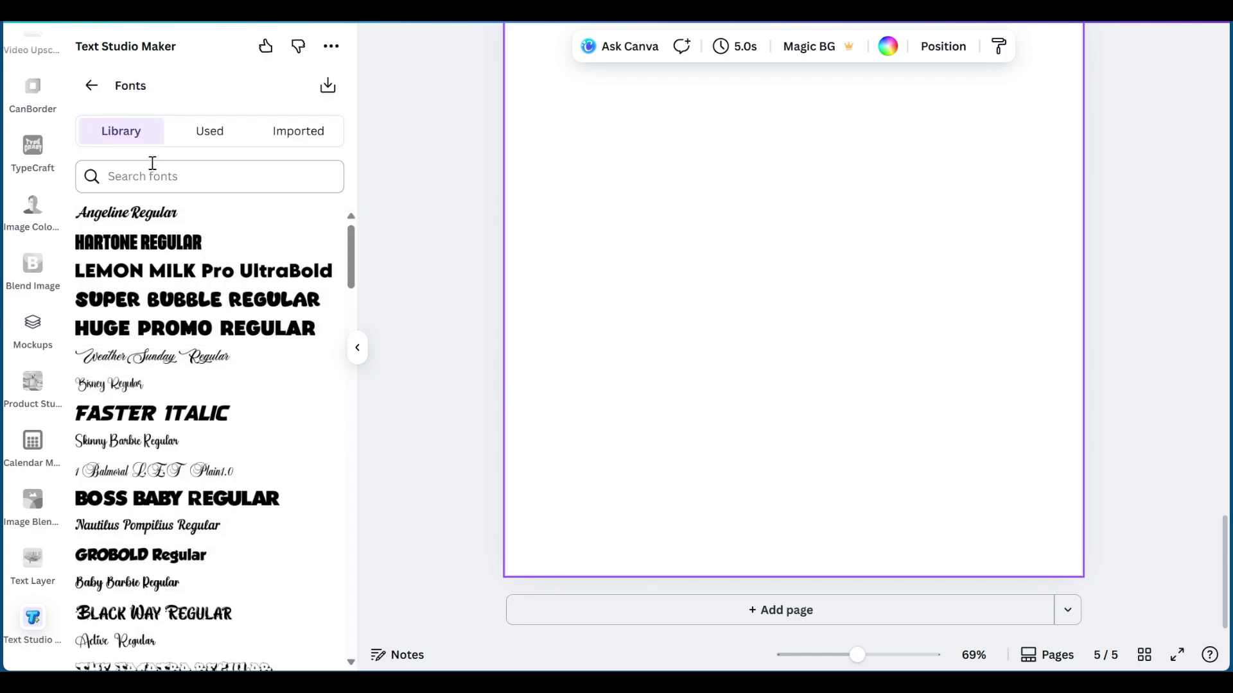
scroll(162, 396, down, 1)
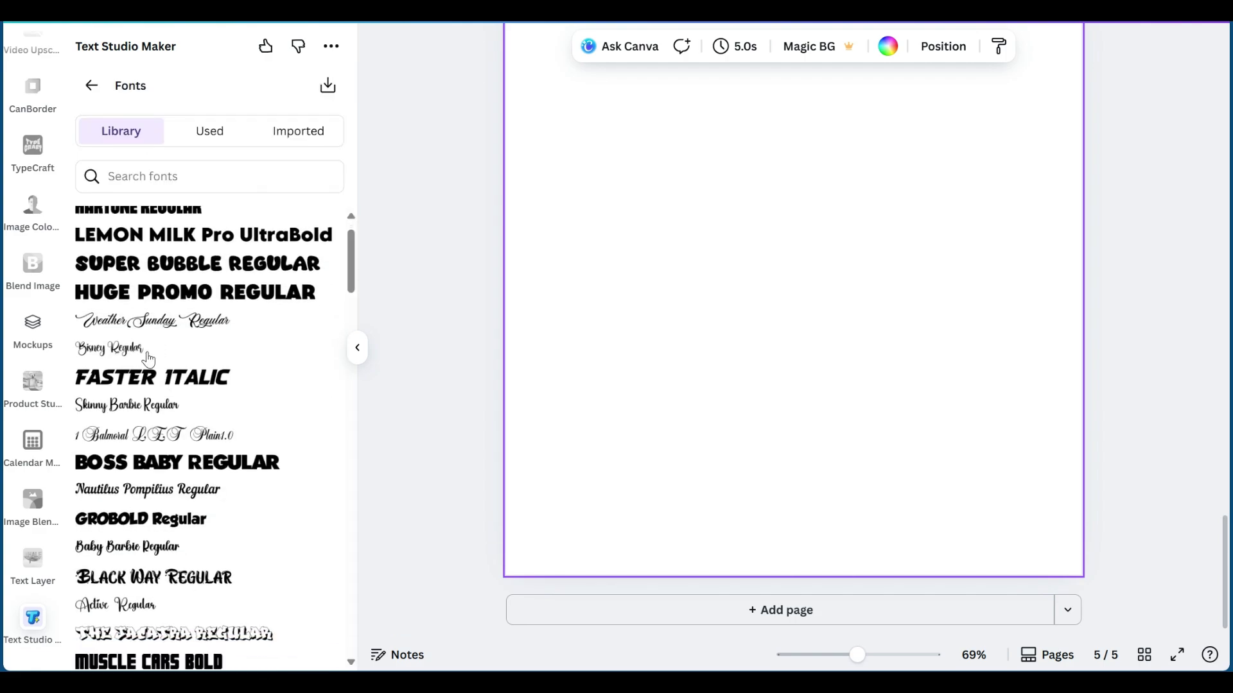
scroll(143, 345, down, 3)
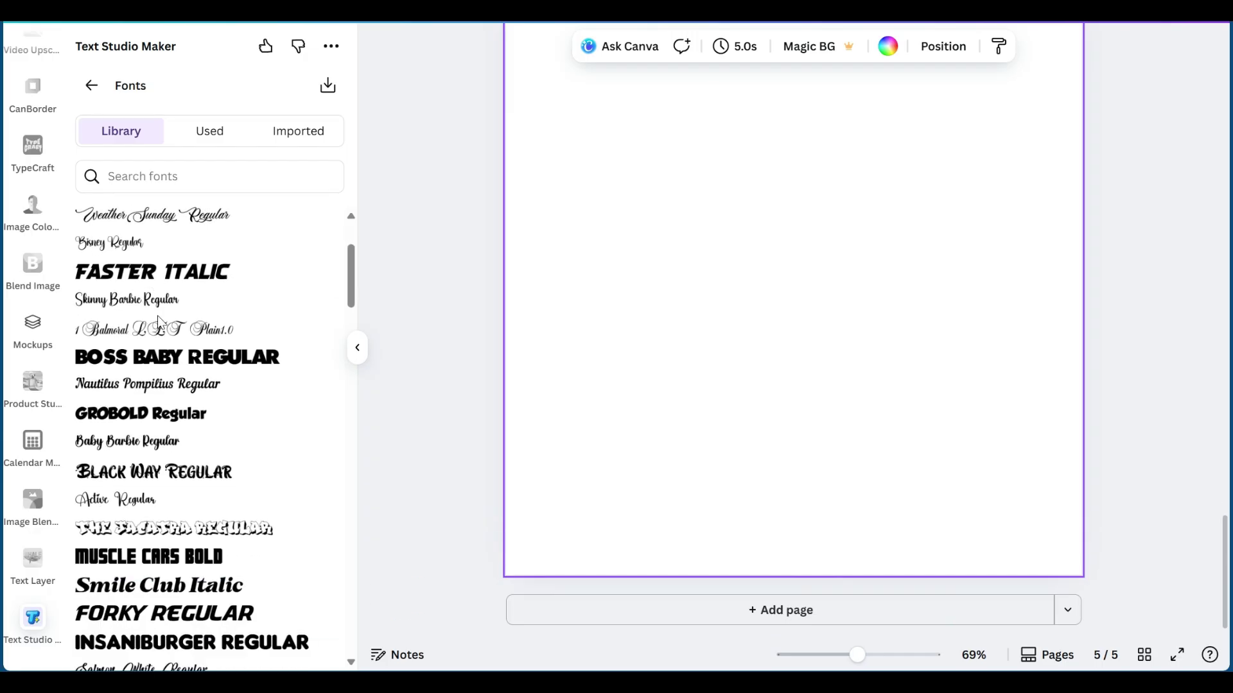
scroll(148, 331, down, 1)
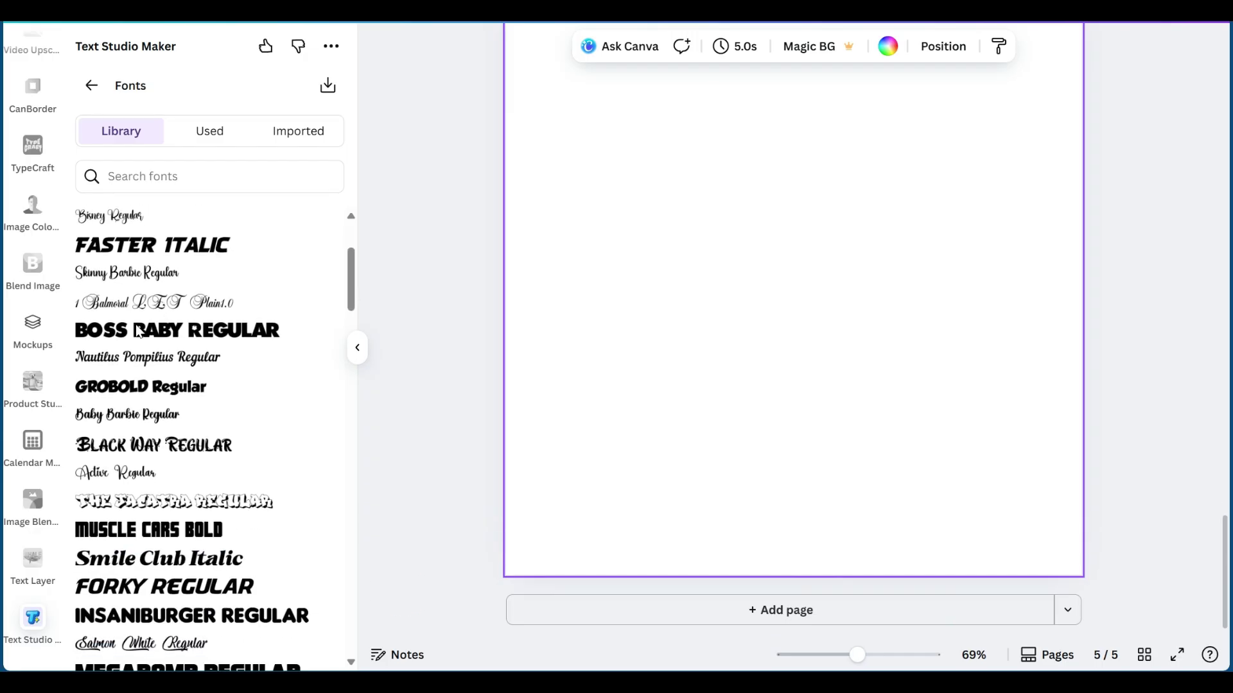
click(81, 331)
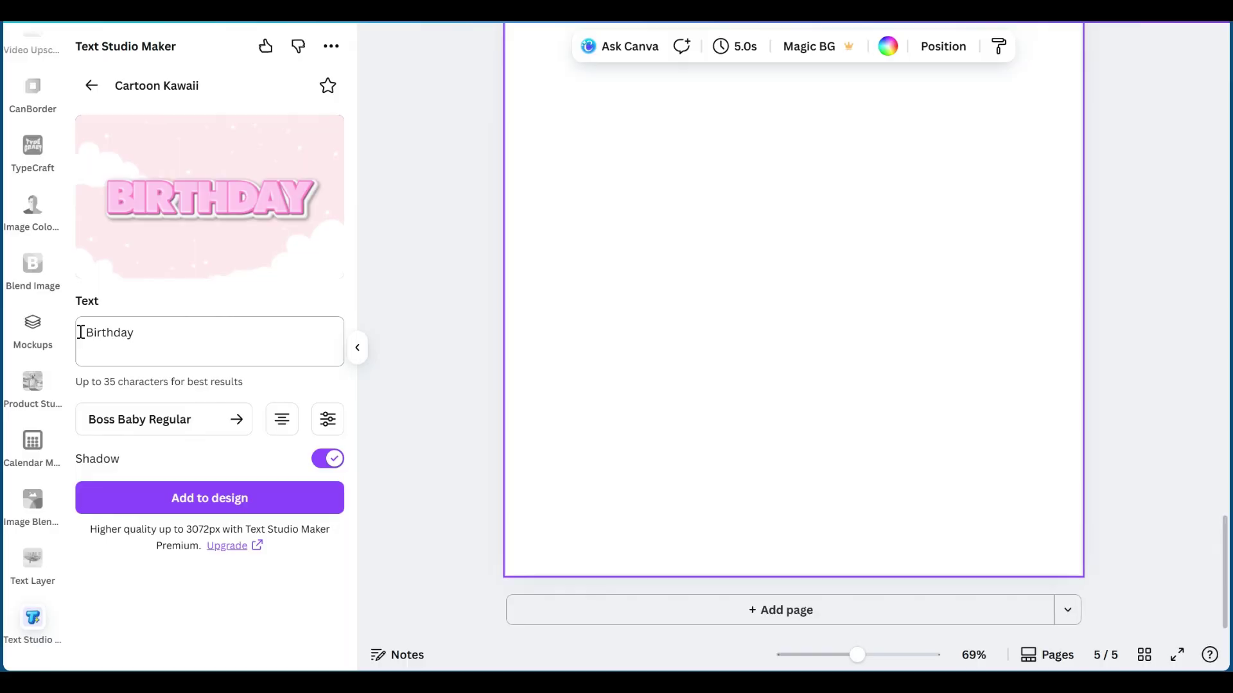
Change the Cartoon Kawaii text to "Happy Birthday", add it to the design, and place it near the top of page 5
click(157, 335)
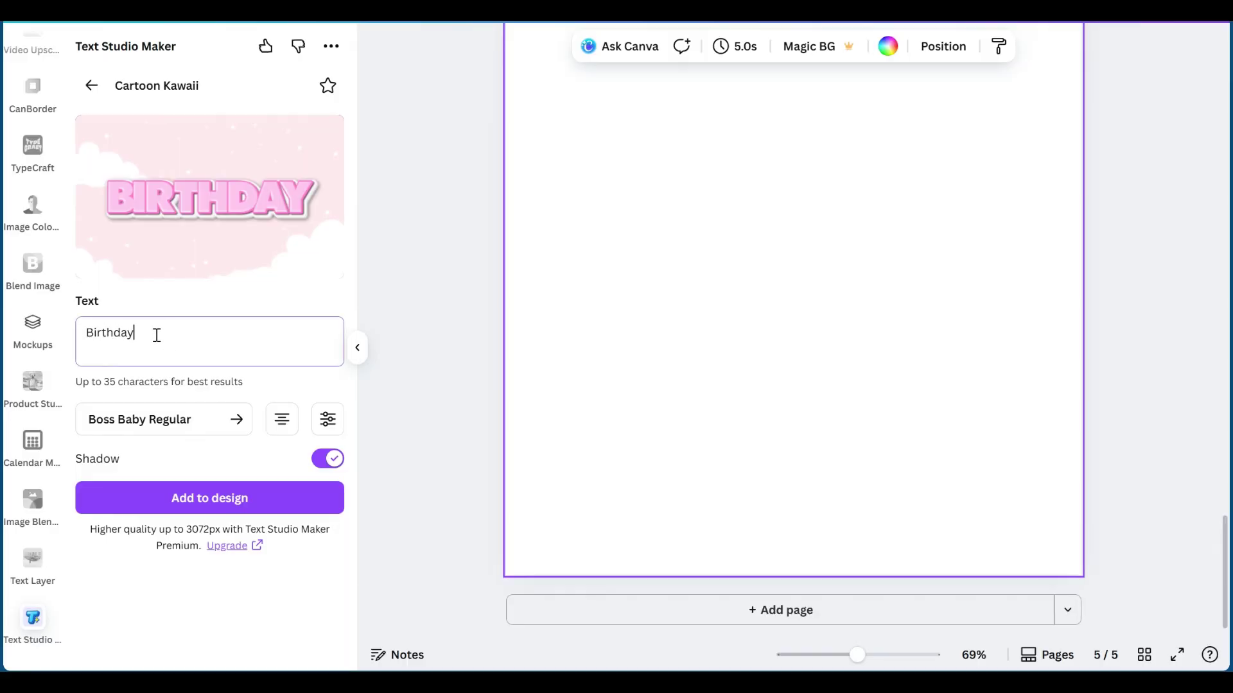
click(88, 333)
text(Happy)
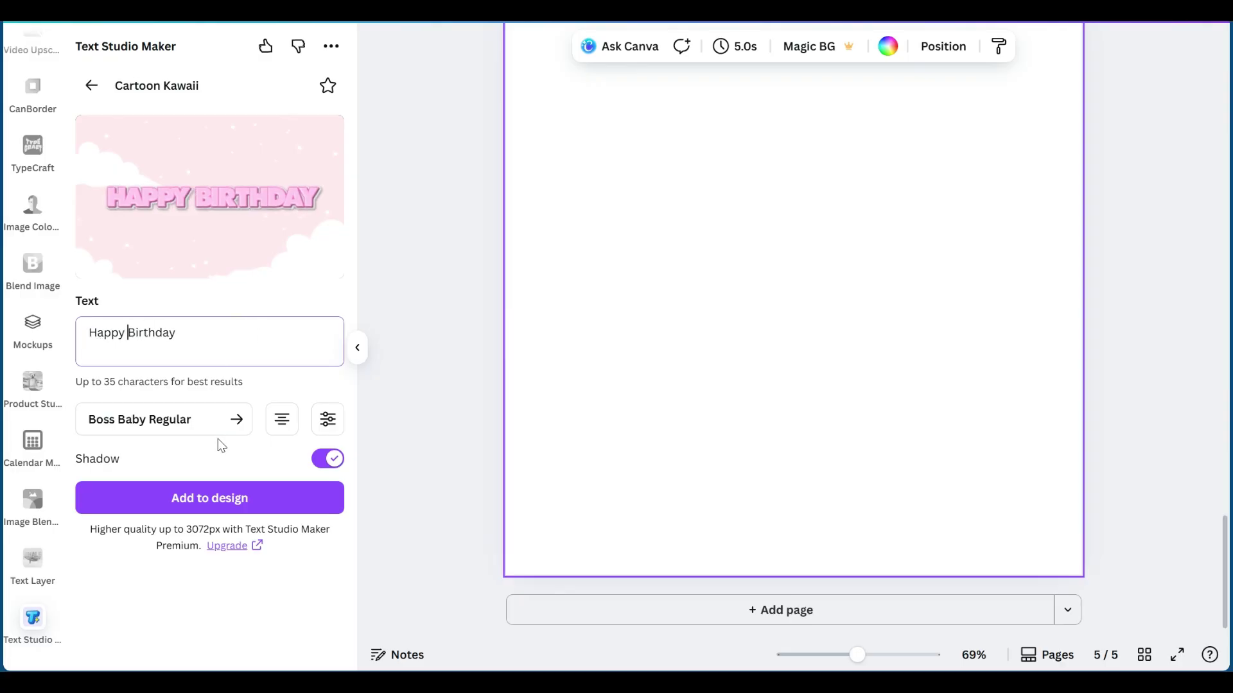
click(201, 501)
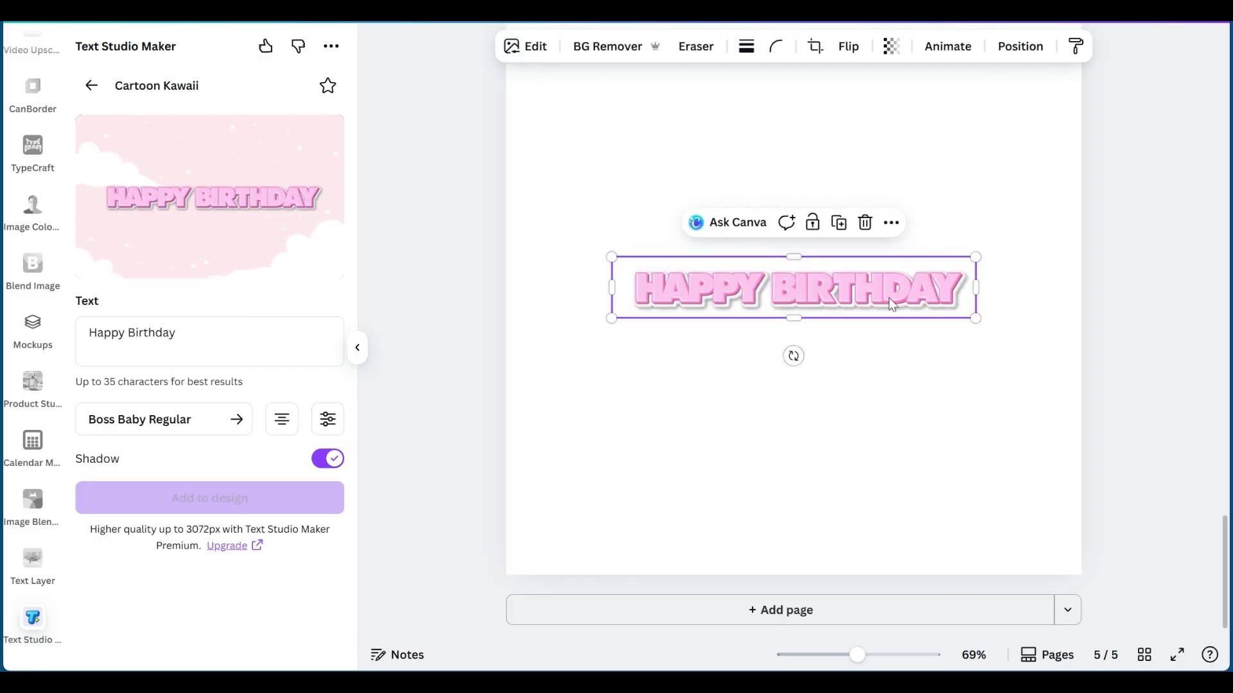
drag(863, 294, 843, 150)
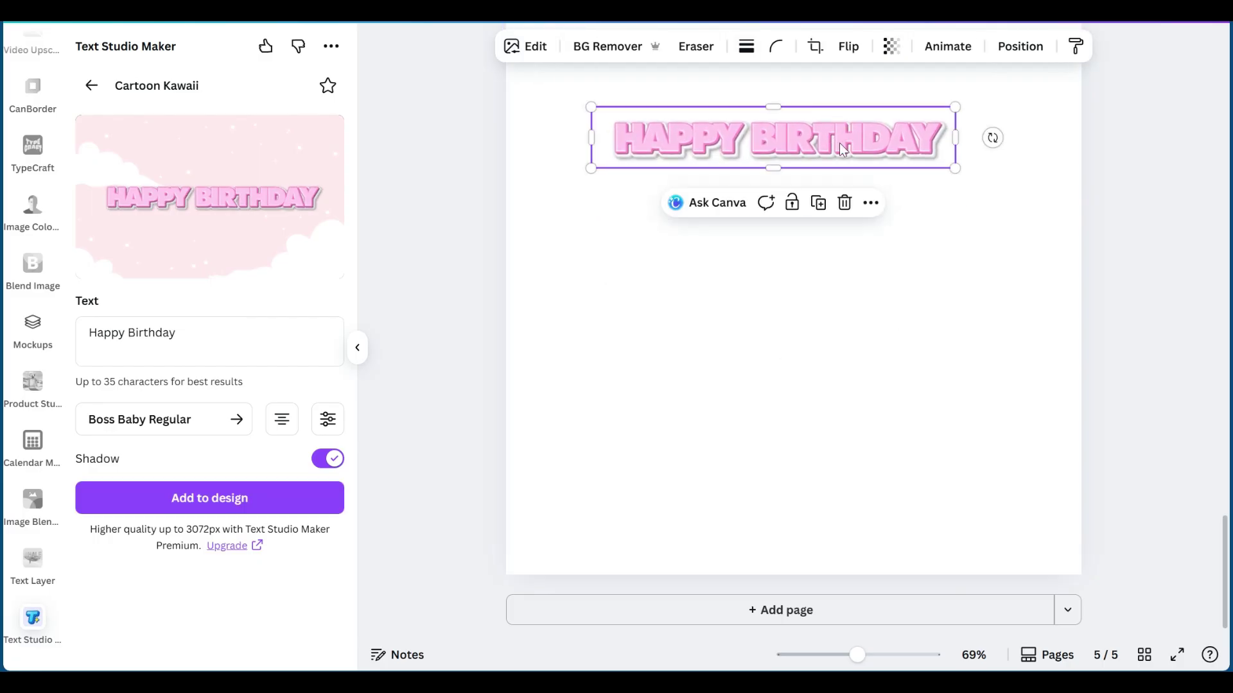
Browse the trending text effects for another style suited to the birthday lettering
click(91, 86)
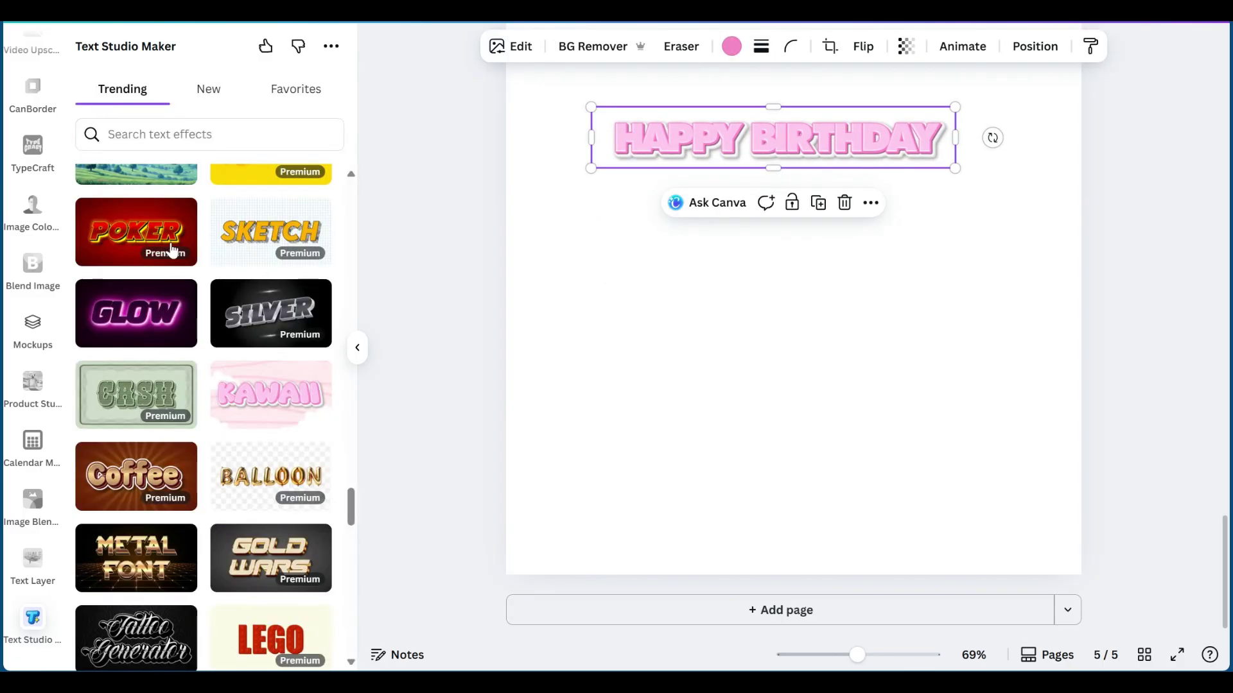
scroll(170, 250, down, 5)
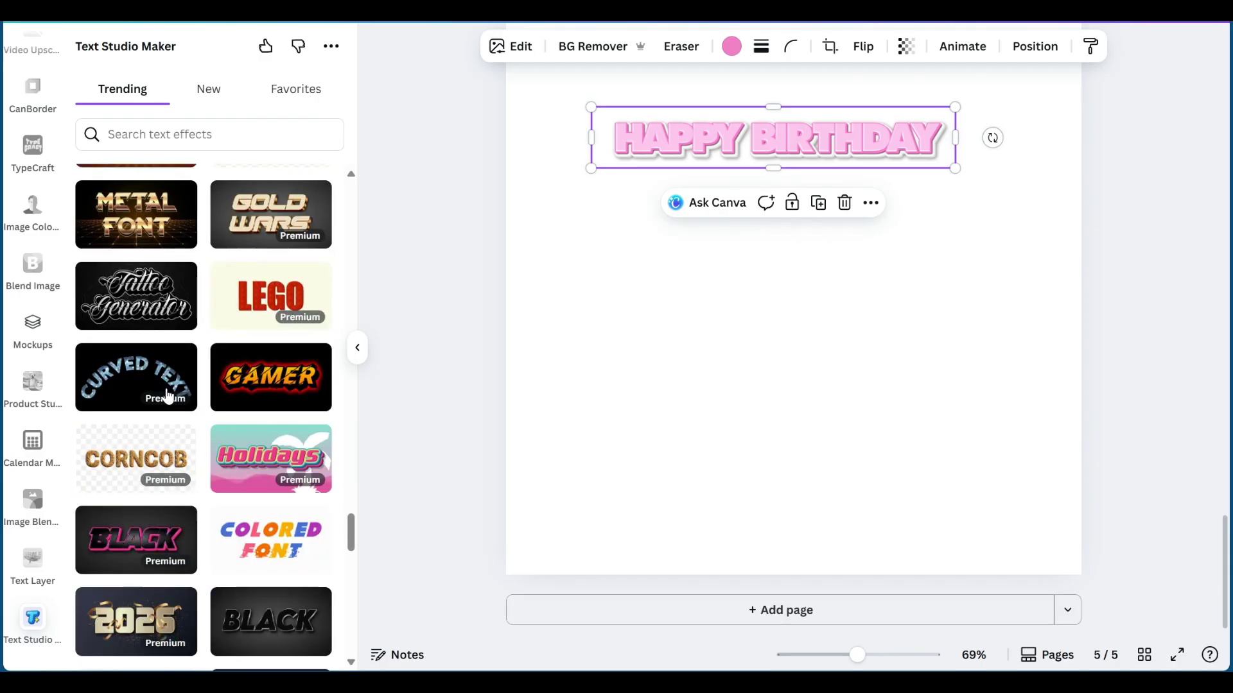
scroll(167, 396, down, 6)
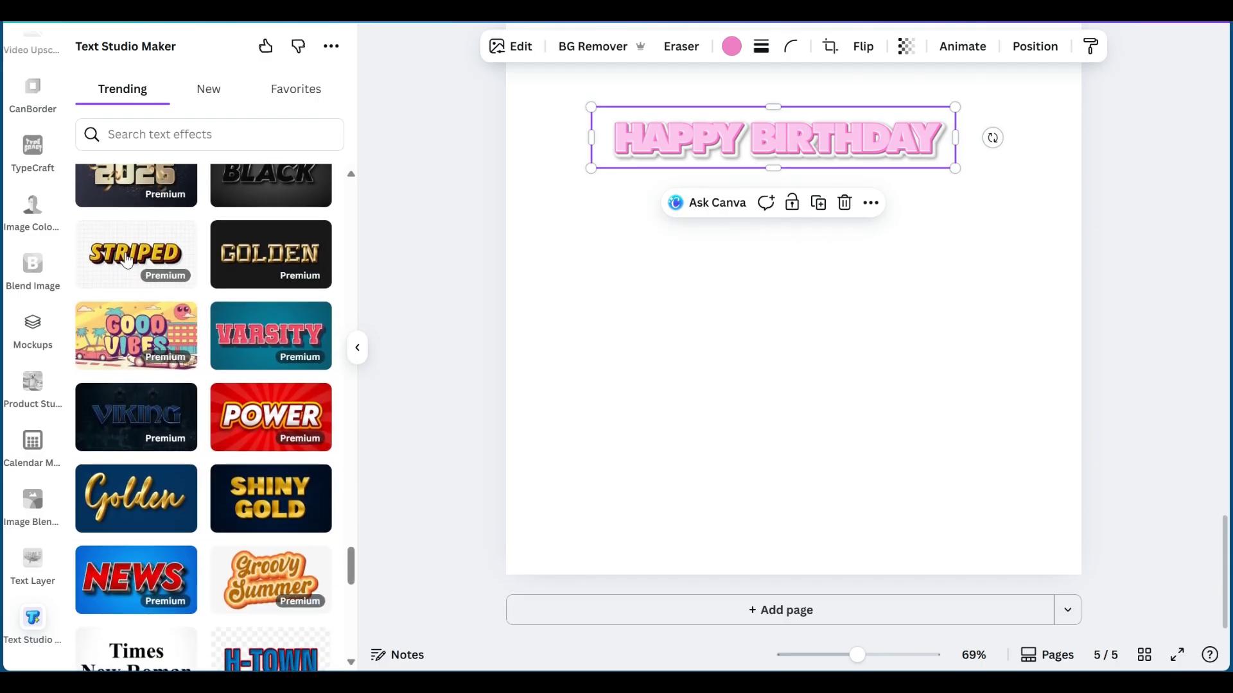
scroll(165, 402, down, 4)
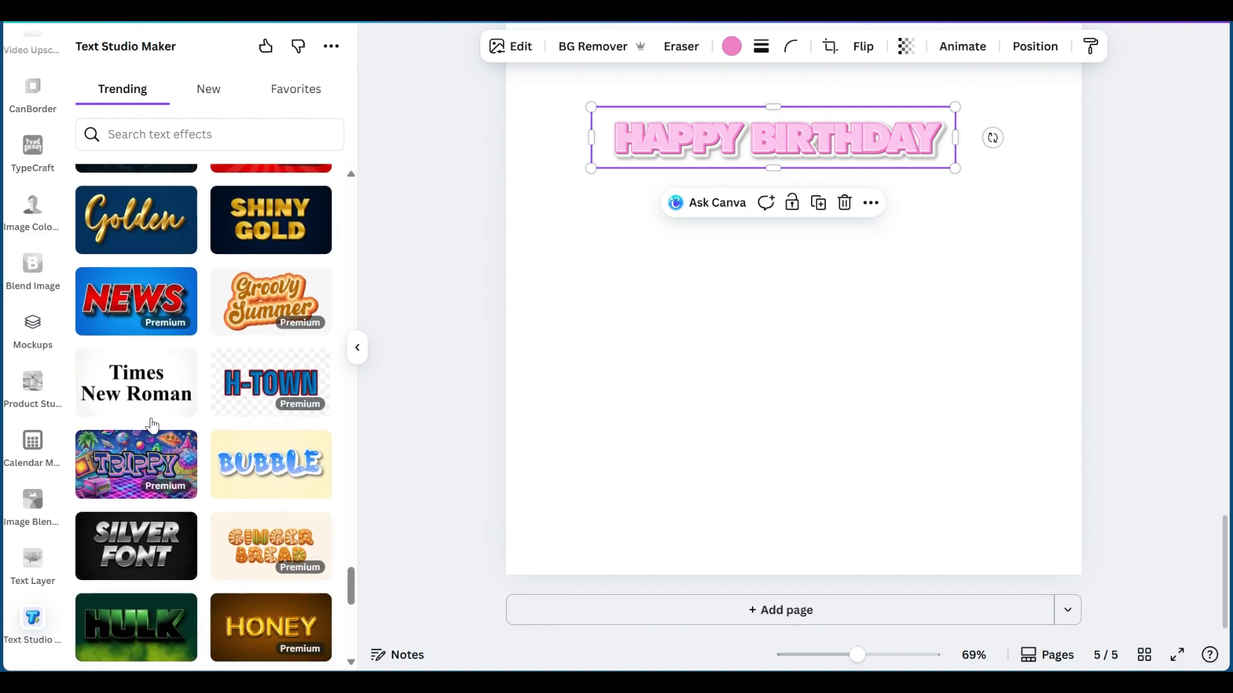
click(153, 425)
click(80, 84)
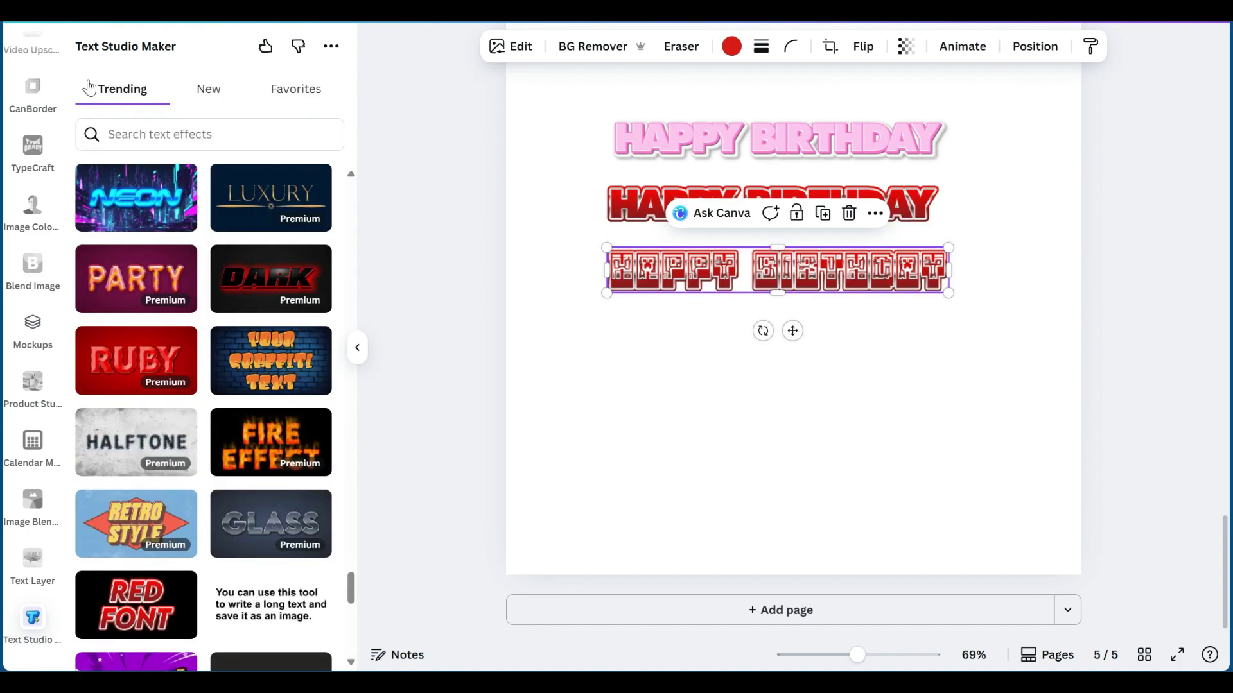
Set up the With Drop Shadow Only effect with the text "happy birthday" in the BlockCraft Regular font
scroll(206, 363, down, 5)
scroll(206, 362, down, 3)
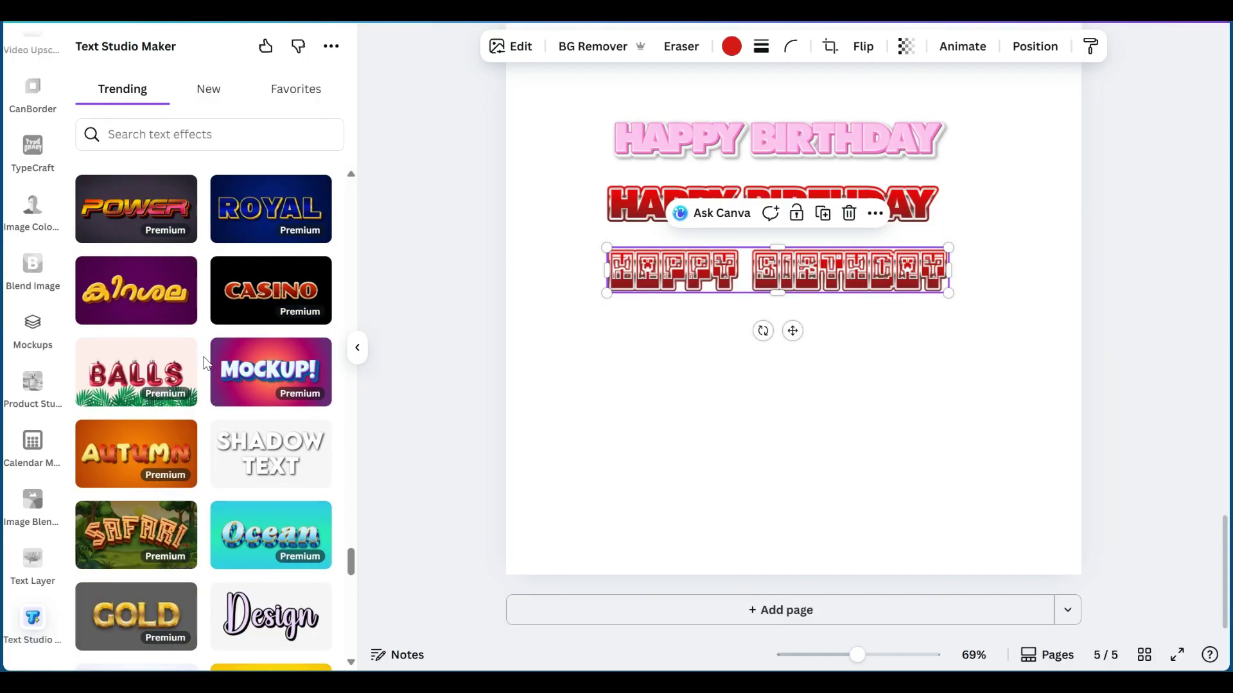
click(255, 475)
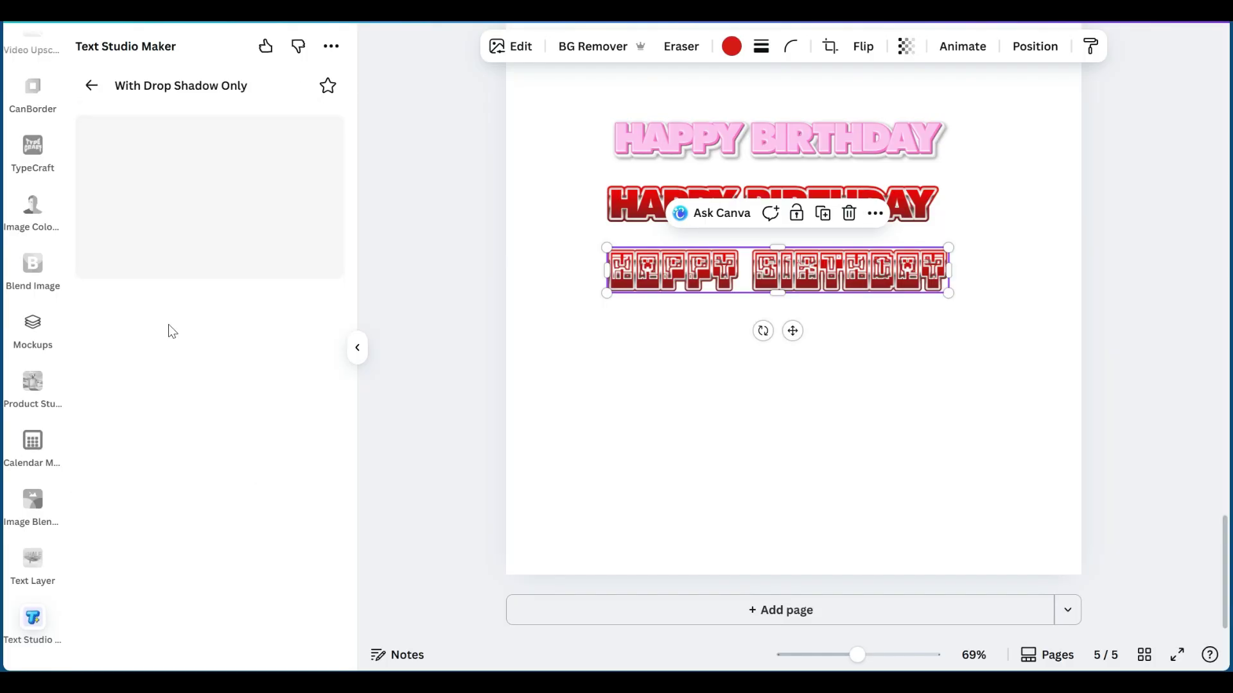
drag(165, 353, 68, 322)
key(BackSpace)
text(ha)
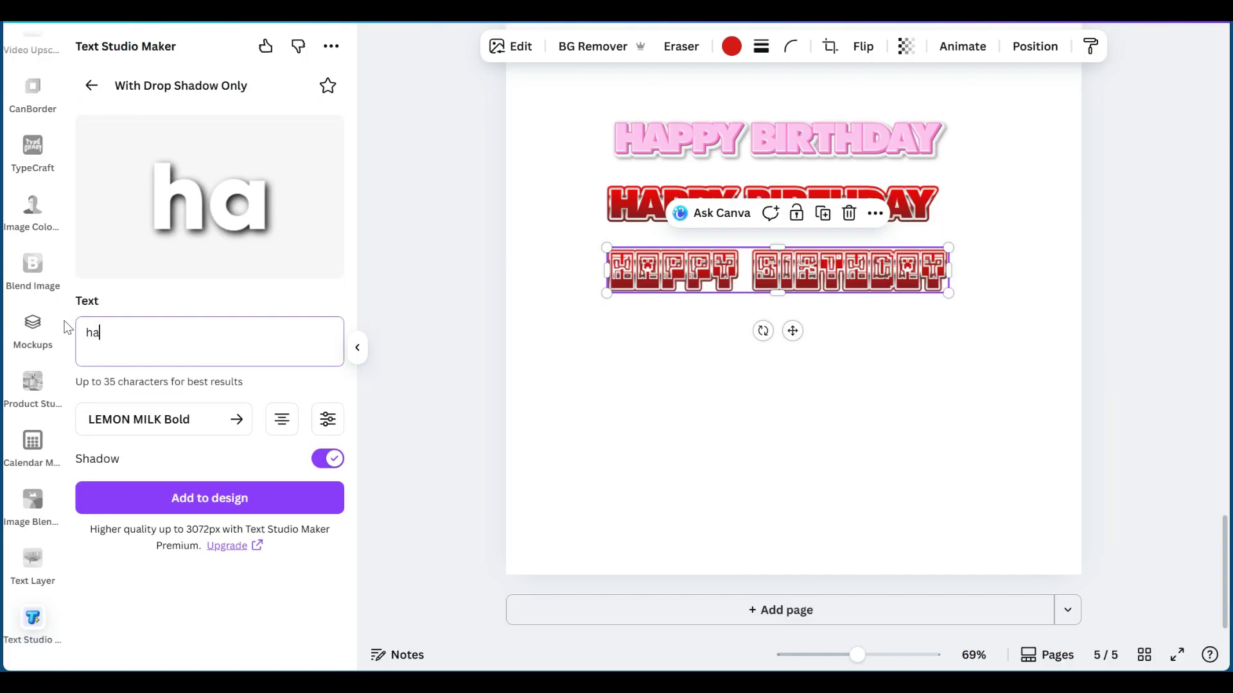
text(ppy birthd)
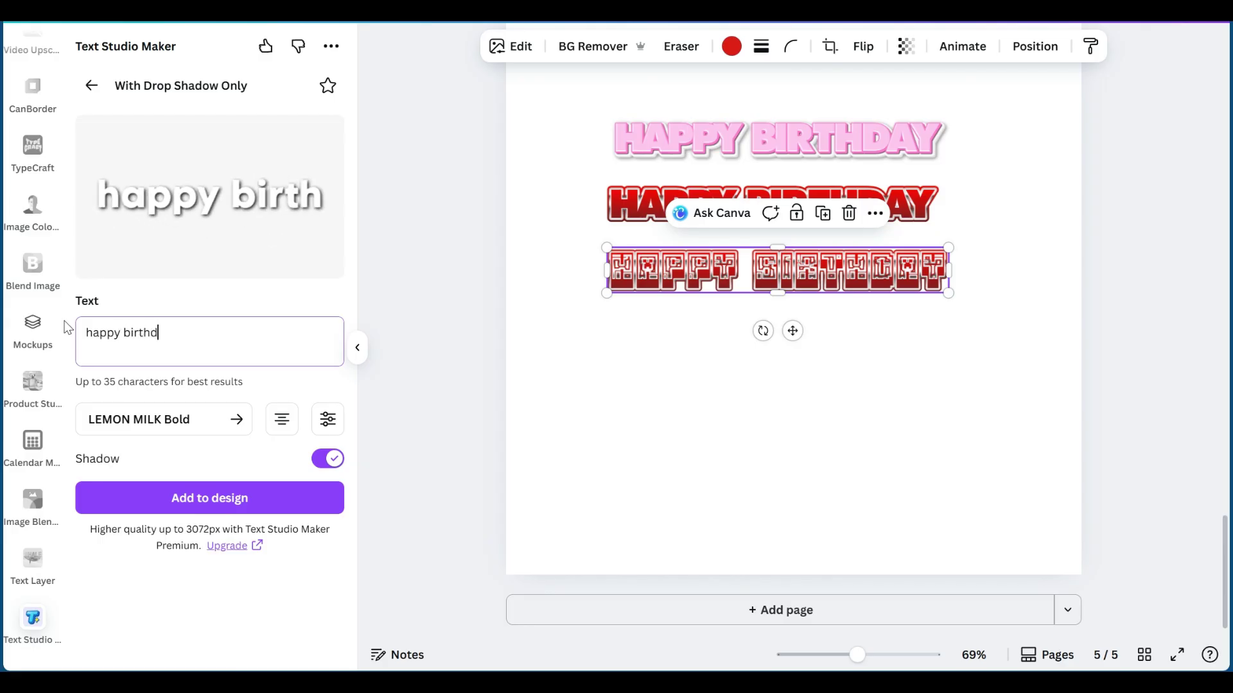
text(ay)
click(119, 424)
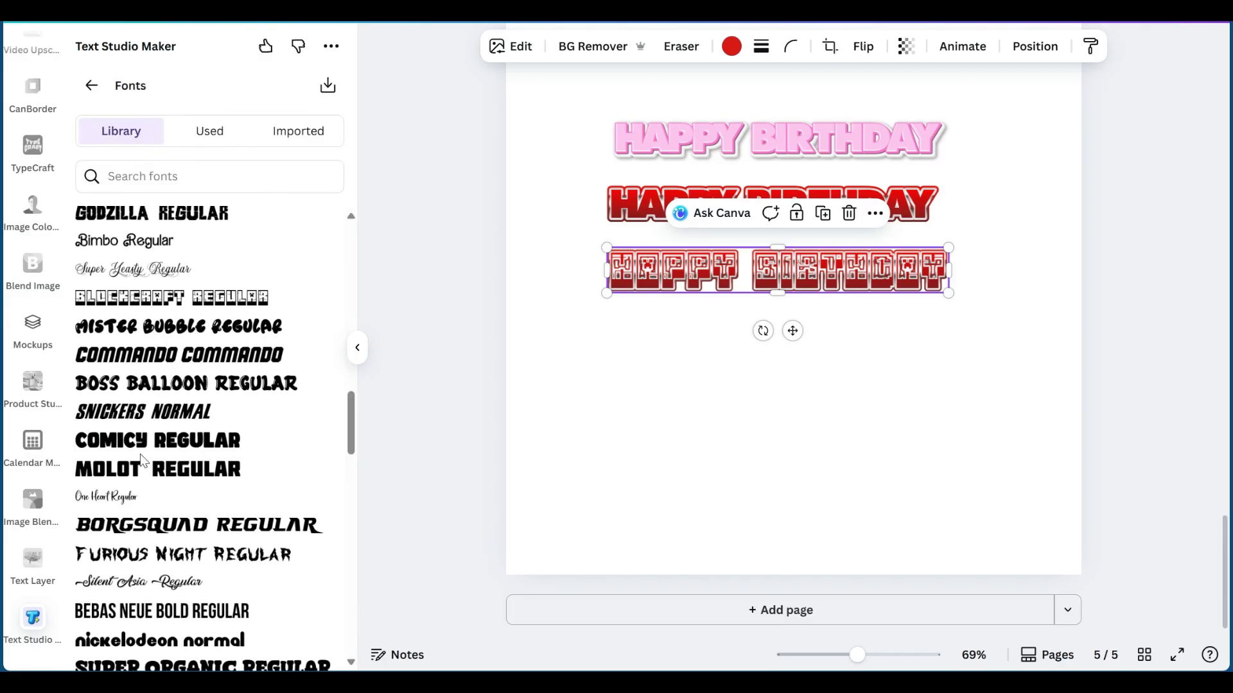
click(116, 299)
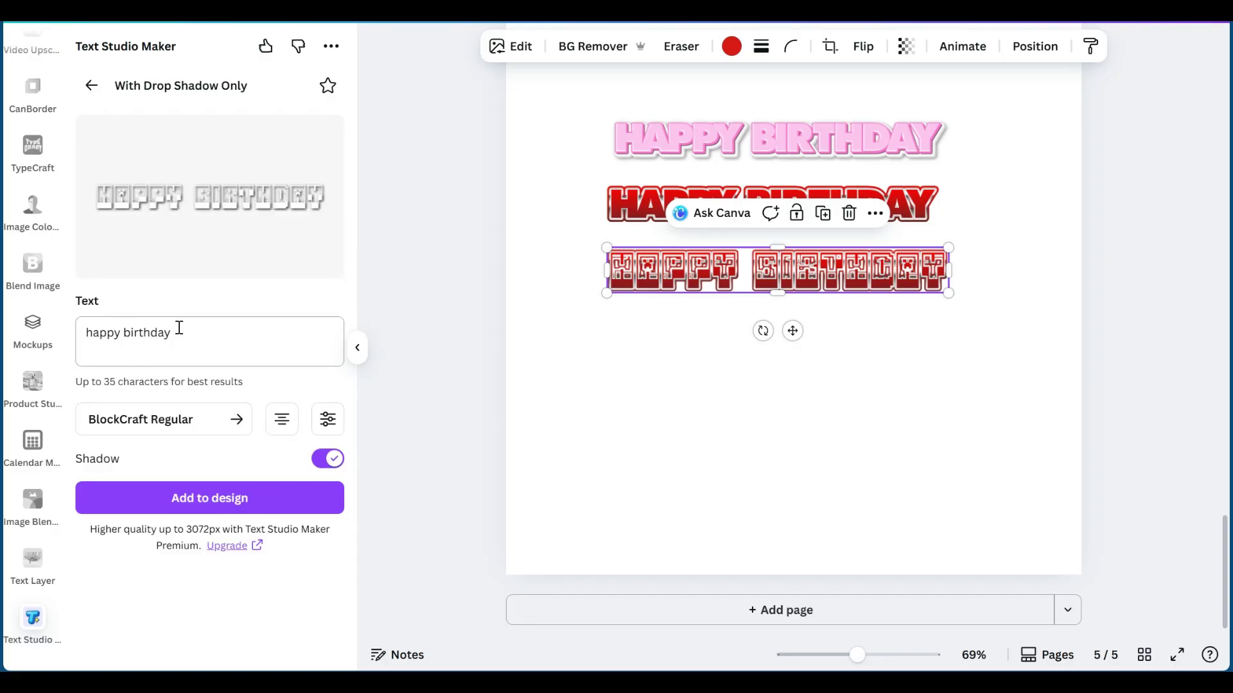
Add the BlockCraft drop-shadow text to the design and align it just below the red block lettering
click(199, 498)
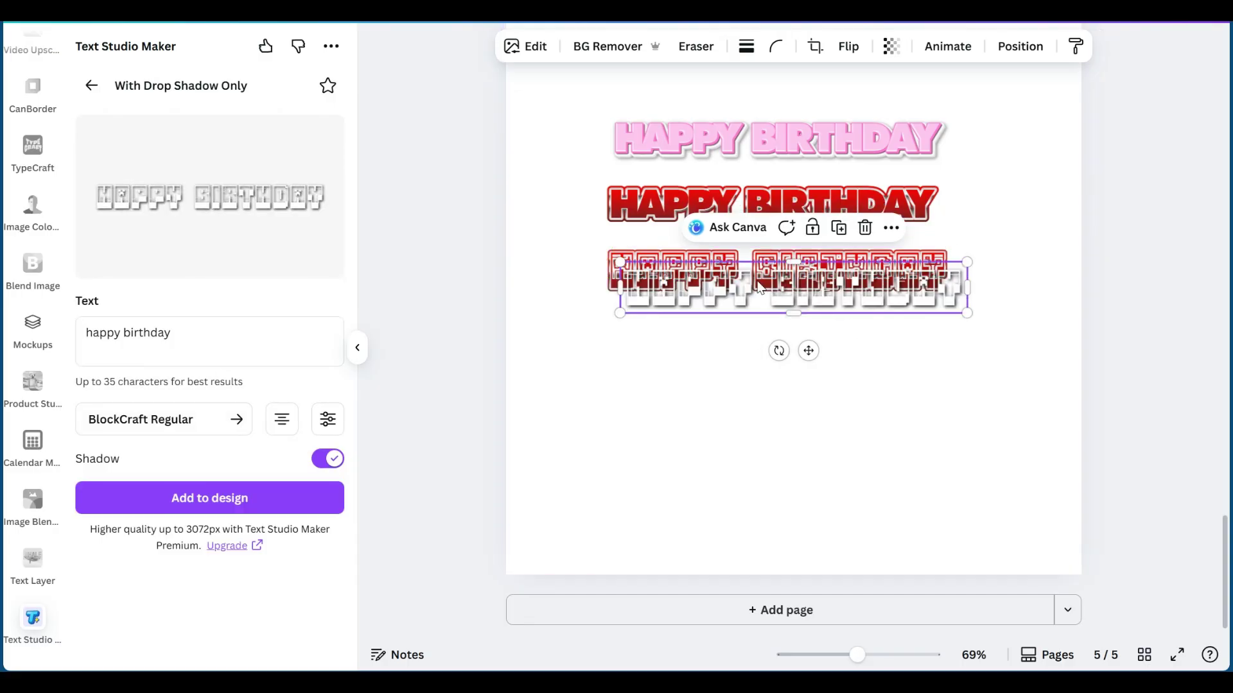
drag(761, 288, 754, 344)
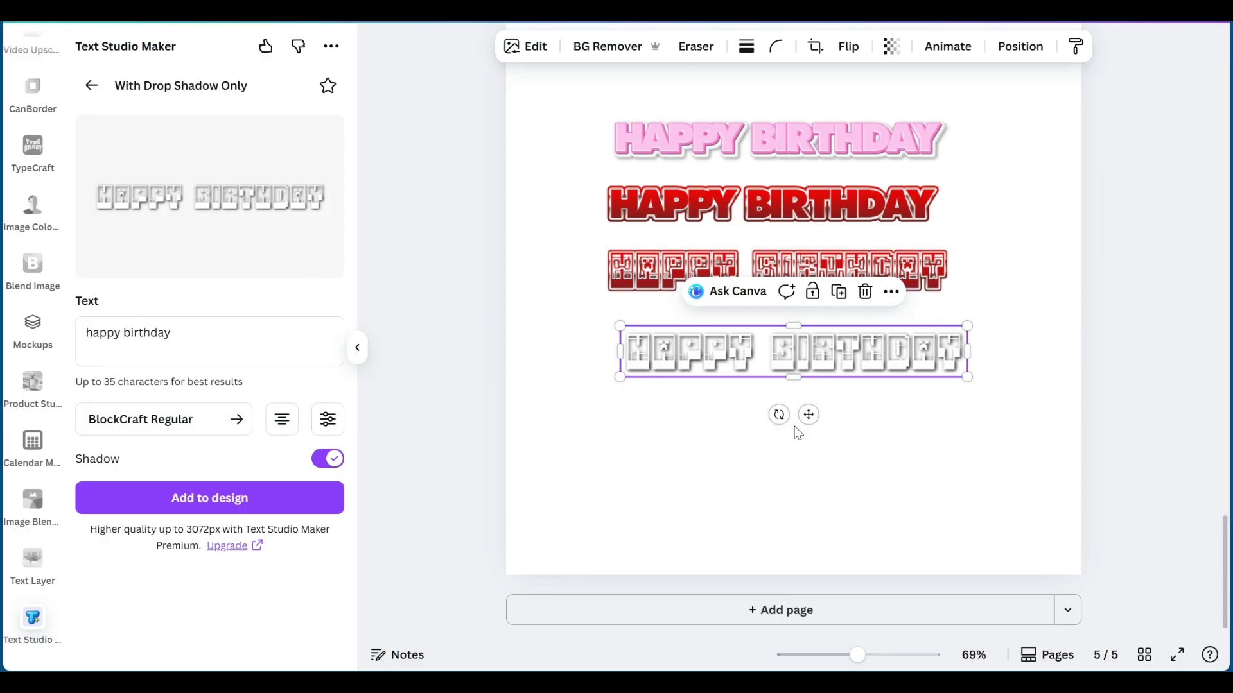
click(711, 443)
drag(674, 371, 659, 353)
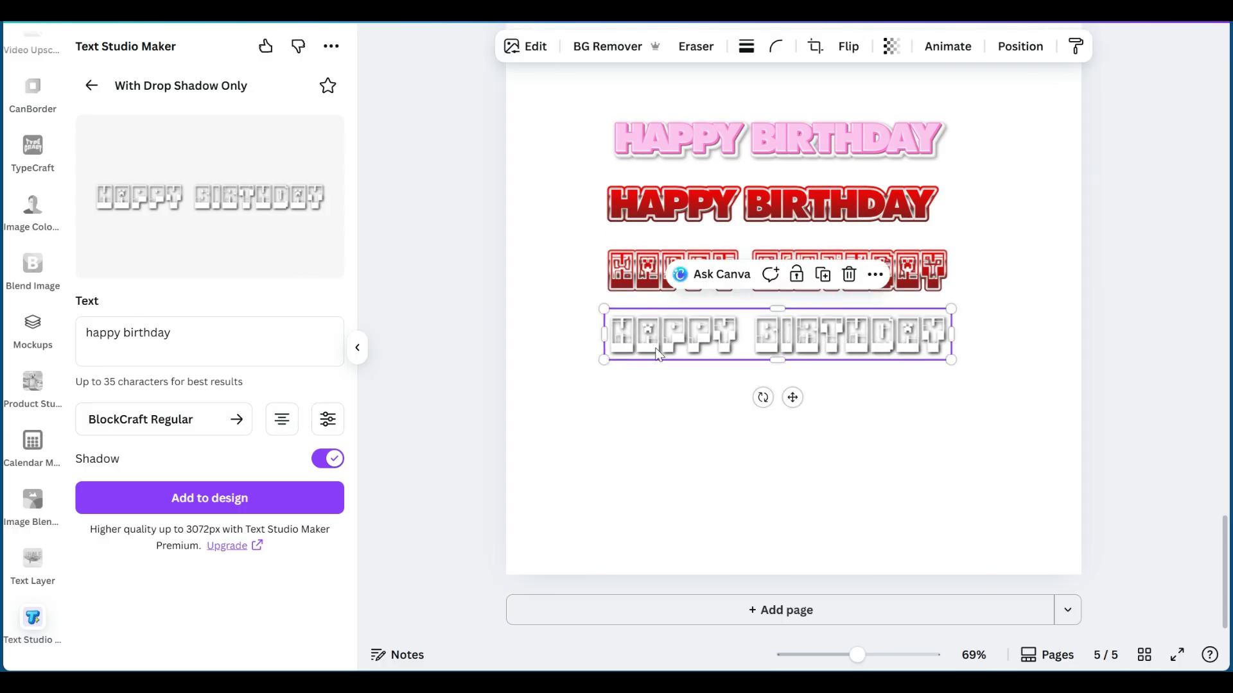
Switch the drop-shadow text's font to nickelodeon Normal, add it to the design, and place it below the white BlockCraft text
click(178, 420)
scroll(186, 488, down, 5)
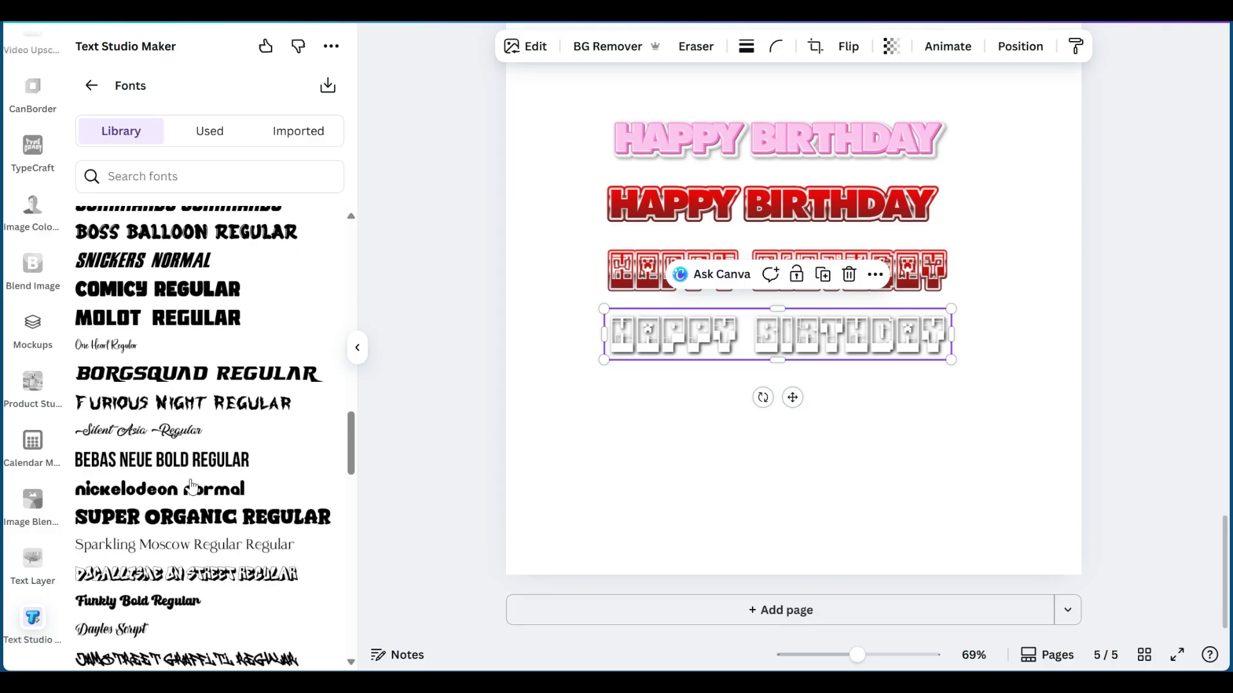
click(128, 475)
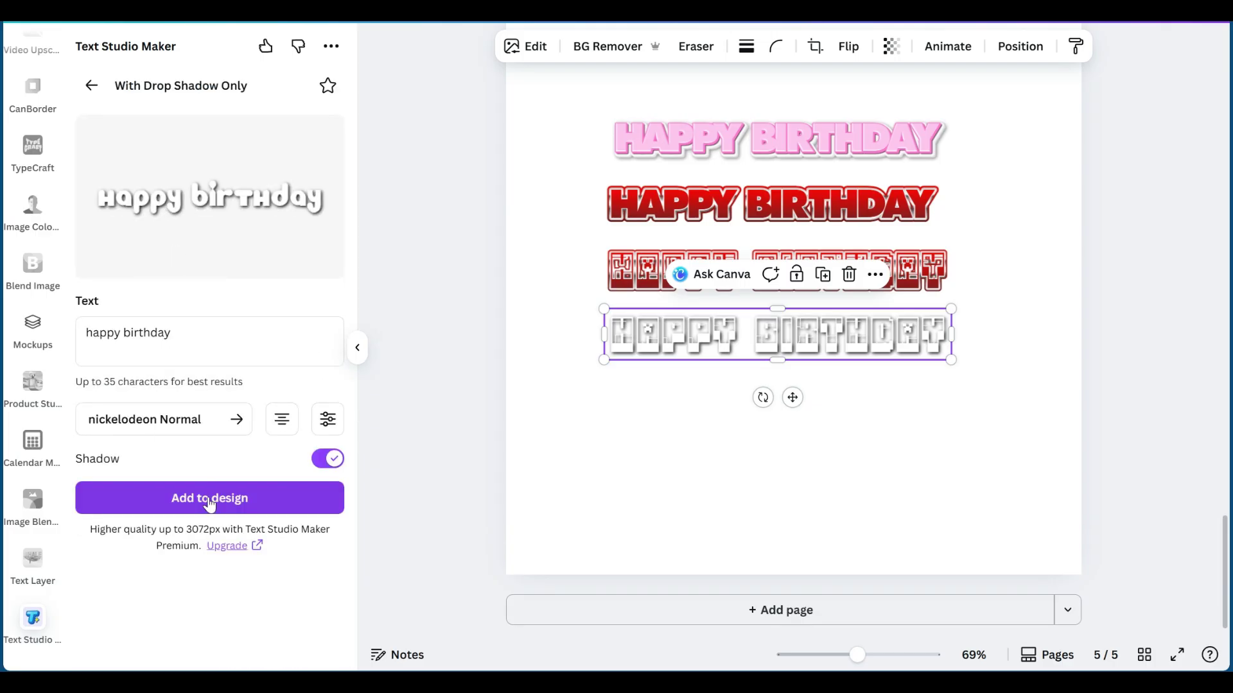
click(165, 500)
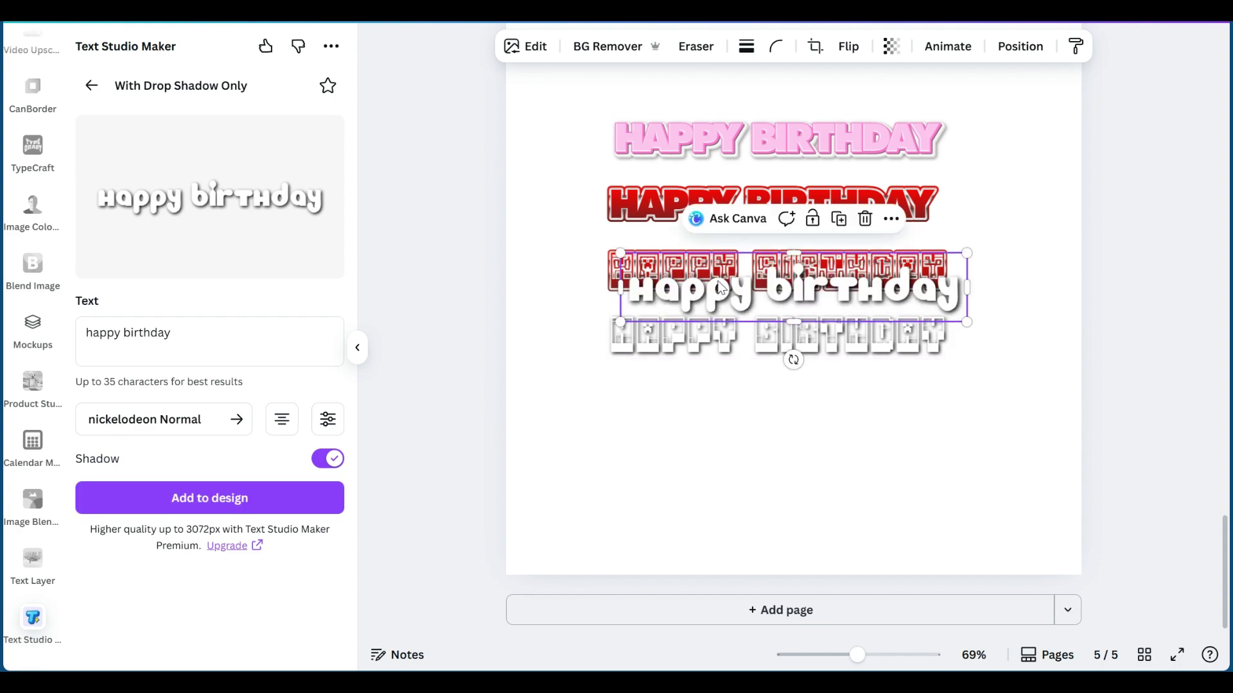
drag(722, 287, 685, 398)
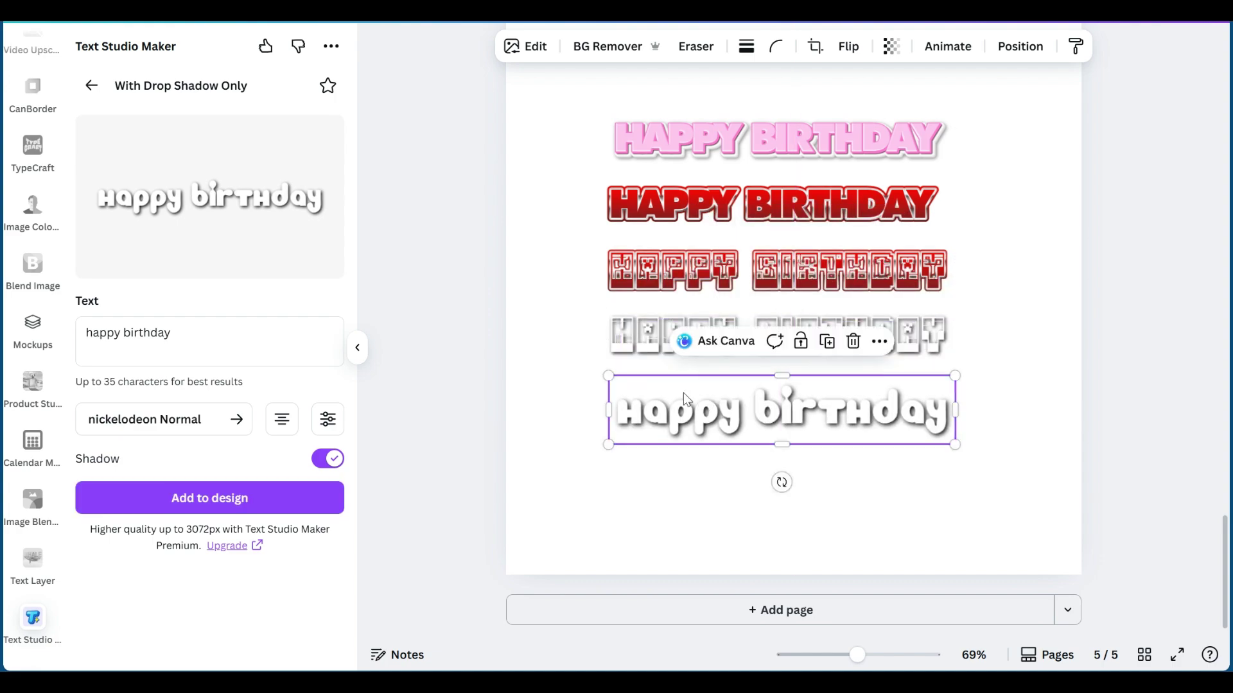
Browse further through the trending text effects for more lettering styles that suit a birthday shirt
click(90, 86)
scroll(201, 447, down, 10)
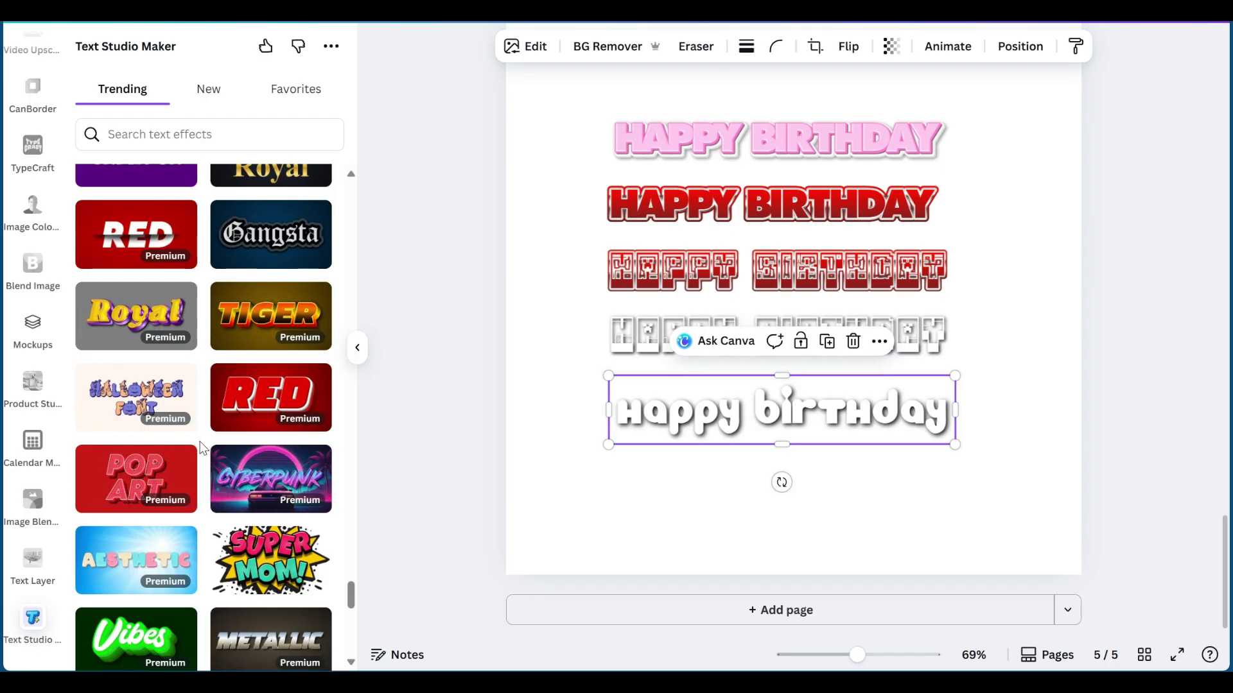
scroll(201, 448, down, 7)
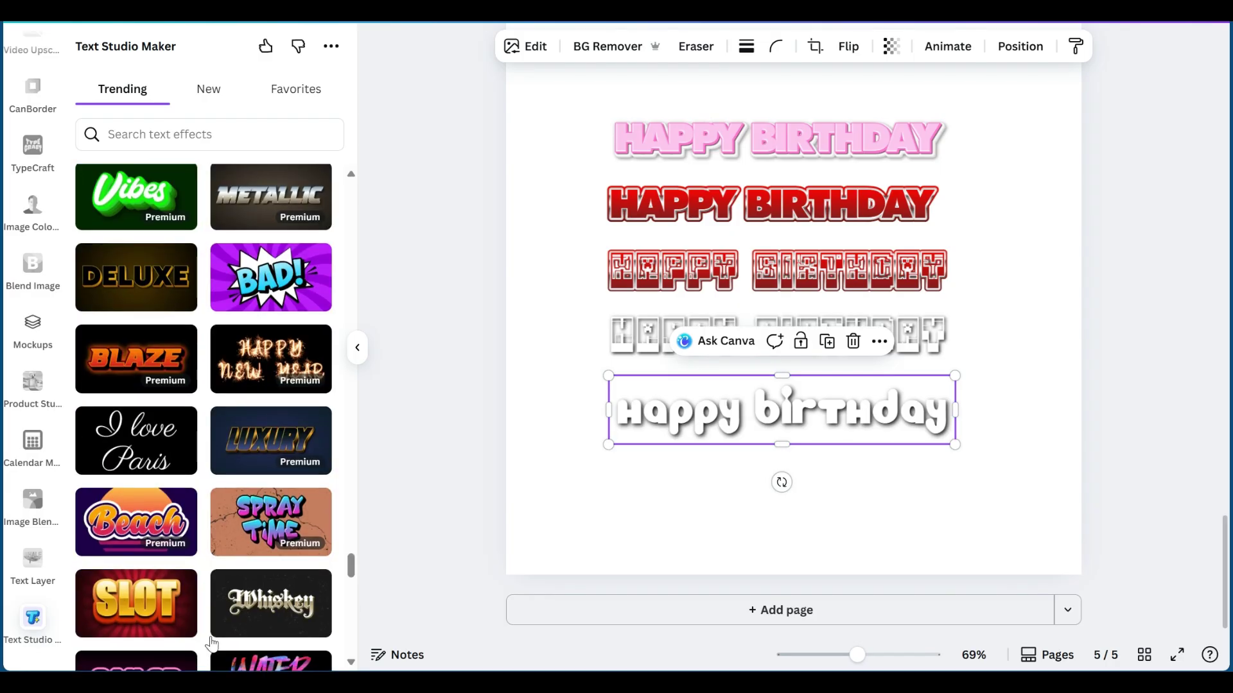
scroll(207, 501, down, 5)
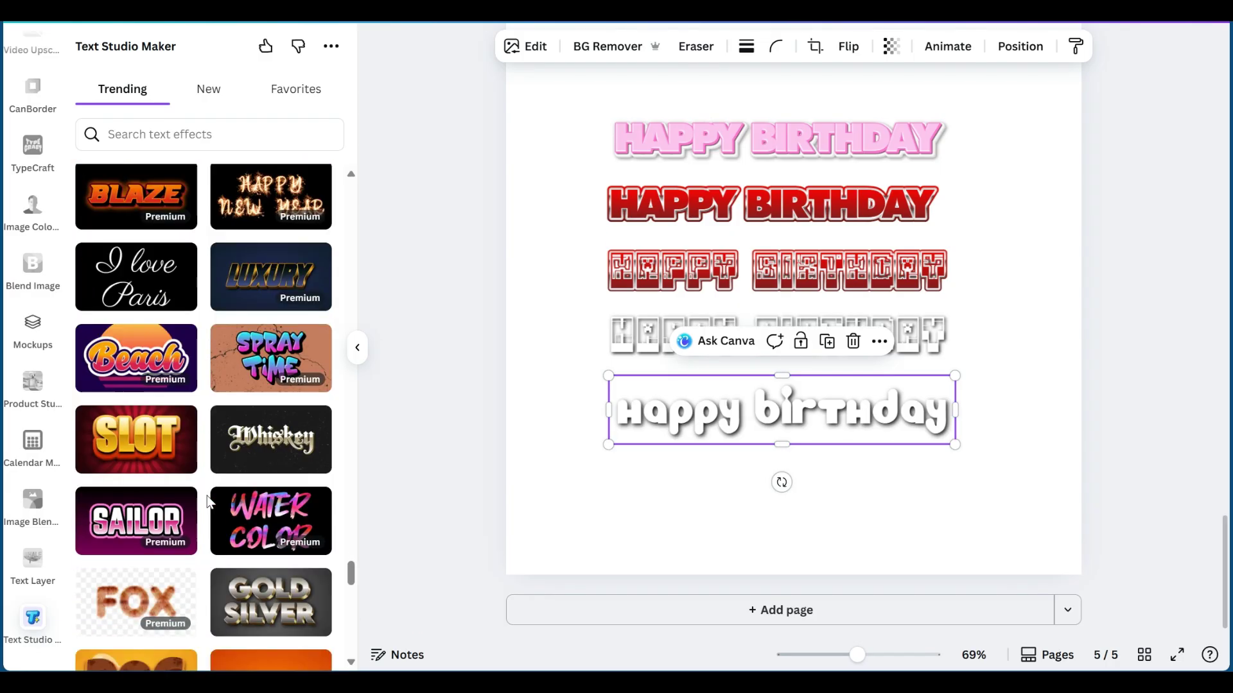
scroll(206, 501, down, 12)
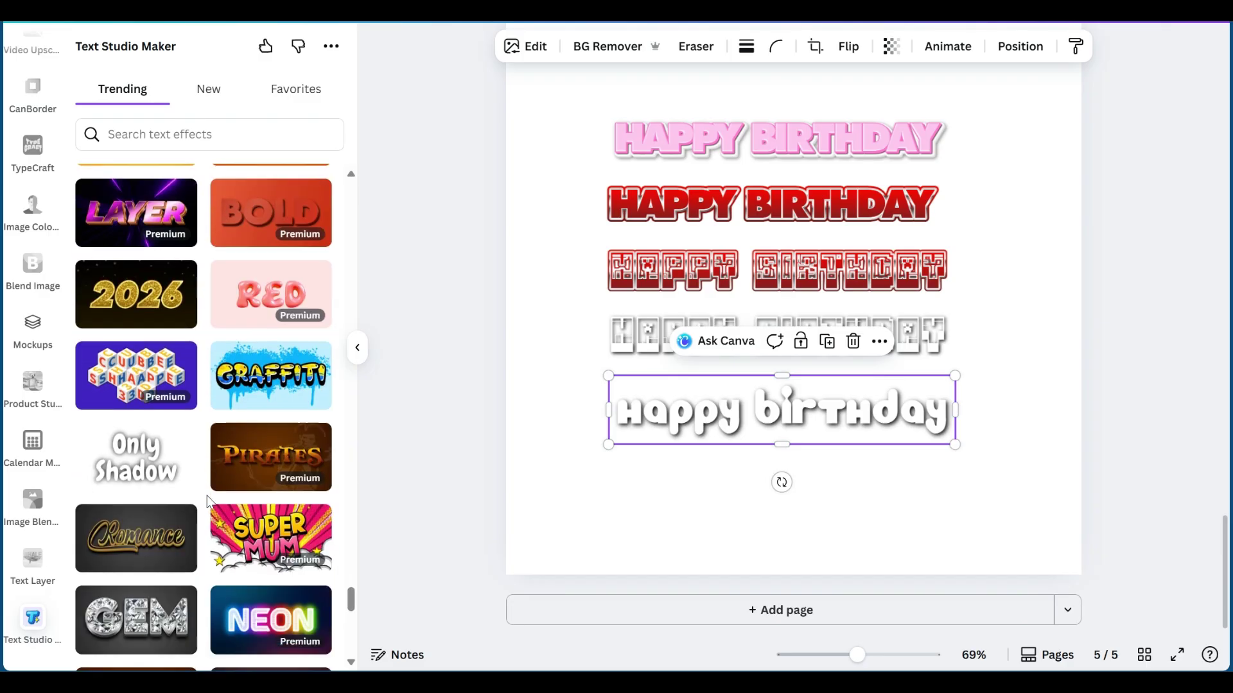
scroll(207, 500, down, 10)
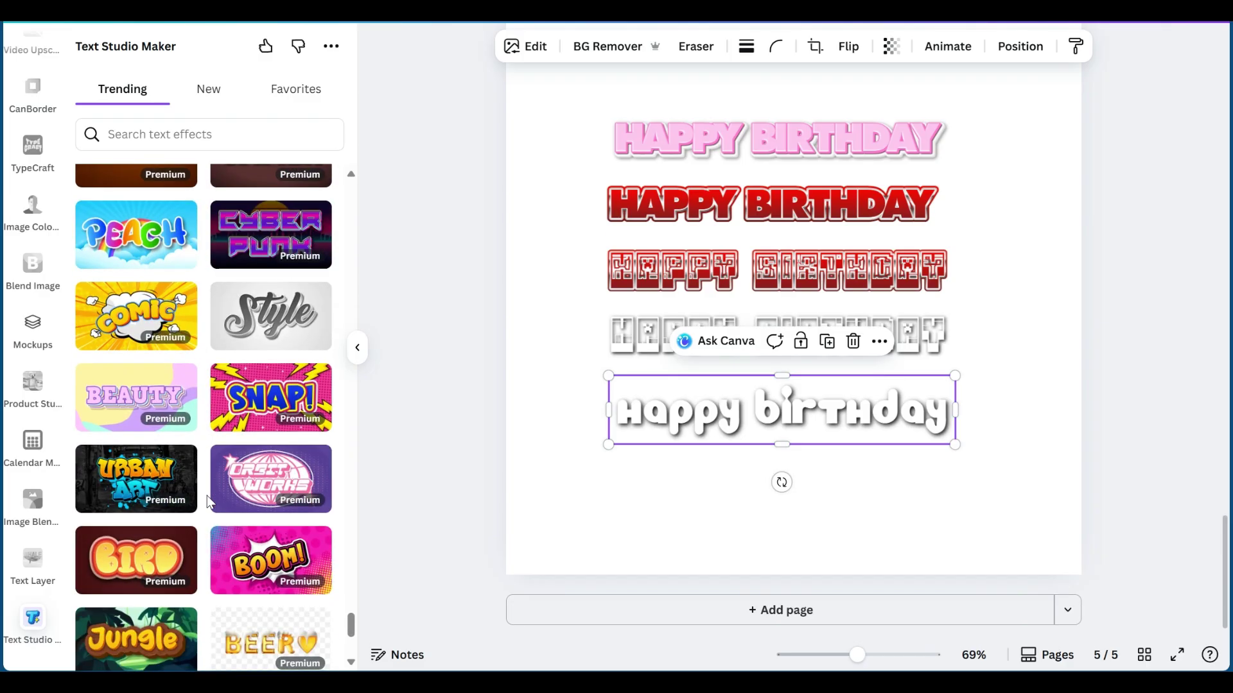
scroll(207, 496, down, 6)
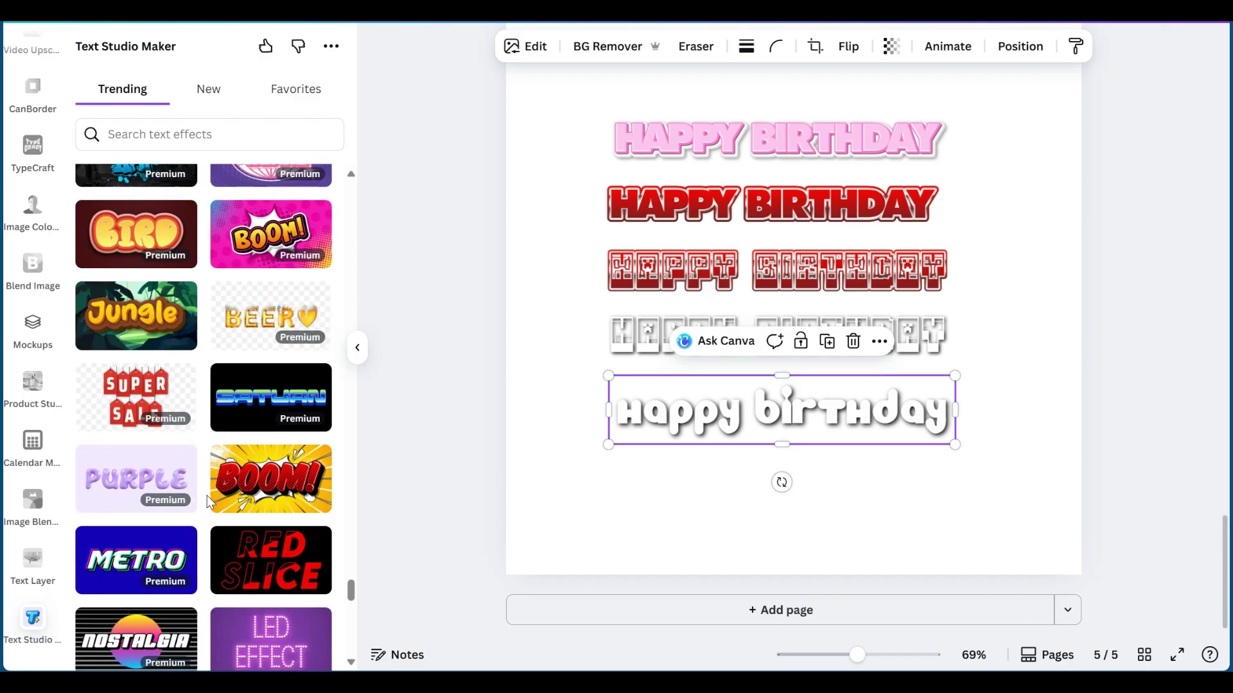
scroll(138, 406, down, 11)
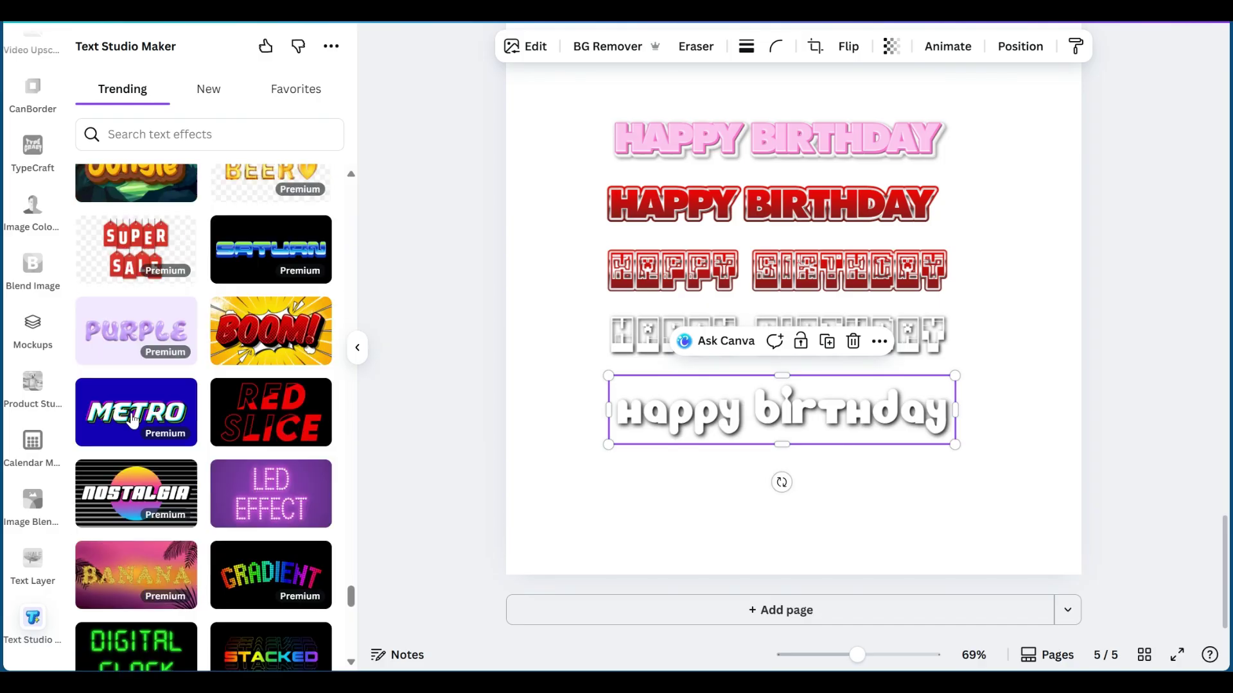
scroll(132, 421, down, 2)
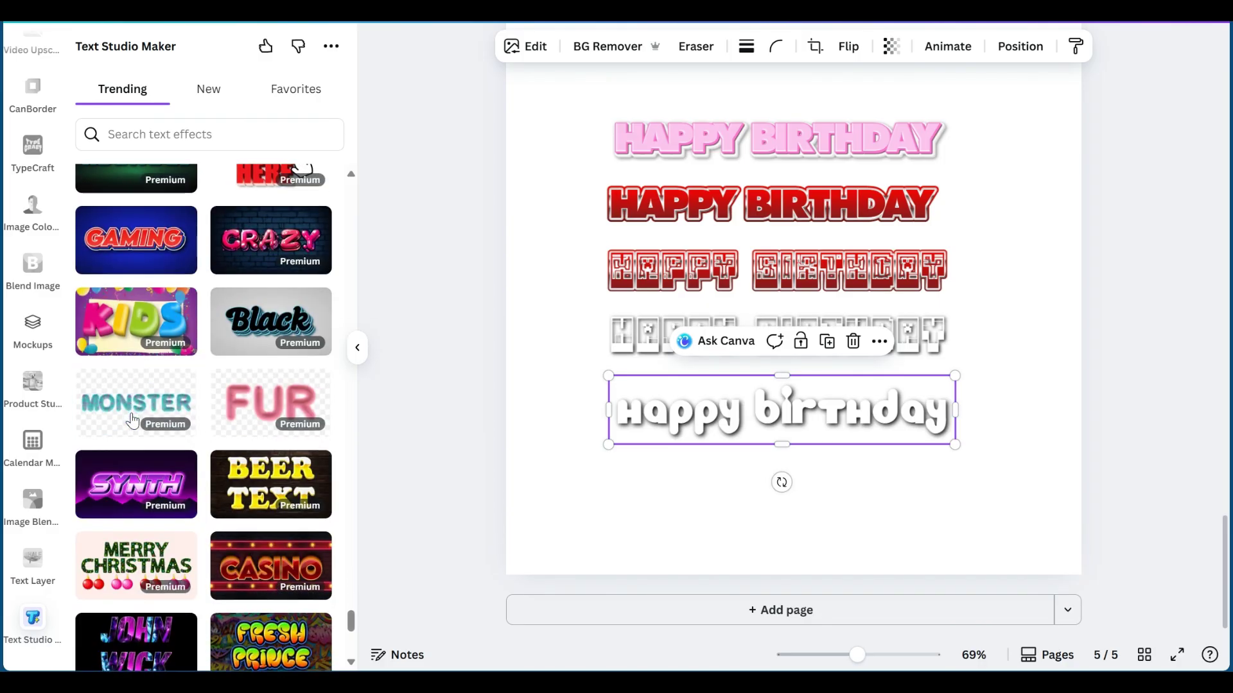
scroll(235, 467, down, 9)
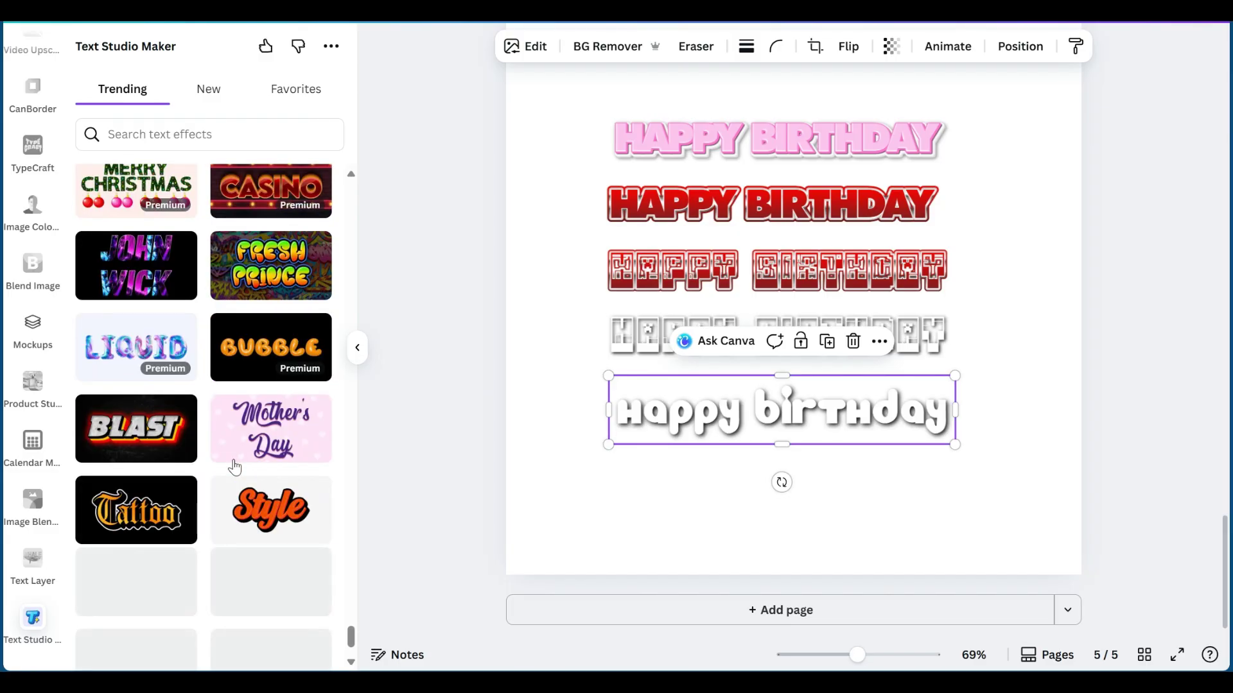
scroll(264, 506, down, 3)
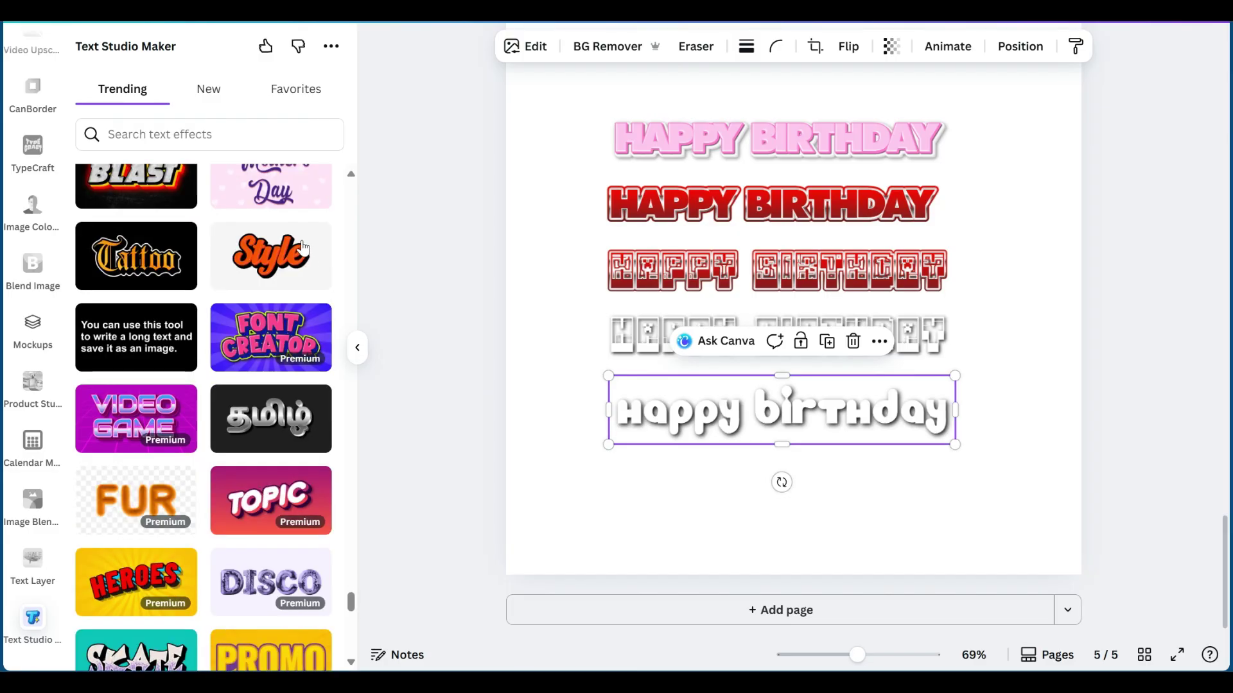
Set up the orange Font Style effect with the text "happy birthday" in the Super Organic Regular font
click(275, 257)
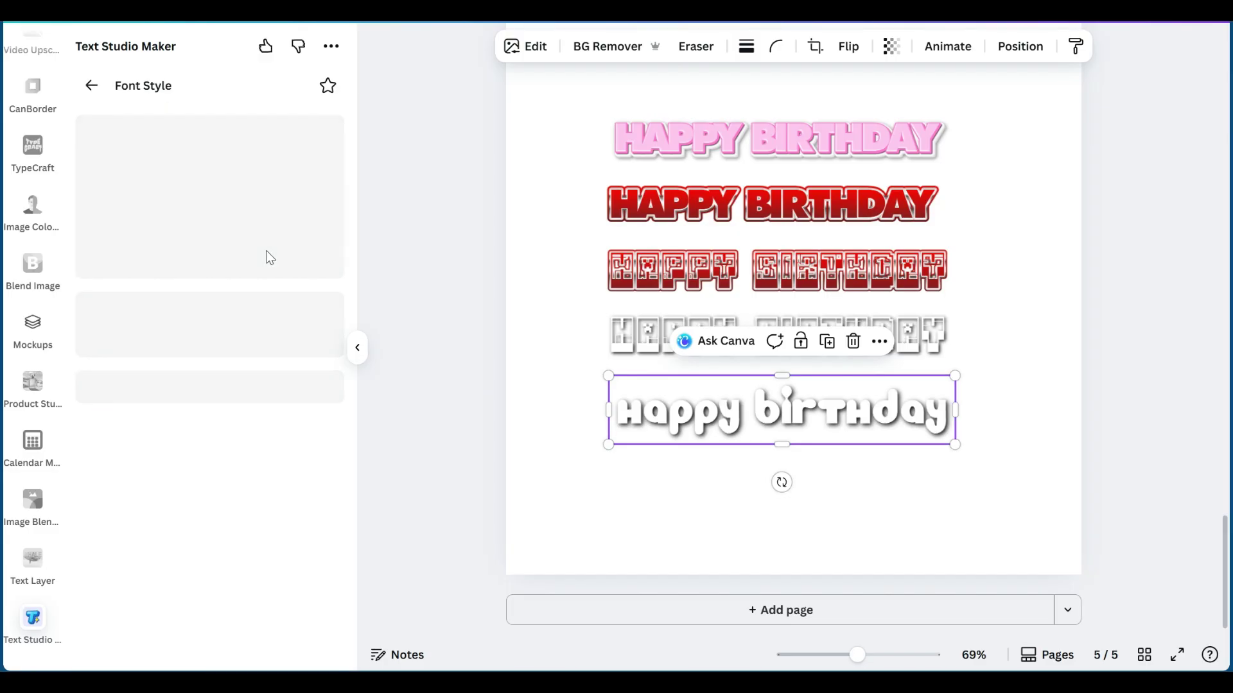
key(BackSpace)
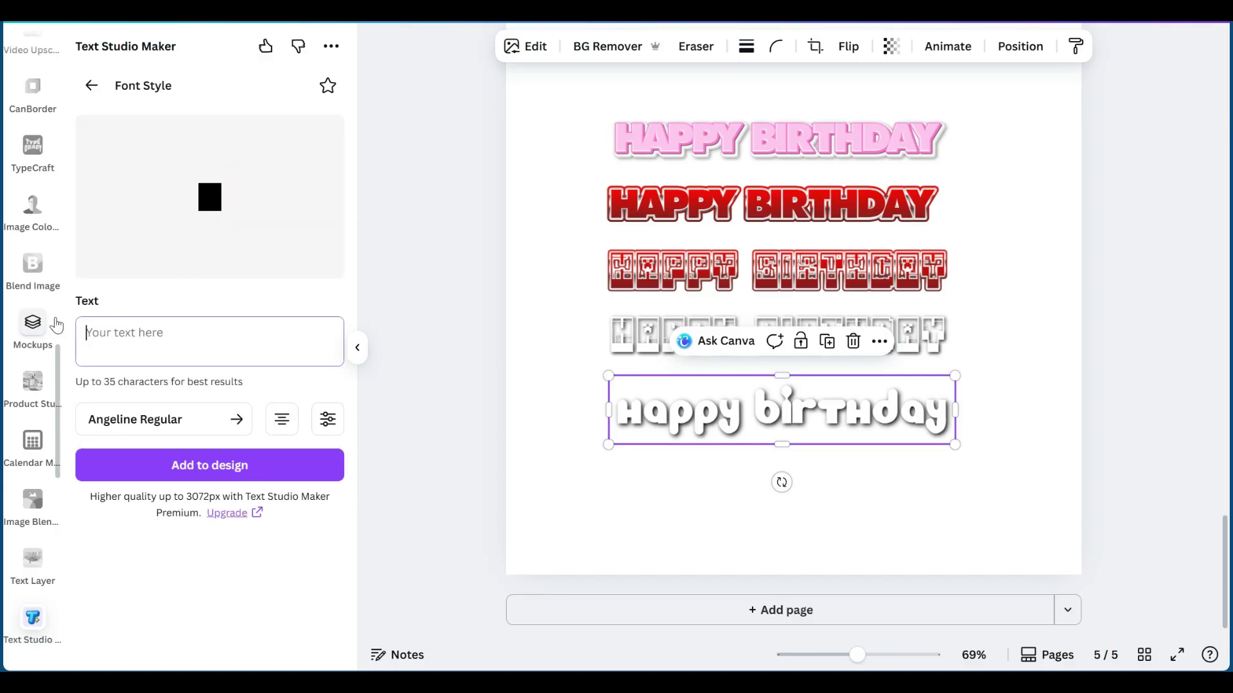
text(happy birthday)
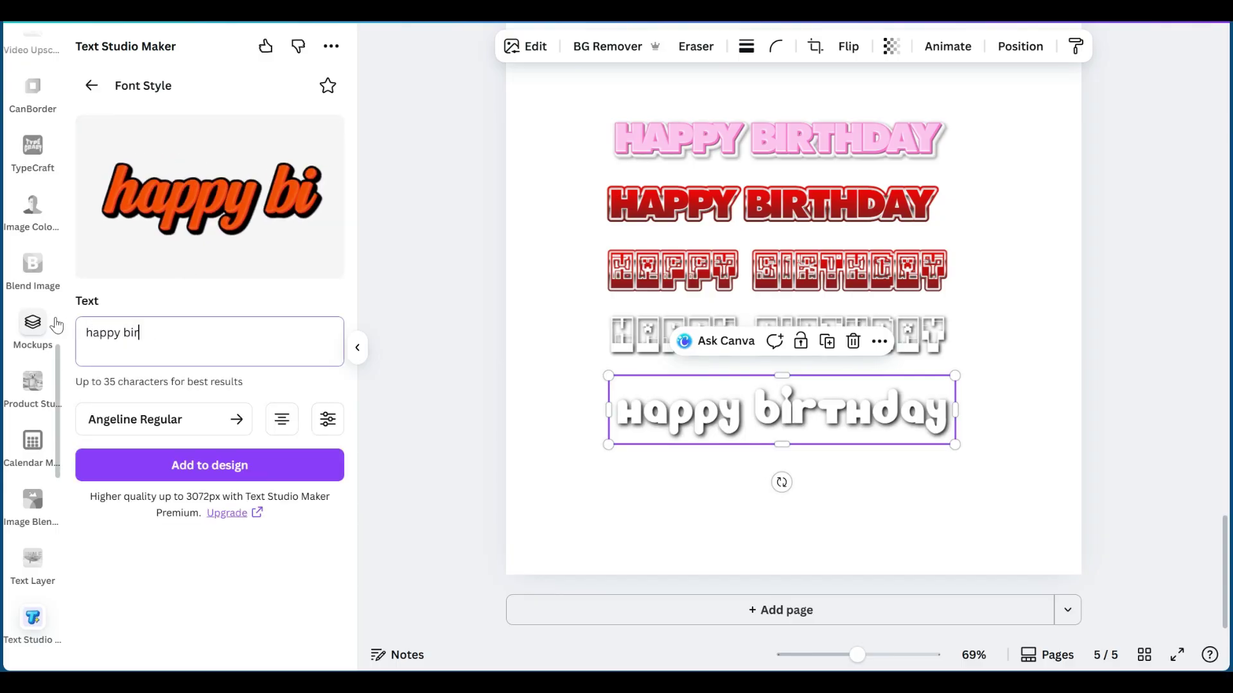
click(125, 429)
click(151, 536)
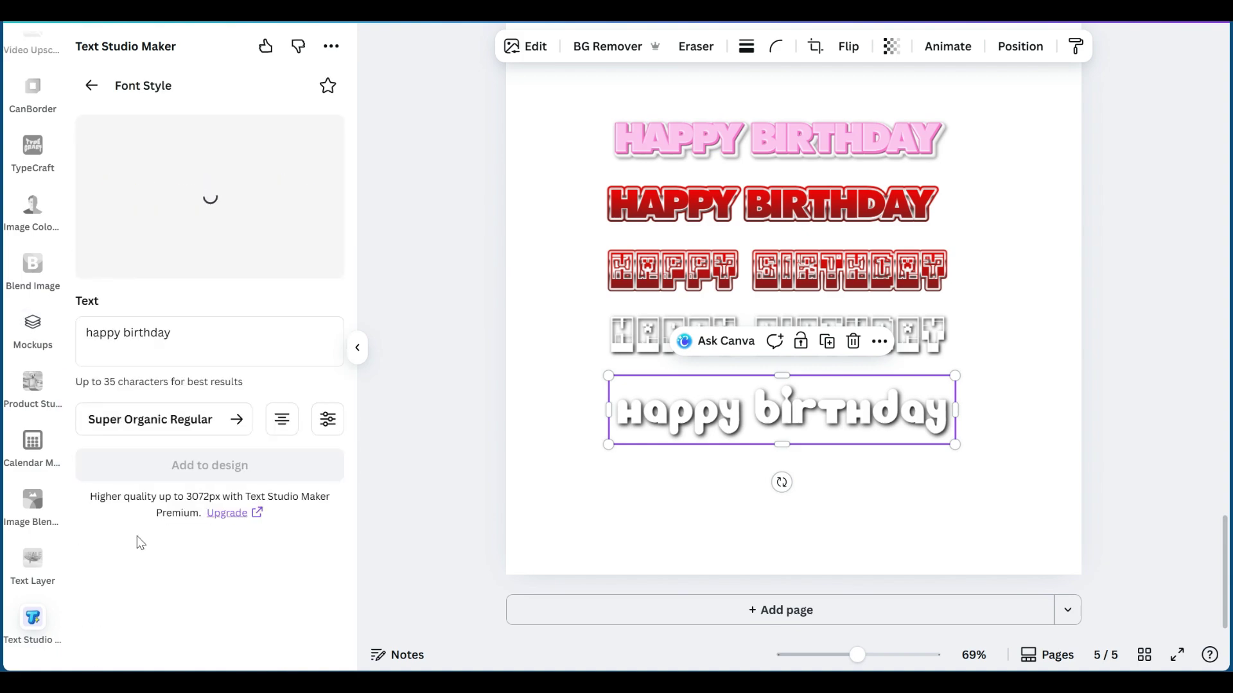
Try the Font Style text in Snickers Normal, and add orange "happy birthday" lettering in heavier block fonts to the design
click(168, 435)
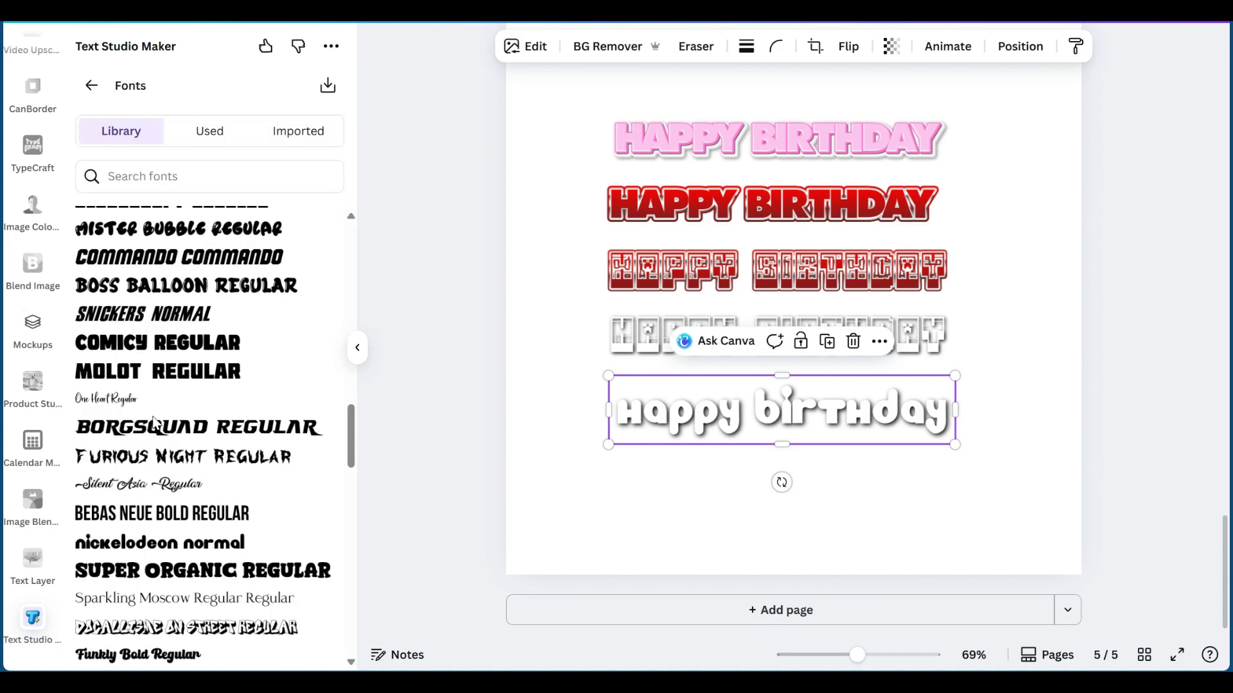
click(126, 315)
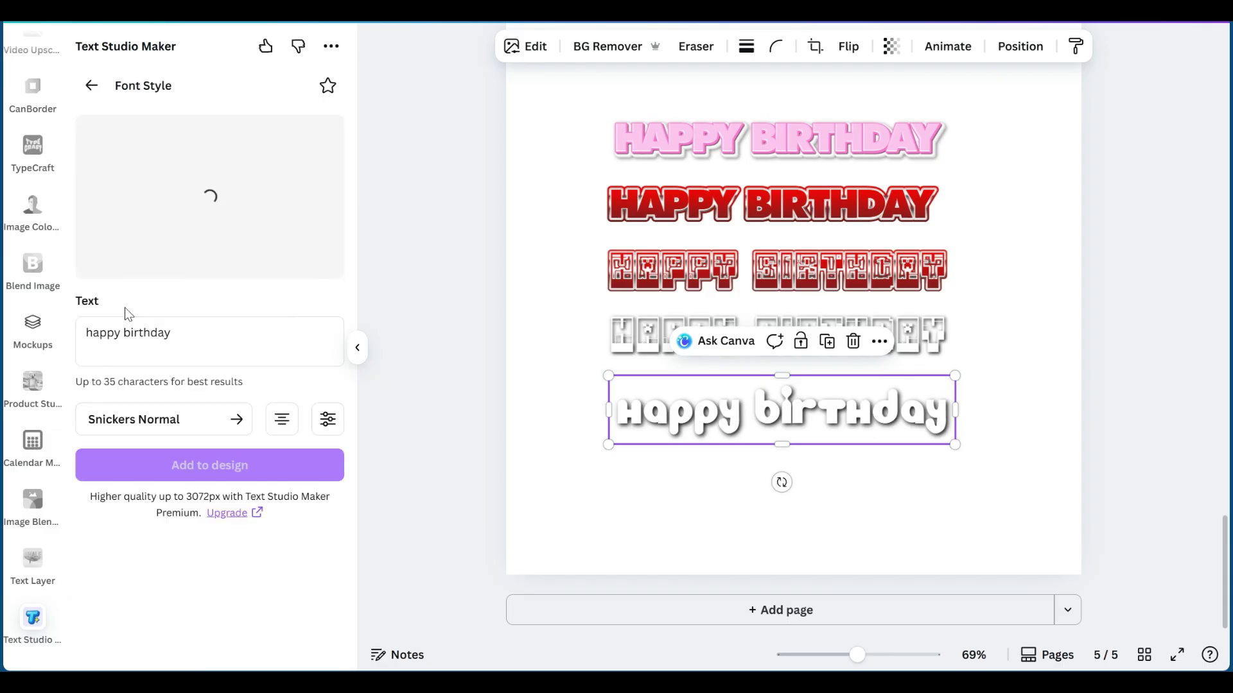
click(131, 430)
Look back through the trending text effects up to the start of the list for other themed lettering
scroll(161, 385, up, 2)
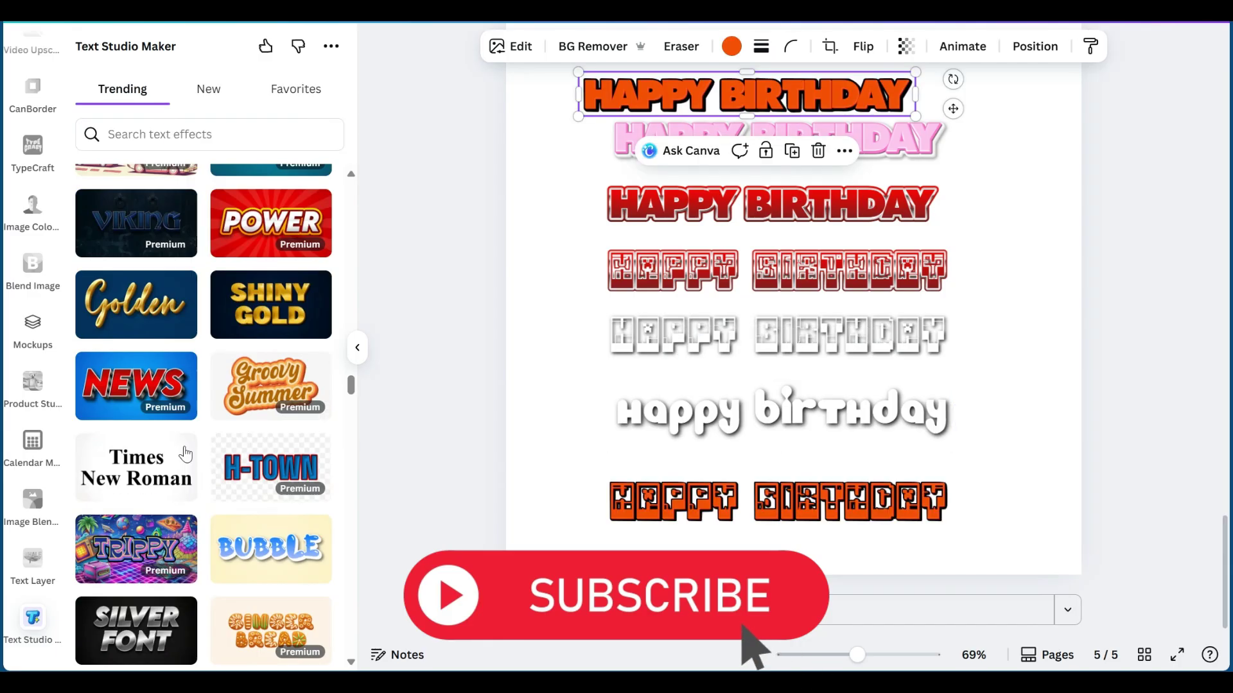
scroll(186, 455, up, 10)
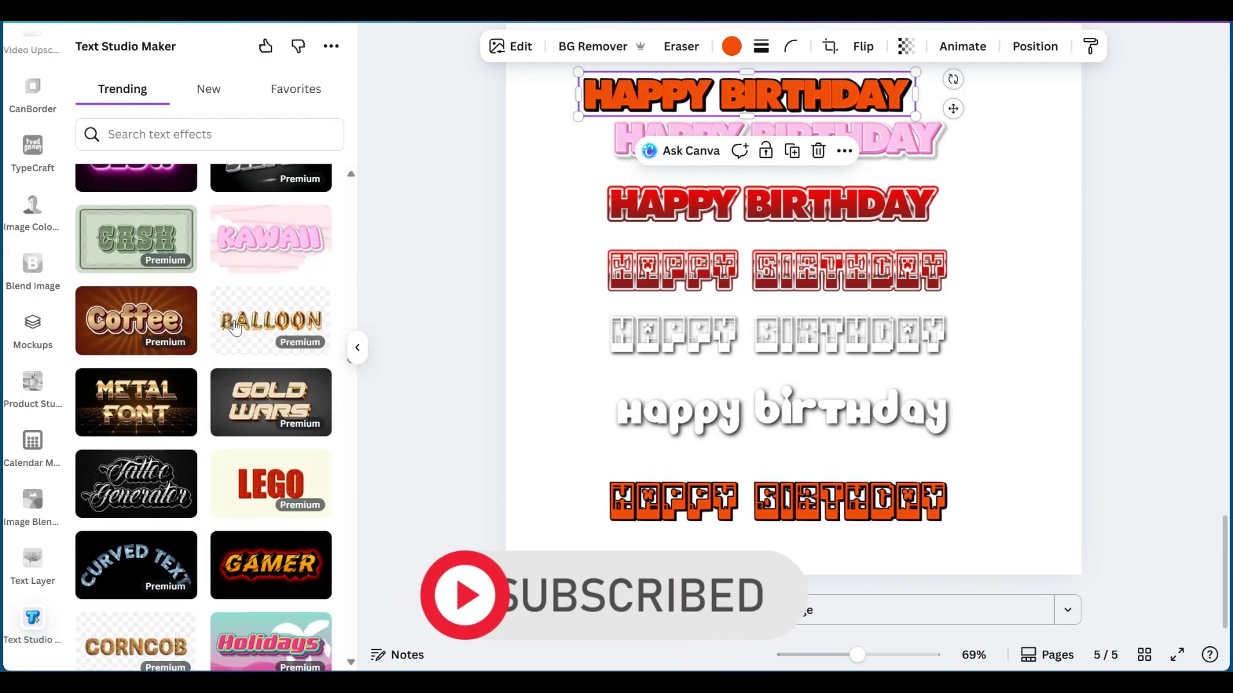
scroll(235, 327, up, 10)
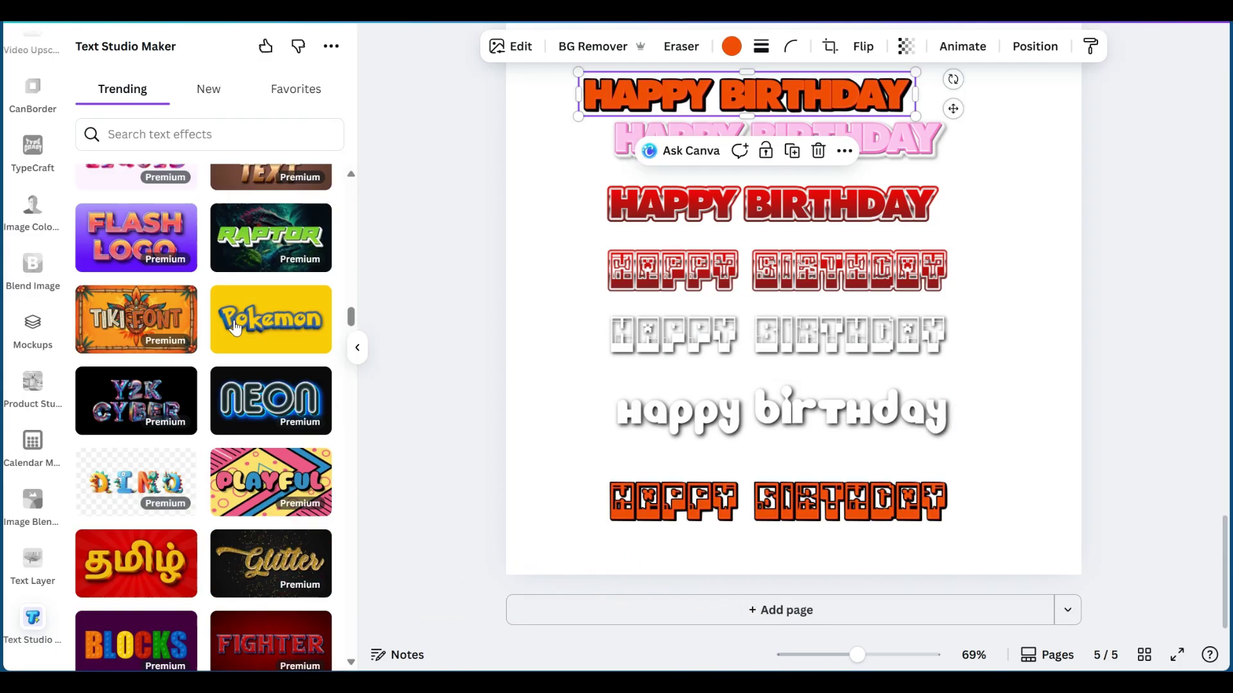
scroll(235, 327, up, 10)
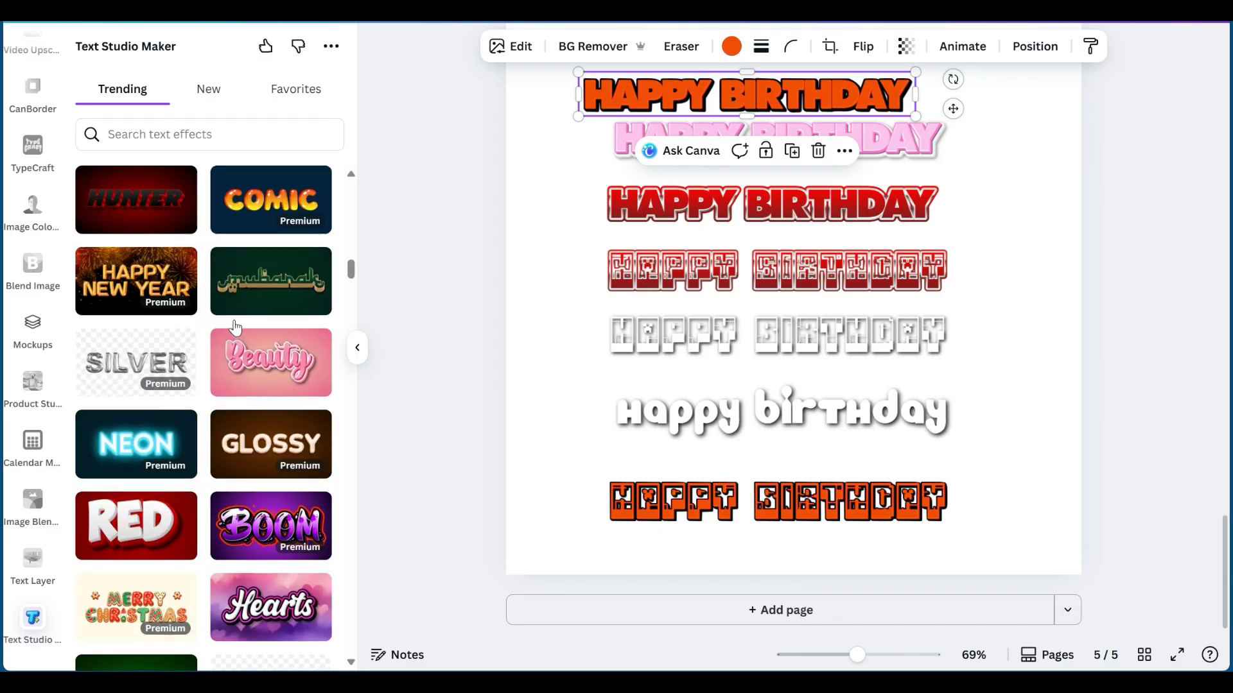
scroll(235, 327, down, 1)
scroll(235, 328, up, 10)
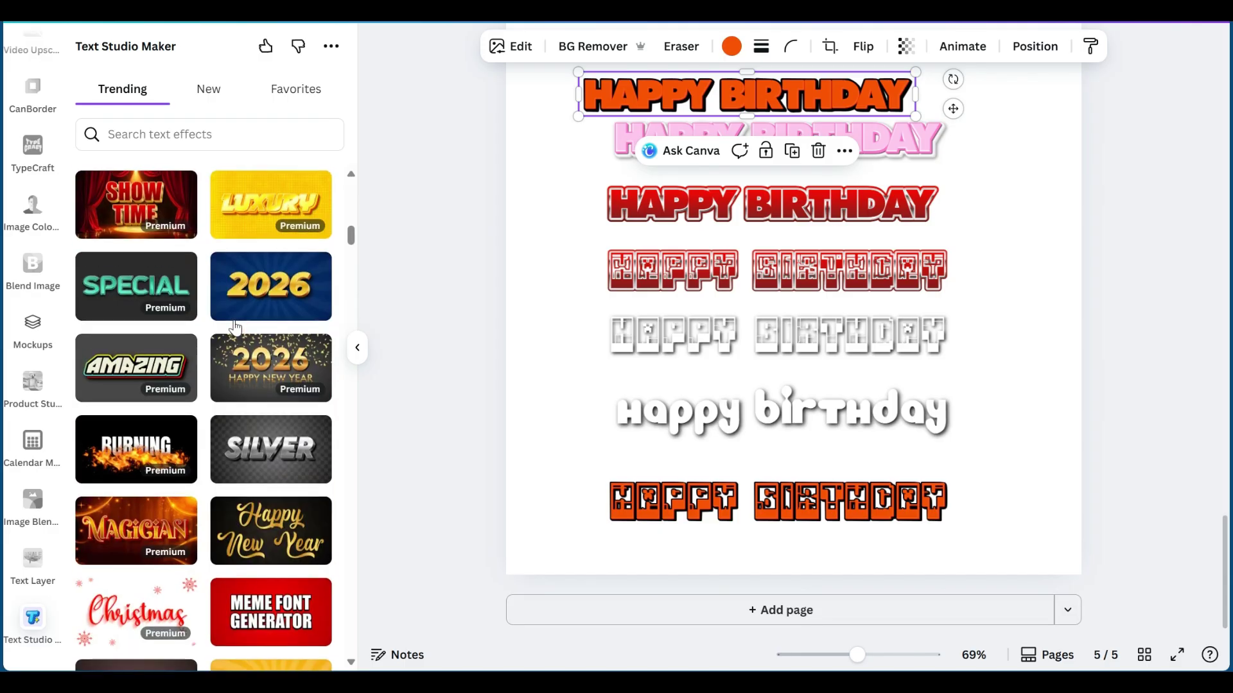
scroll(235, 327, up, 10)
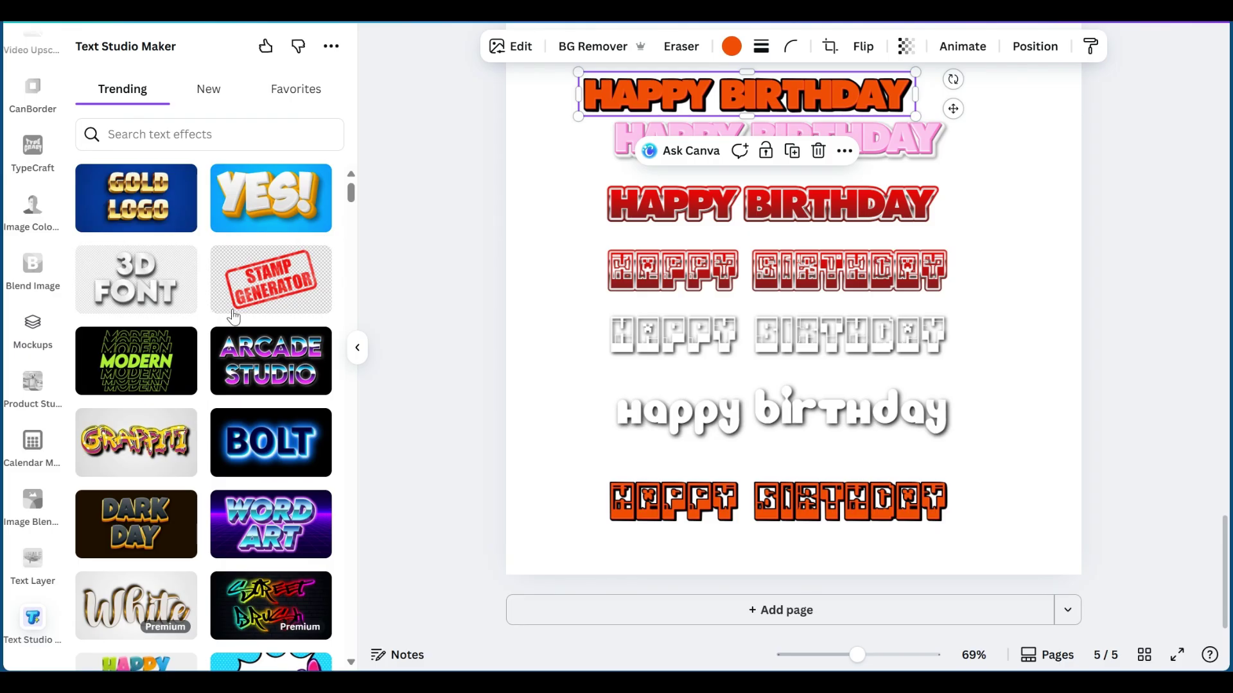
scroll(140, 427, down, 3)
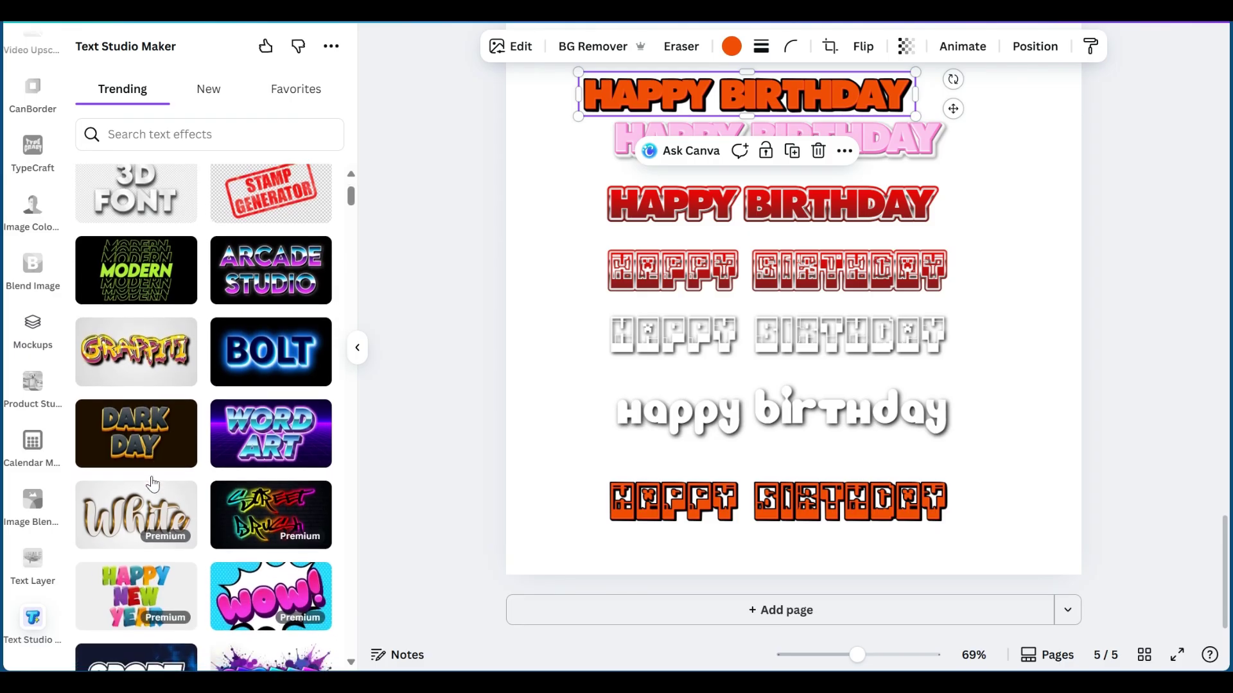
scroll(152, 484, down, 2)
scroll(156, 469, up, 5)
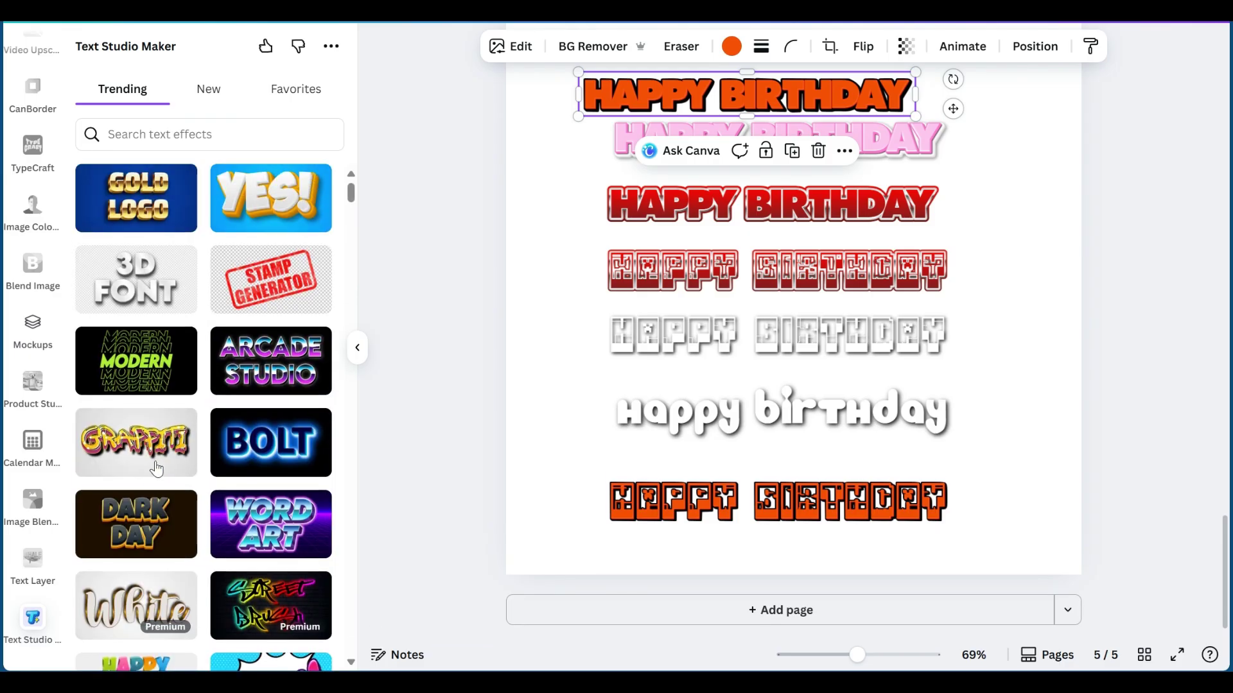
Search the text effects for "mom" and for "valentine", and look through the matching styles
click(295, 138)
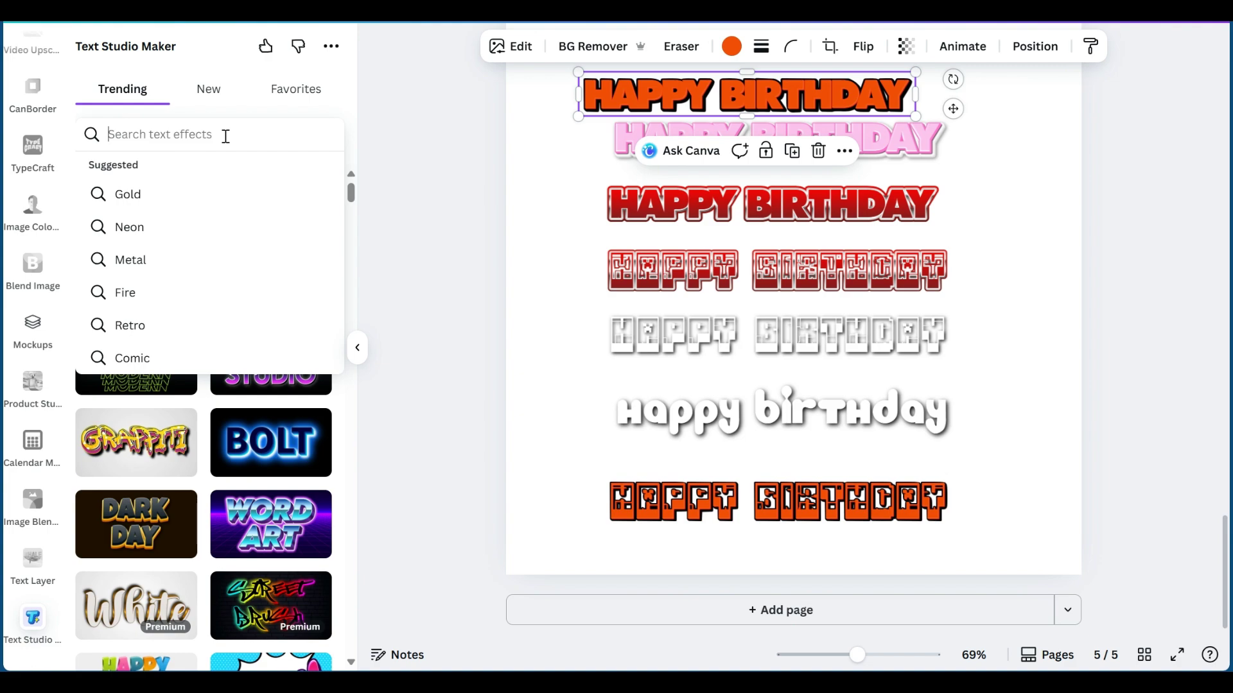
key(Return)
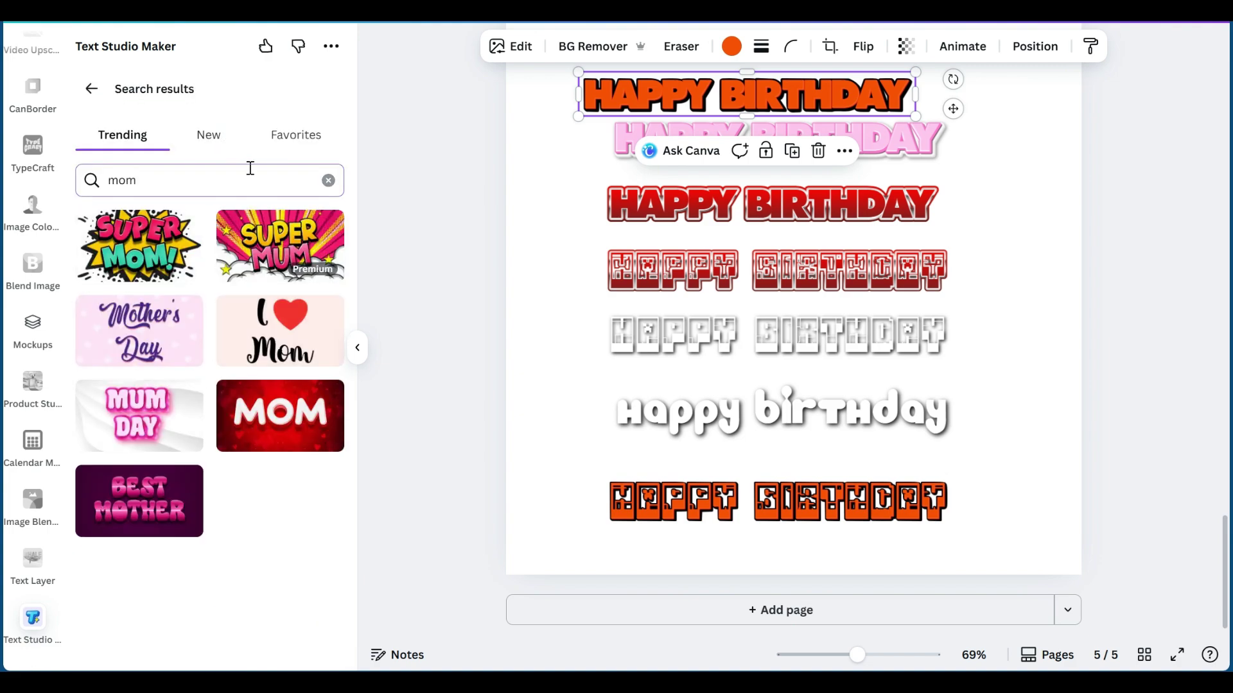
key(BackSpace)
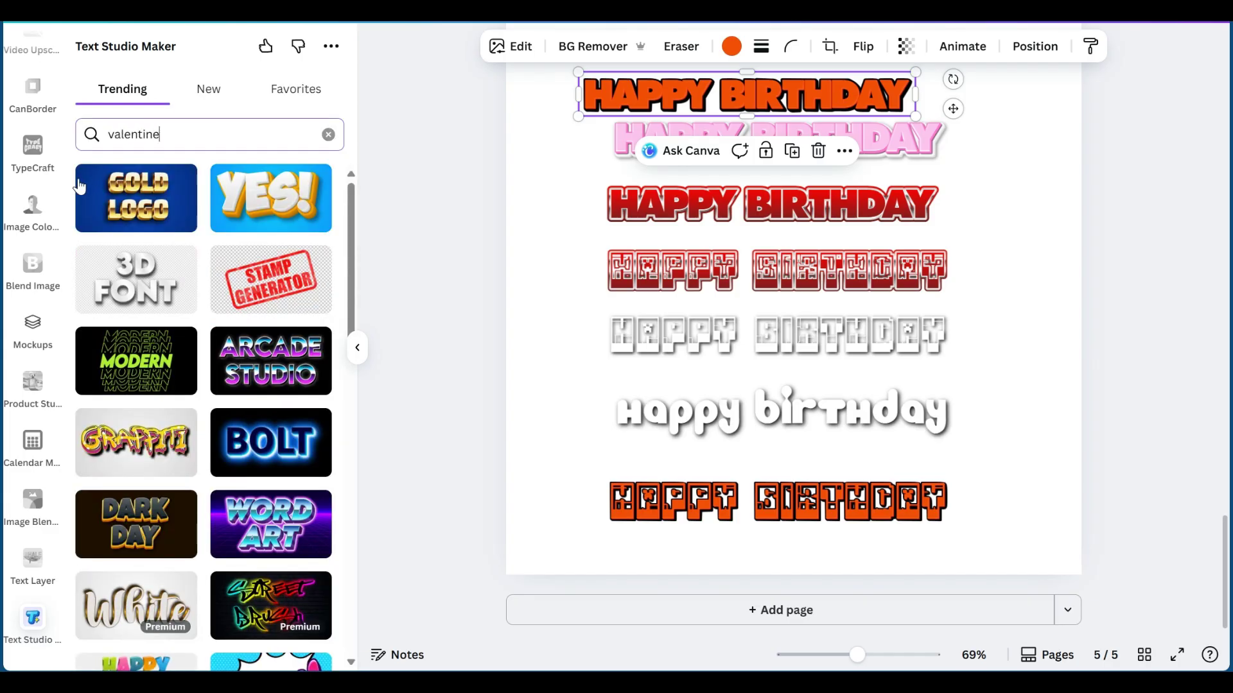
key(Return)
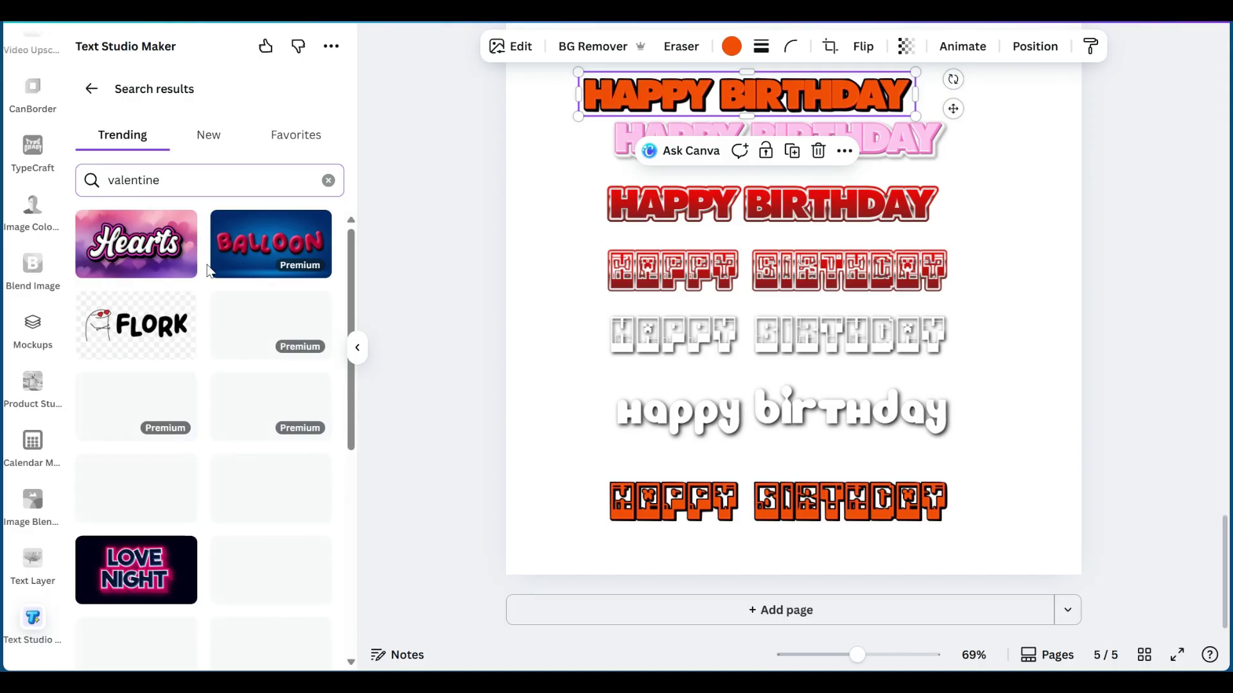
scroll(212, 463, down, 6)
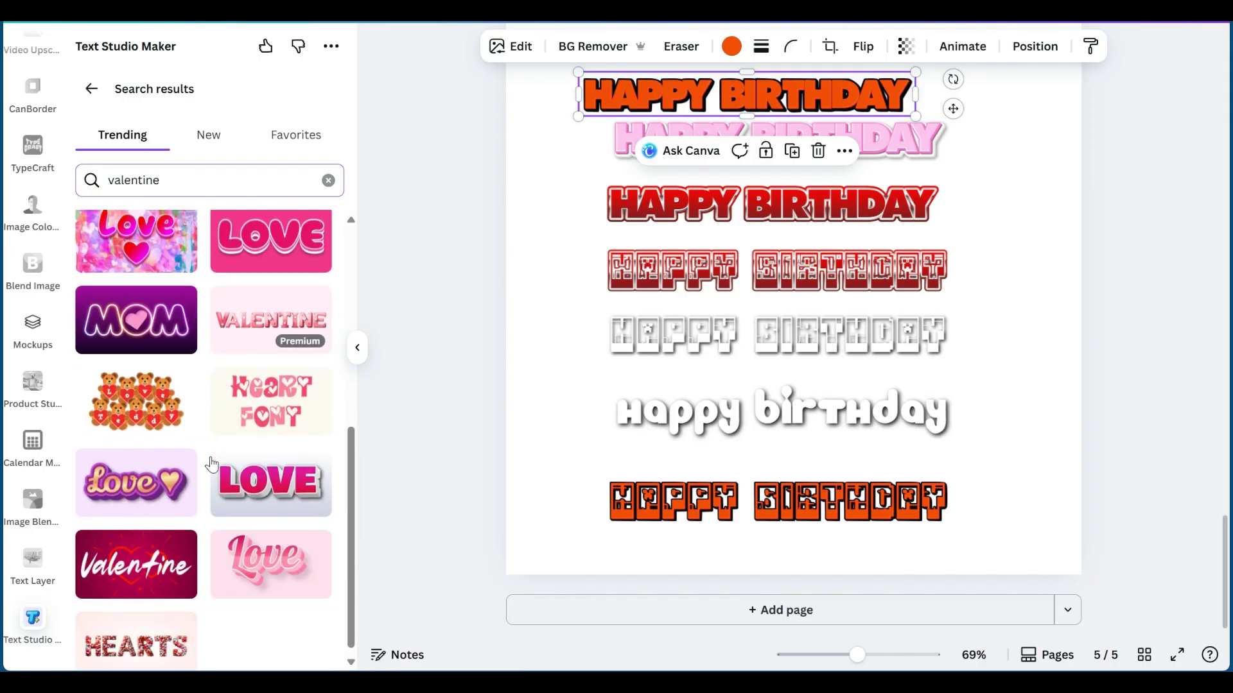
scroll(212, 464, up, 6)
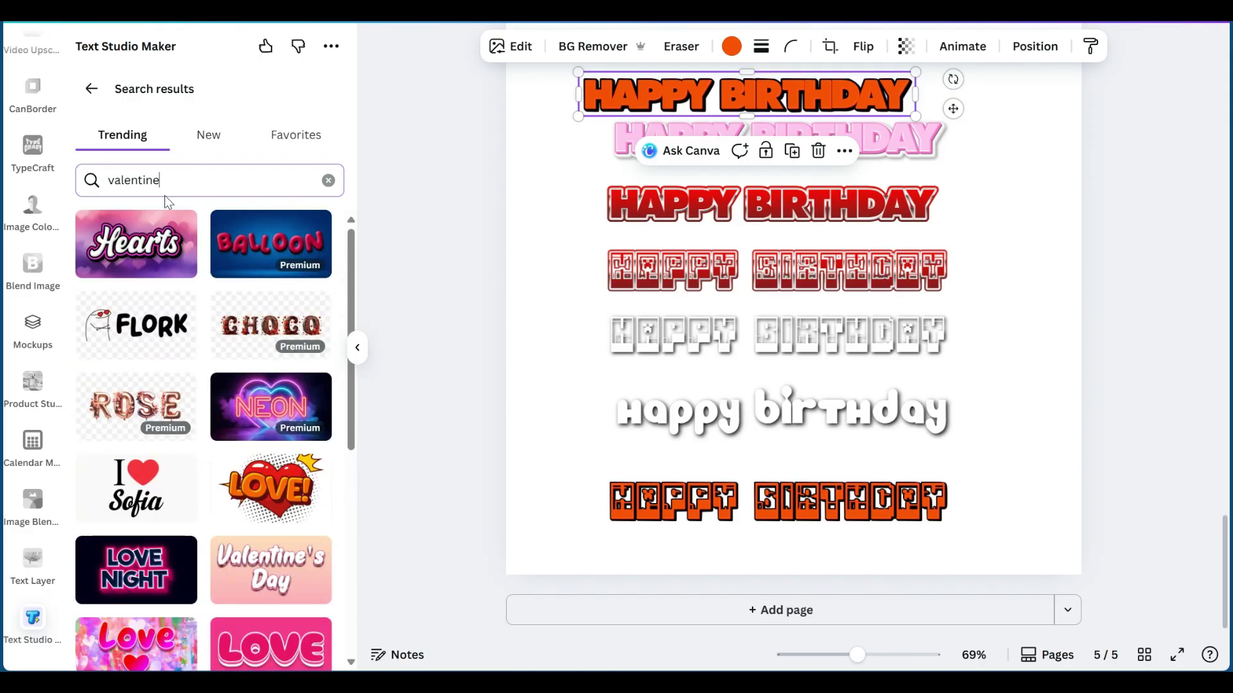
Search the text effects for "christmas", look through the matching styles, and clear the search
key(BackSpace)
text(chris)
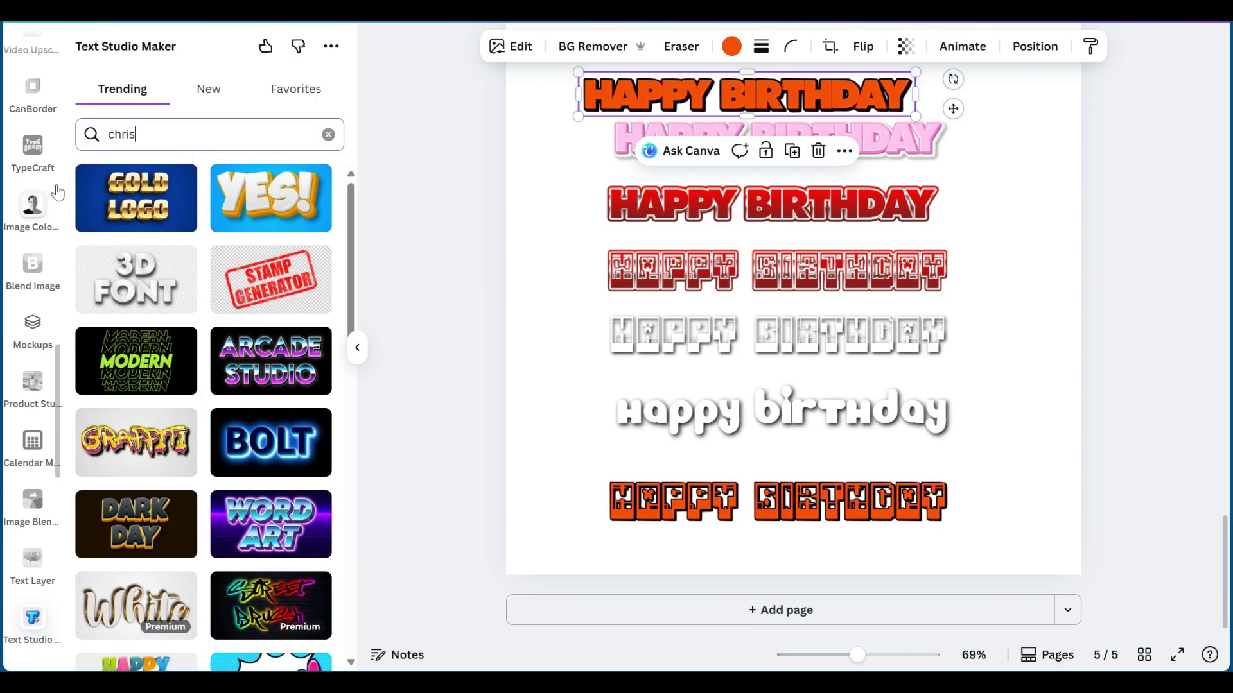
text(tmas)
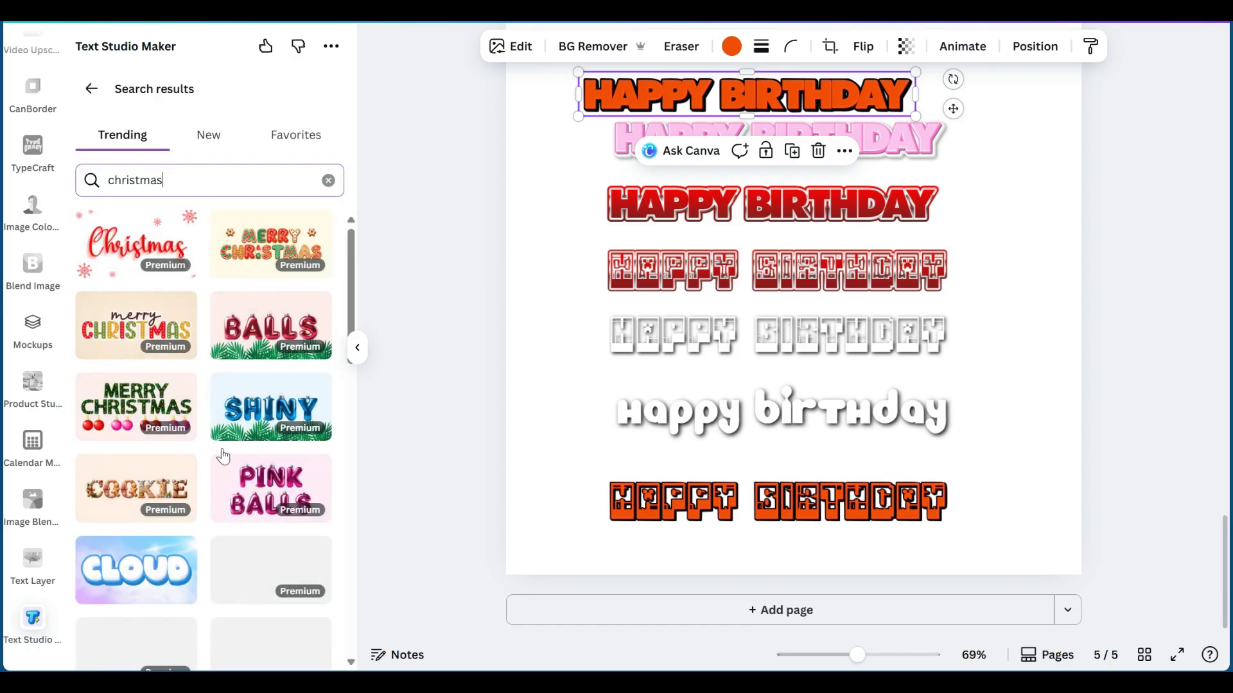
scroll(215, 475, down, 3)
scroll(215, 476, down, 4)
scroll(215, 476, up, 7)
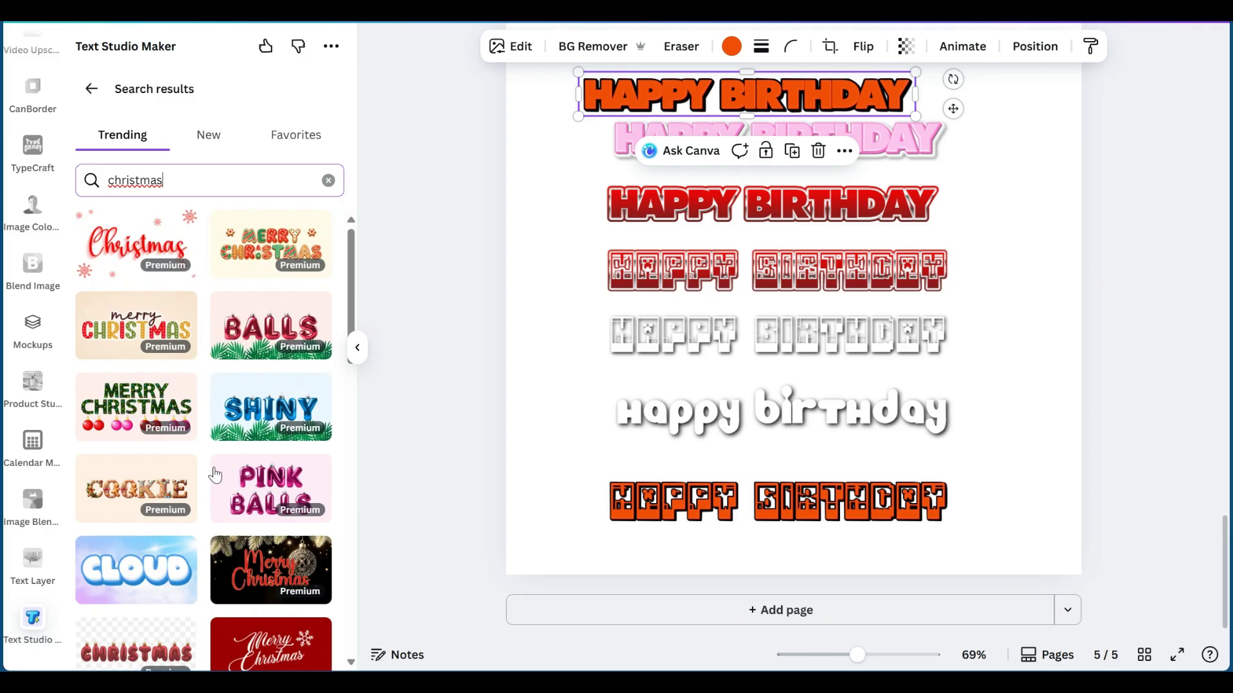
key(BackSpace)
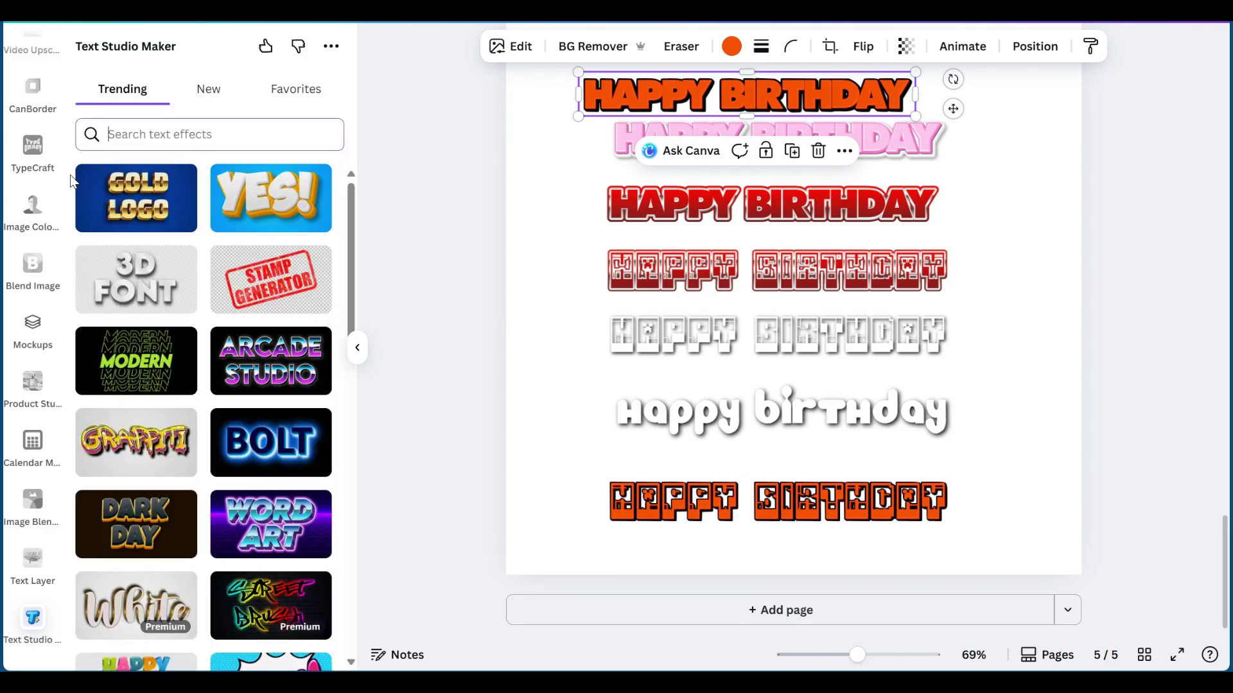
Set up the Modern Stroke effect with the text "happy birthday" in the Boss Baby Regular font
scroll(182, 402, down, 5)
scroll(170, 395, up, 4)
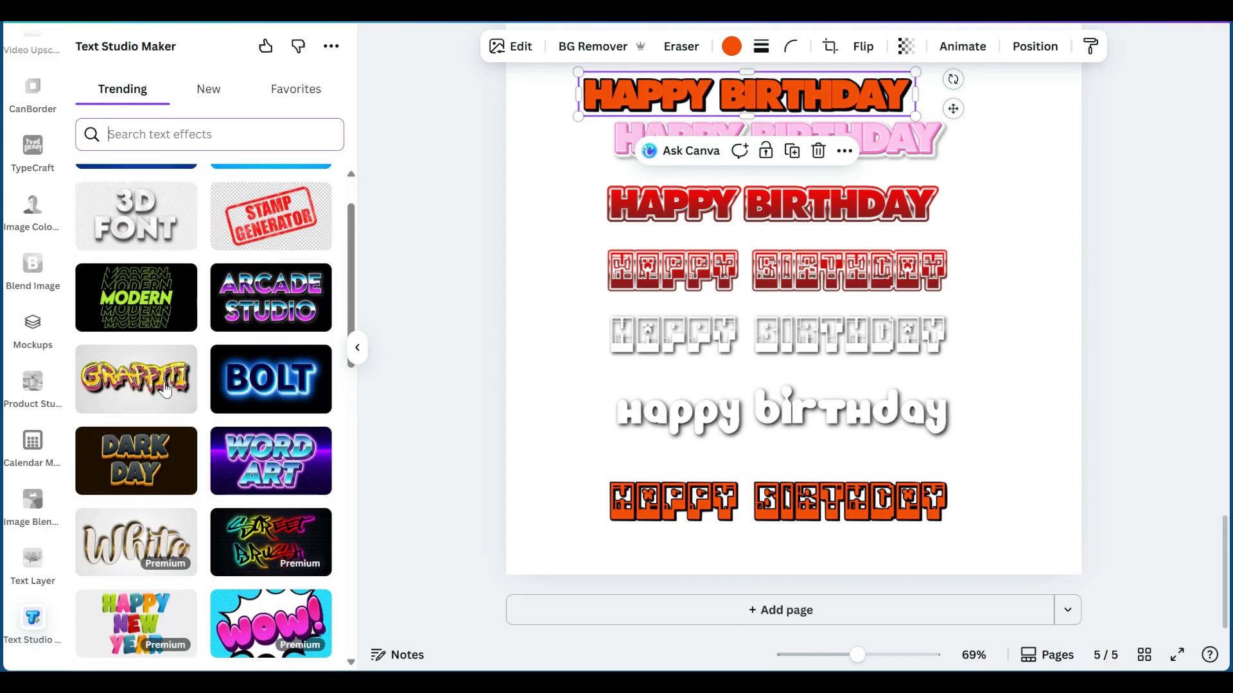
click(118, 312)
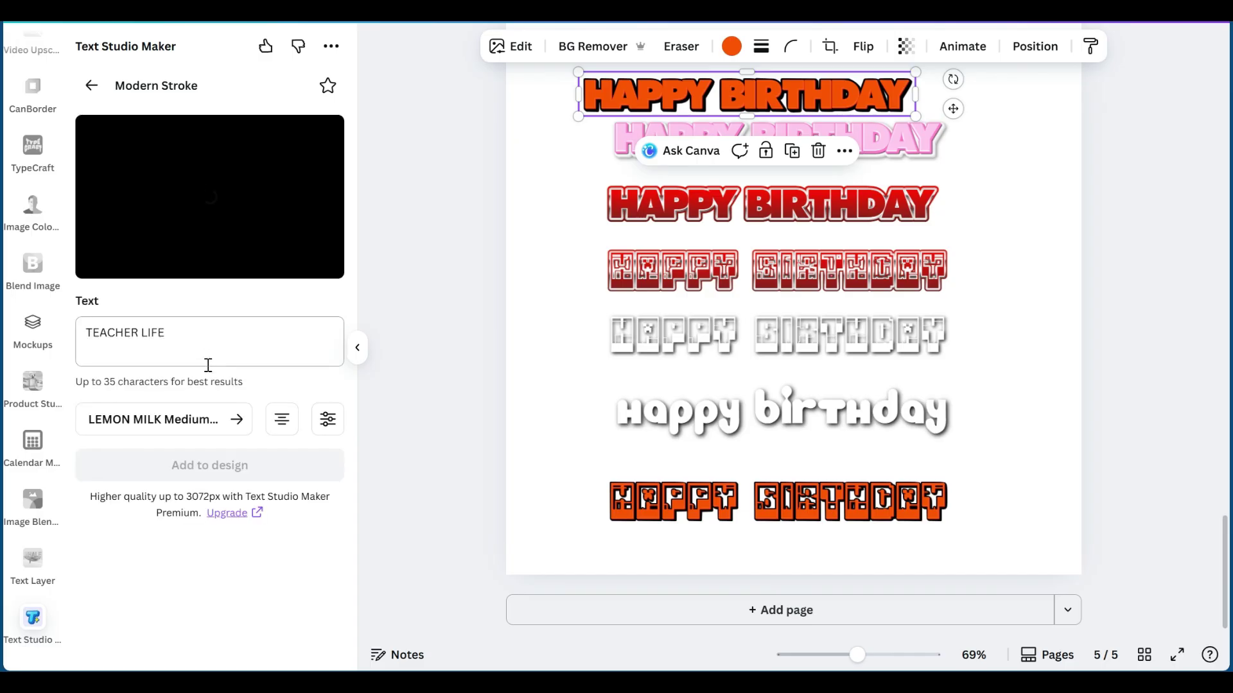
triple_click(170, 338)
key(BackSpace)
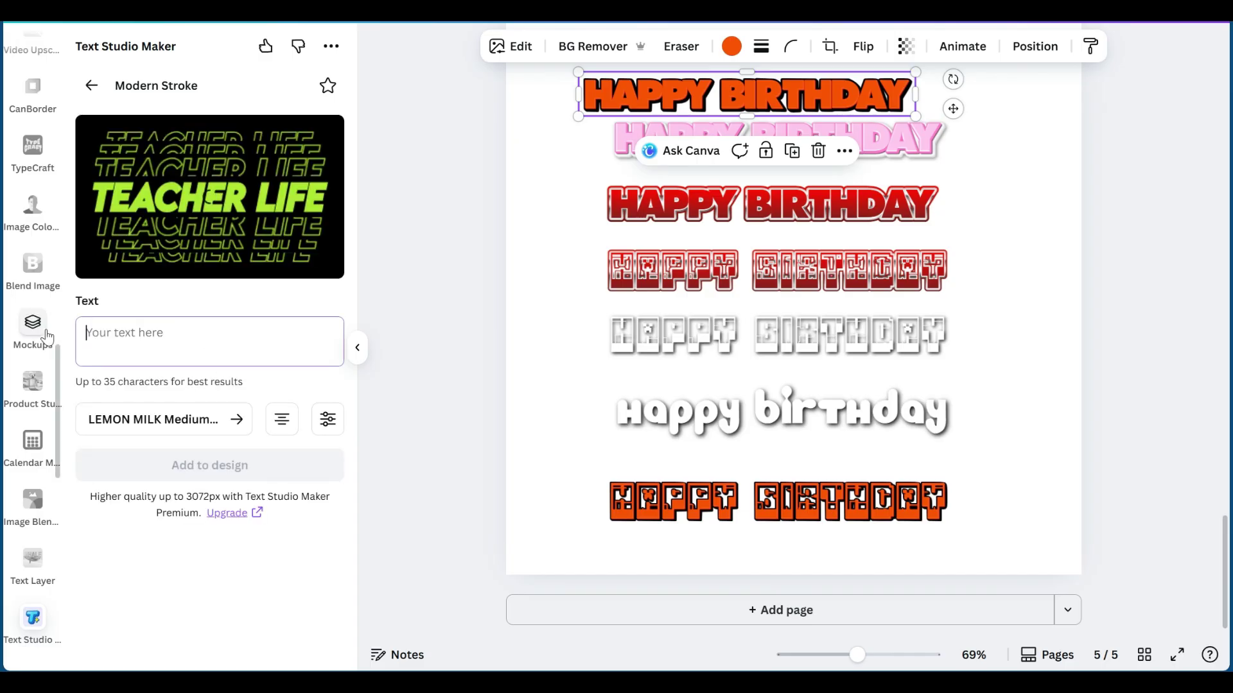
text(happy birthday)
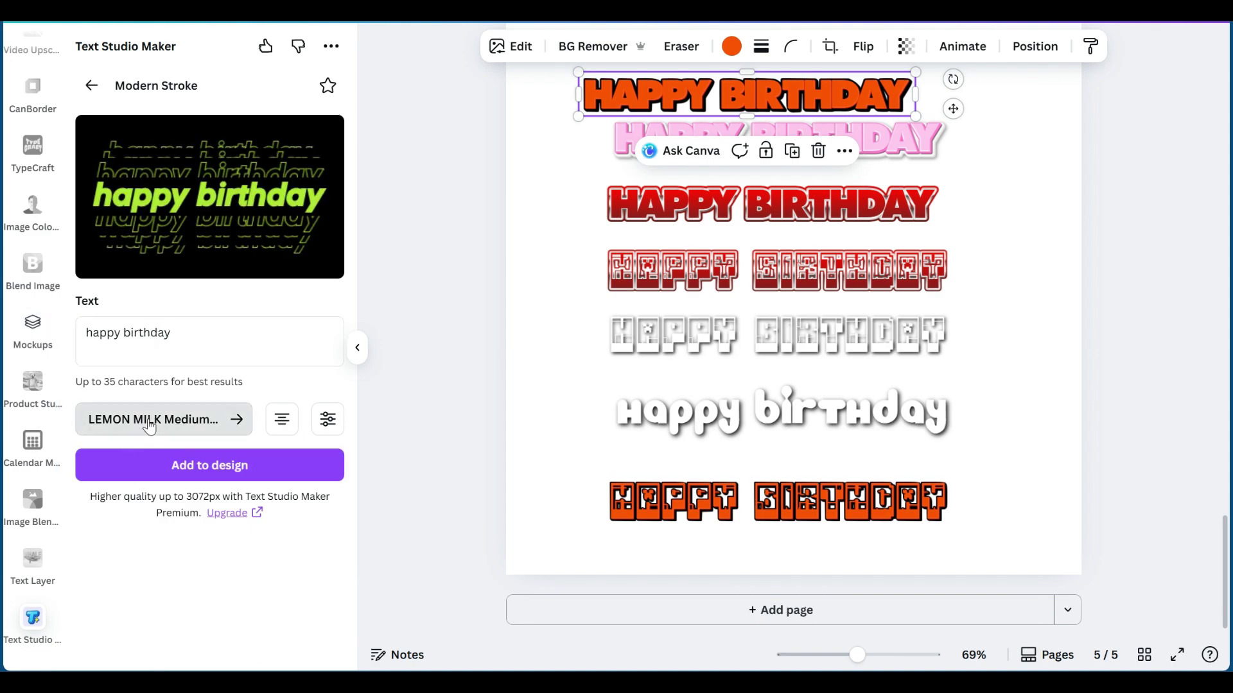
click(150, 426)
click(201, 500)
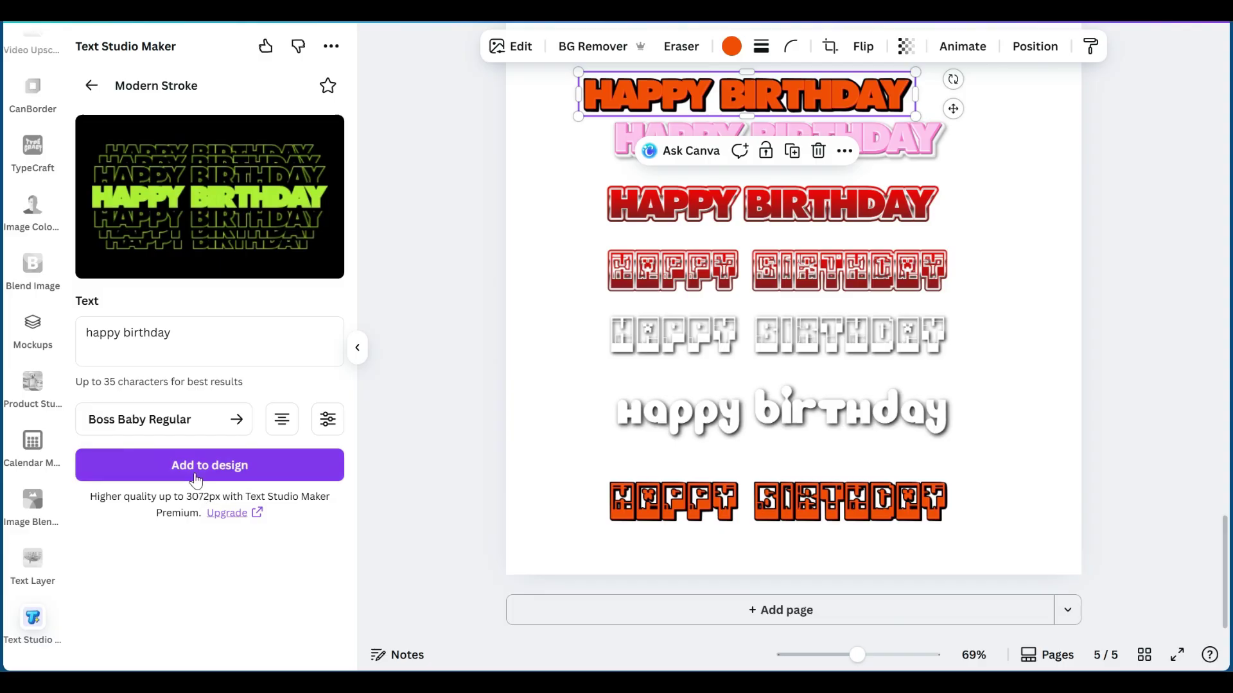
Change the Modern Stroke text's font to Barbie MediumItalic
click(160, 421)
scroll(176, 513, down, 4)
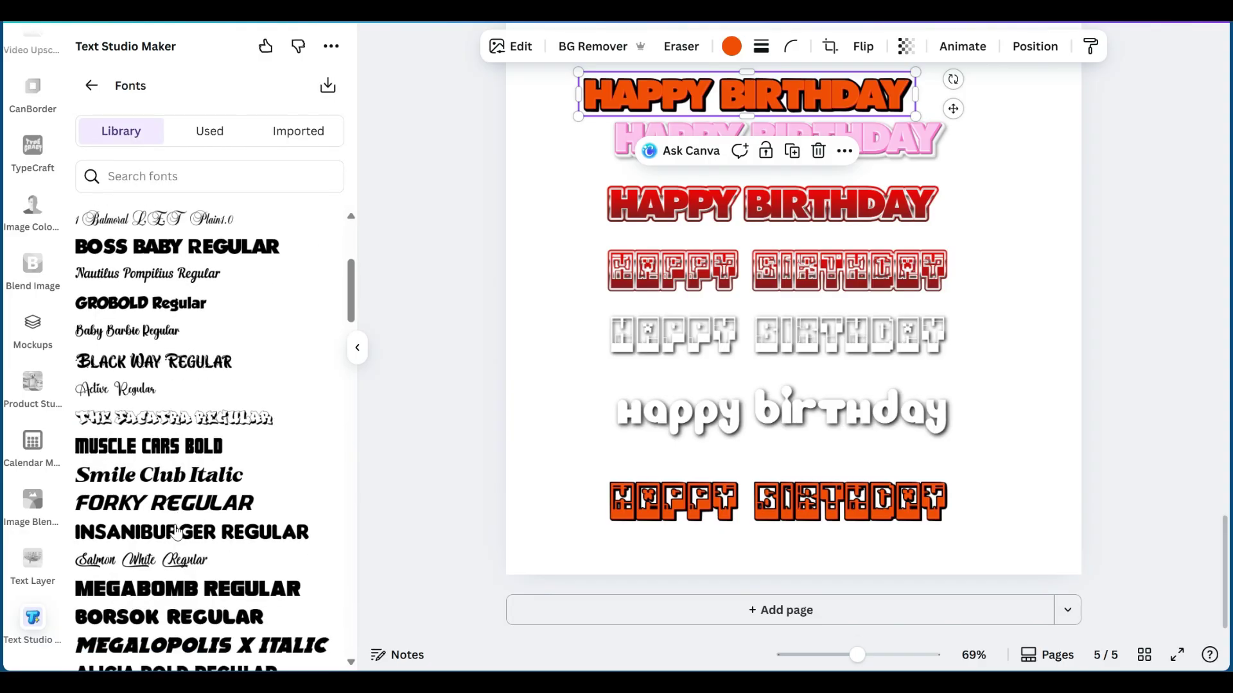
scroll(177, 531, down, 15)
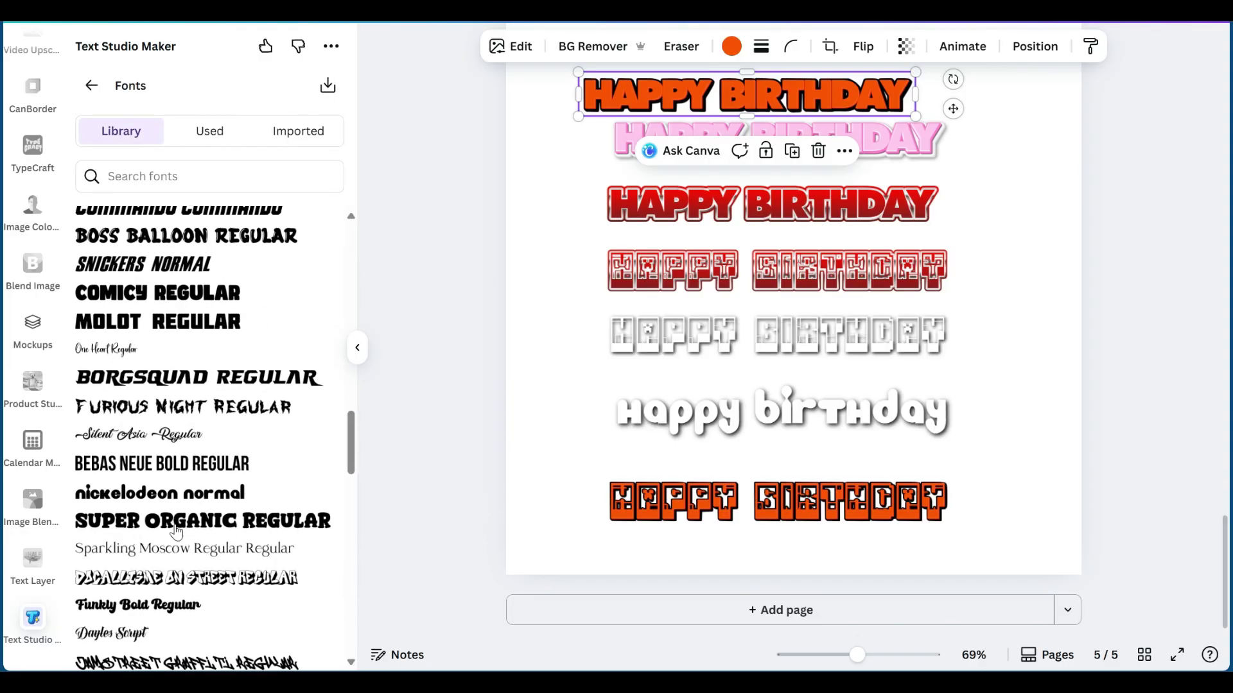
scroll(176, 531, down, 9)
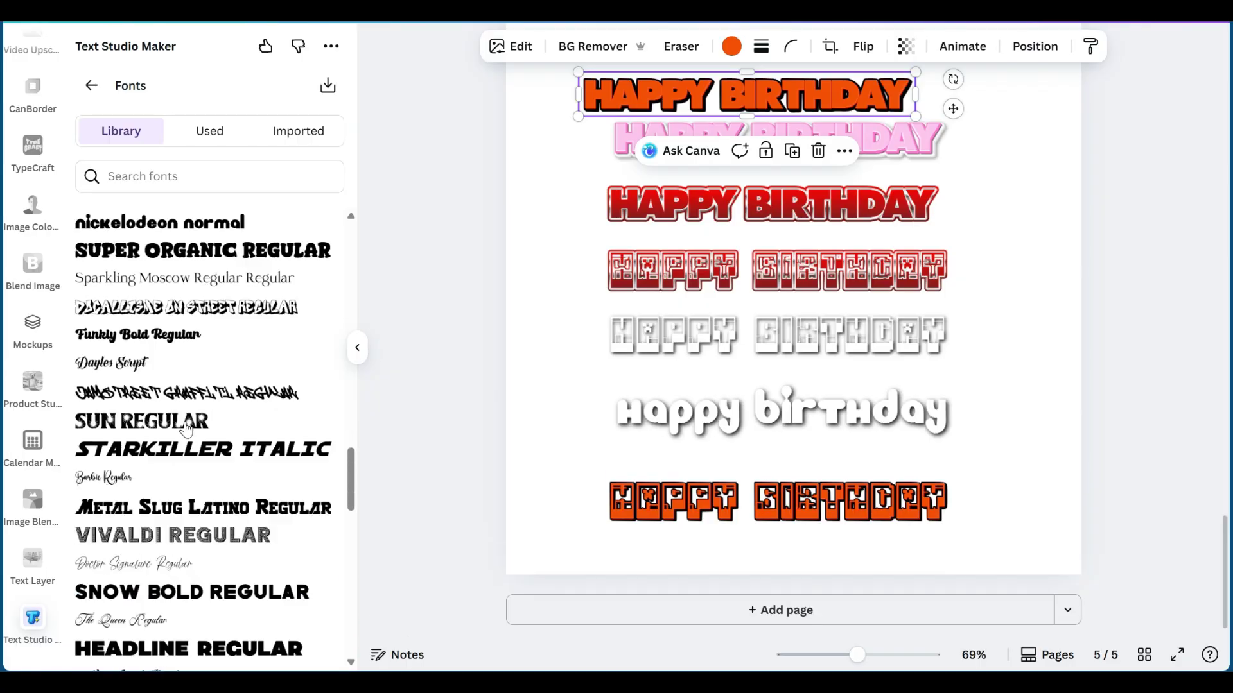
scroll(187, 429, down, 5)
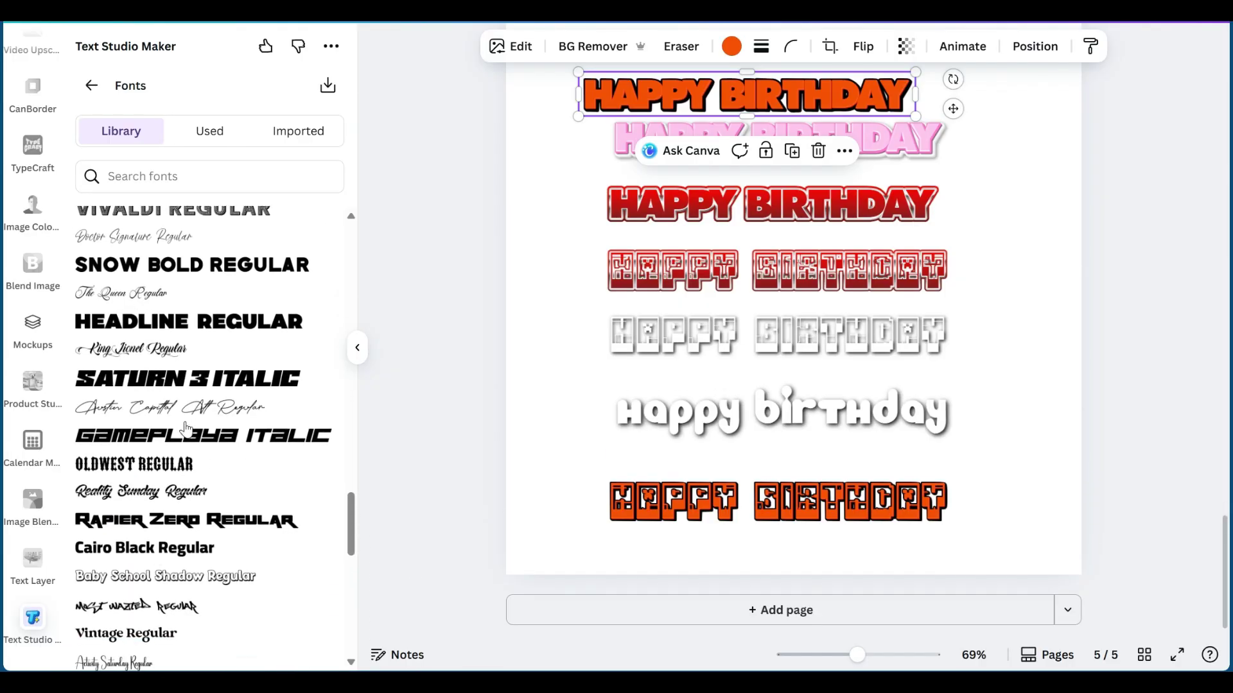
scroll(186, 429, down, 5)
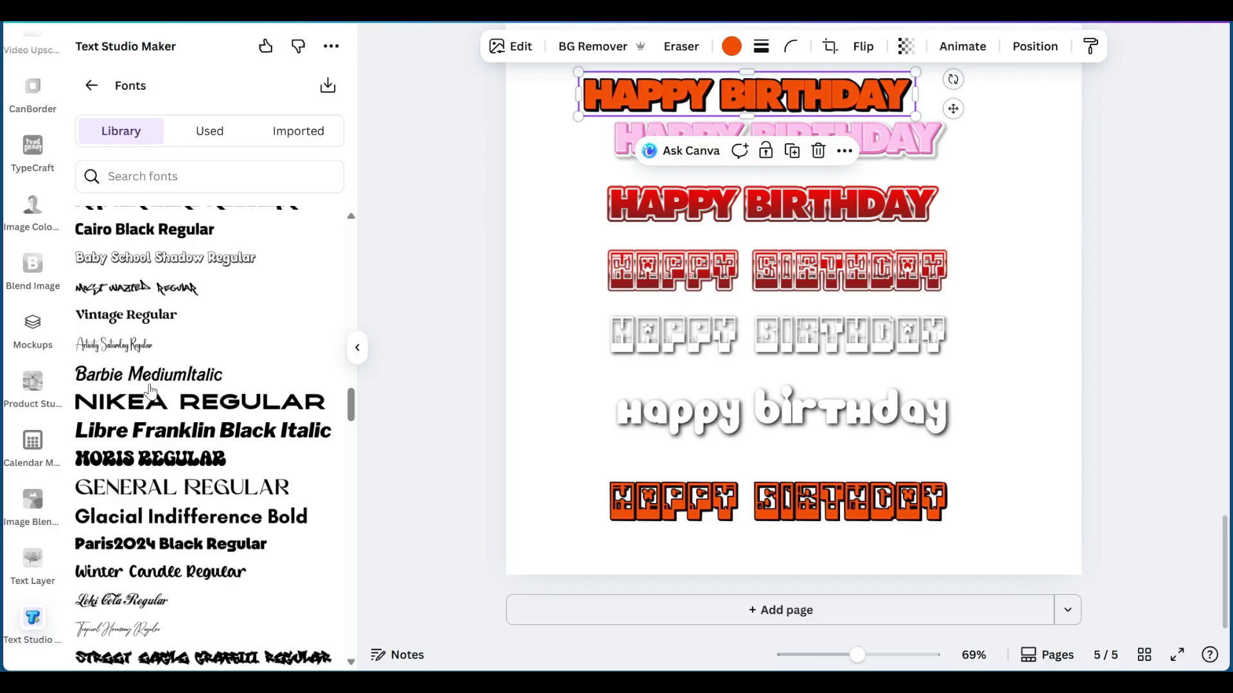
click(129, 376)
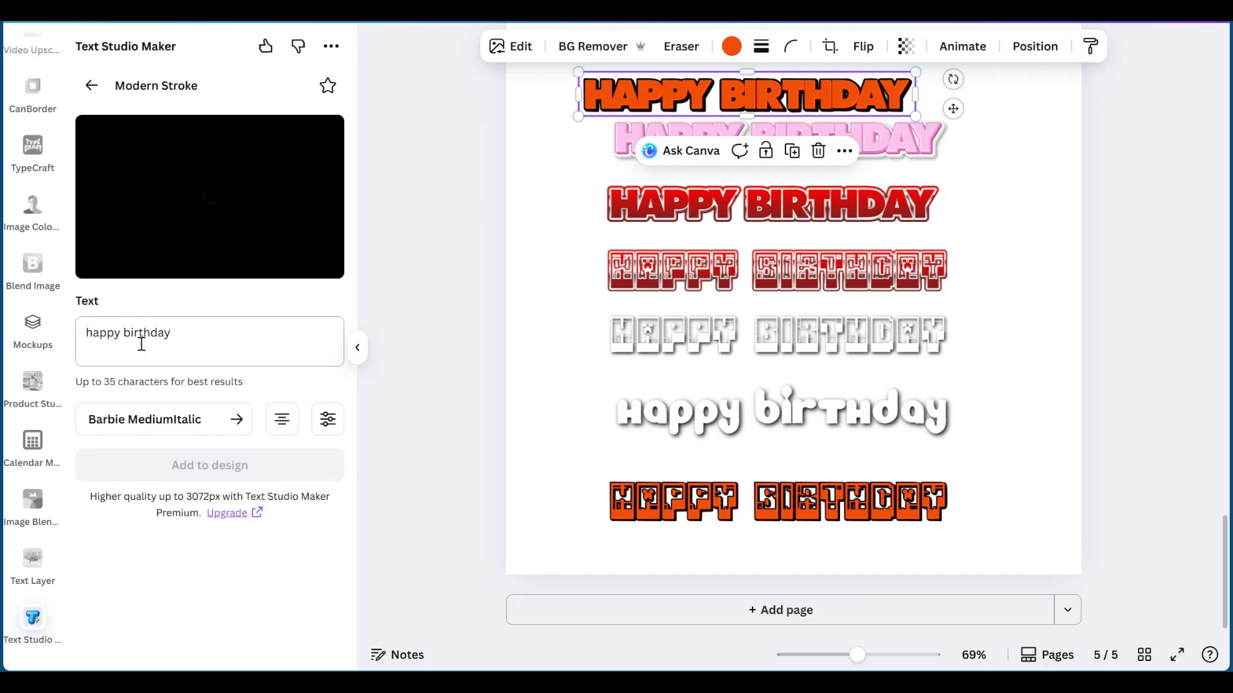
Change the Modern Stroke text's font to Shrek Regular
click(137, 427)
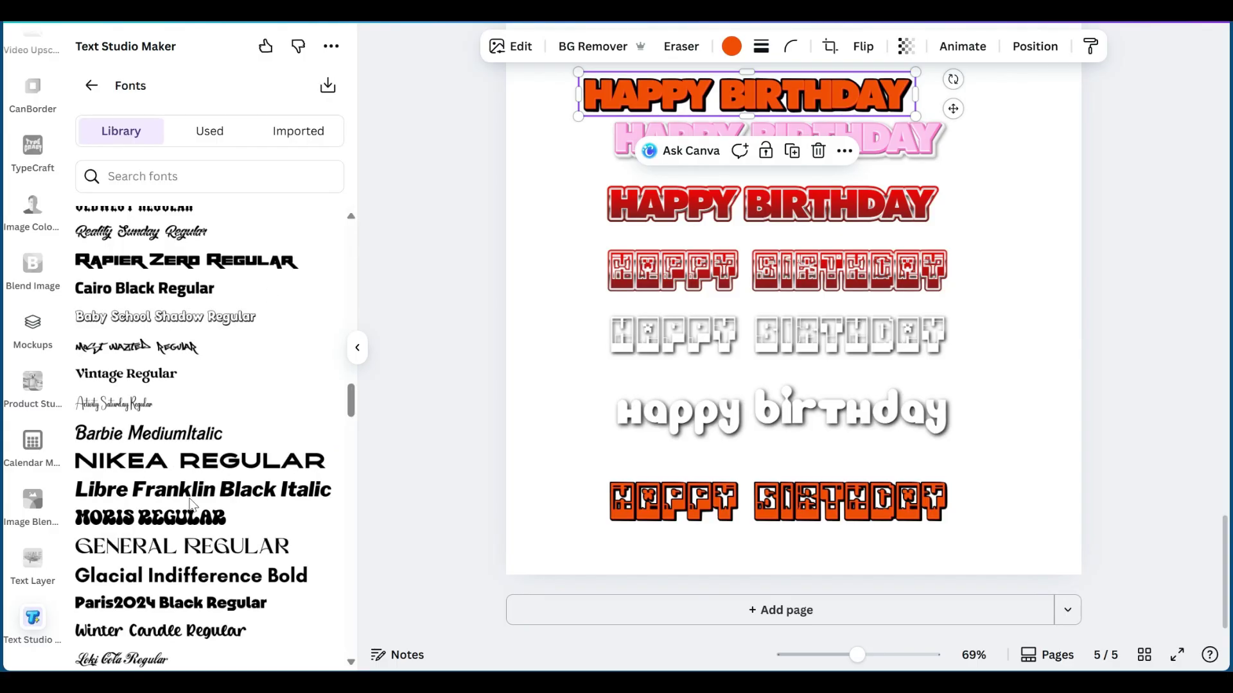
scroll(191, 504, down, 3)
scroll(190, 504, down, 3)
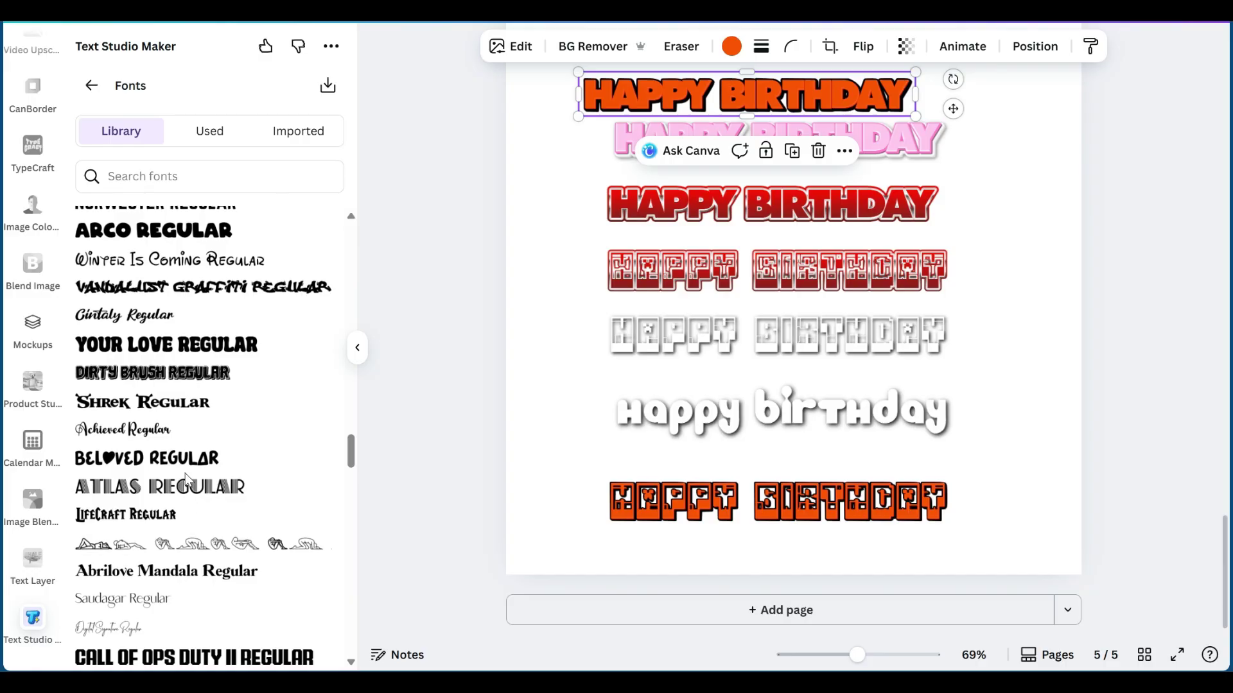
click(157, 402)
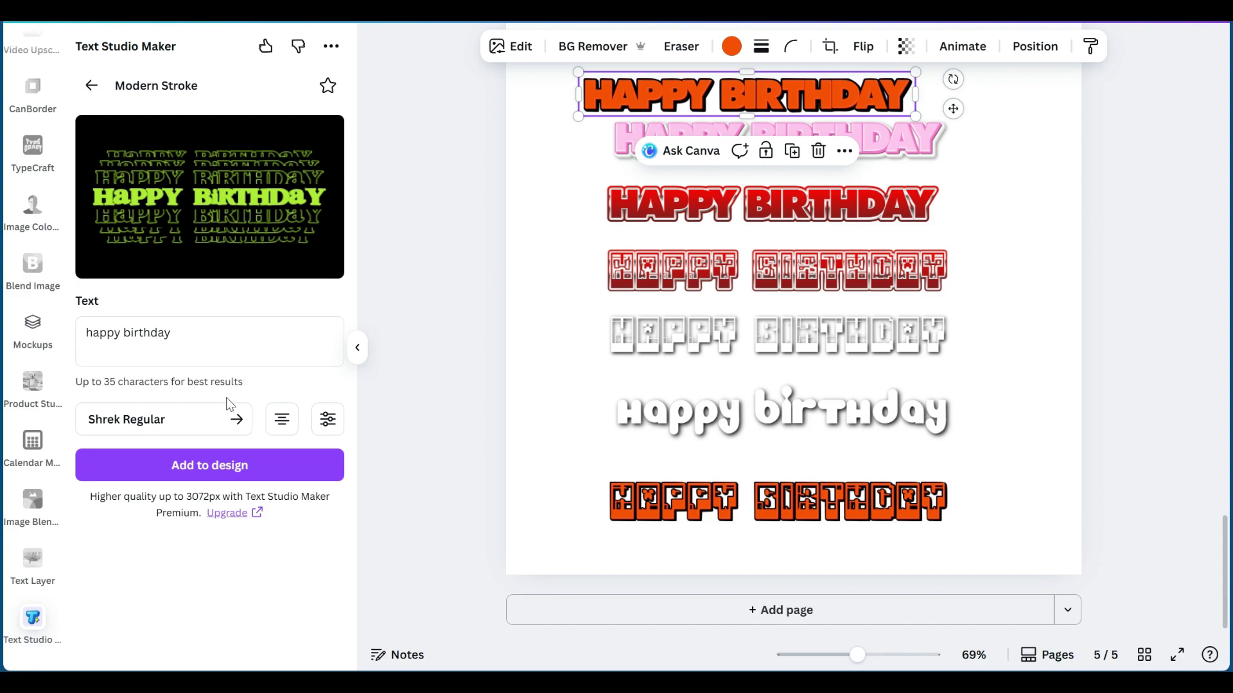
Change the Modern Stroke text's font to Moanas Medium
click(137, 421)
scroll(209, 523, down, 6)
scroll(207, 523, down, 10)
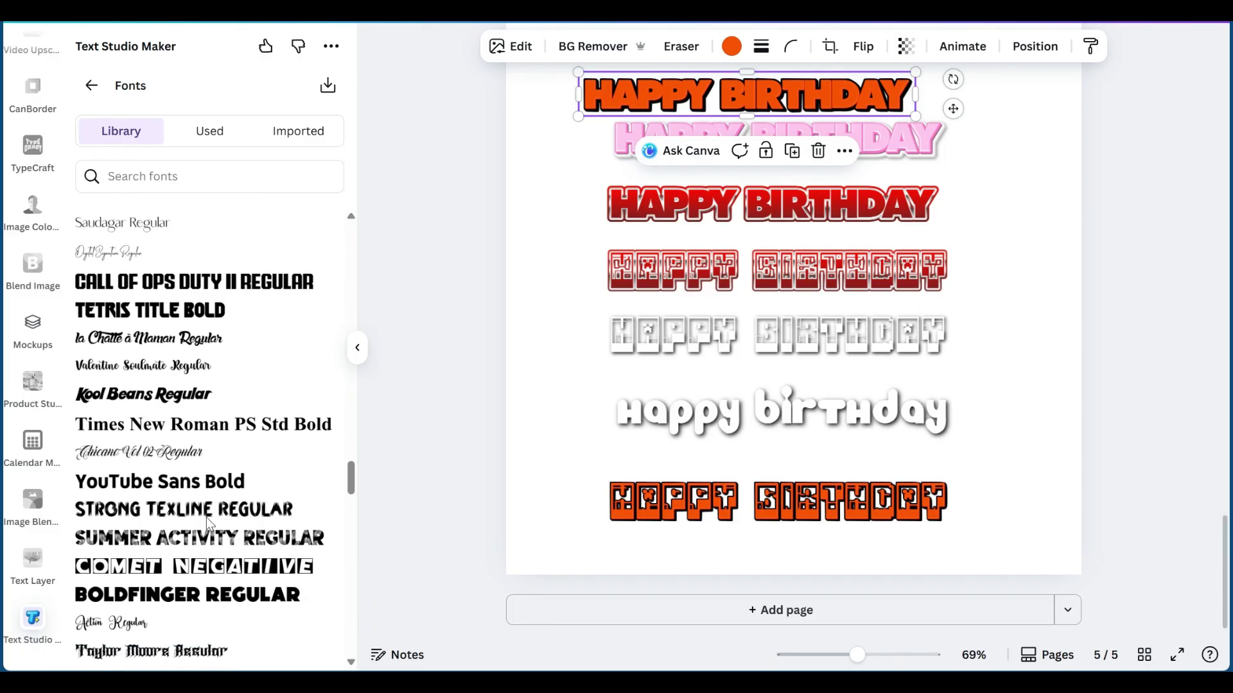
scroll(208, 524, down, 5)
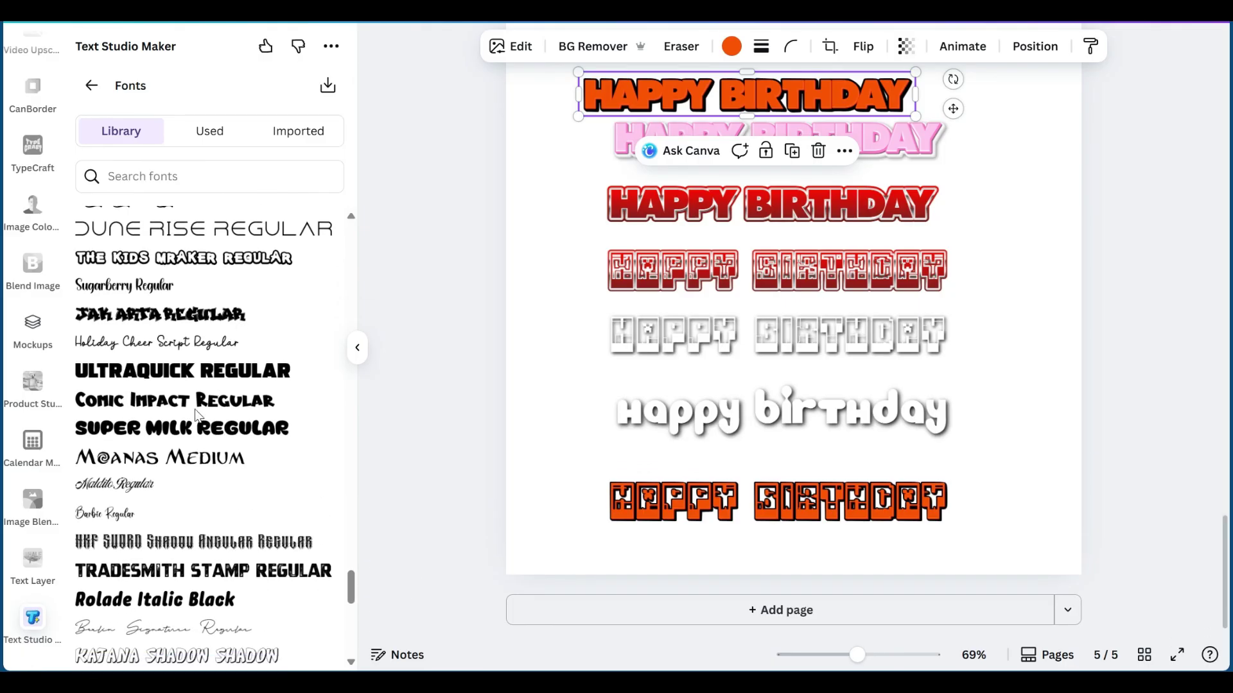
scroll(197, 415, down, 2)
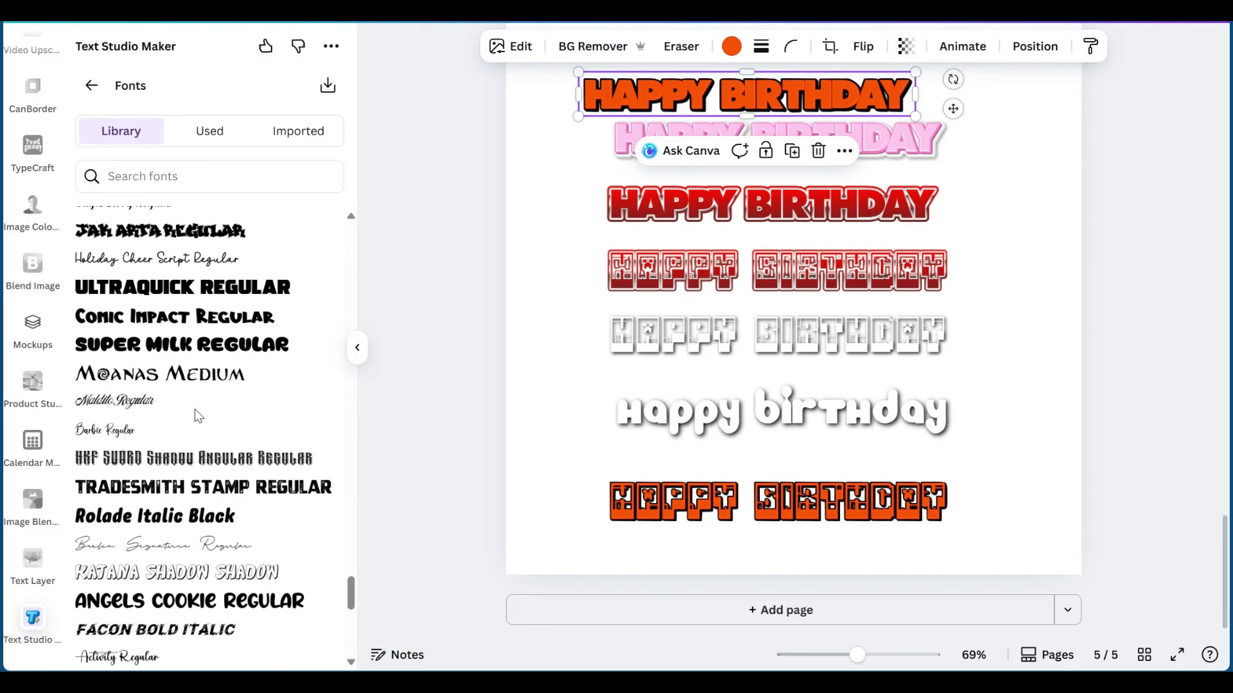
click(142, 375)
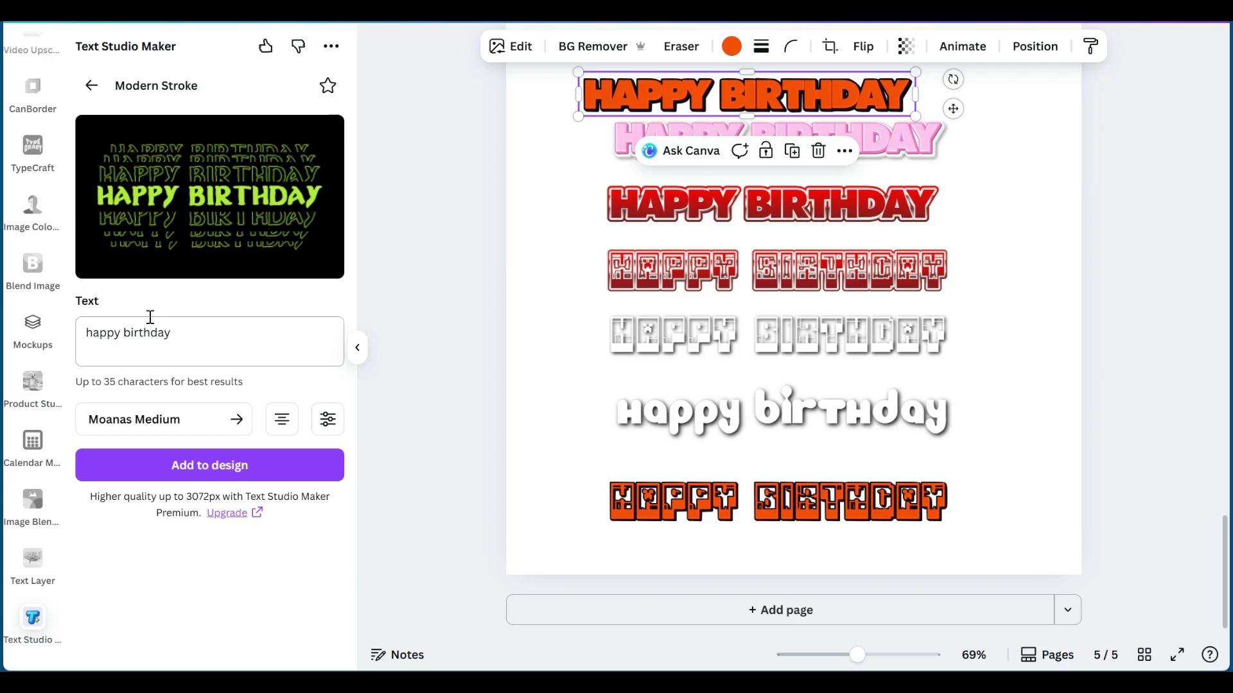
Search the elements for "moana font" and show all the matching graphics
scroll(48, 166, up, 10)
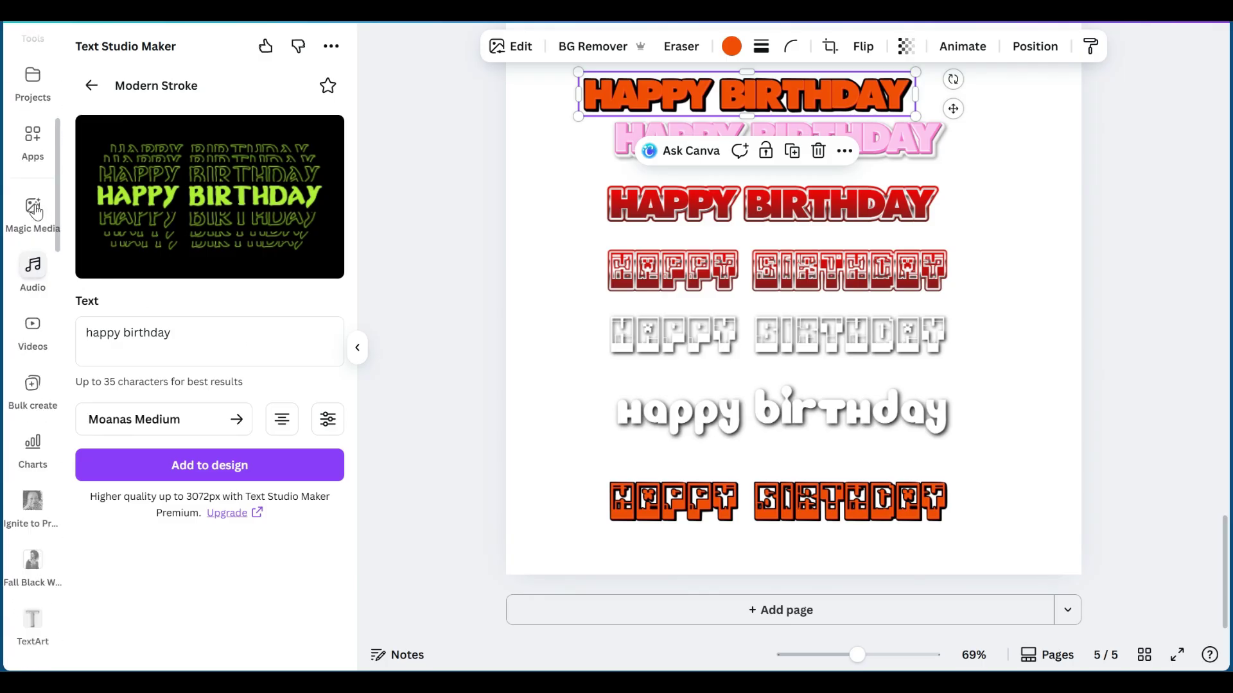
scroll(36, 212, up, 2)
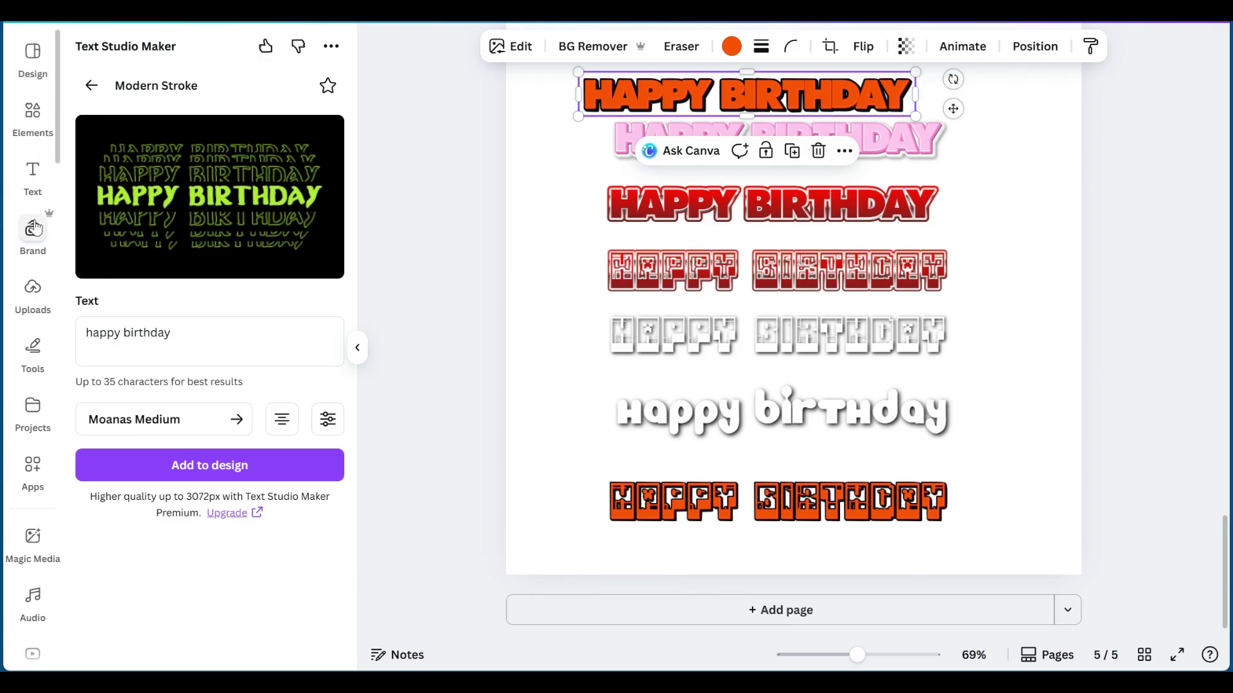
click(36, 106)
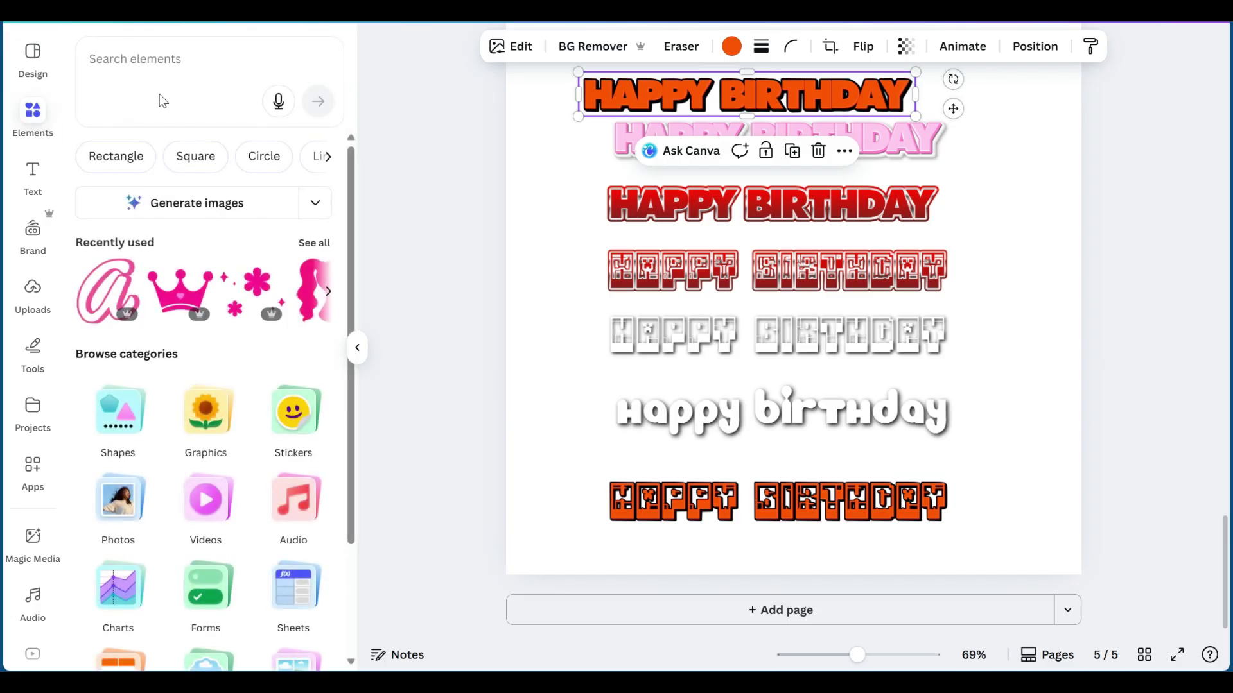
click(165, 64)
text(moan)
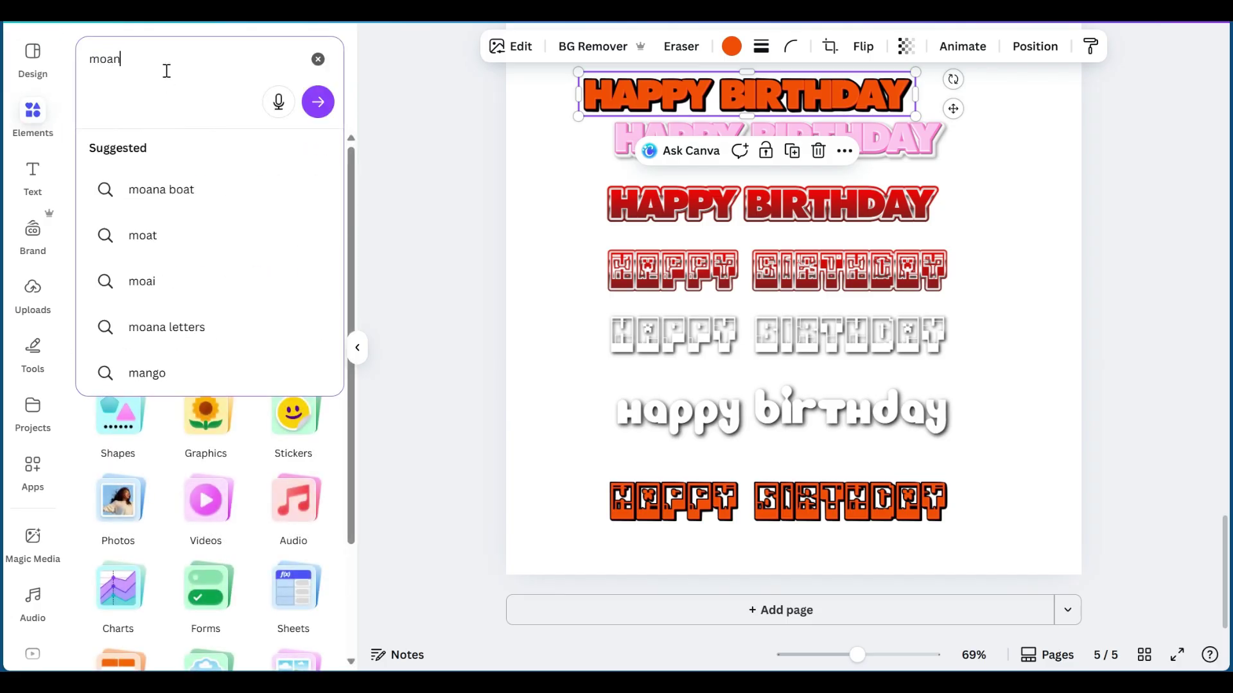
text(a font)
key(Return)
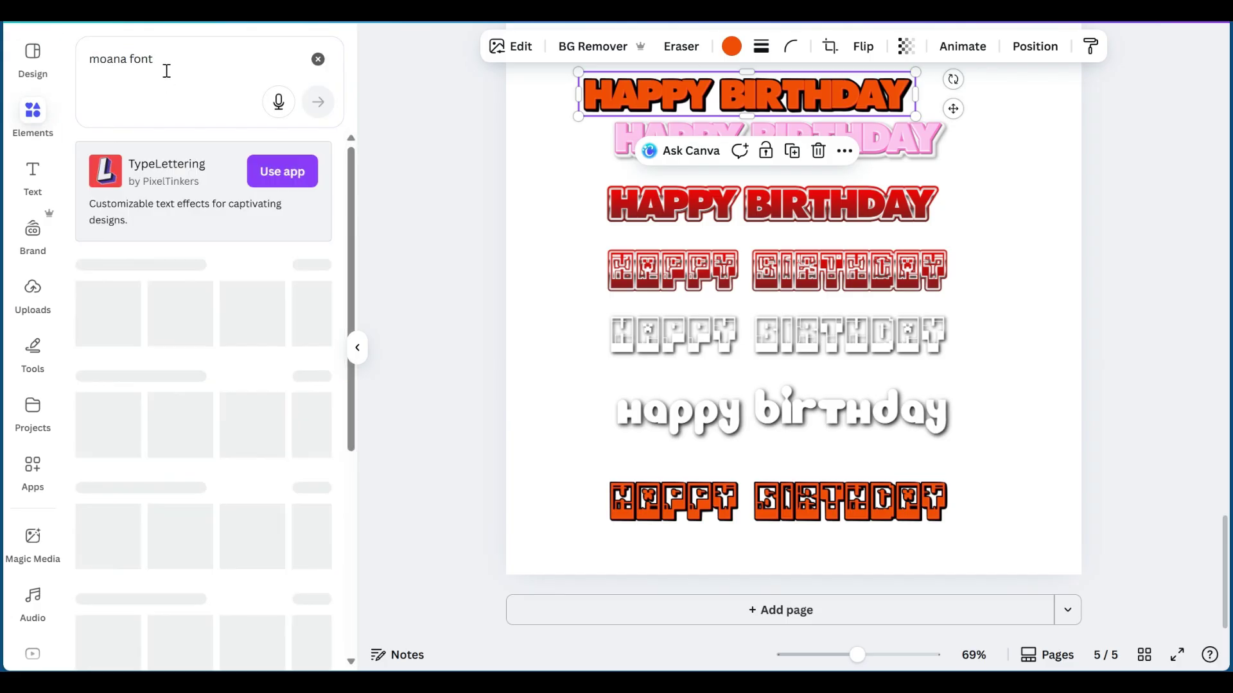
click(314, 365)
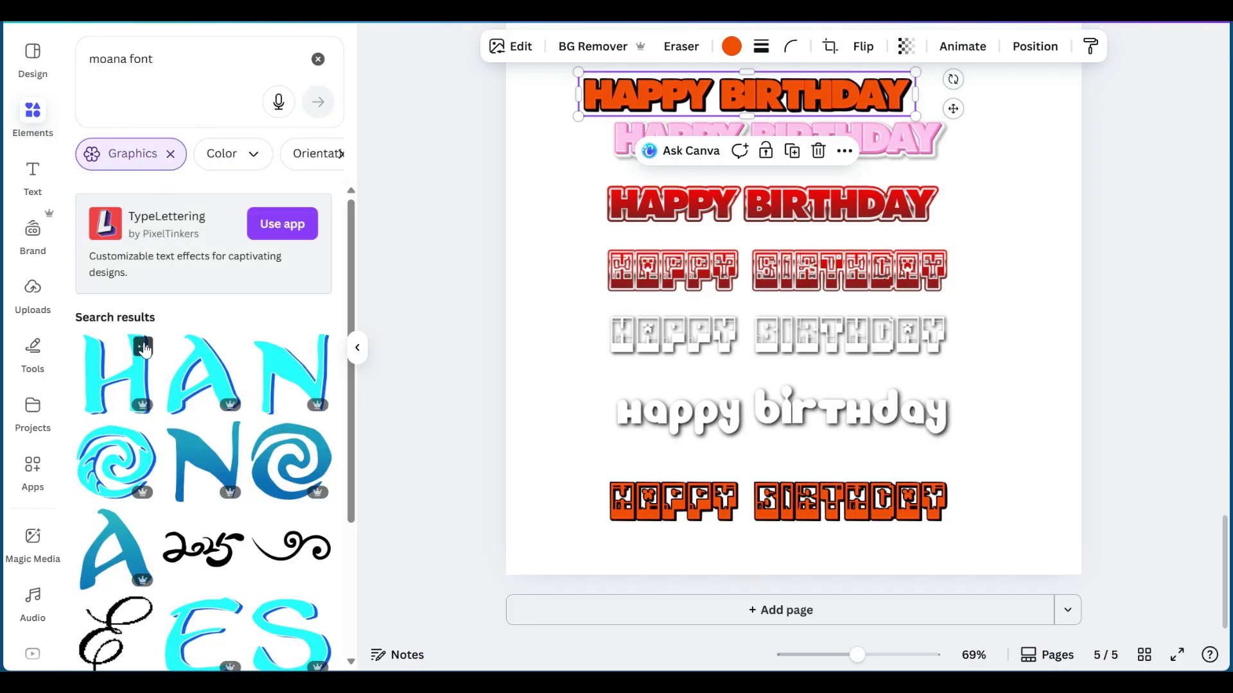
Open the full collection of the blue gradient letter N and look through its matching letters
click(143, 347)
click(390, 369)
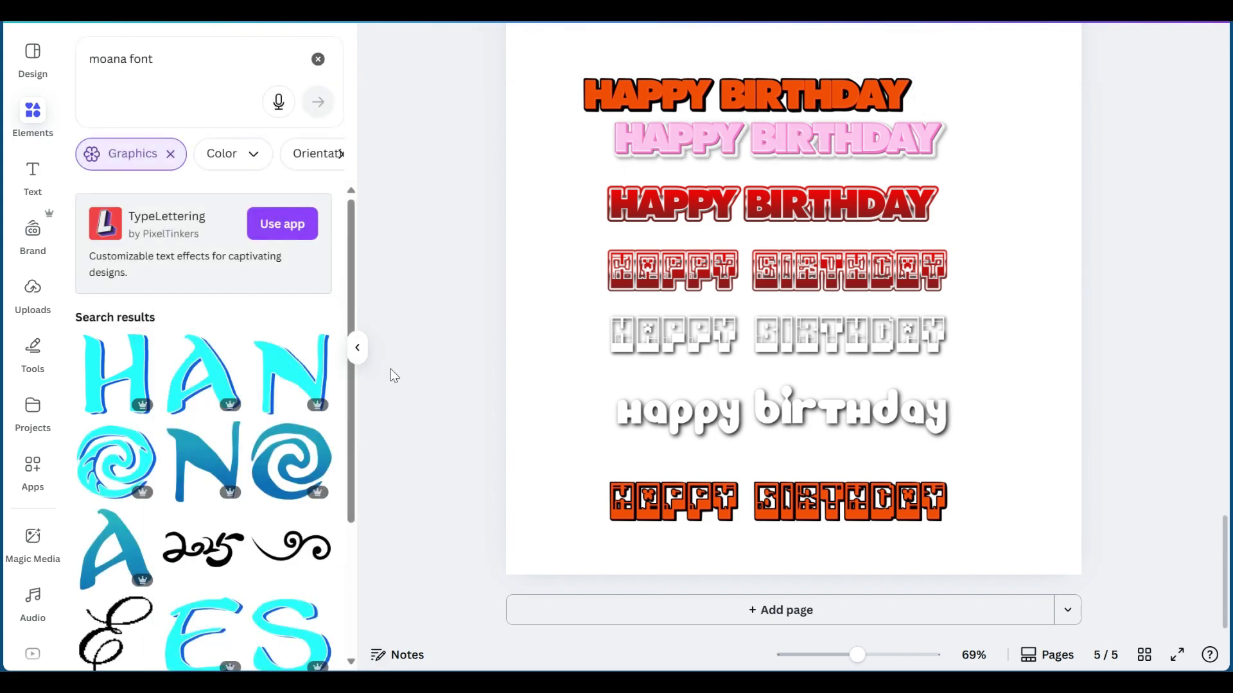
click(231, 435)
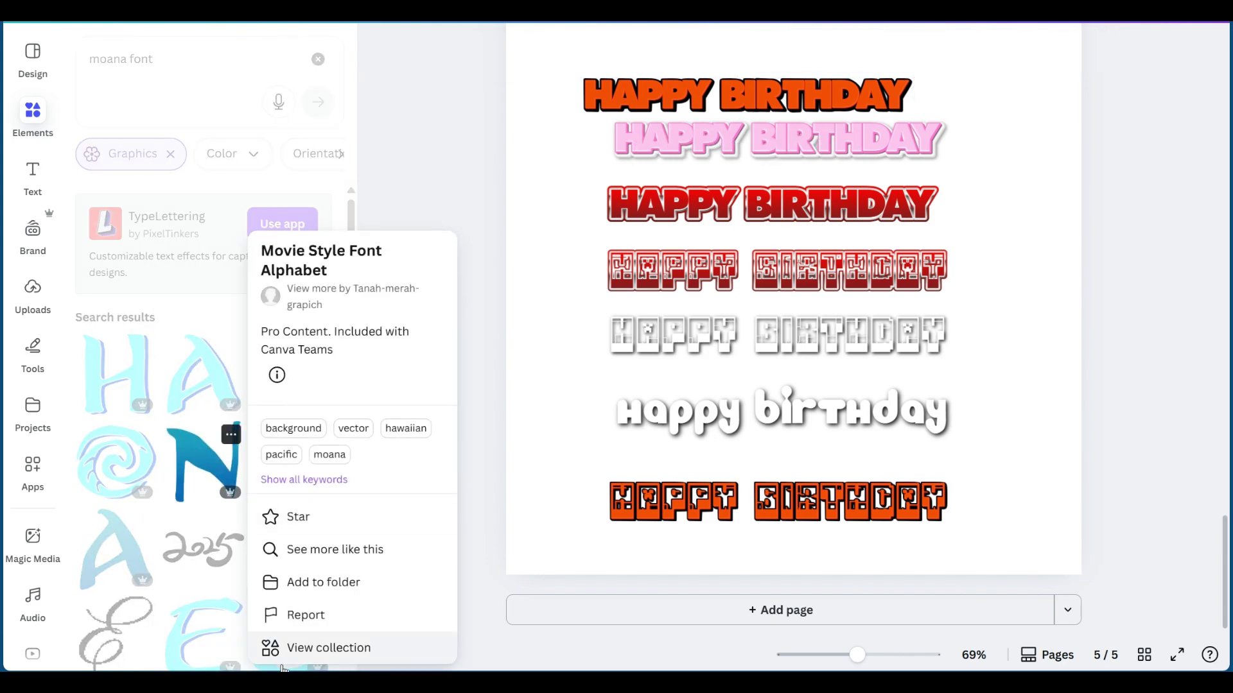
click(328, 647)
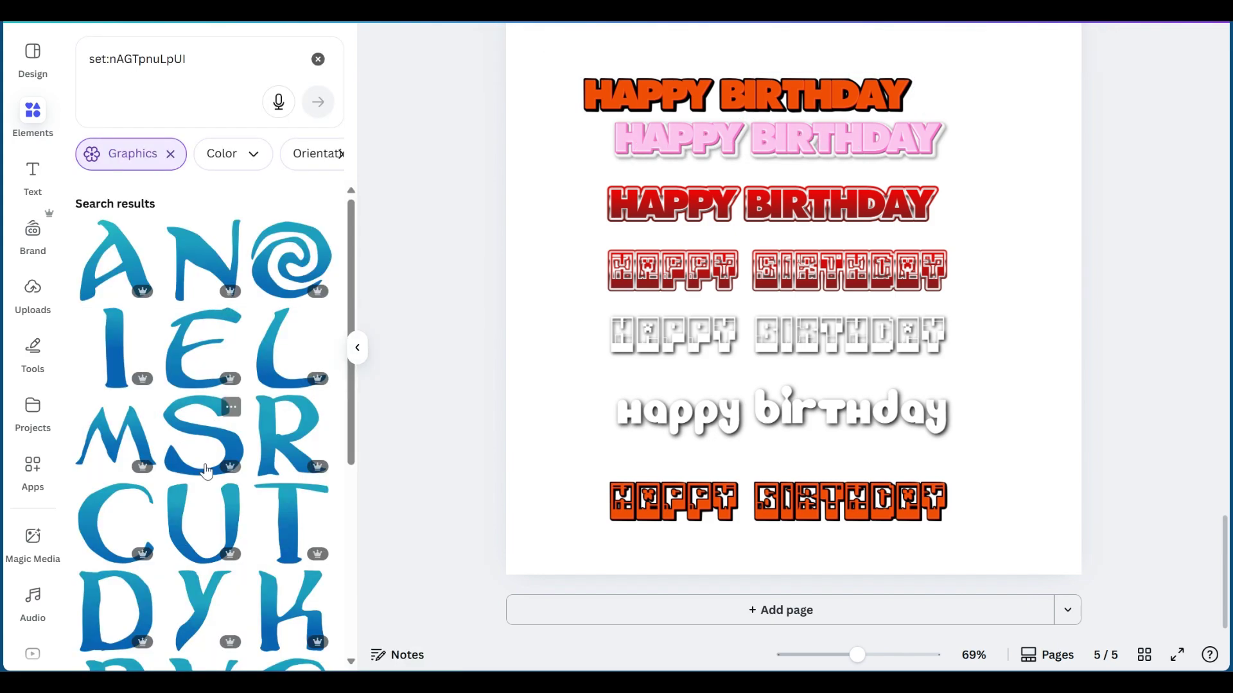
scroll(179, 411, down, 3)
scroll(904, 361, up, 3)
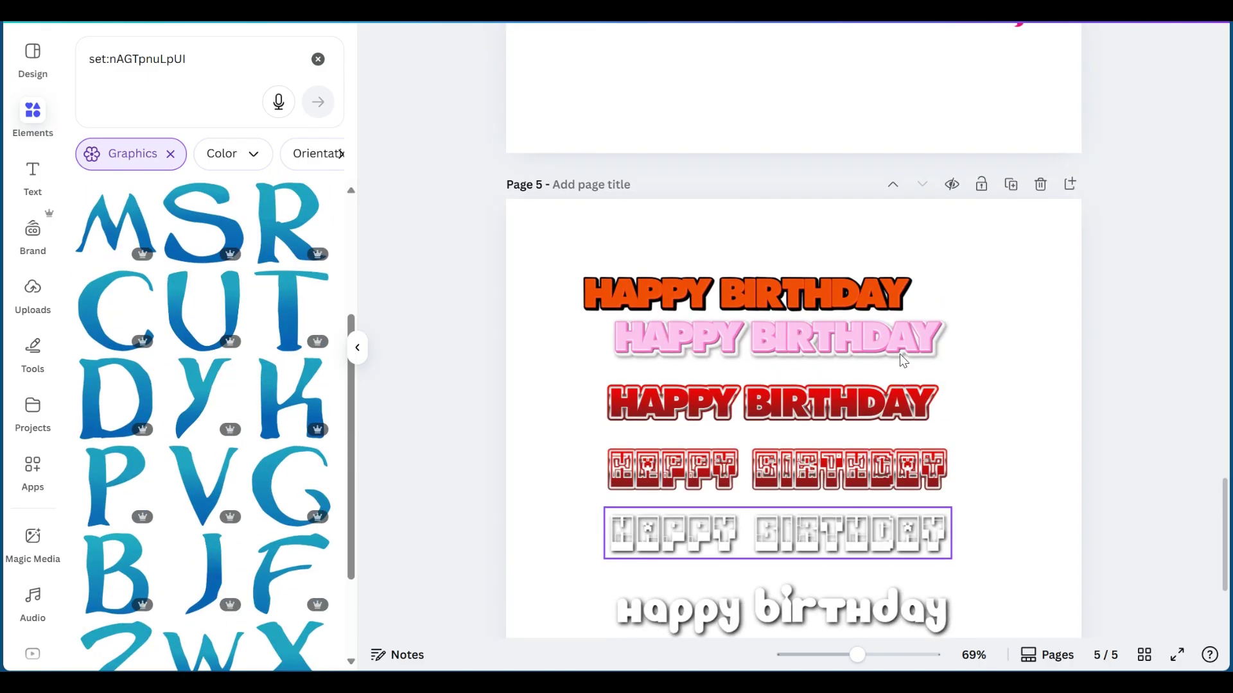
drag(553, 256, 1004, 606)
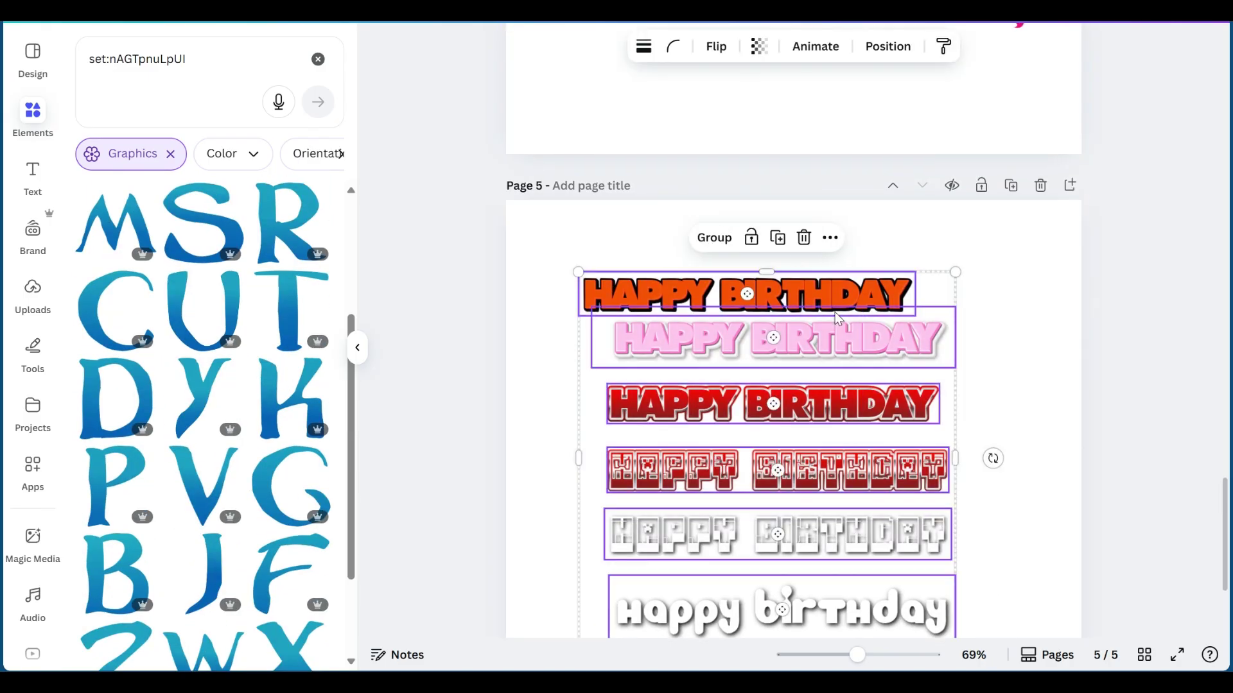
Search the elements for "toy story", refine the search to "toy story font", and show all the matching graphics
click(318, 59)
click(134, 56)
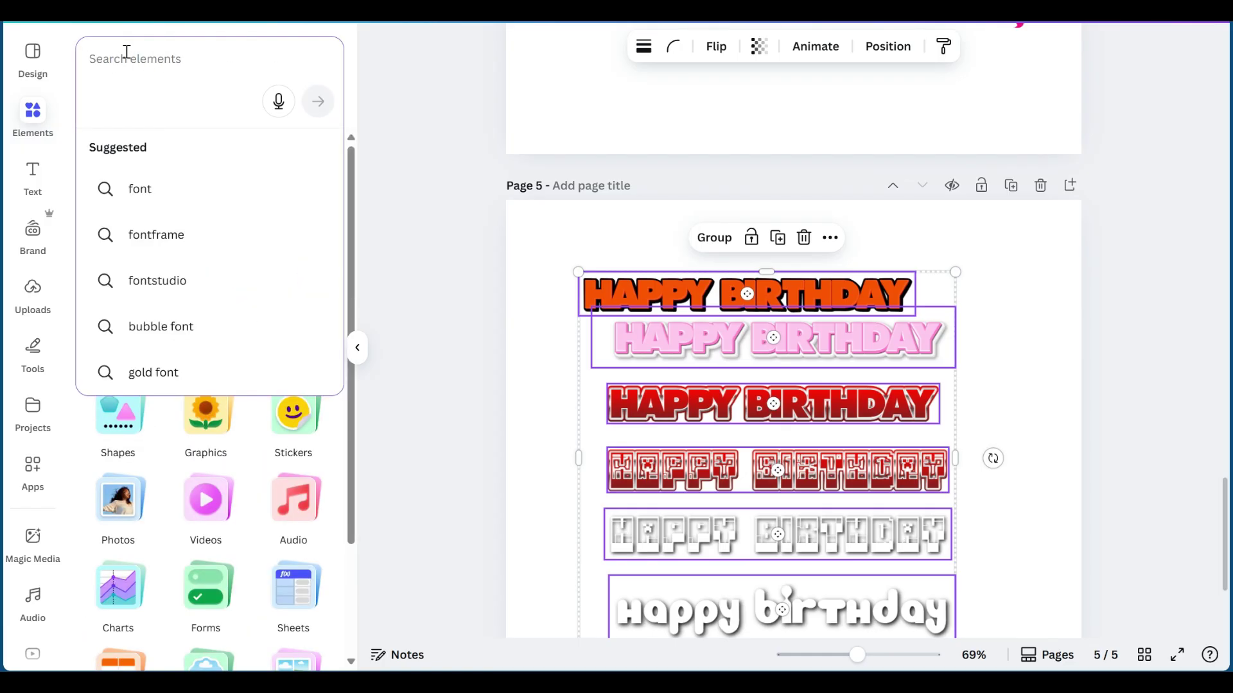
text(toy story)
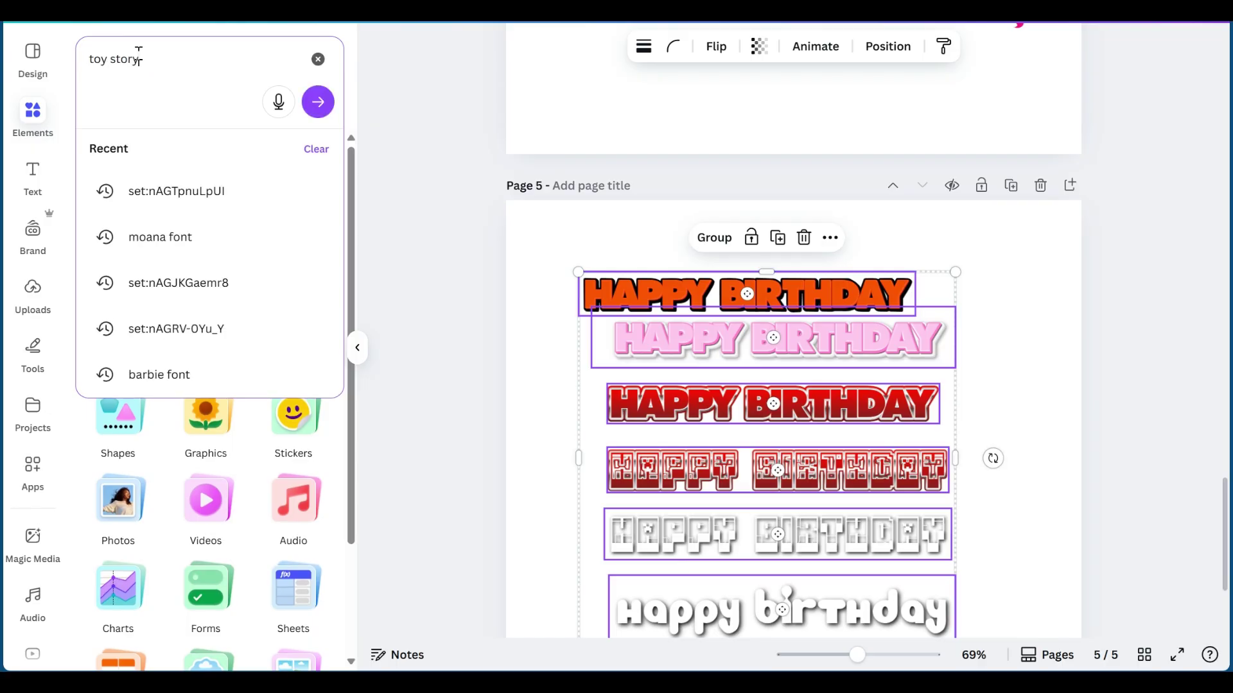
key(Return)
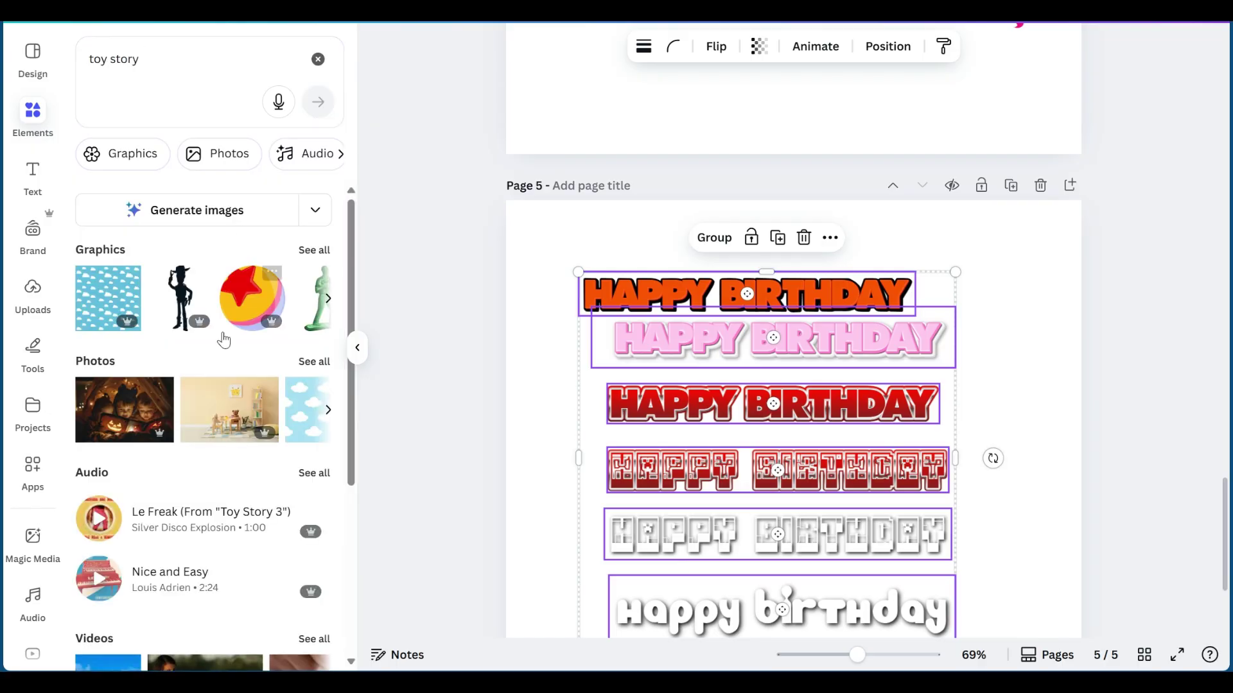
click(167, 58)
text(font)
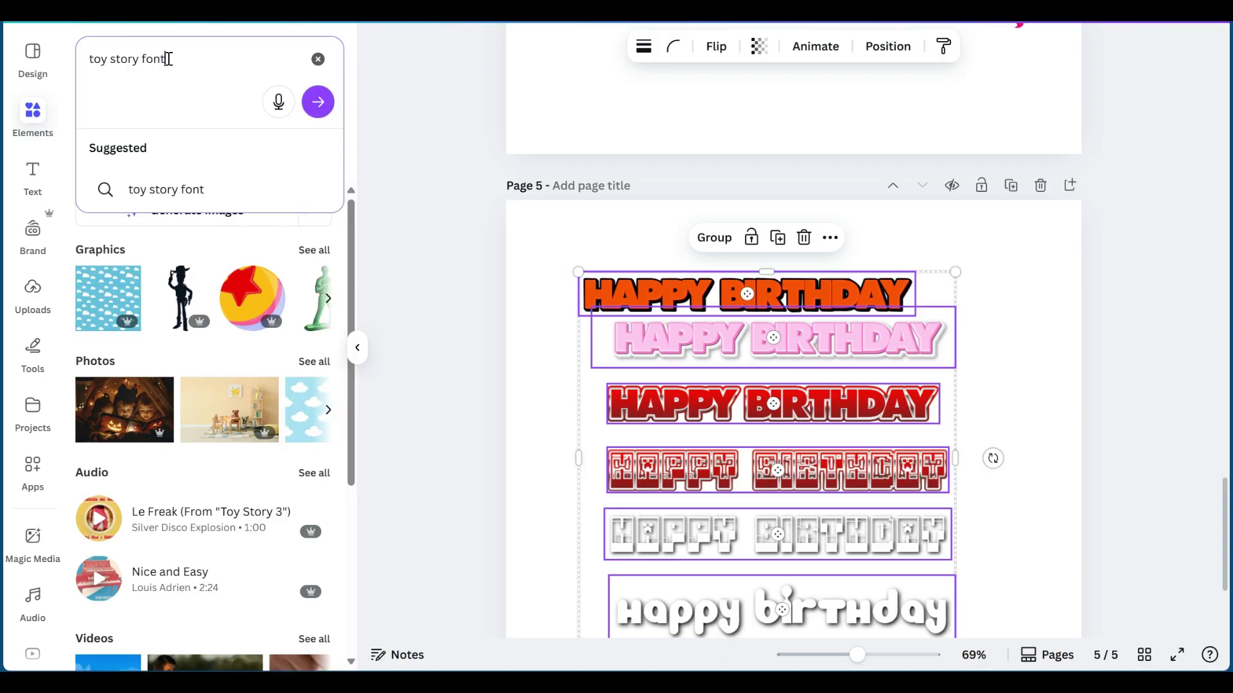
key(Return)
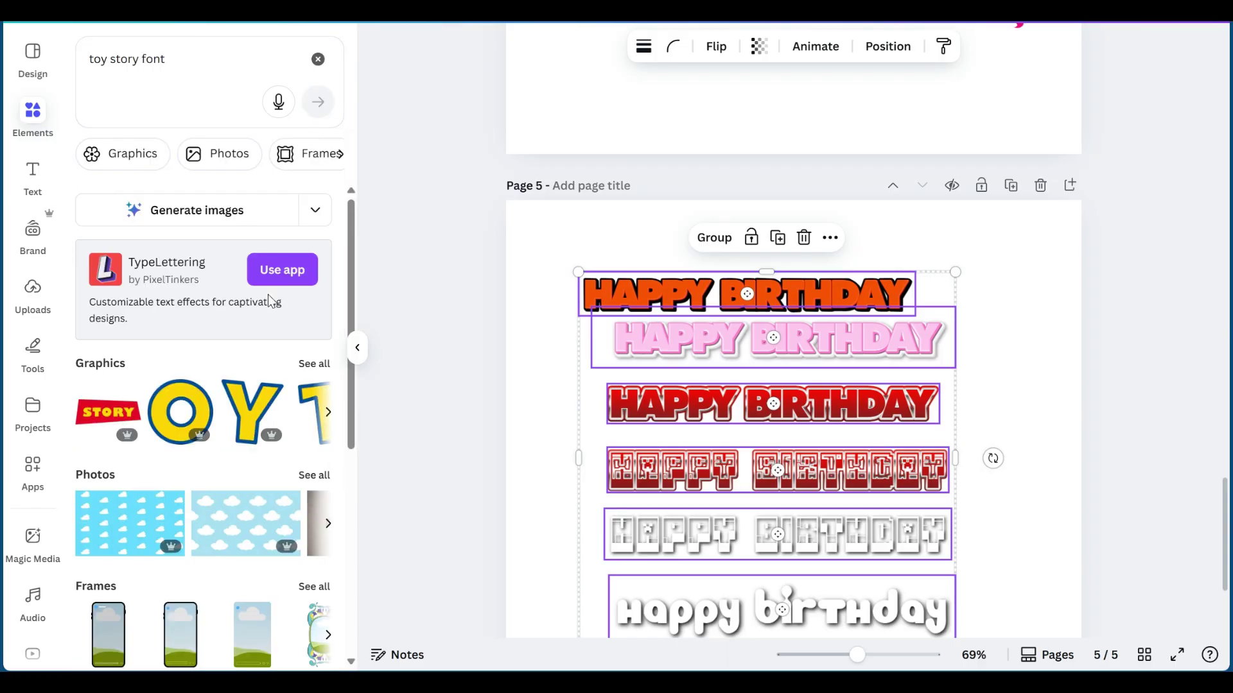
click(309, 361)
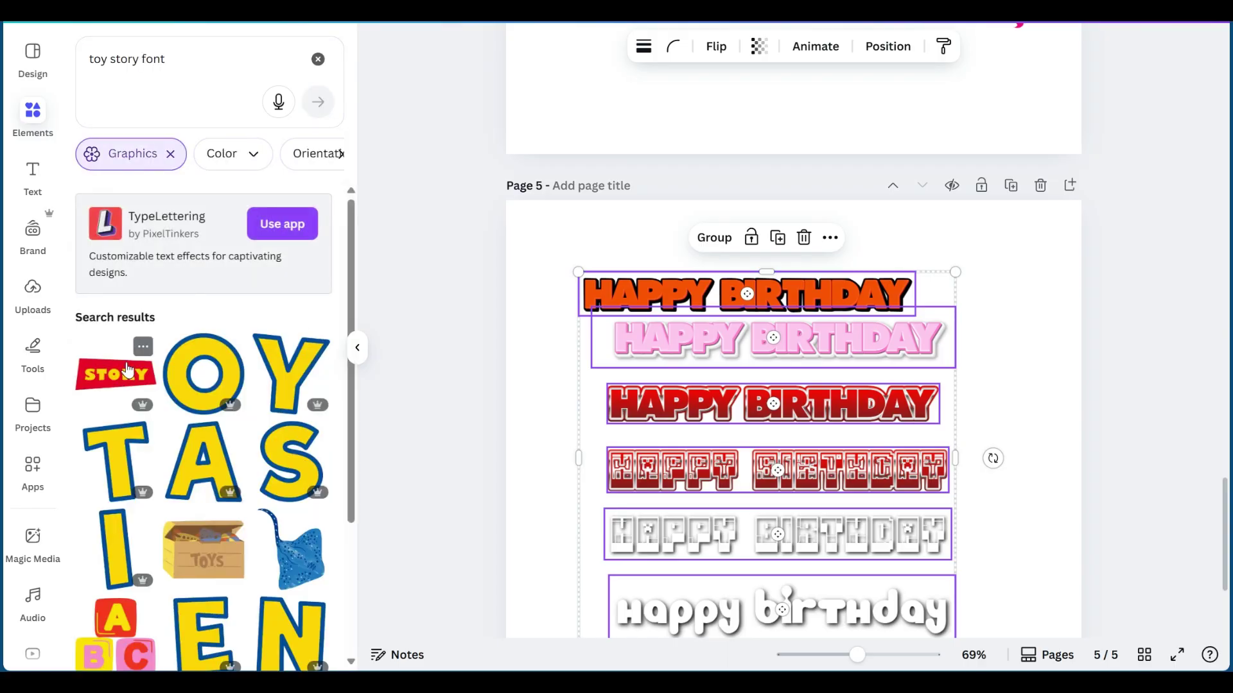
Place the red STORY sign in the lower part of page 4 and move the pink flower graphic up beside "Girl"
scroll(660, 321, up, 5)
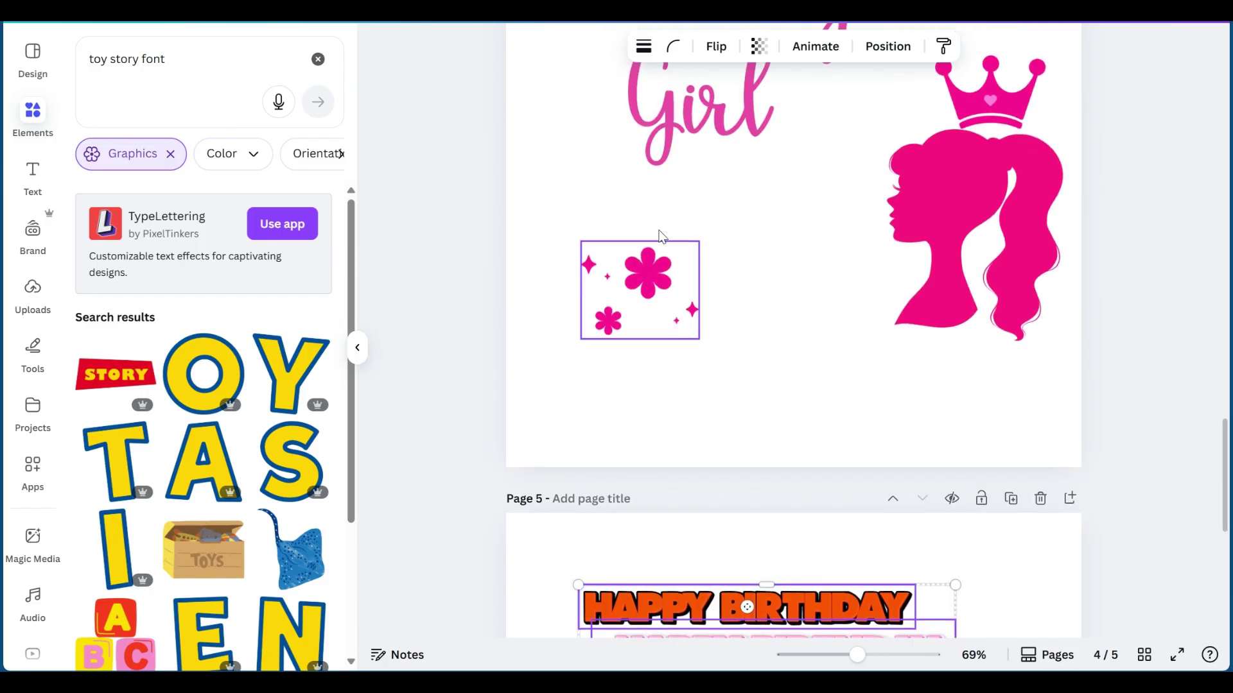
click(112, 375)
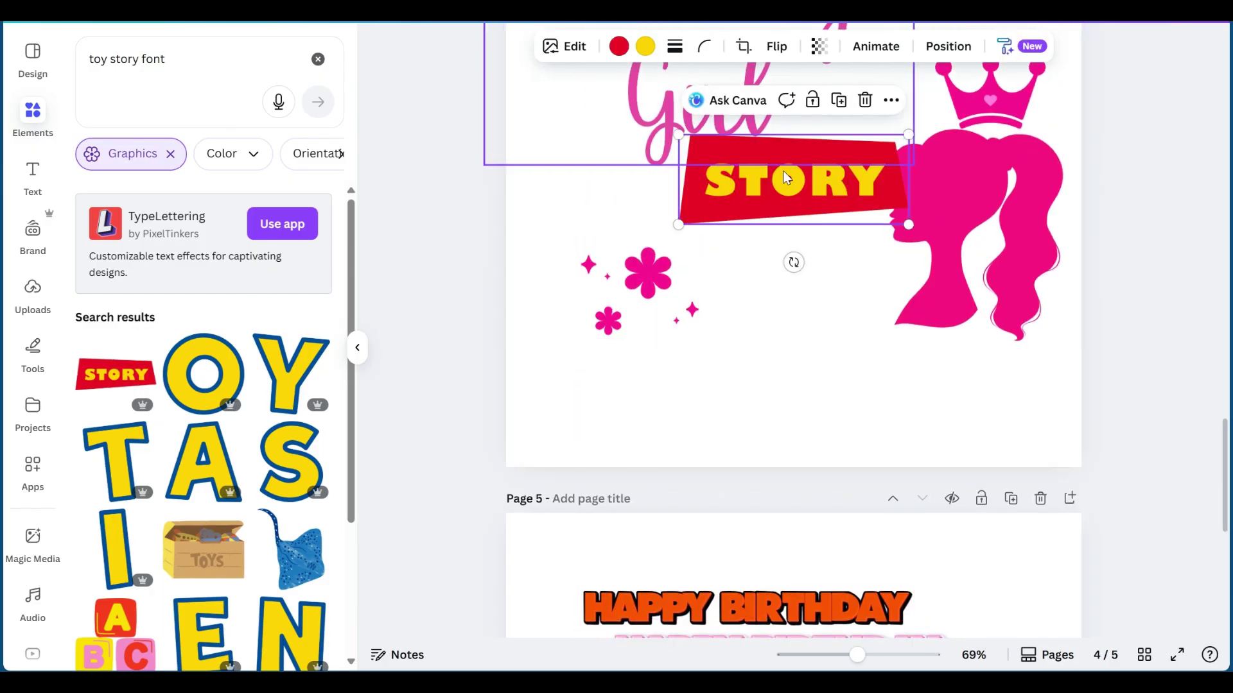
drag(788, 177, 748, 380)
drag(619, 276, 571, 86)
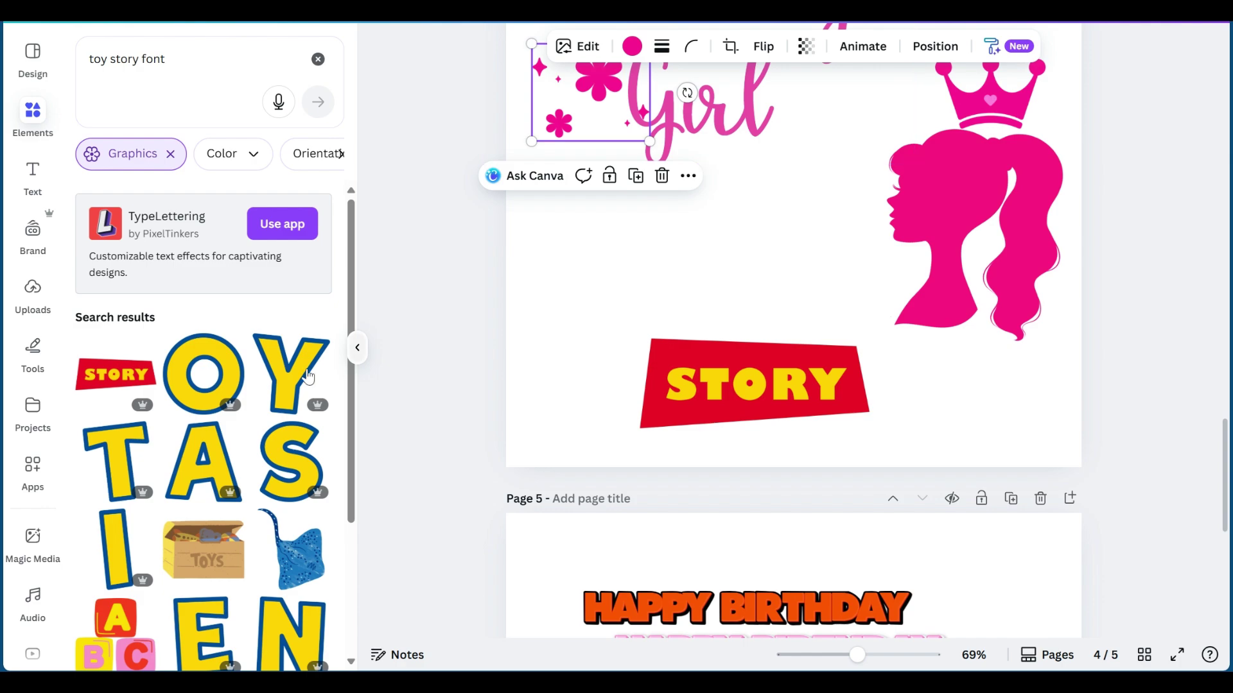
Add the yellow letters T and O, scale them down, and line them up side by side above the STORY sign
click(116, 461)
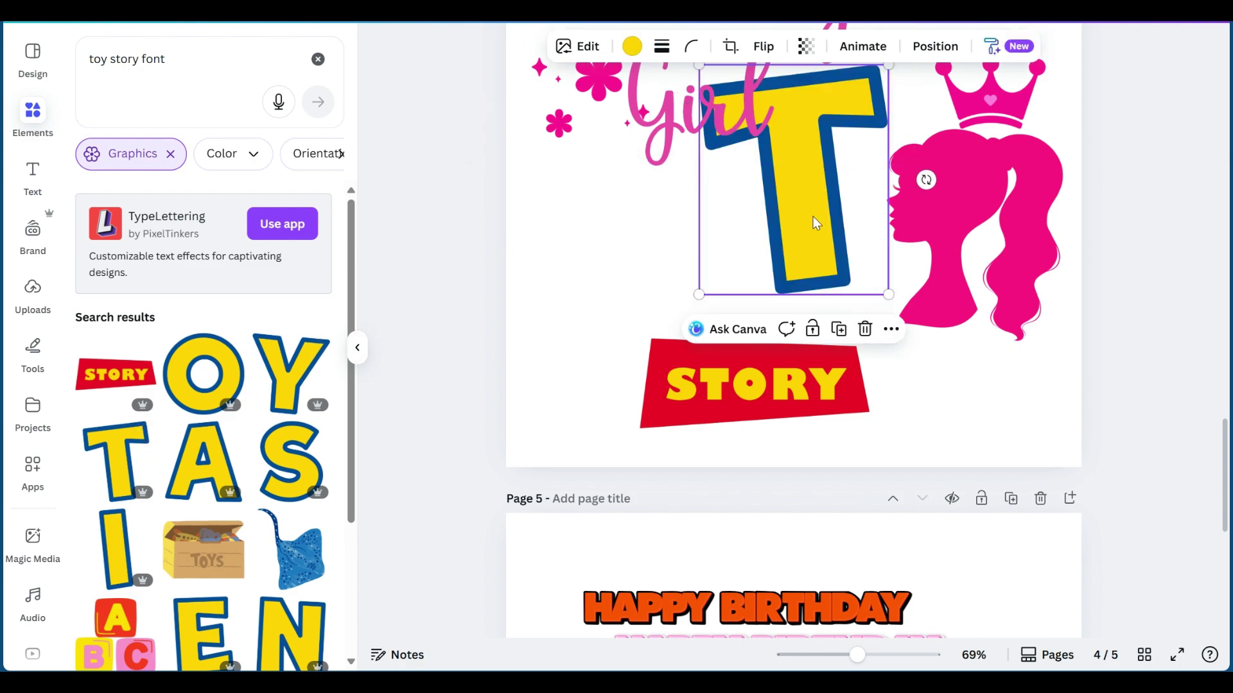
drag(813, 217, 742, 276)
drag(820, 126, 738, 226)
click(203, 372)
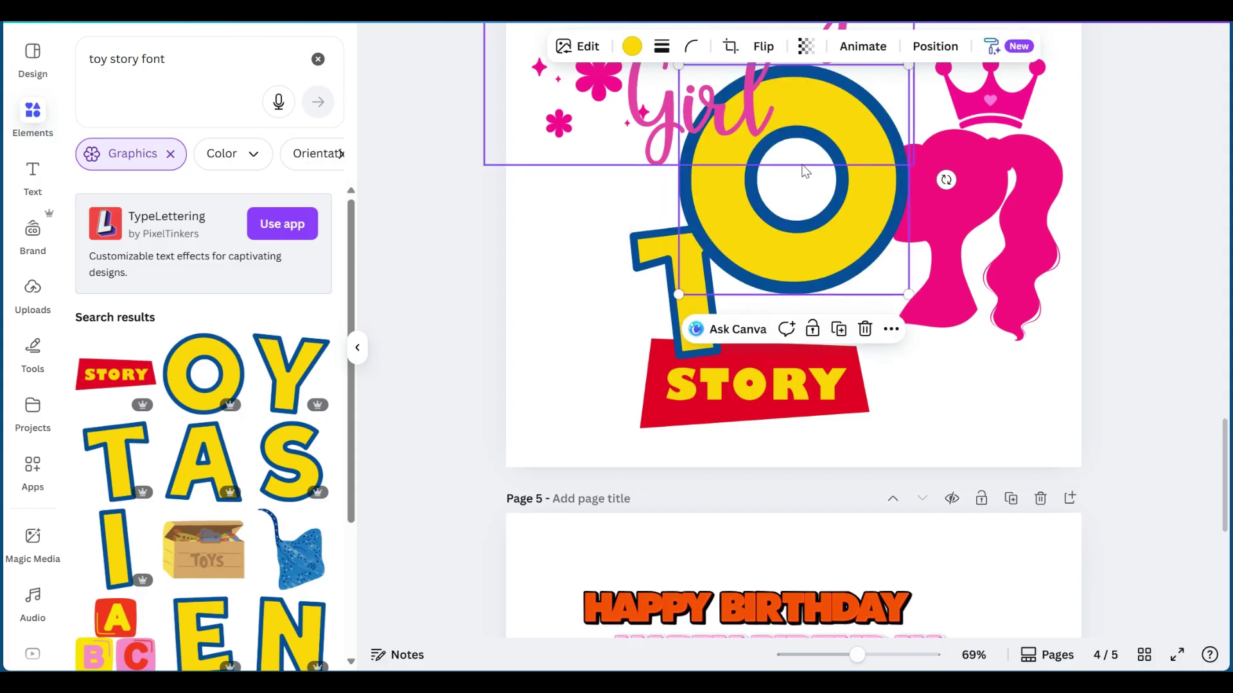
drag(829, 235, 882, 334)
drag(960, 161, 859, 267)
drag(806, 313, 805, 249)
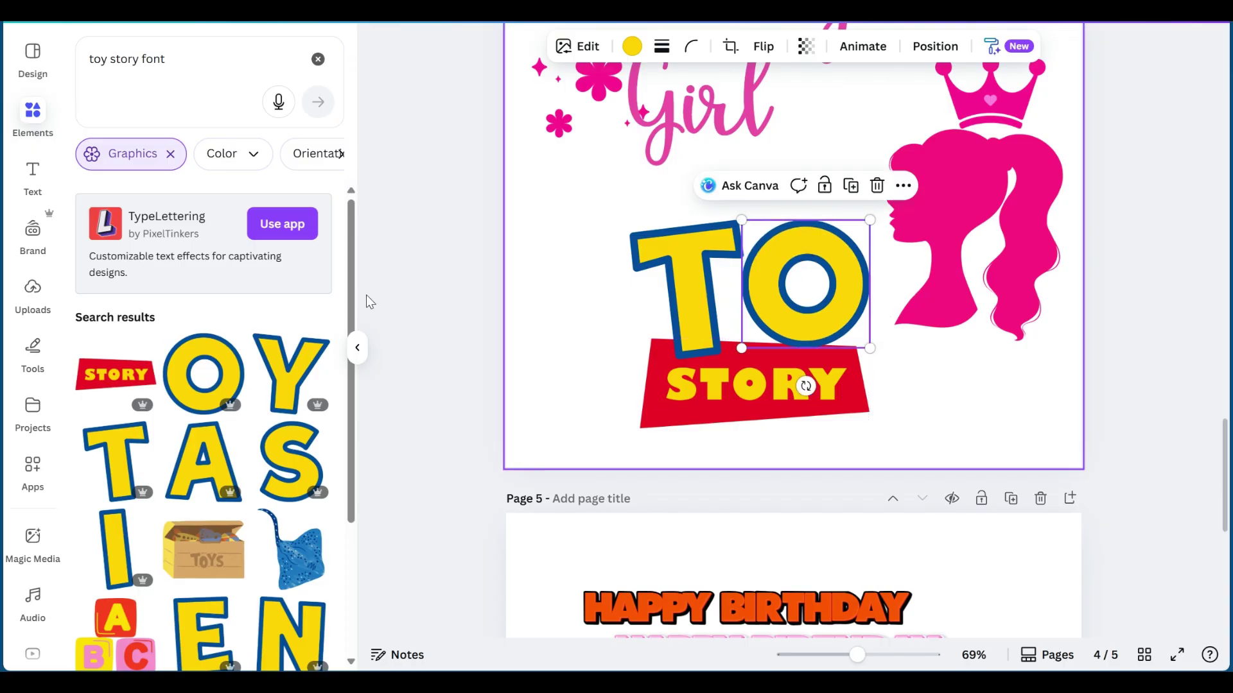
Add the yellow letter Y, scale it down, and place it after the O to complete the word TOY
click(290, 372)
drag(781, 181, 923, 258)
drag(1040, 142, 979, 212)
drag(890, 259, 912, 259)
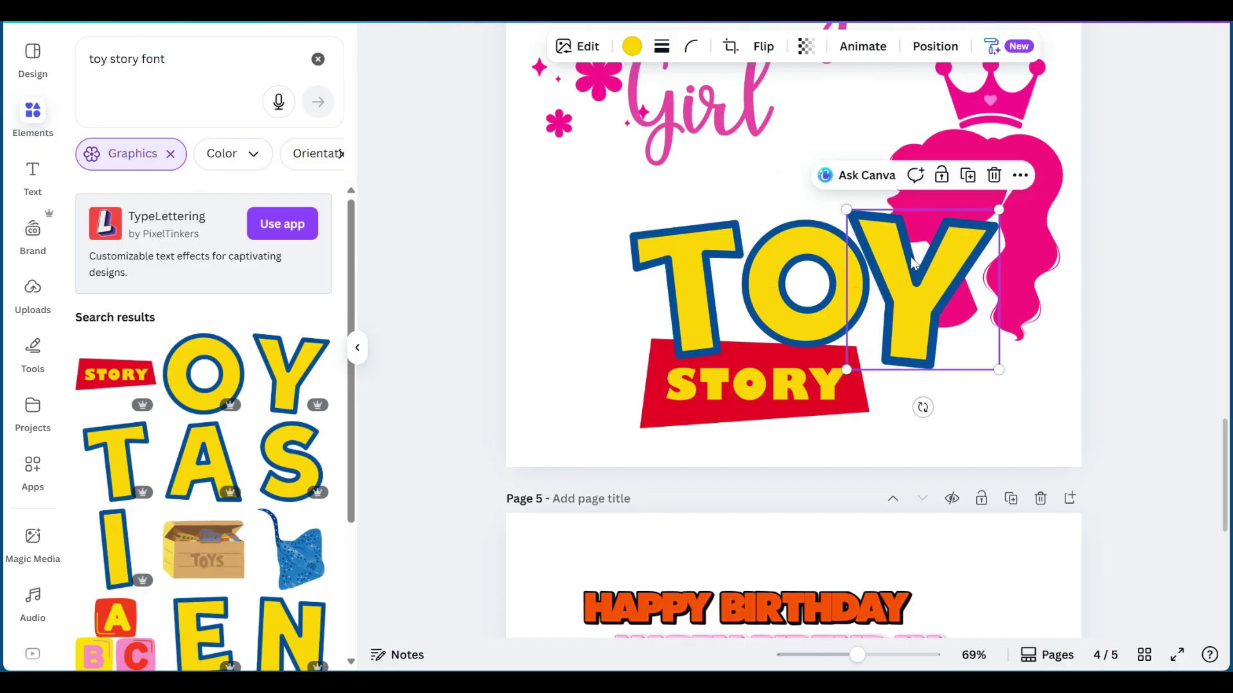
Add the yellow and blue 3D number 2, scale it down, and place it beside the T, just below the pink flowers
scroll(203, 401, down, 4)
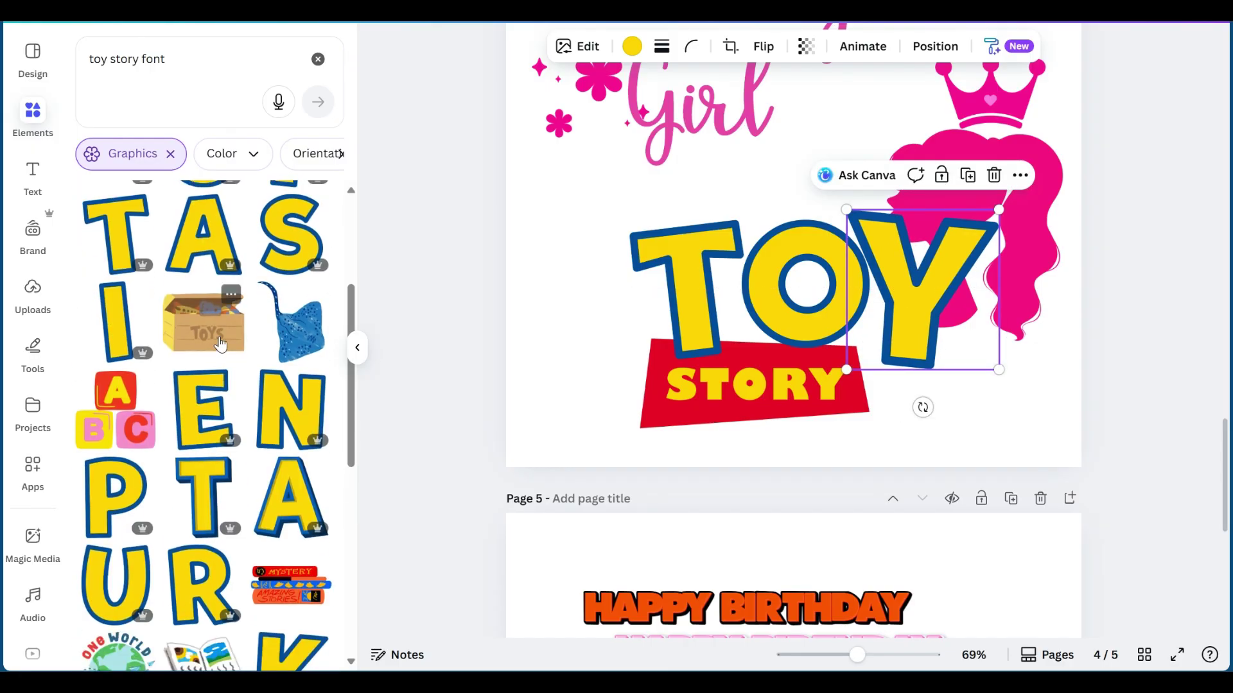
scroll(166, 337, down, 10)
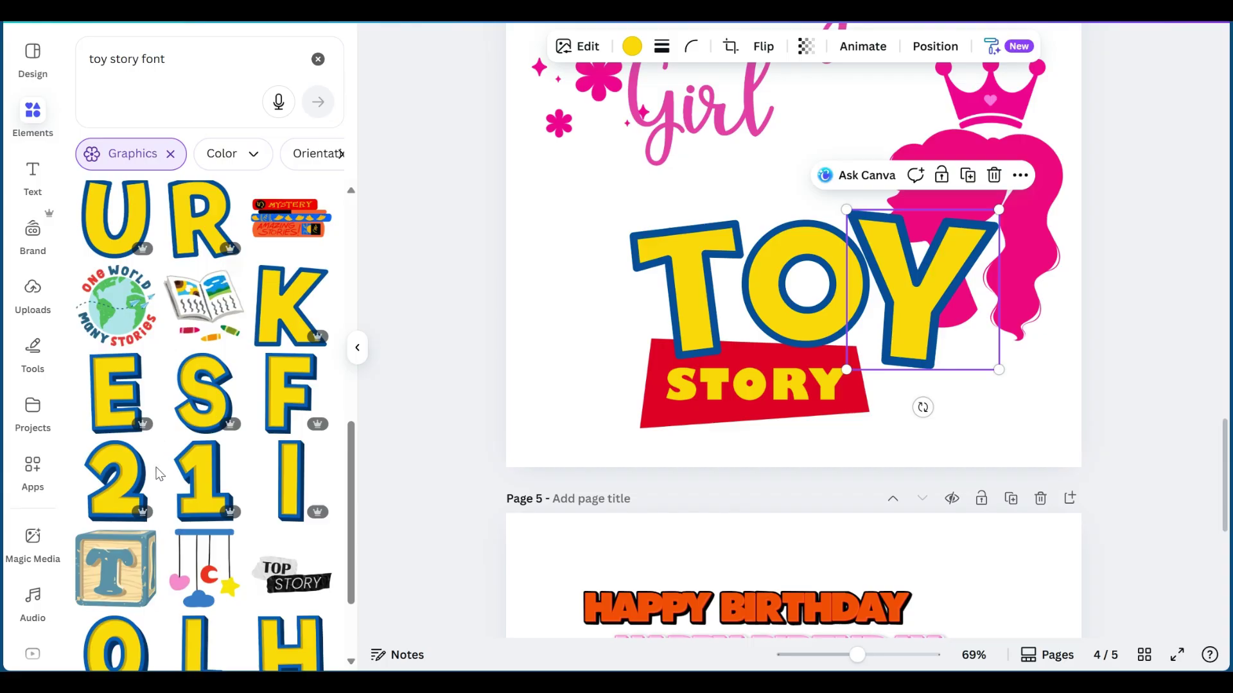
click(116, 496)
drag(757, 209, 573, 230)
drag(698, 87, 599, 210)
drag(547, 276, 544, 223)
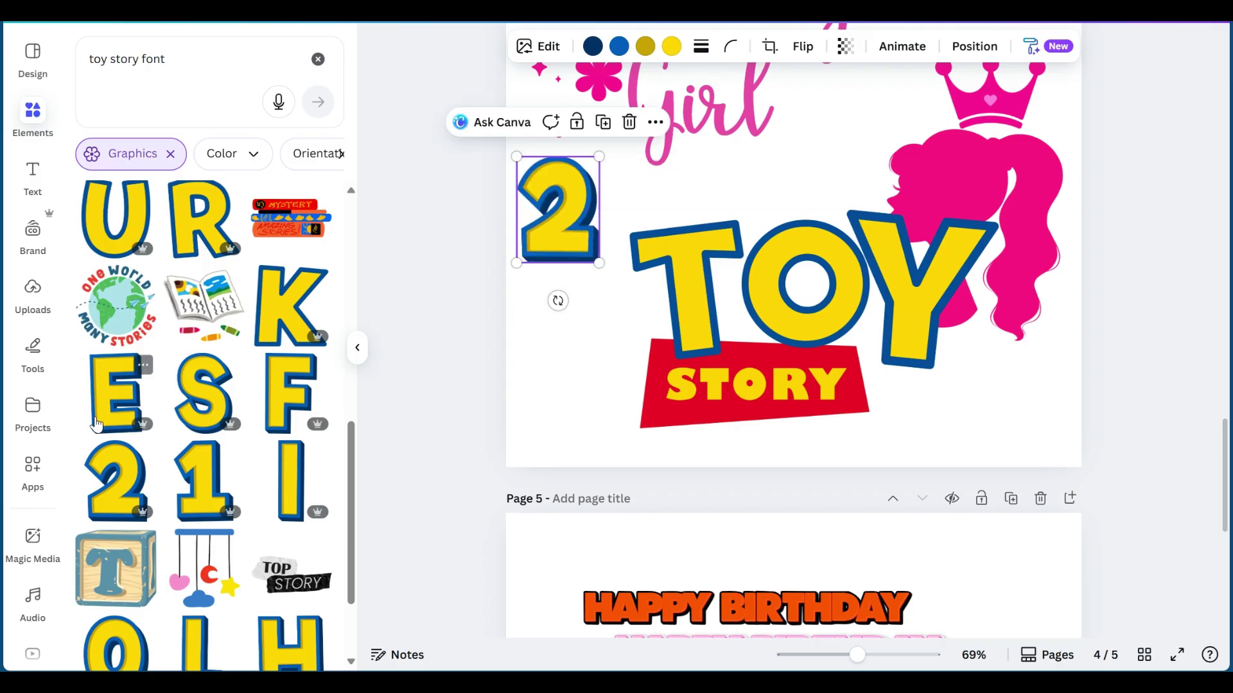
Look through the Toy Story style graphics and open the details of the yellow letter O to see its collection options
scroll(116, 480, down, 4)
scroll(116, 480, down, 10)
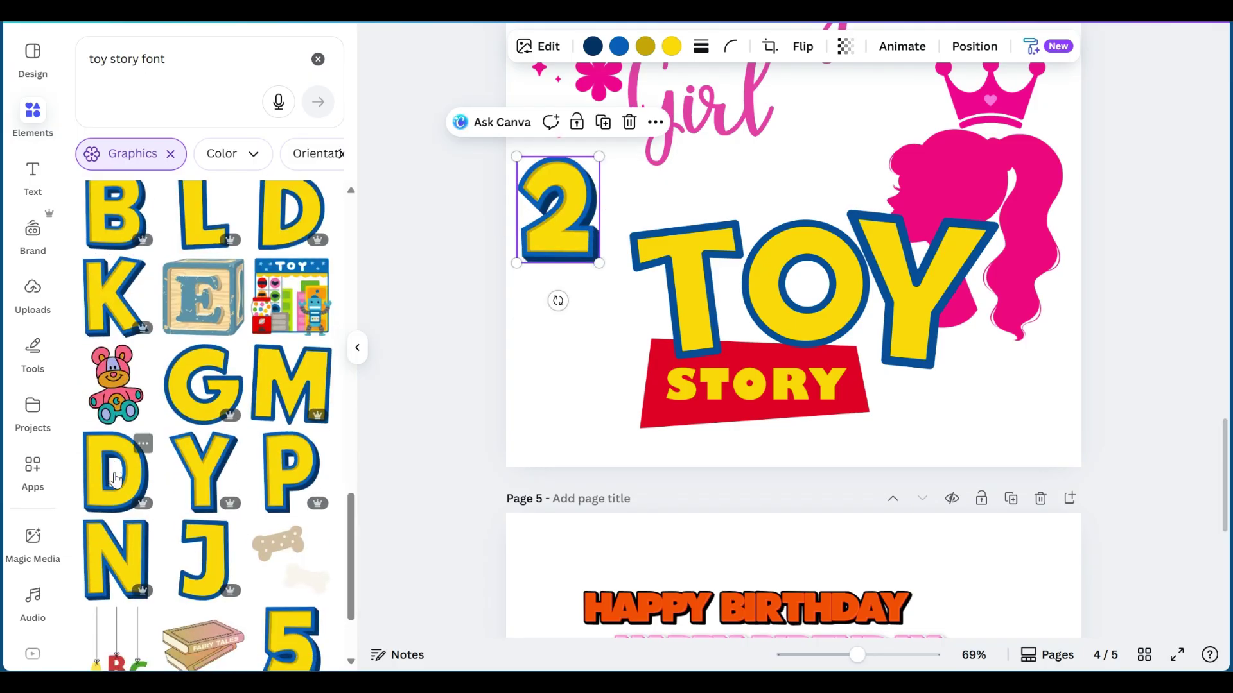
scroll(117, 479, up, 2)
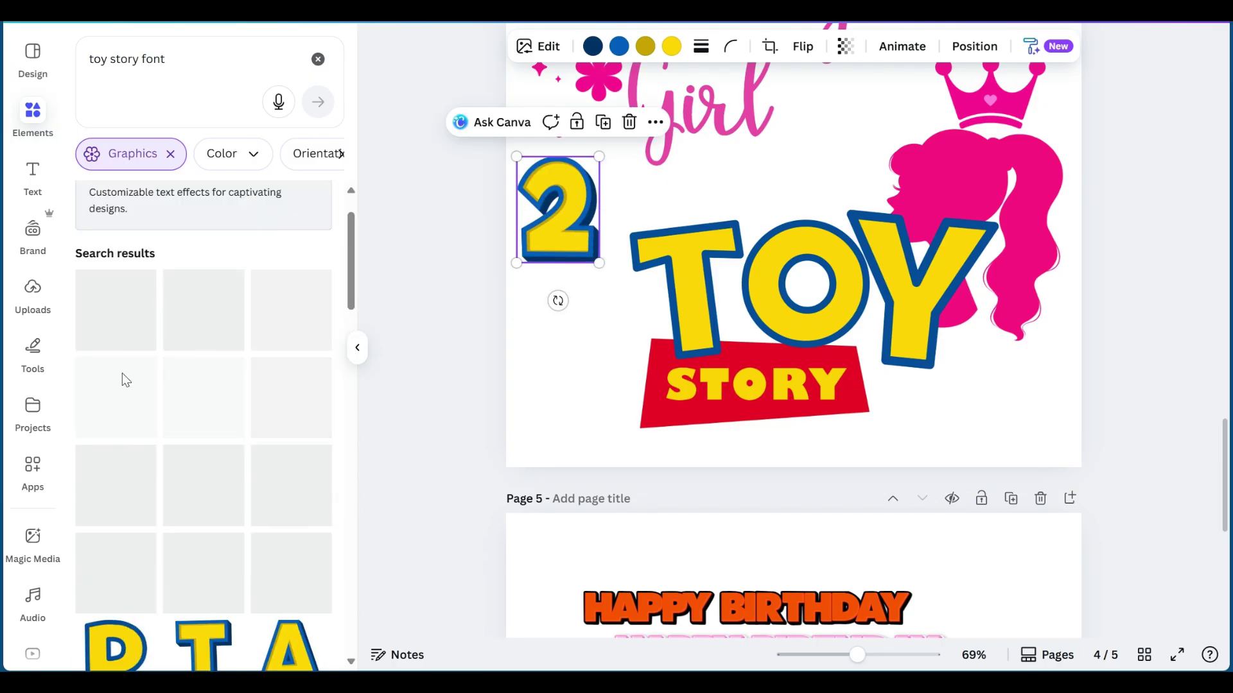
scroll(155, 313, up, 2)
scroll(156, 314, up, 1)
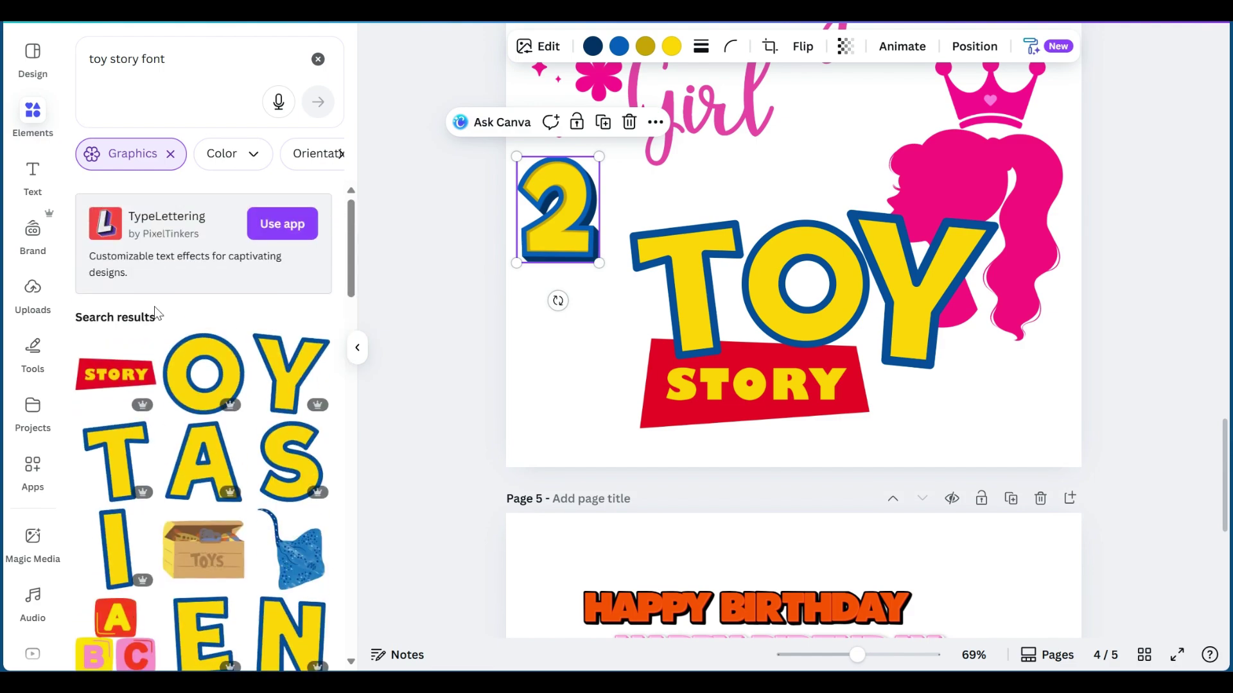
click(231, 347)
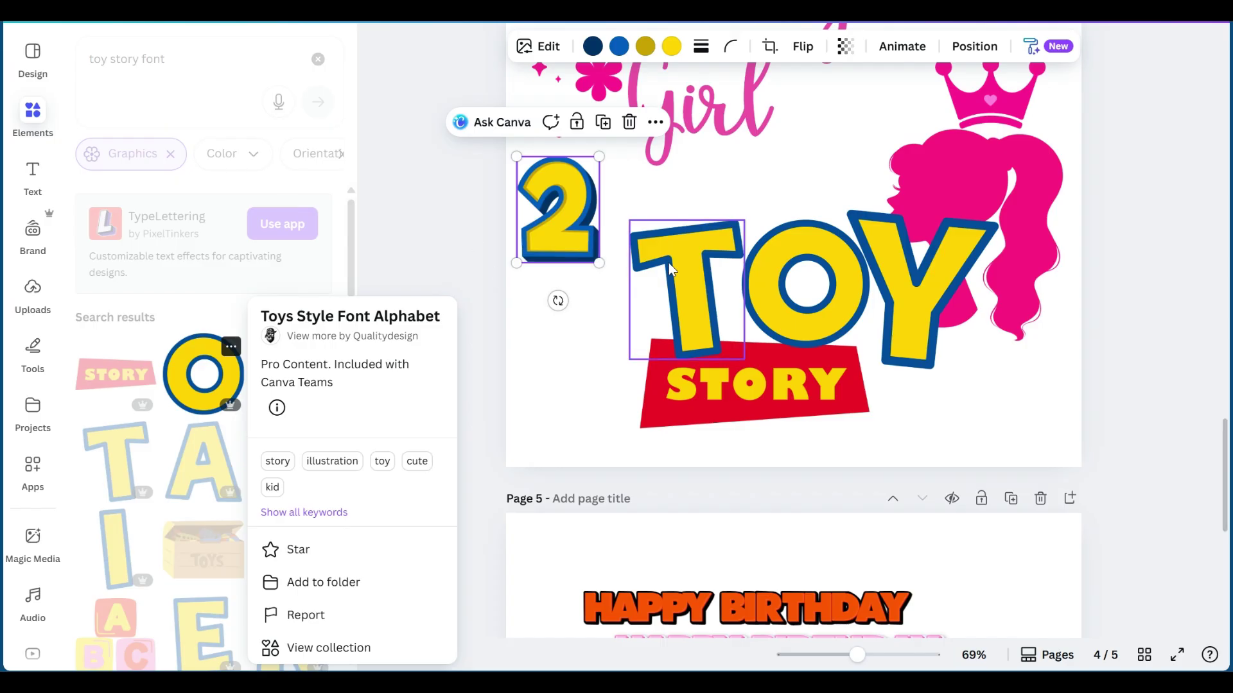
Search the graphics for "mickey mouse font" and look through the matching letters
click(125, 59)
drag(169, 57, 58, 56)
key(BackSpace)
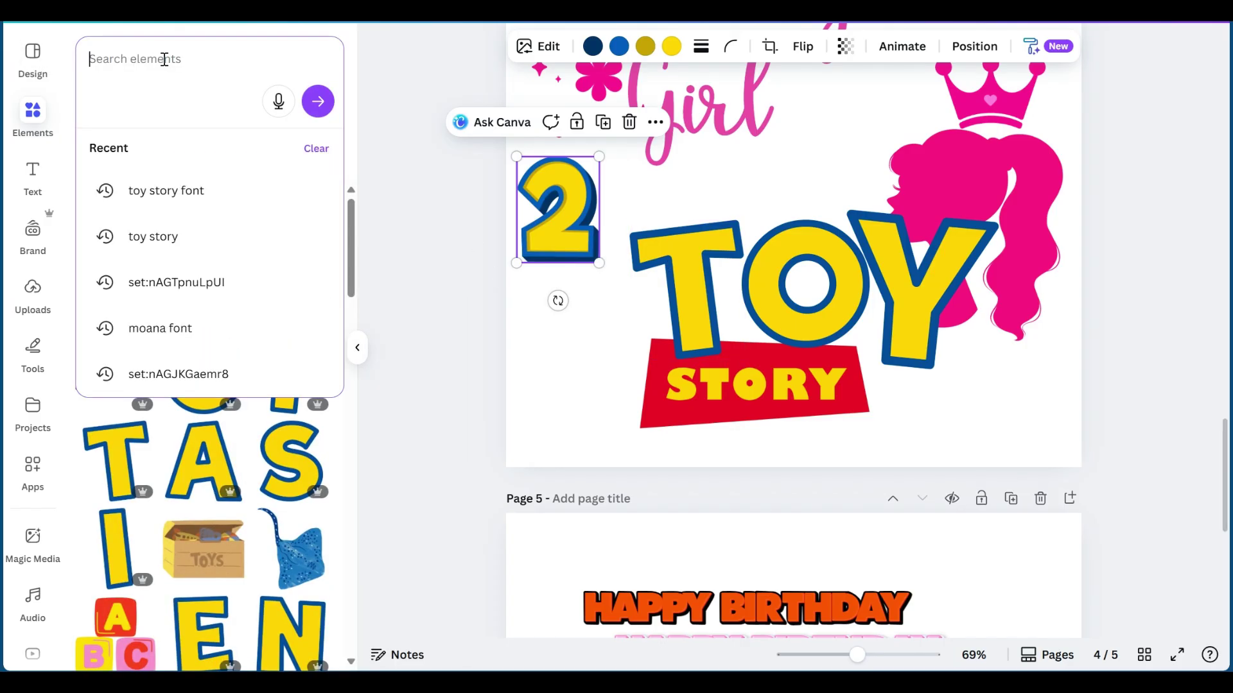
text(mi)
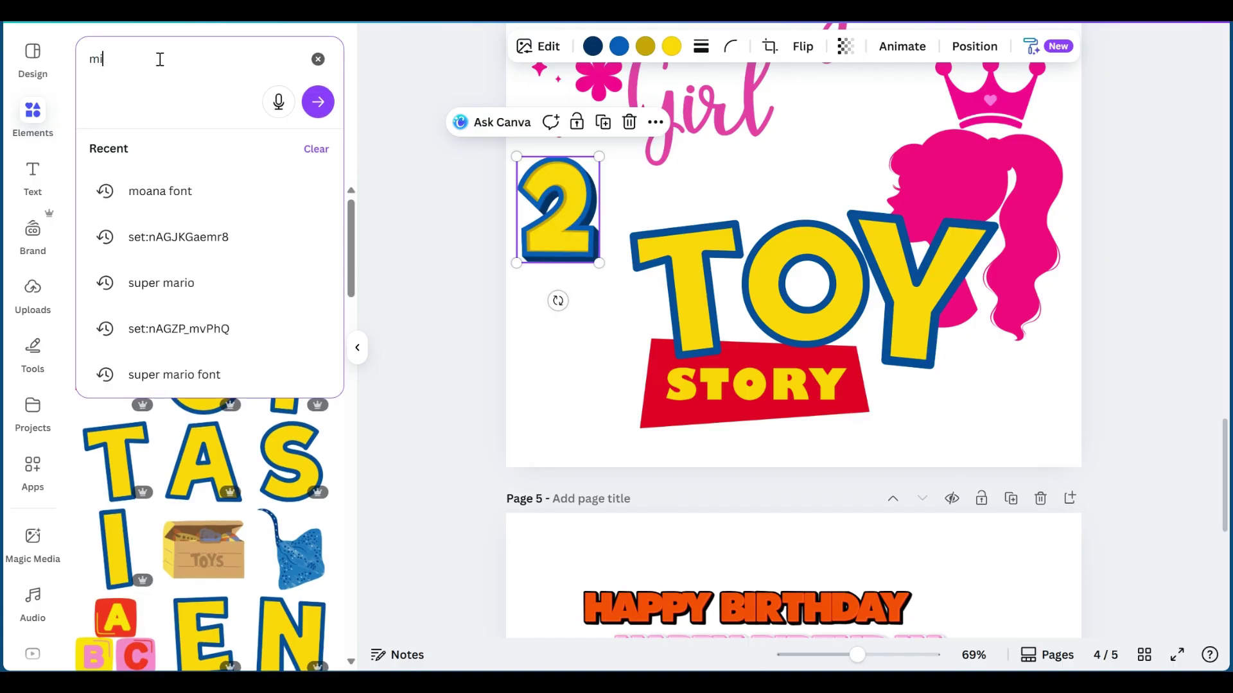
text(ckey )
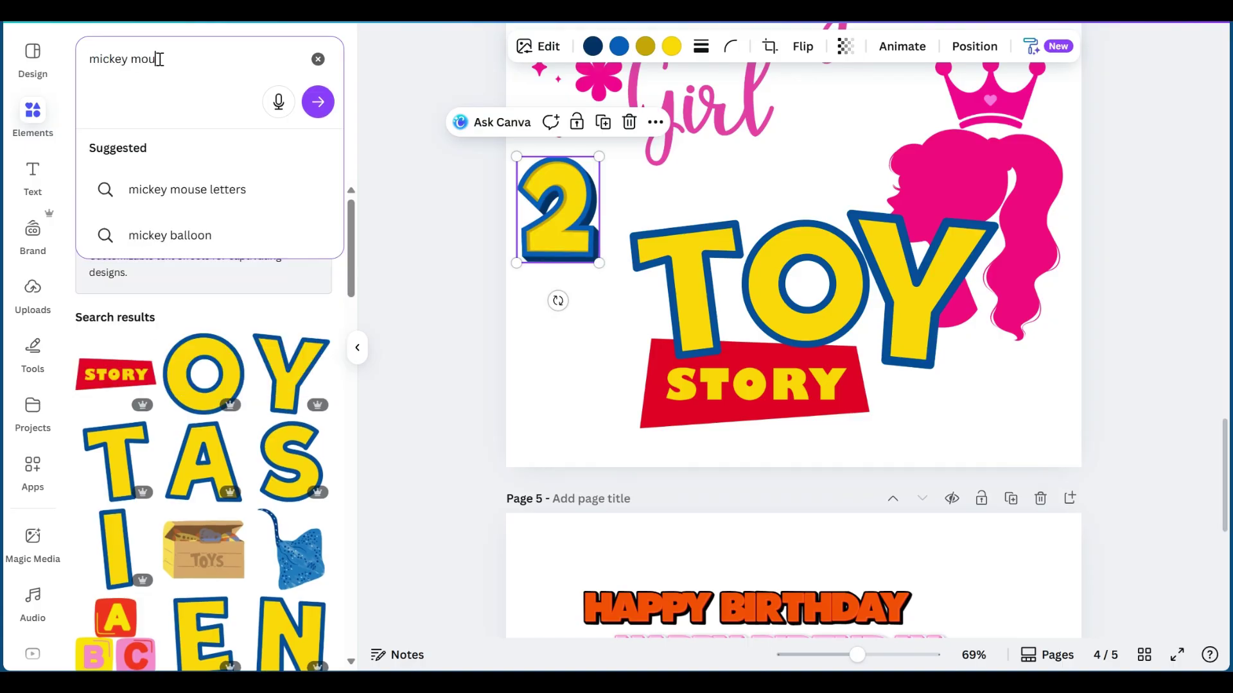
text(mouse fony)
key(BackSpace)
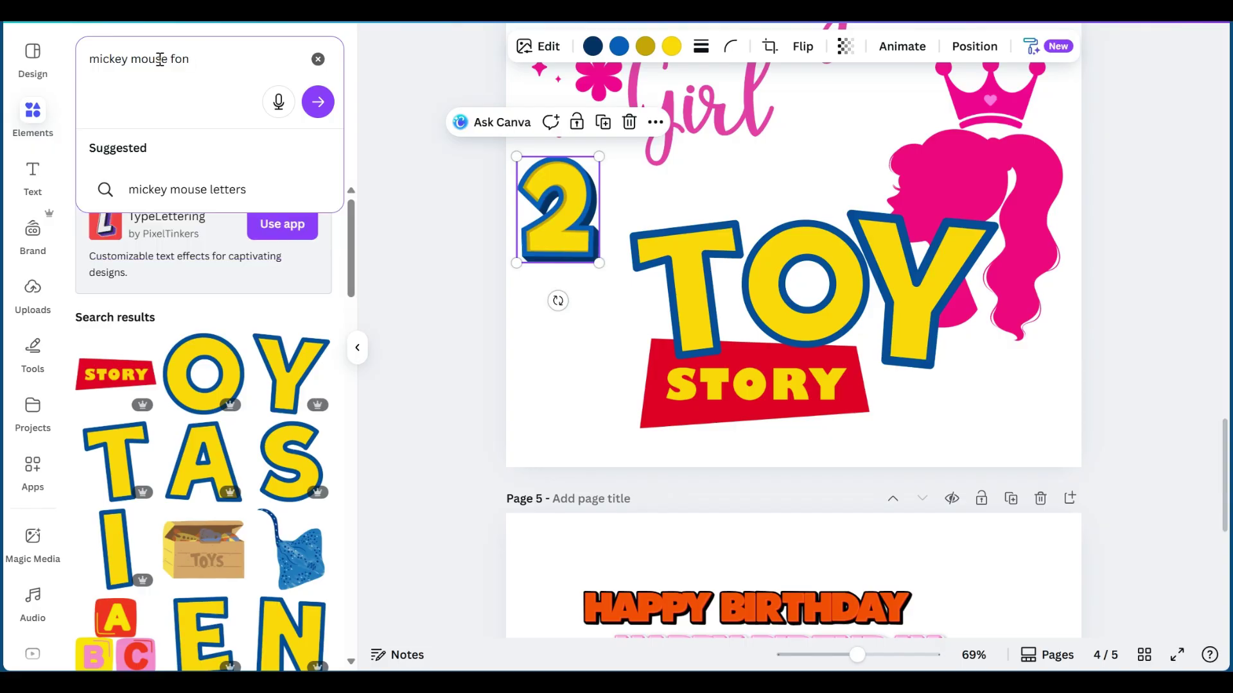
text(t)
key(Return)
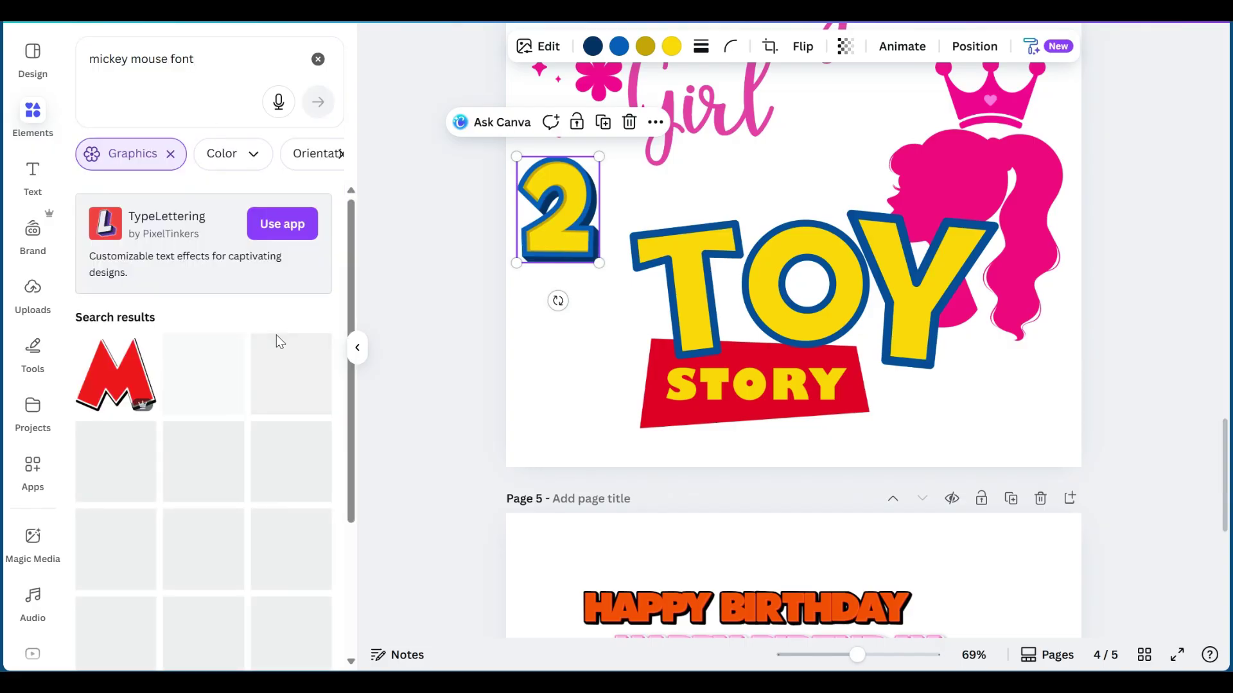
scroll(133, 426, down, 3)
scroll(148, 494, up, 2)
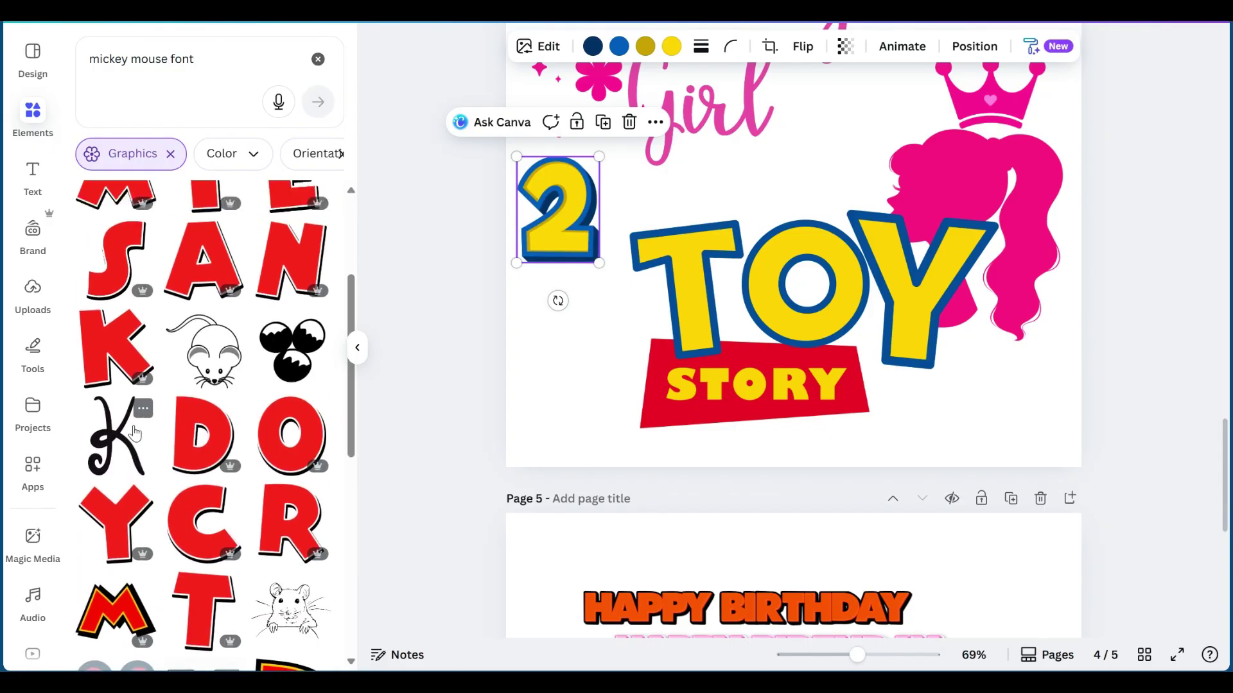
scroll(146, 495, down, 6)
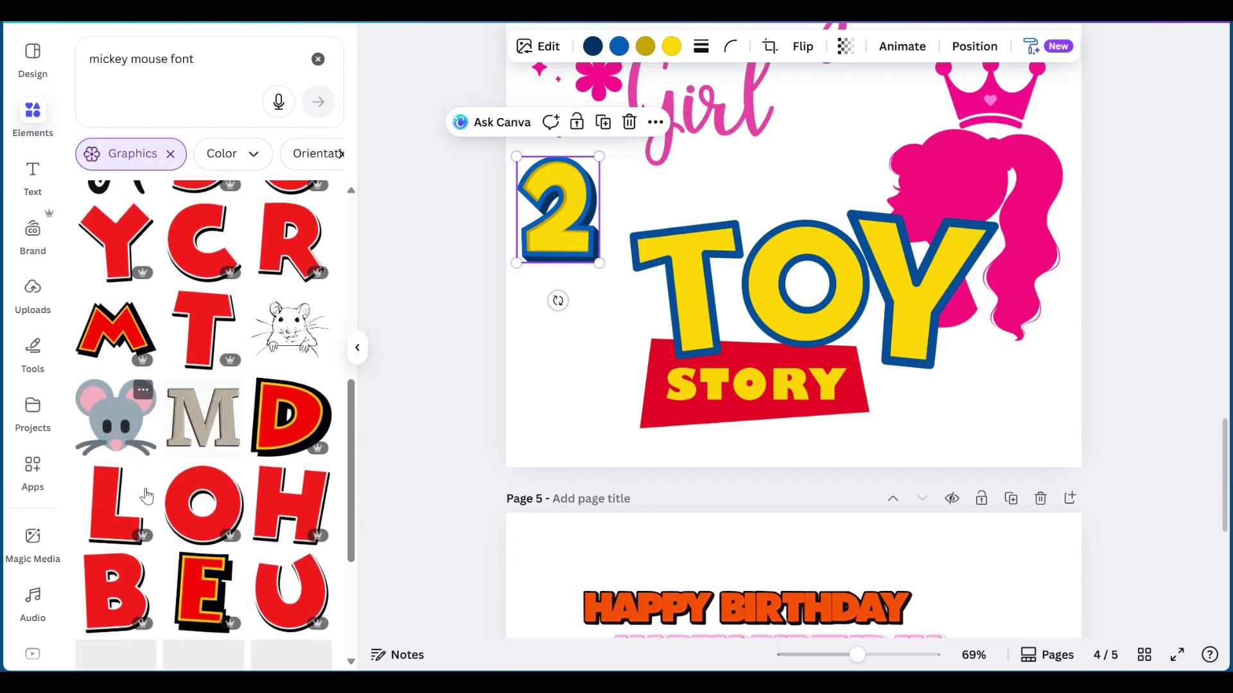
scroll(146, 494, up, 8)
Search the graphics for "dinosaur font" and look through the dinosaur-themed letters and numbers
drag(202, 65, 71, 75)
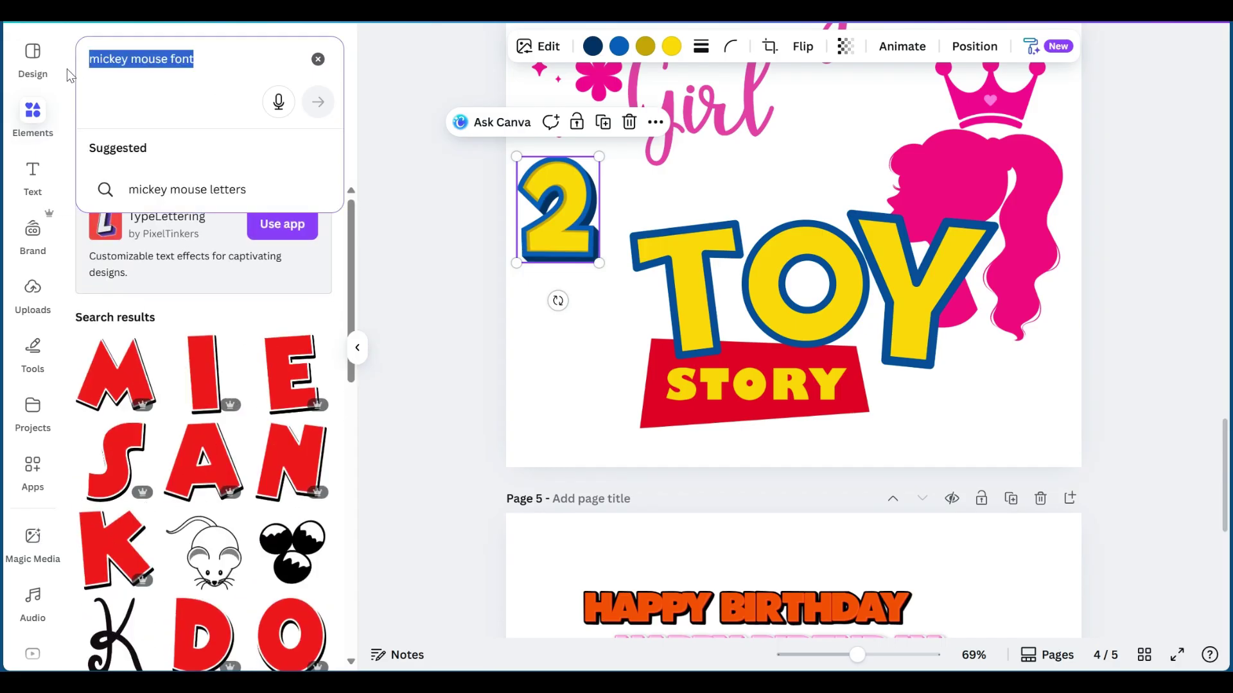
key(BackSpace)
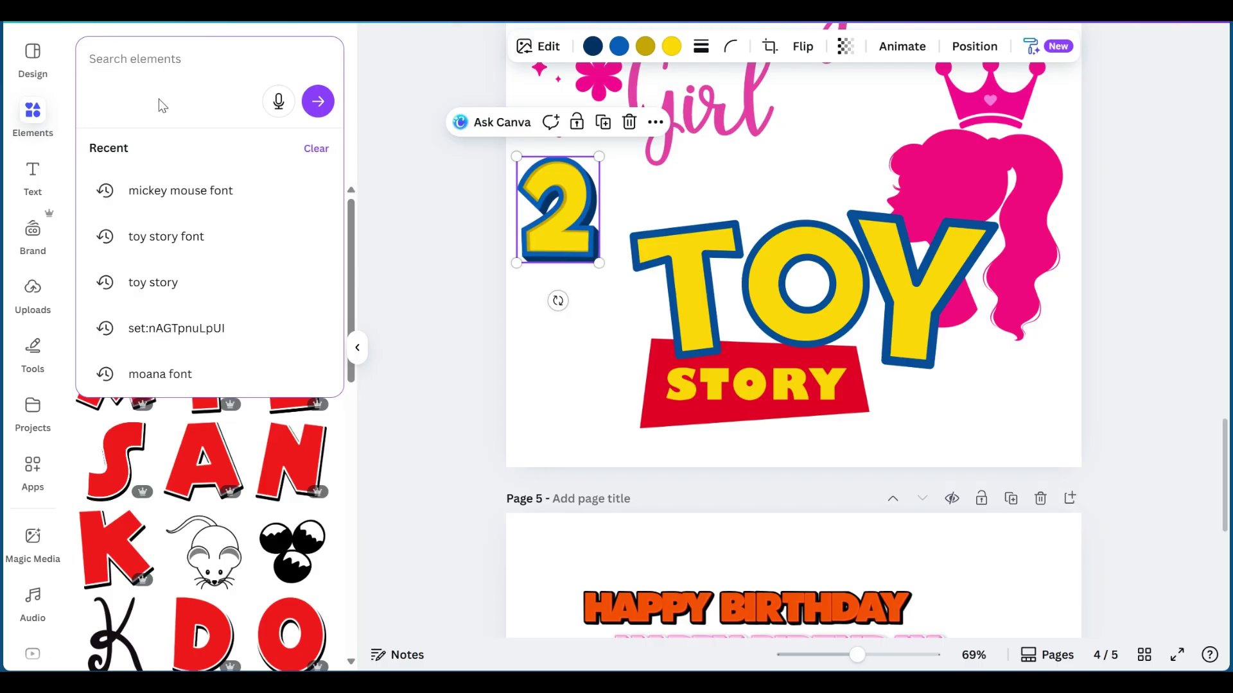
text(dino)
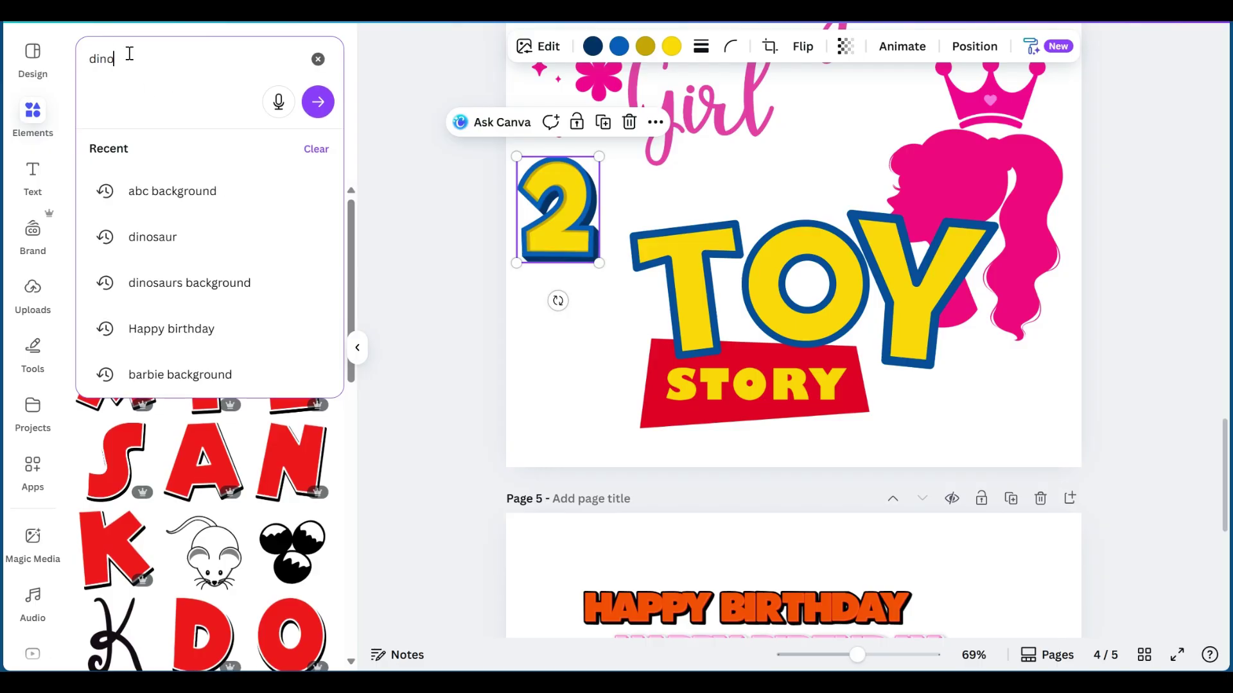
text(saur font)
key(Return)
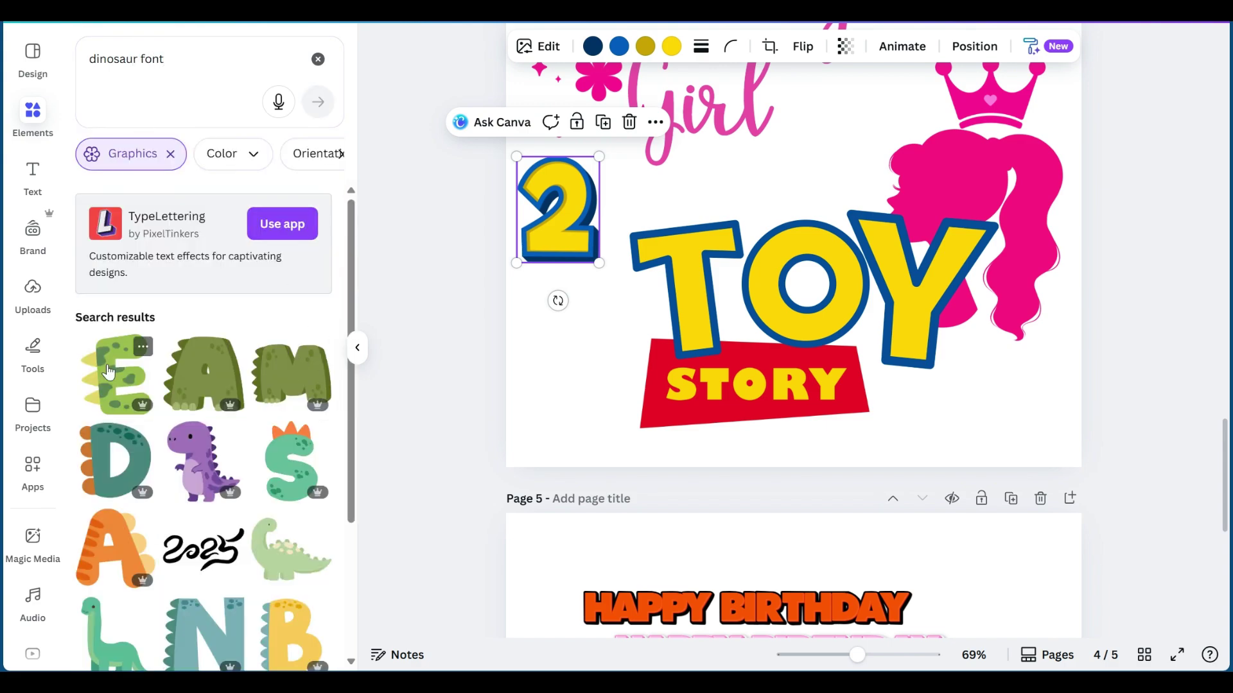
scroll(297, 366, down, 5)
scroll(108, 372, down, 3)
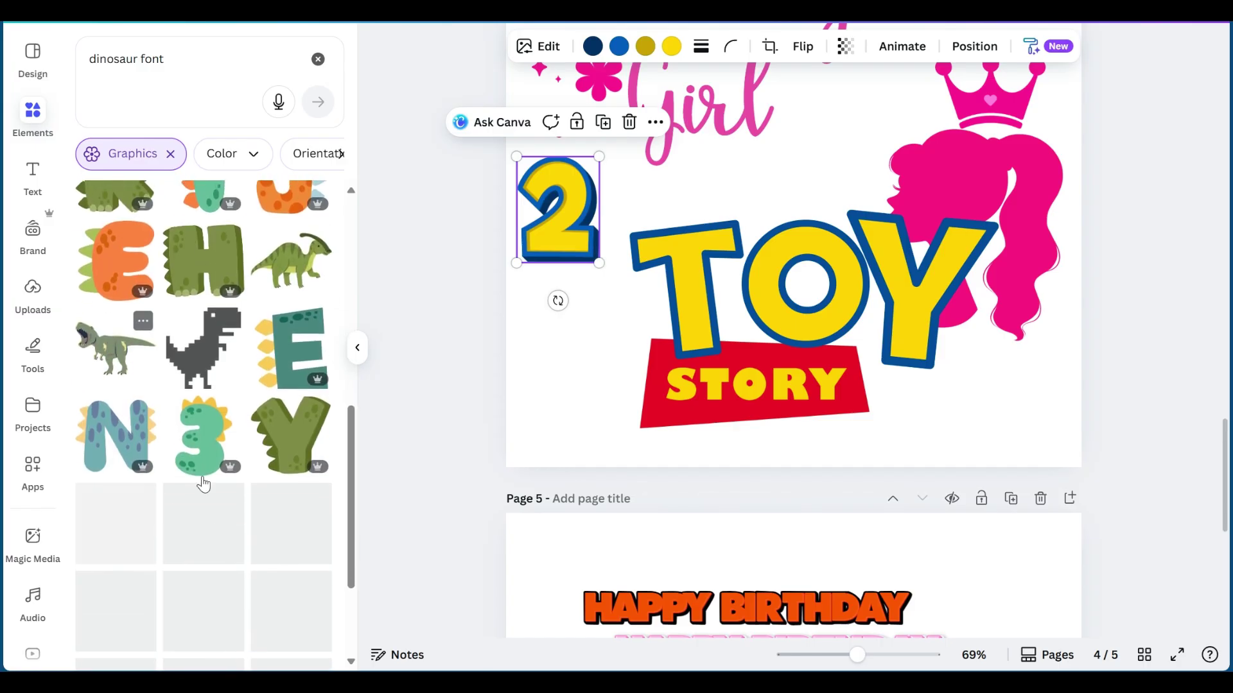
scroll(367, 329, up, 3)
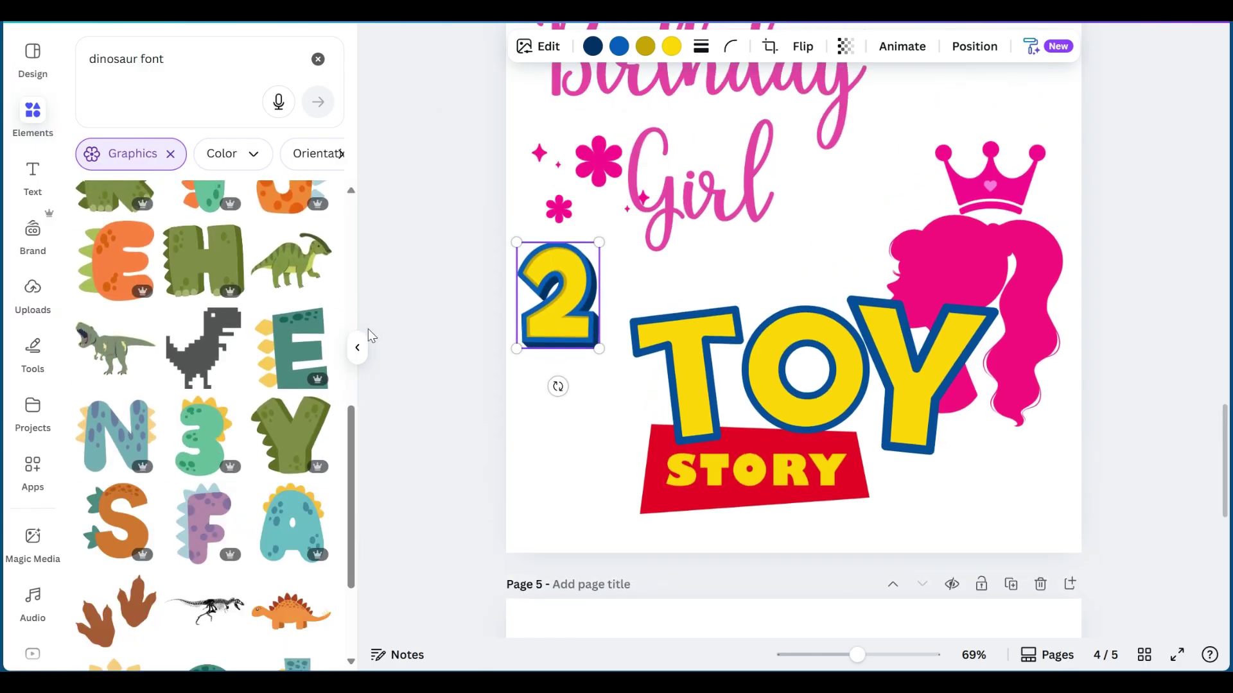
scroll(194, 294, up, 5)
Scale the "Birthday Girl" text on page 4 down to about size 69.6 and center it above the TOY lettering
scroll(194, 294, up, 1)
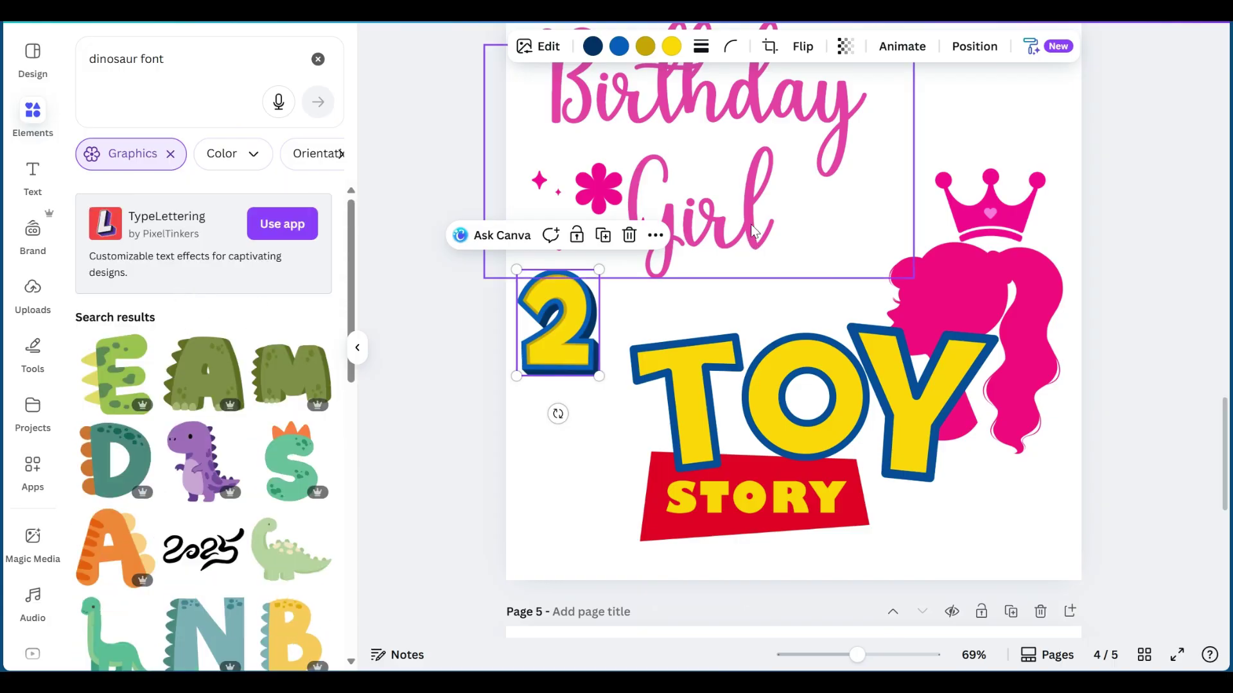
click(759, 205)
drag(912, 278, 707, 158)
drag(585, 94, 721, 172)
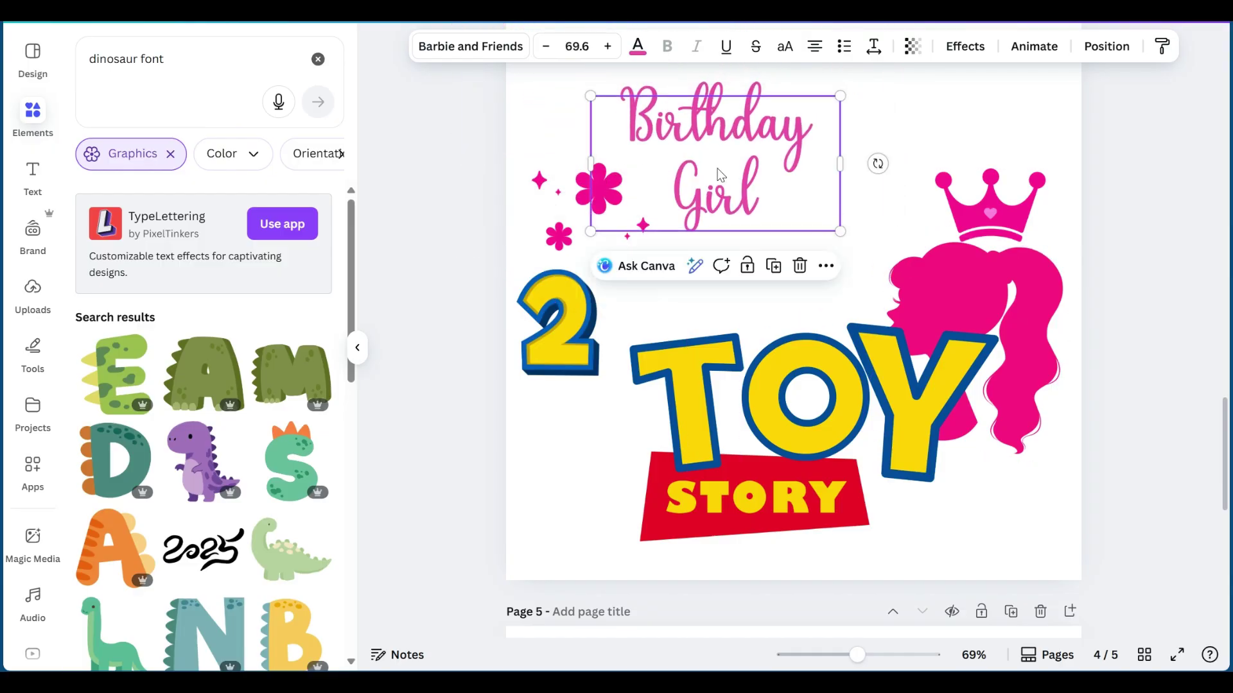